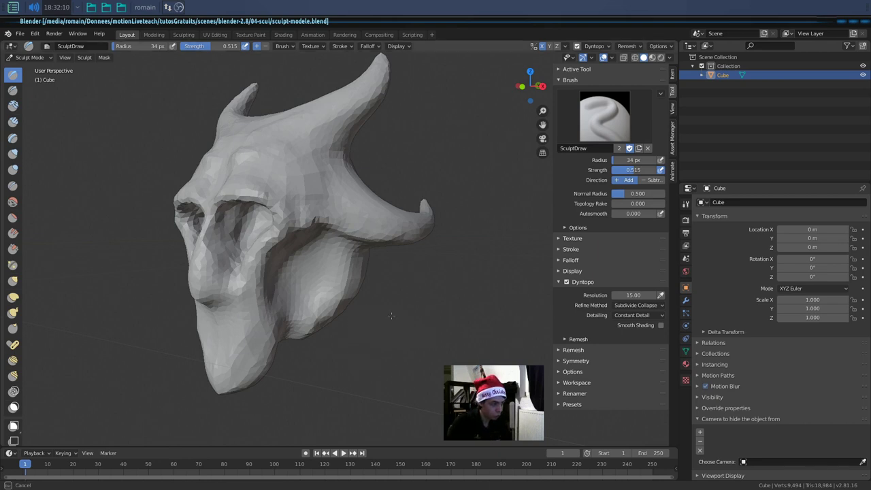
- Orbit and zoom to the chin, then carve a lip crease beneath the nose with SculptDraw
mouse_move(404, 327)
middle_mouse_down()
mouse_move(406, 302)
mouse_move(251, 314)
mouse_move(359, 341)
middle_mouse_up()
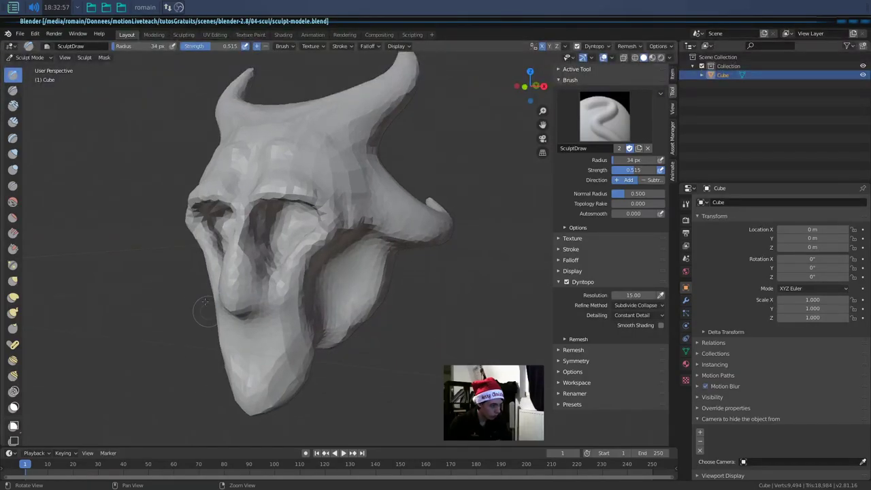
mouse_move(141, 299)
middle_mouse_down()
mouse_move(217, 247)
mouse_move(195, 252)
middle_mouse_up()
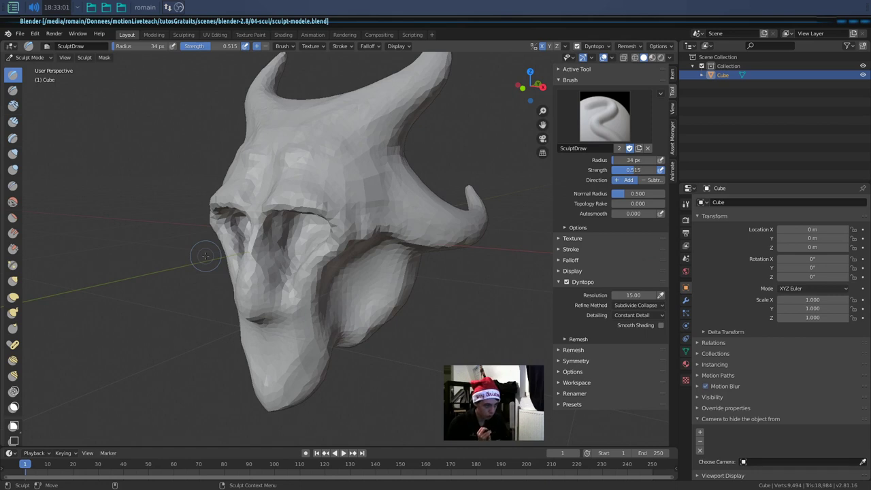
mouse_move(346, 365)
middle_mouse_down()
mouse_move(359, 366)
mouse_move(244, 364)
middle_mouse_up()
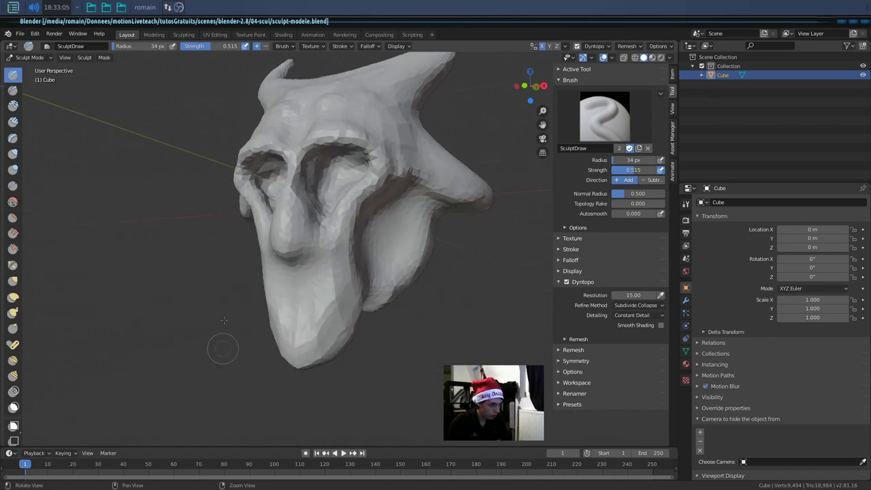
left_click(566, 282)
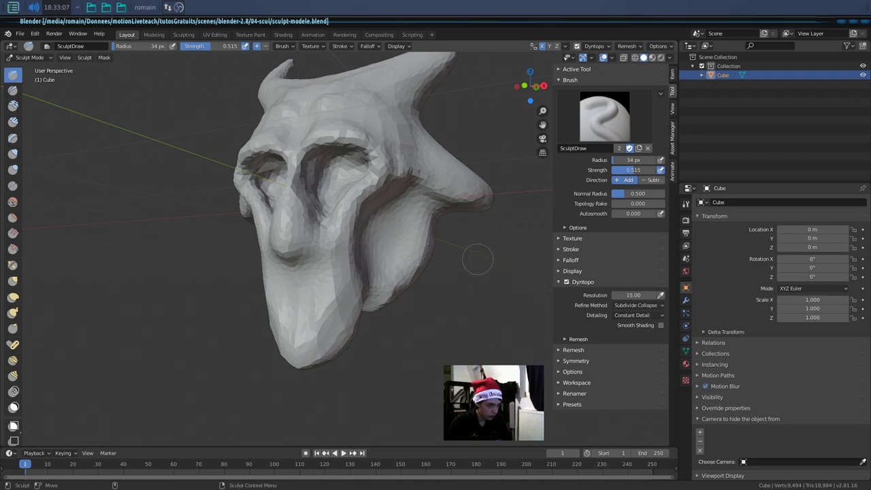
scroll(299, 303, "up", 2)
scroll(319, 279, "up", 3)
mouse_move(323, 271)
middle_mouse_down()
mouse_move(349, 272)
mouse_move(204, 293)
mouse_move(296, 267)
middle_mouse_up()
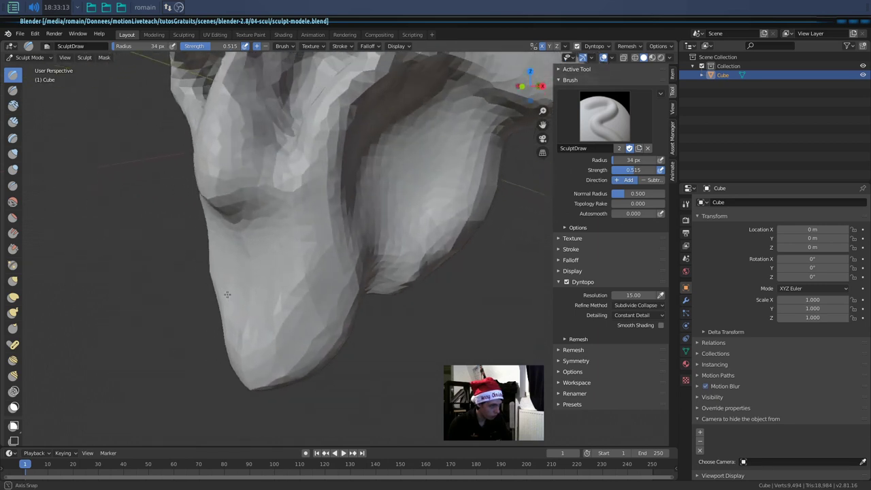
left_click_drag(297, 267, 317, 285)
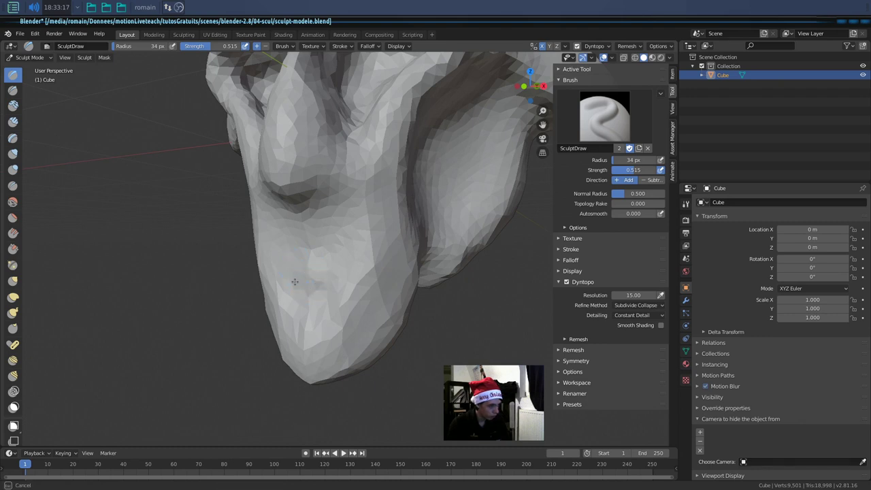
mouse_move(304, 303)
middle_mouse_down()
mouse_move(279, 328)
mouse_move(249, 282)
mouse_move(233, 288)
mouse_move(261, 284)
mouse_move(239, 285)
mouse_move(234, 275)
middle_mouse_up()
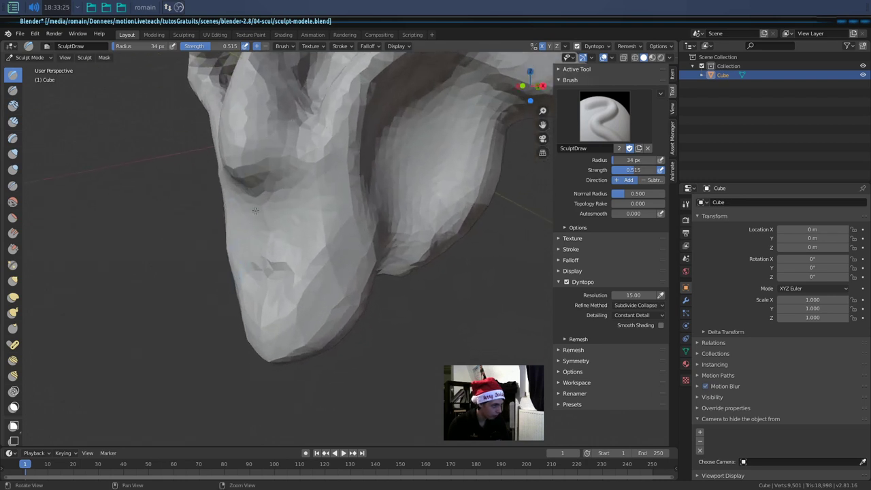
left_click_drag(273, 263, 286, 263)
middle_click_drag(300, 255, 203, 279)
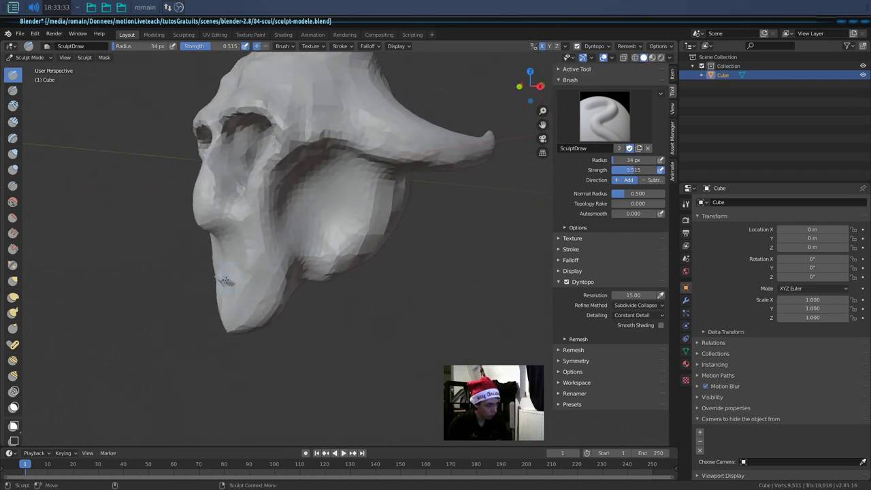
- Raise the Dyntopo detail resolution to 19, then 20, testing a stroke near the mouth
left_click(628, 295)
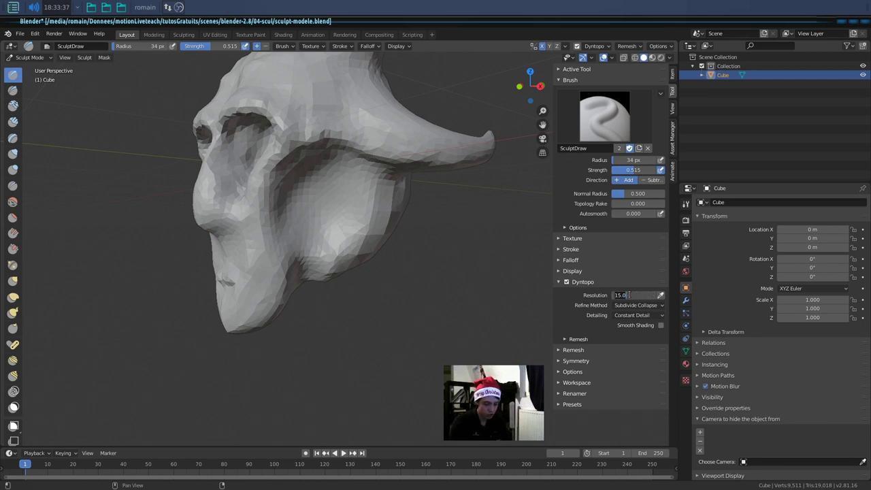
type("19")
key("Return")
left_click_drag(222, 279, 235, 277)
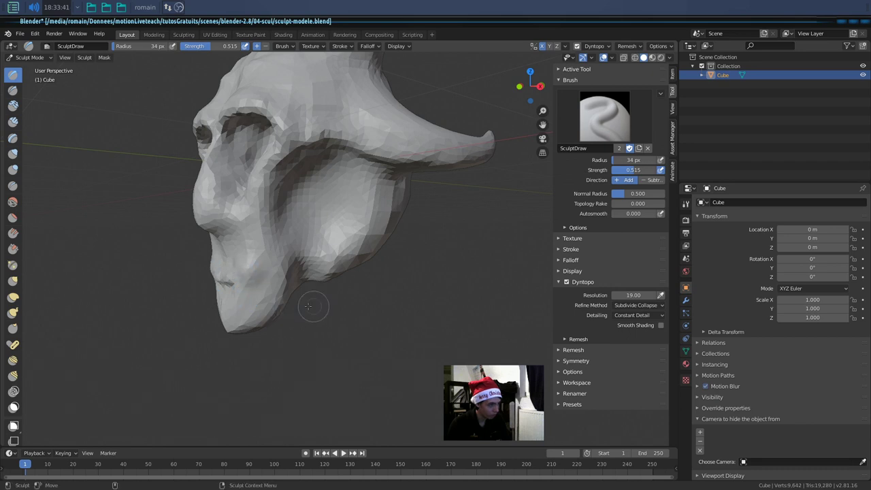
left_click(622, 296)
type("20")
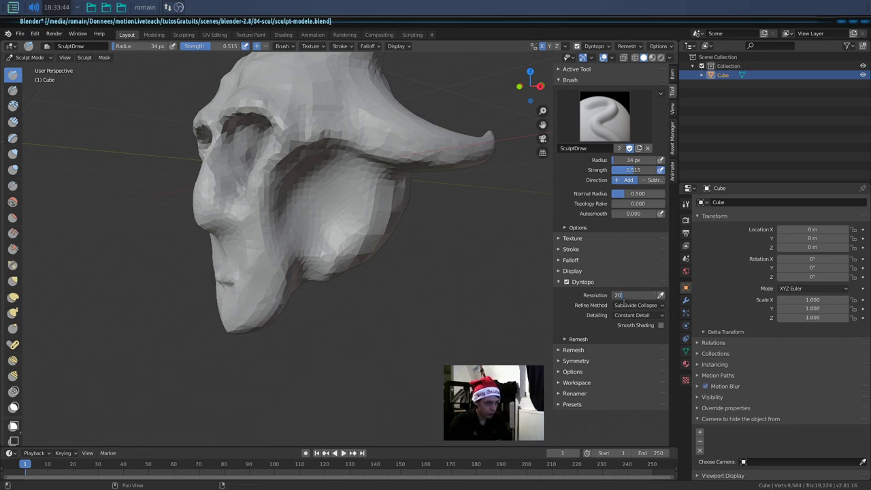
key("Return")
scroll(263, 252, "up", 3)
middle_click_drag(263, 252, 313, 280)
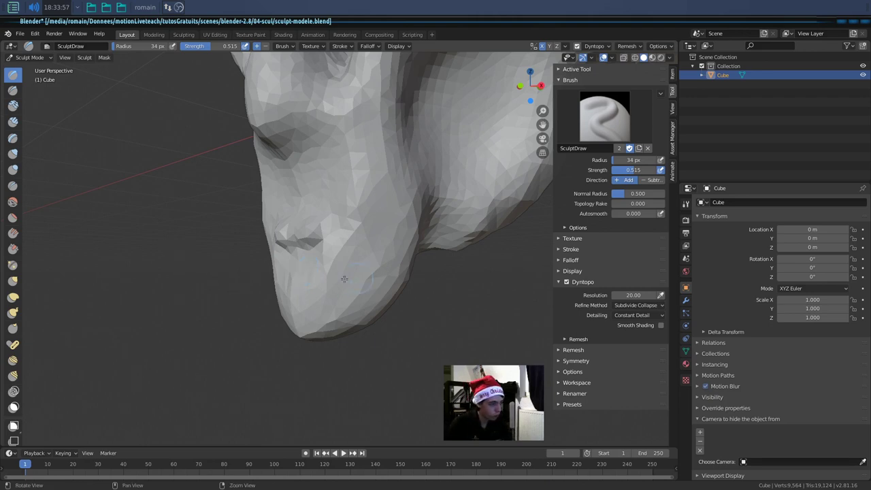
- Sculpt lip bulges and build up the upper lip with SculptDraw strokes
middle_click_drag(307, 269, 353, 288)
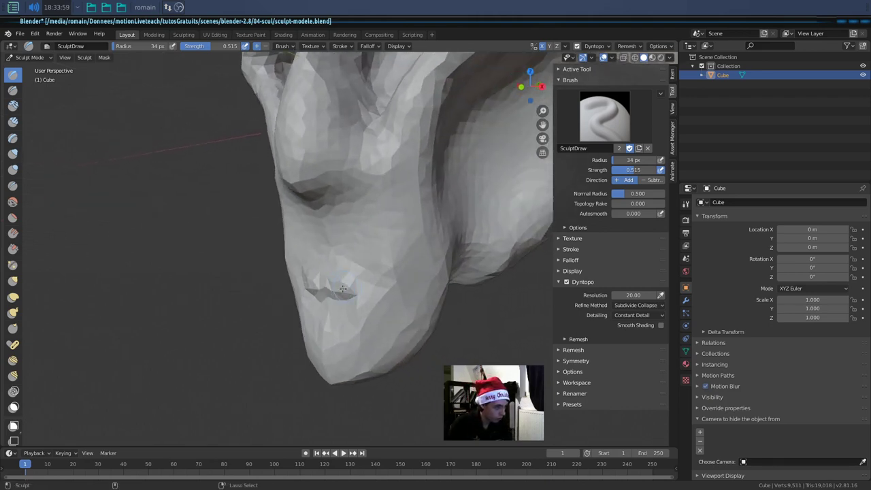
left_click_drag(334, 278, 378, 275)
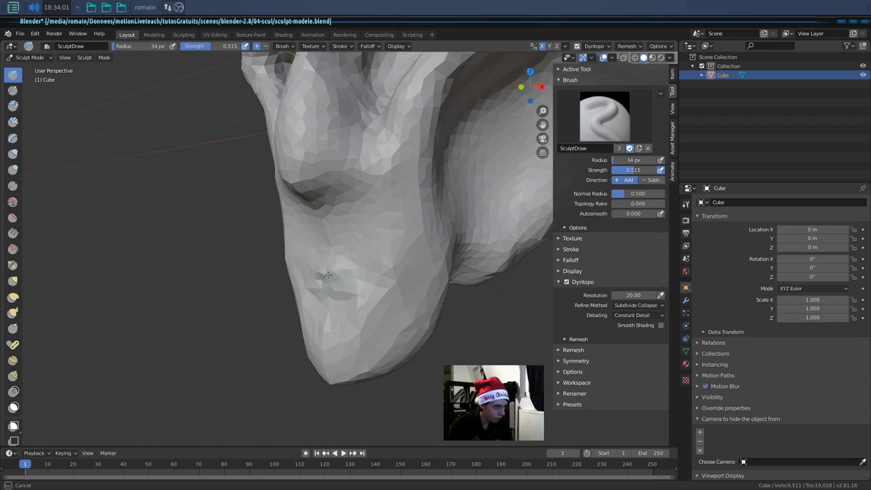
mouse_move(378, 275)
middle_mouse_down()
mouse_move(336, 290)
mouse_move(381, 272)
middle_mouse_up()
mouse_move(408, 262)
left_mouse_down()
mouse_move(383, 281)
mouse_move(422, 279)
left_mouse_up()
mouse_move(380, 242)
left_mouse_down()
mouse_move(388, 270)
mouse_move(421, 262)
mouse_move(358, 256)
left_mouse_up()
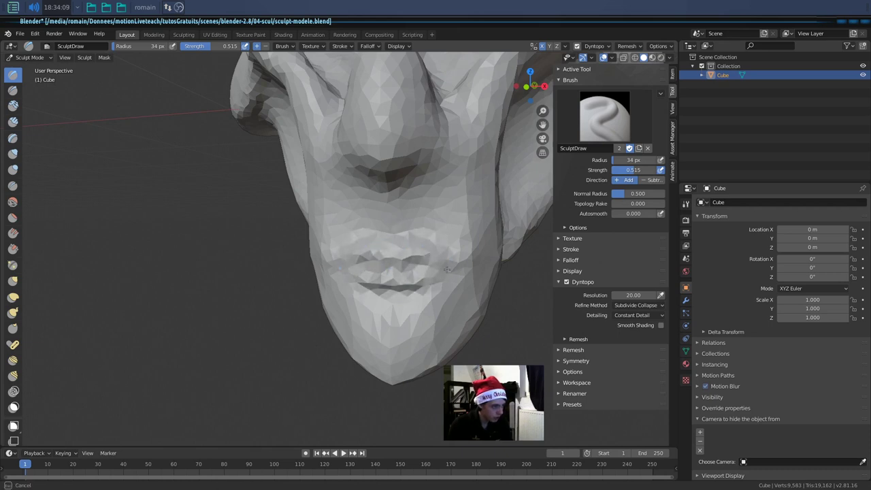
left_click_drag(396, 213, 431, 250)
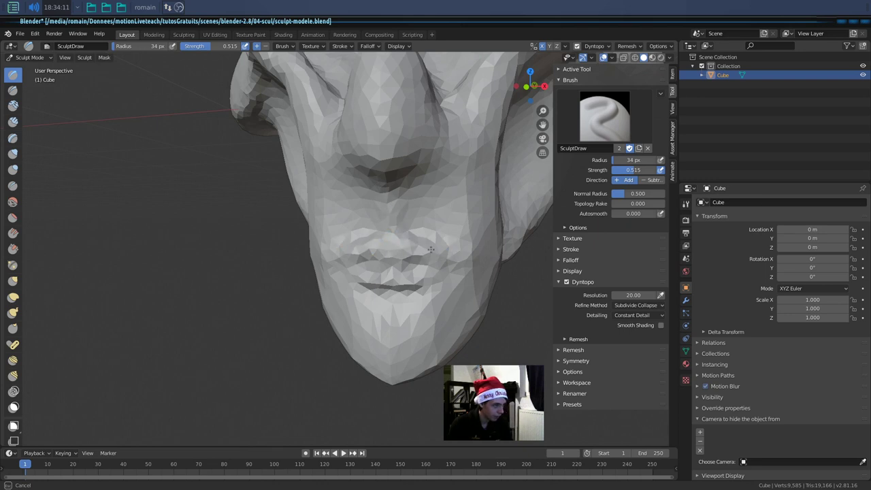
left_click_drag(408, 292, 381, 293)
- Carve and deepen a dark crease along the mouth line
middle_click_drag(385, 279, 346, 294)
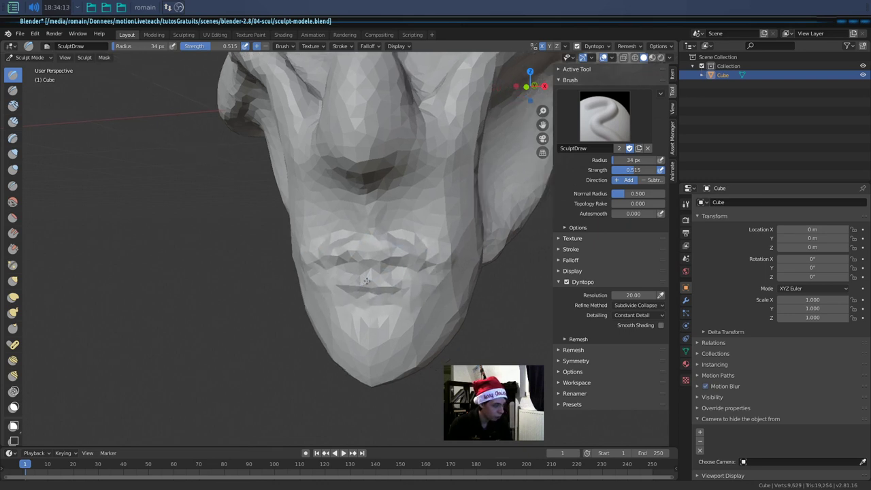
scroll(345, 294, "up", 2)
mouse_move(319, 267)
left_mouse_down()
mouse_move(411, 266)
mouse_move(455, 252)
left_mouse_up()
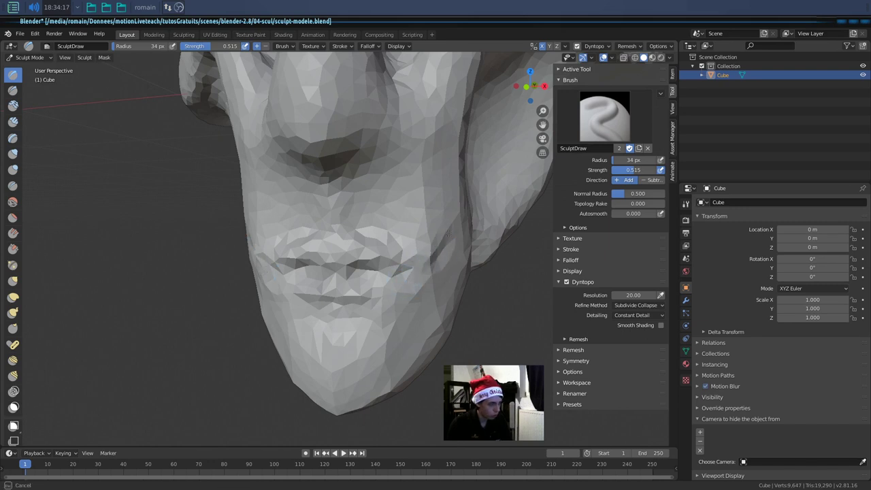
middle_click_drag(454, 252, 209, 252)
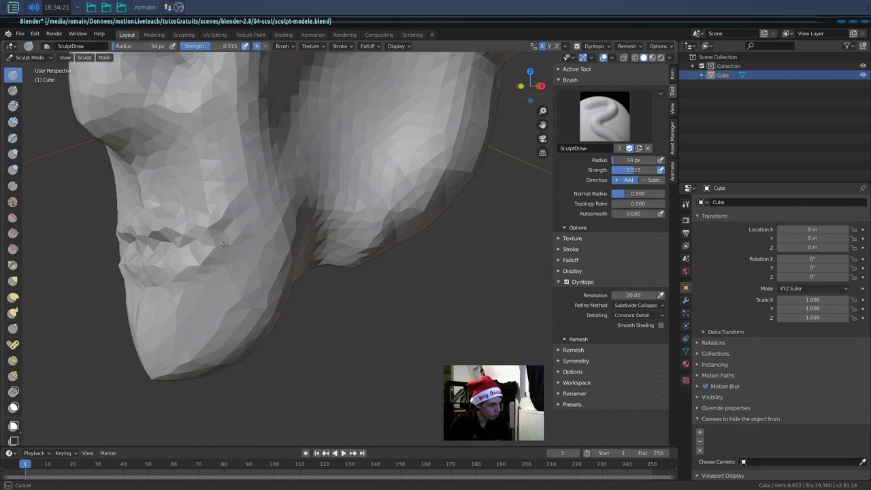
left_click_drag(178, 278, 139, 164)
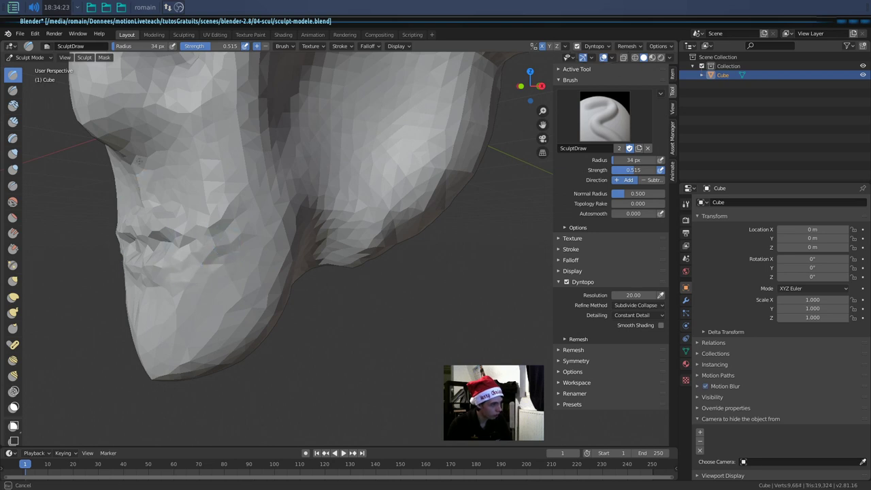
mouse_move(144, 170)
middle_mouse_down()
mouse_move(334, 295)
mouse_move(232, 288)
mouse_move(269, 175)
middle_mouse_up()
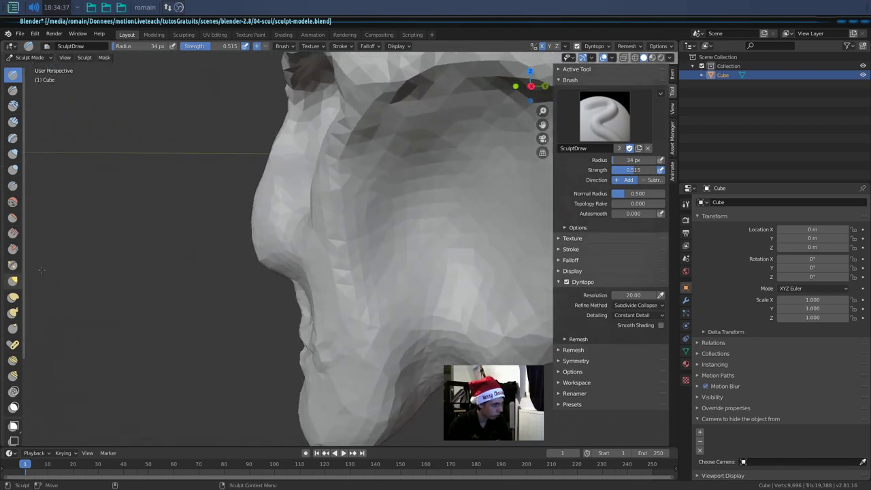
left_click(12, 280)
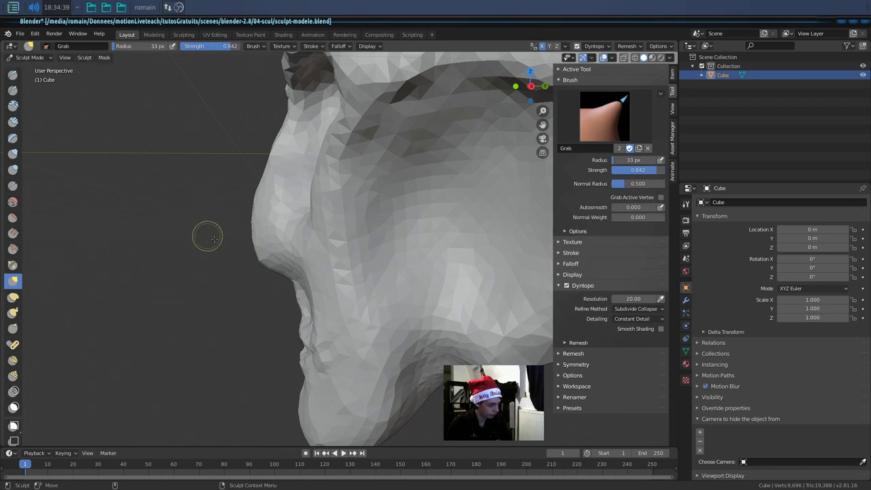
- Set the Grab brush radius to 90 px and reshape the nose profile, bridge and tip
key("f")
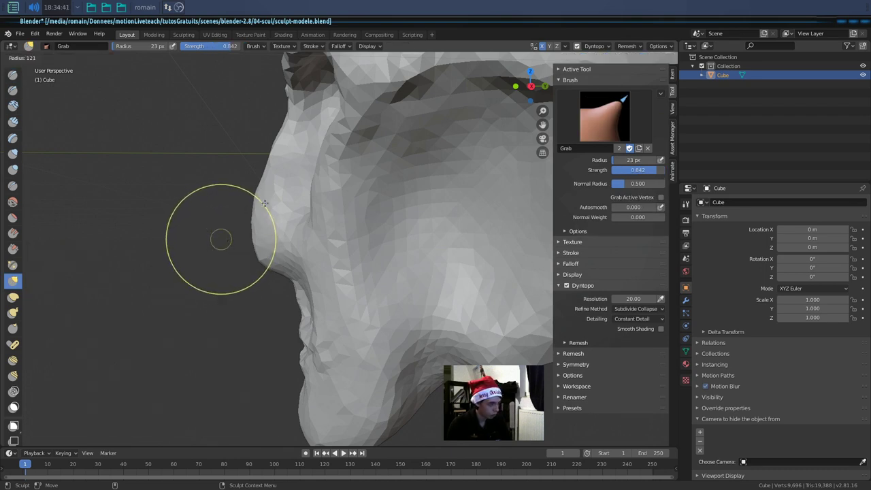
left_click(263, 193)
left_click_drag(256, 196, 269, 162)
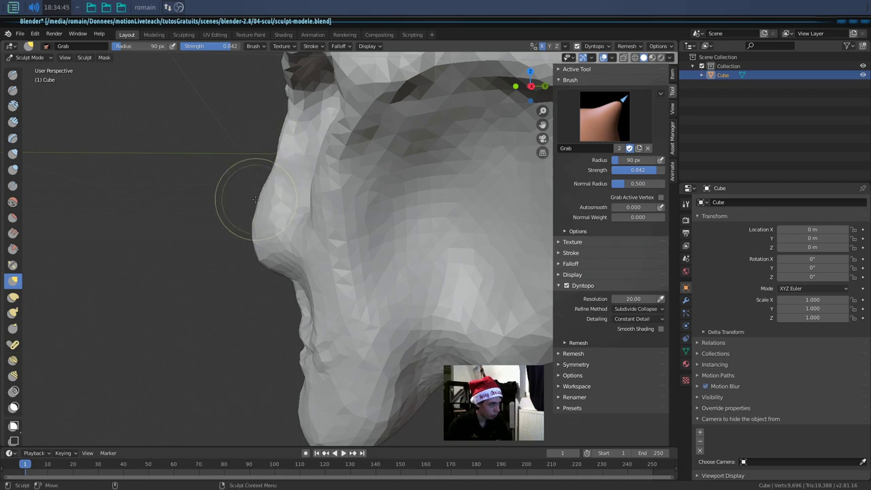
mouse_move(260, 200)
left_mouse_down()
mouse_move(246, 241)
mouse_move(259, 256)
left_mouse_up()
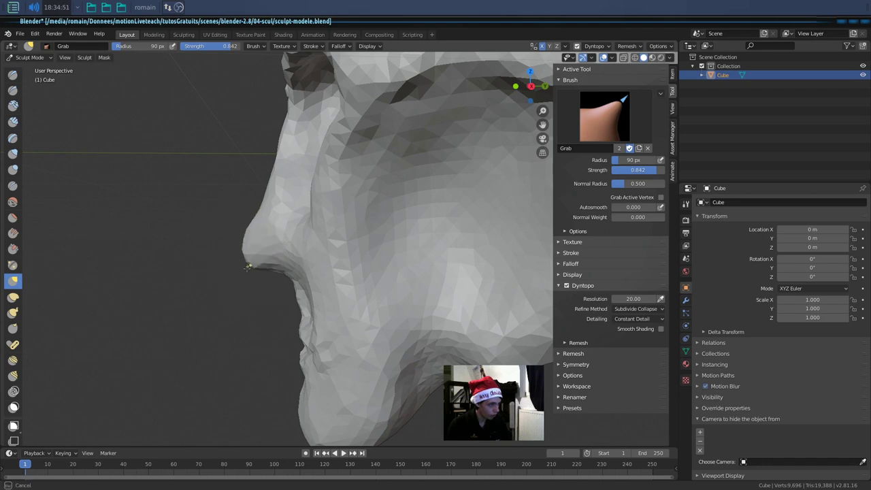
mouse_move(247, 266)
left_mouse_down()
mouse_move(265, 268)
mouse_move(272, 236)
left_mouse_up()
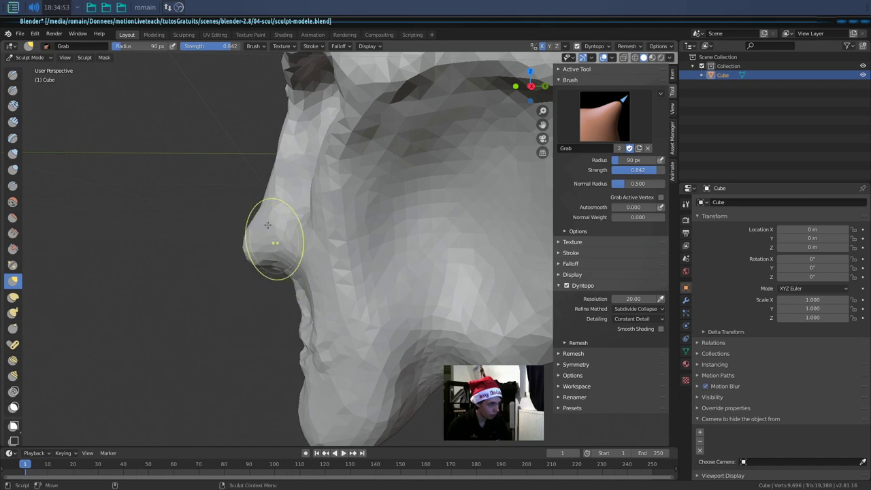
mouse_move(265, 193)
left_mouse_down()
mouse_move(276, 157)
mouse_move(274, 167)
left_mouse_up()
left_click_drag(282, 272, 249, 258)
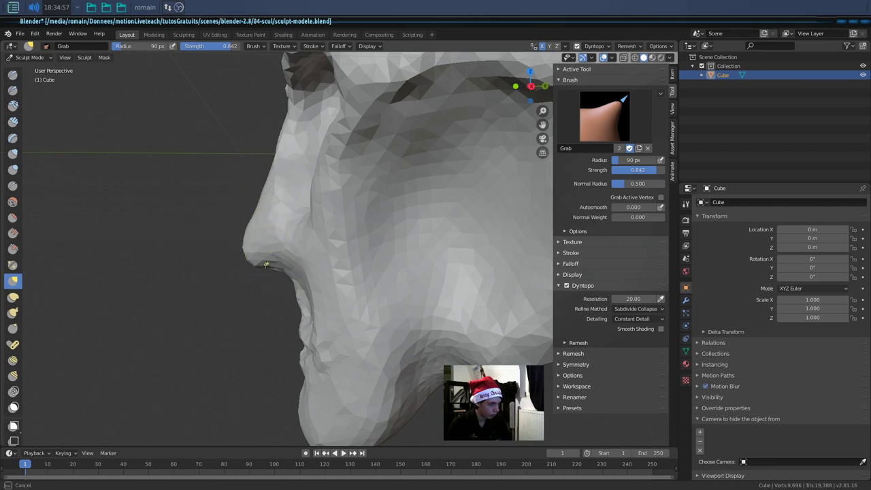
left_click_drag(249, 219, 249, 249)
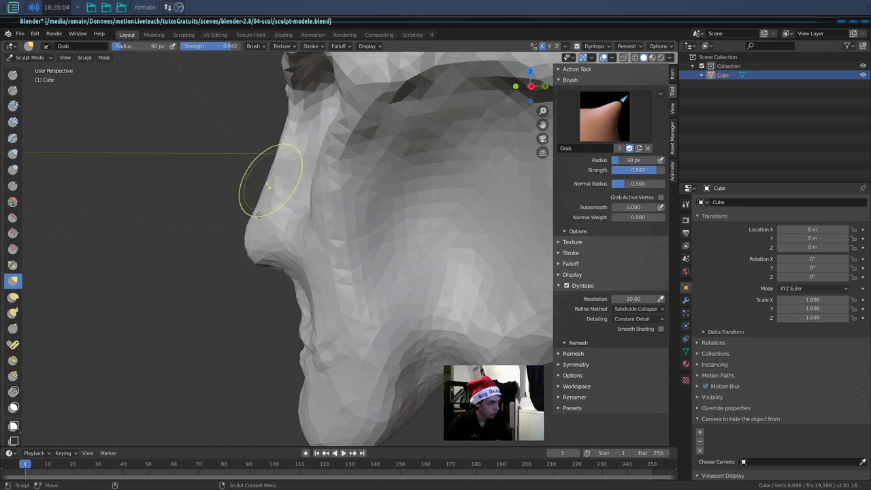
- Flatten the round nose bulb and pull the nose sides and left nostril into shape
mouse_move(261, 268)
middle_mouse_down()
mouse_move(272, 263)
mouse_move(219, 294)
middle_mouse_up()
mouse_move(281, 272)
middle_mouse_down()
mouse_move(331, 272)
mouse_move(215, 272)
middle_mouse_up()
scroll(215, 272, "up", 1)
scroll(215, 272, "up", 3)
scroll(215, 272, "up", 1)
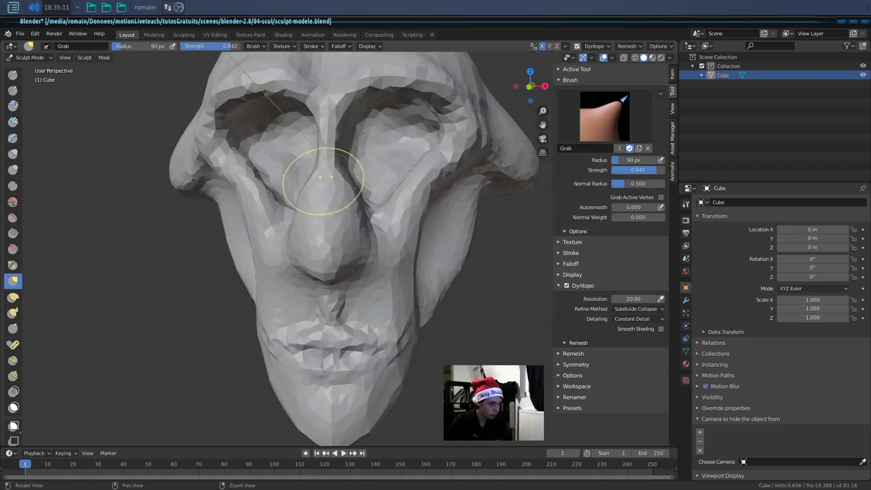
mouse_move(331, 233)
left_mouse_down()
mouse_move(355, 190)
mouse_move(343, 197)
left_mouse_up()
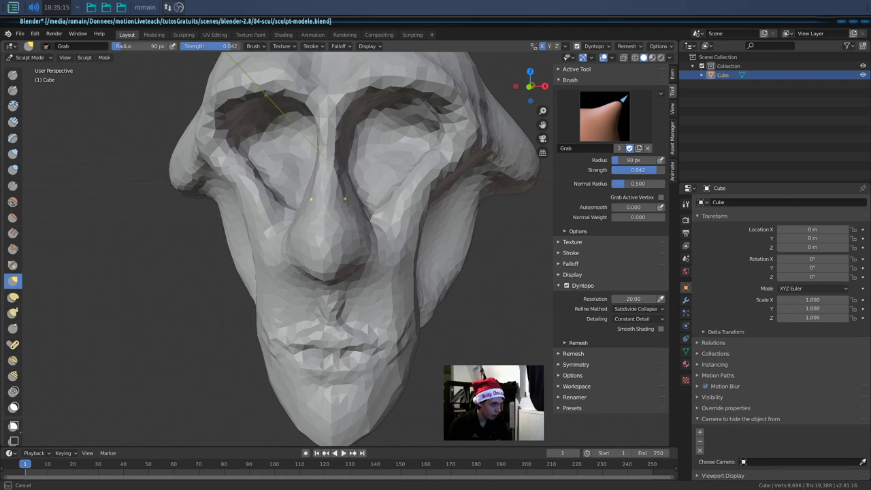
middle_click_drag(331, 195, 340, 214)
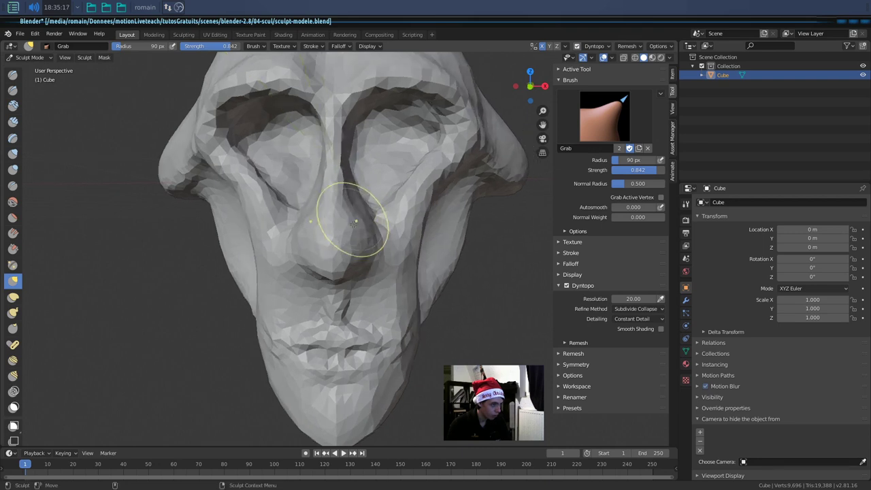
mouse_move(355, 220)
left_mouse_down()
mouse_move(359, 243)
mouse_move(344, 277)
mouse_move(361, 263)
mouse_move(340, 252)
left_mouse_up()
left_click_drag(288, 262, 311, 208)
mouse_move(292, 240)
left_mouse_down()
mouse_move(311, 242)
mouse_move(324, 266)
mouse_move(322, 232)
mouse_move(281, 272)
left_mouse_up()
middle_click_drag(281, 272, 263, 252)
- Set the SculptDraw brush to 35 px radius and 0.873 strength
left_click(13, 74)
left_click(575, 249)
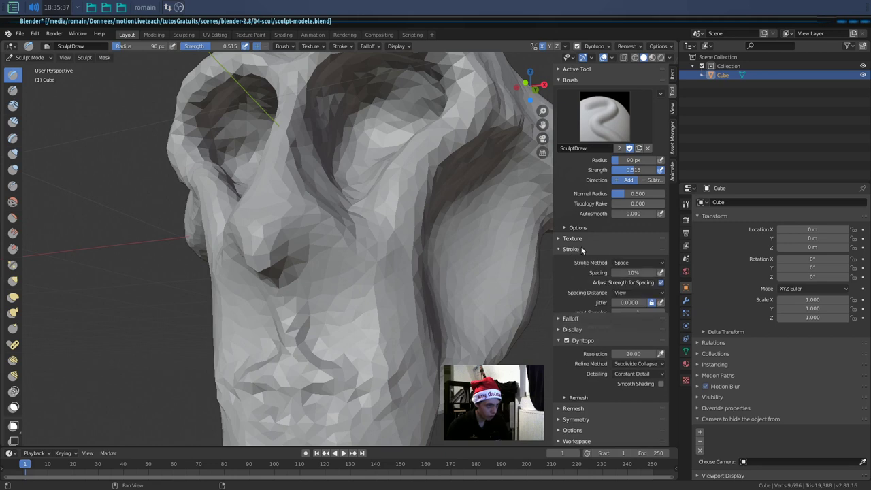
left_click(574, 249)
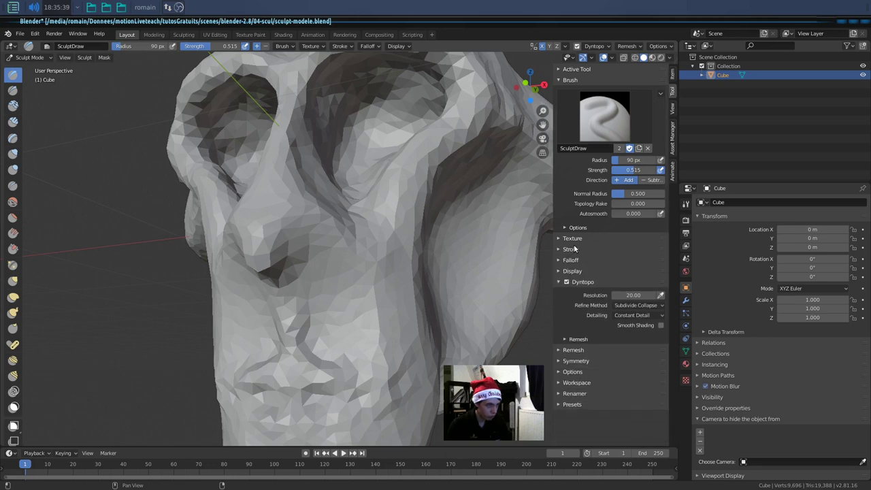
left_click(576, 227)
left_click(574, 227)
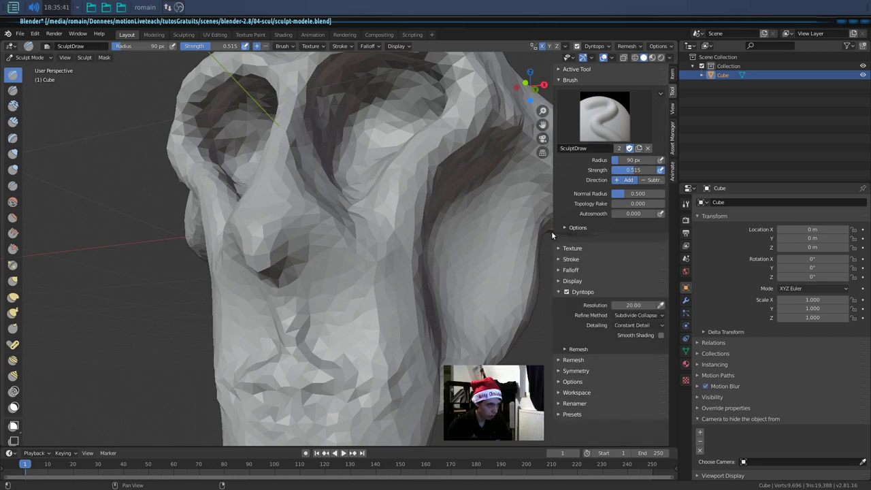
key("f")
left_click(293, 264)
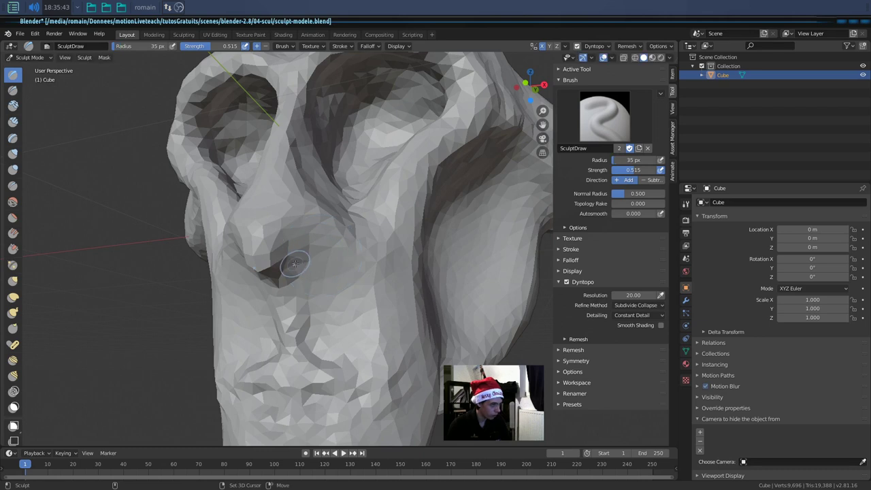
key("shift+f")
left_click(323, 261)
- Carve detail and a deeper edge around the nostril
left_click_drag(323, 261, 298, 245)
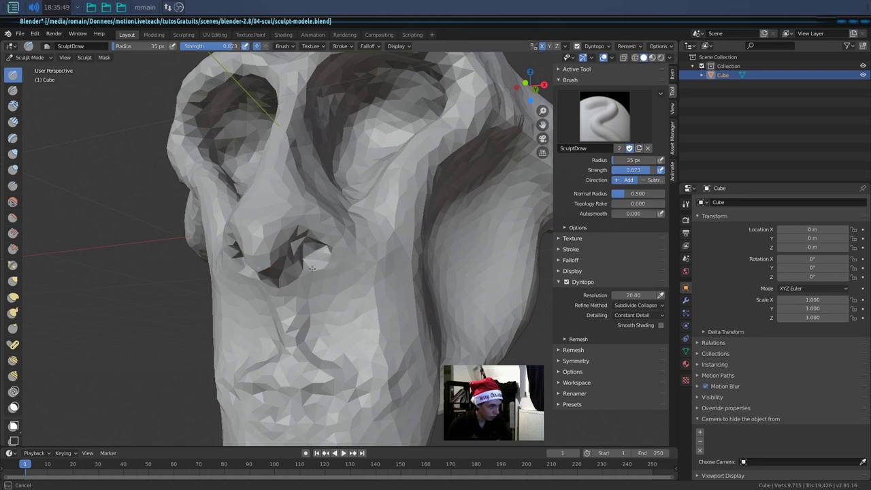
left_click_drag(291, 232, 323, 251)
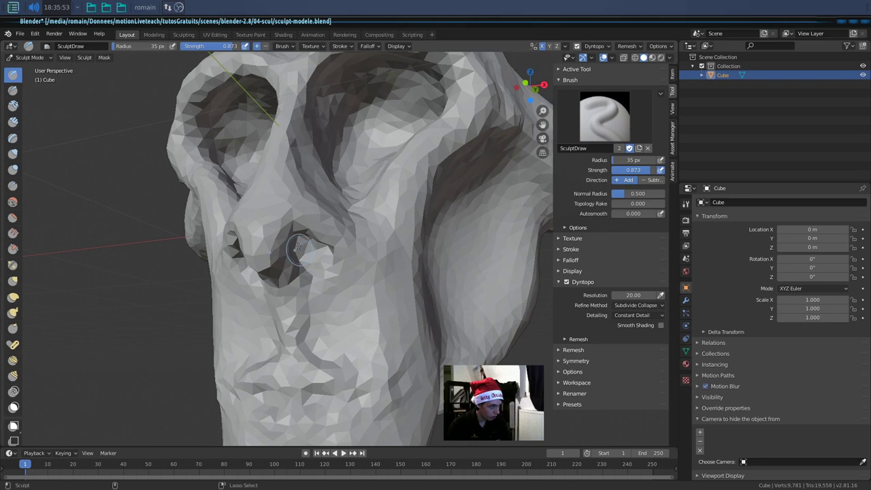
mouse_move(323, 250)
middle_mouse_down()
mouse_move(393, 234)
mouse_move(416, 182)
middle_mouse_up()
left_click_drag(417, 182, 438, 221)
mouse_move(439, 221)
middle_mouse_down()
mouse_move(358, 213)
mouse_move(373, 242)
middle_mouse_up()
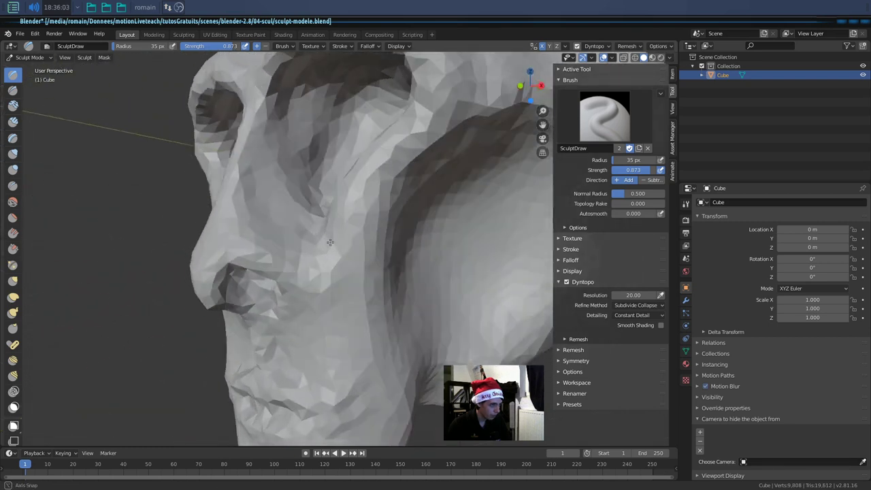
middle_click_drag(374, 242, 275, 250)
left_click(276, 250)
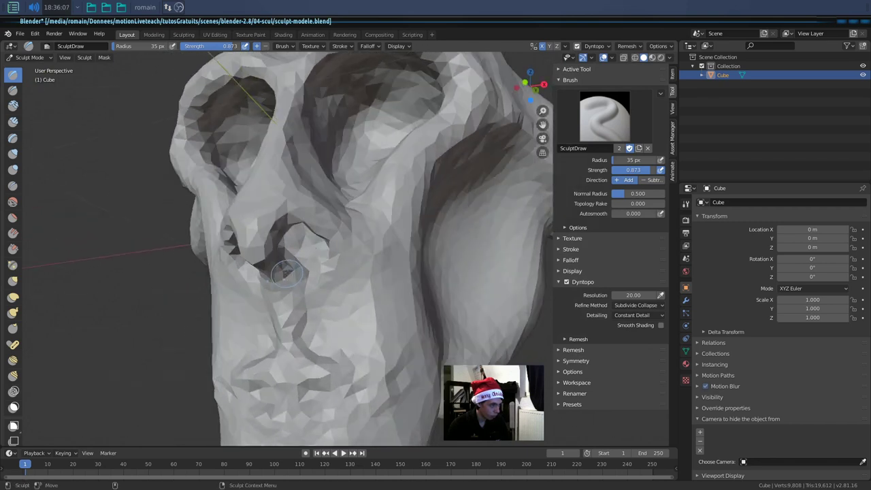
- Lower the brush strength to 0.448 and turn to the side profile
key("shift+f")
left_click(281, 280)
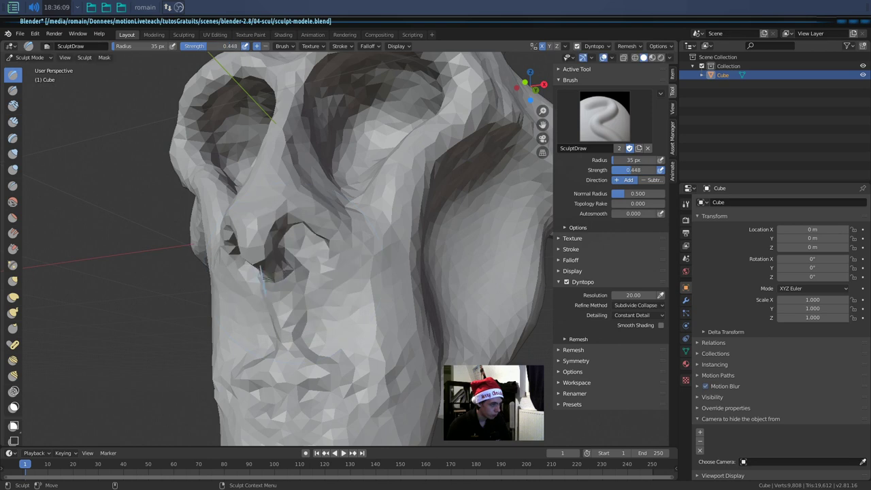
mouse_move(281, 281)
middle_mouse_down()
mouse_move(245, 285)
mouse_move(264, 245)
mouse_move(179, 315)
mouse_move(204, 300)
mouse_move(226, 307)
mouse_move(218, 299)
middle_mouse_up()
scroll(265, 245, "up", 2)
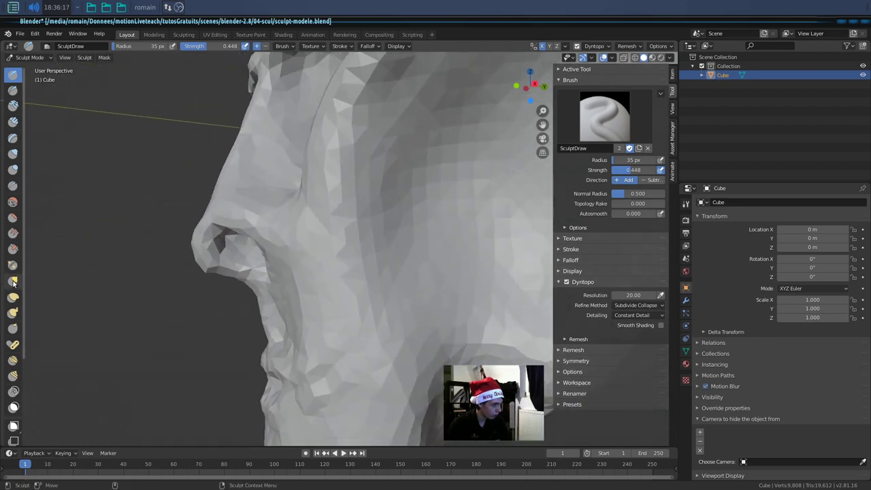
- With the Grab brush at 90 px, drag the area beneath the nose upward
left_click(13, 280)
key("f")
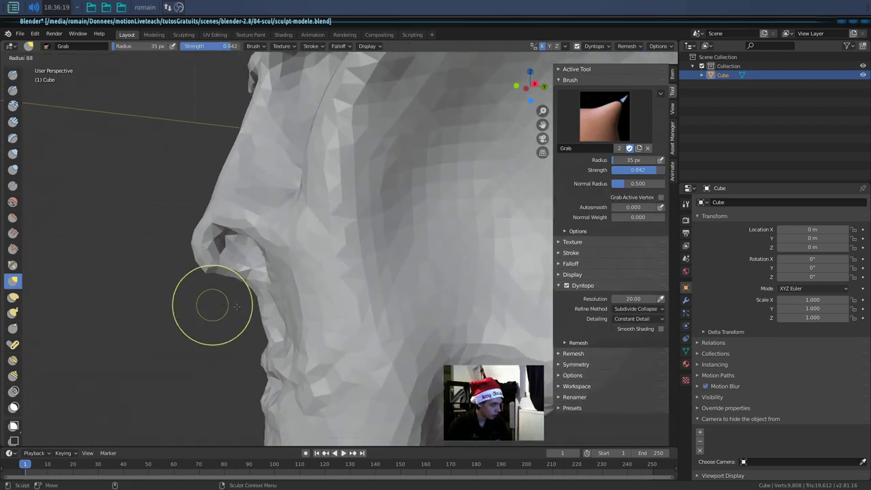
left_click(238, 280)
left_click_drag(238, 281, 321, 226)
mouse_move(281, 334)
middle_mouse_down()
mouse_move(310, 249)
mouse_move(320, 288)
mouse_move(252, 263)
mouse_move(321, 253)
mouse_move(316, 283)
mouse_move(372, 187)
mouse_move(423, 250)
mouse_move(155, 243)
mouse_move(205, 245)
middle_mouse_up()
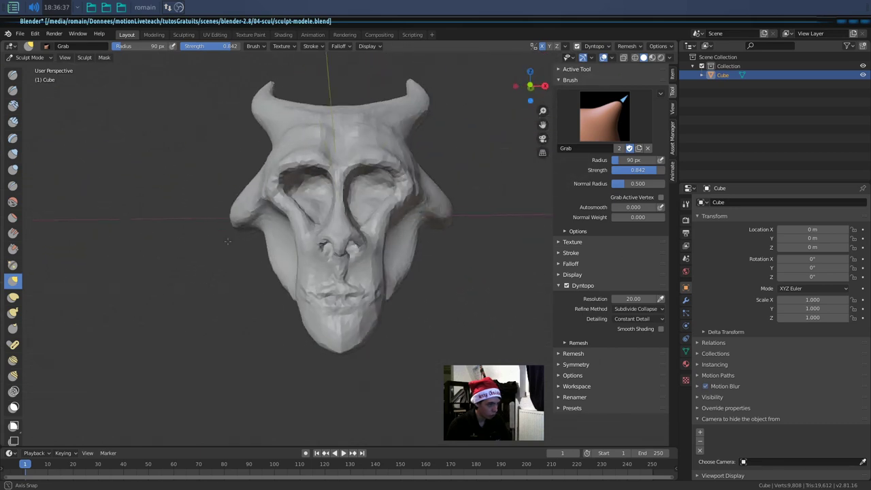
- Pull the chin downward into a point
mouse_move(310, 301)
middle_mouse_down()
mouse_move(316, 309)
mouse_move(206, 281)
mouse_move(345, 256)
mouse_move(203, 312)
middle_mouse_up()
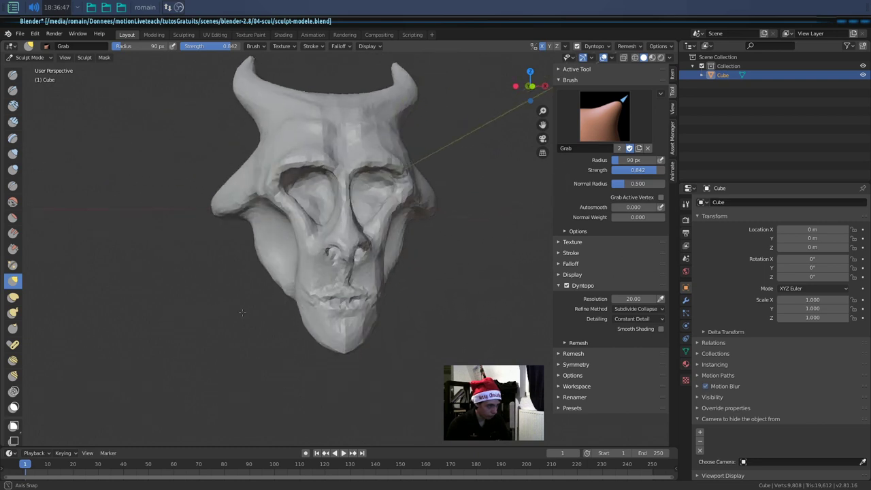
middle_click_drag(203, 312, 246, 316)
left_click_drag(366, 334, 340, 349)
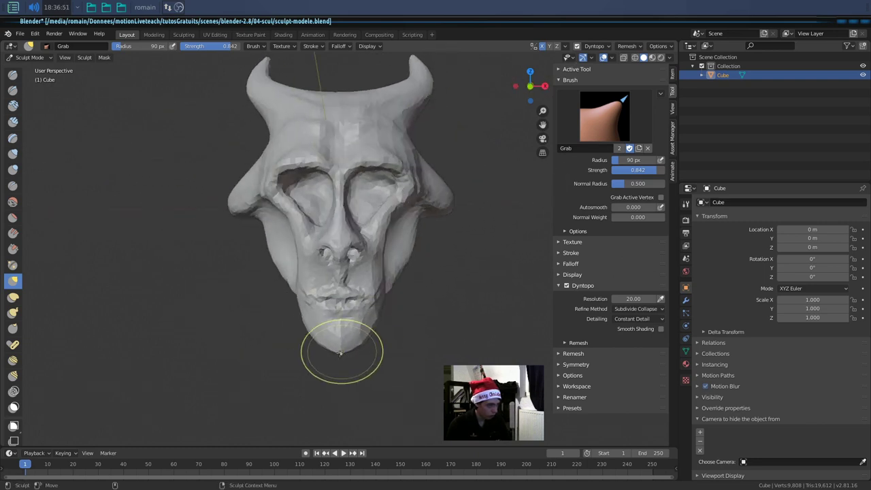
mouse_move(340, 348)
middle_mouse_down()
mouse_move(294, 350)
mouse_move(379, 383)
mouse_move(329, 369)
mouse_move(351, 269)
middle_mouse_up()
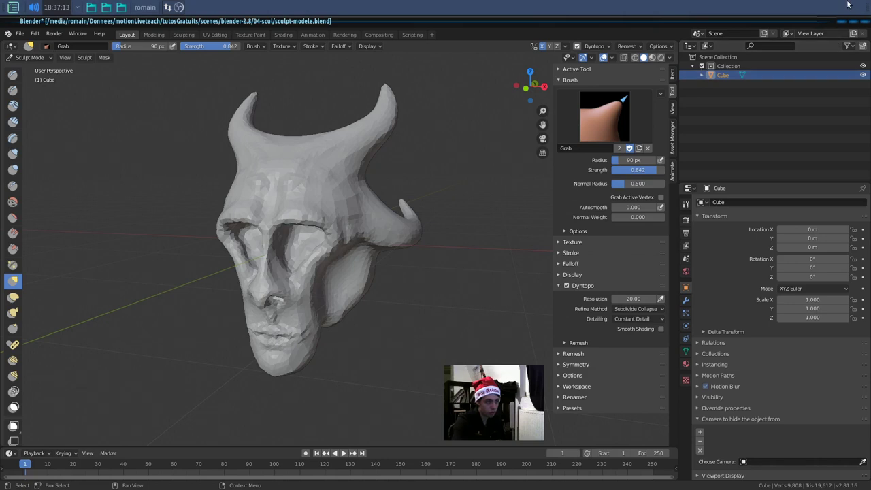
- Turn off dynamic topology and switch back to Object Mode
left_click(576, 46)
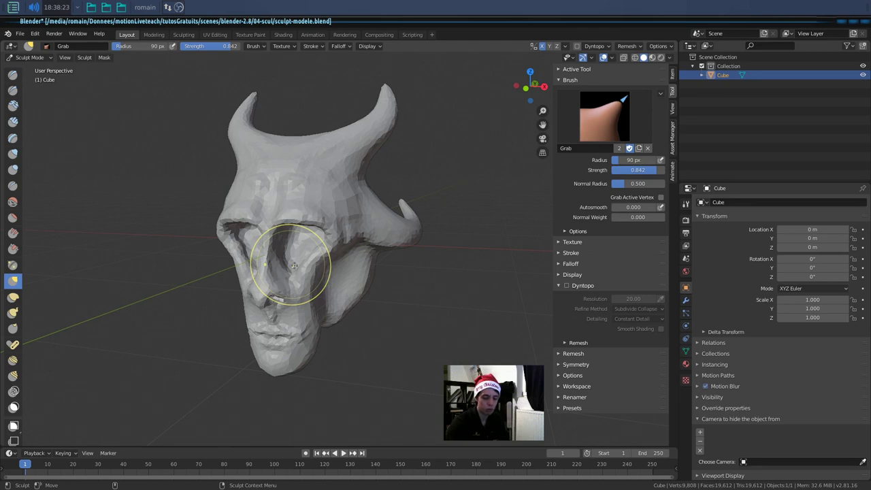
mouse_move(467, 195)
middle_mouse_down()
mouse_move(408, 236)
mouse_move(408, 185)
mouse_move(93, 117)
middle_mouse_up()
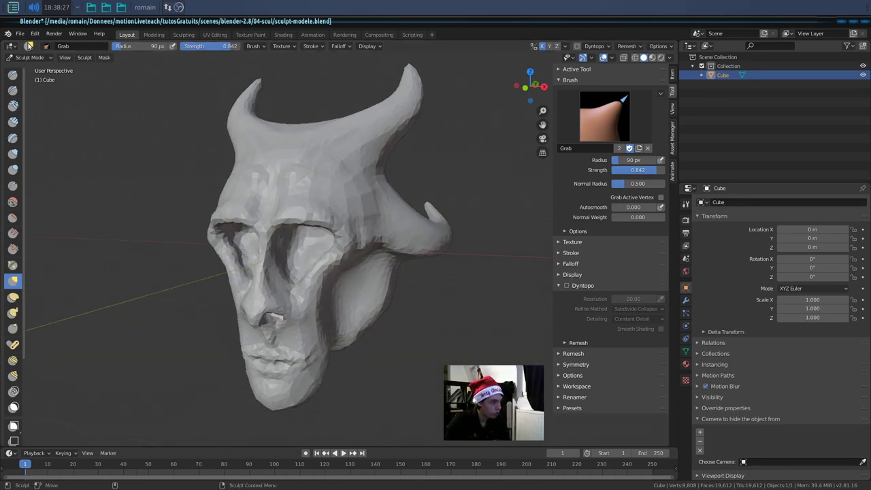
left_click(10, 46)
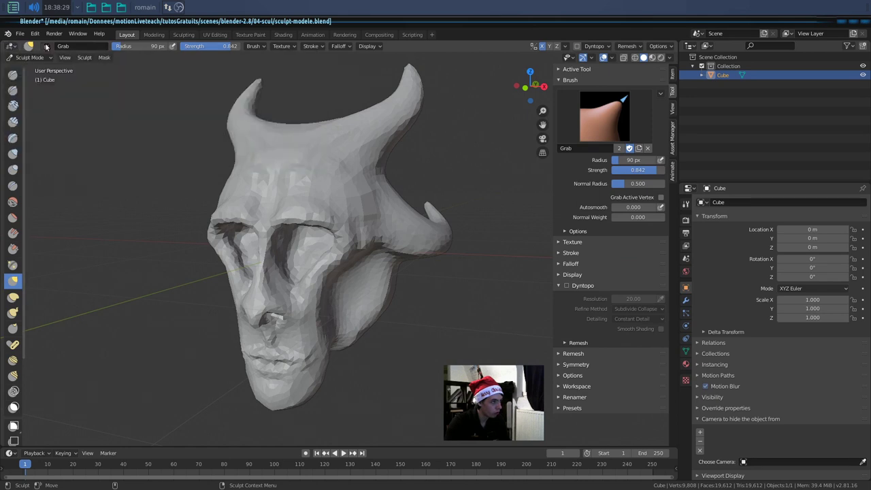
left_click(31, 58)
- In Object Mode, set the mesh's Remesh mode to Quad in Object Data properties
left_click(31, 34)
middle_click_drag(305, 199, 354, 192)
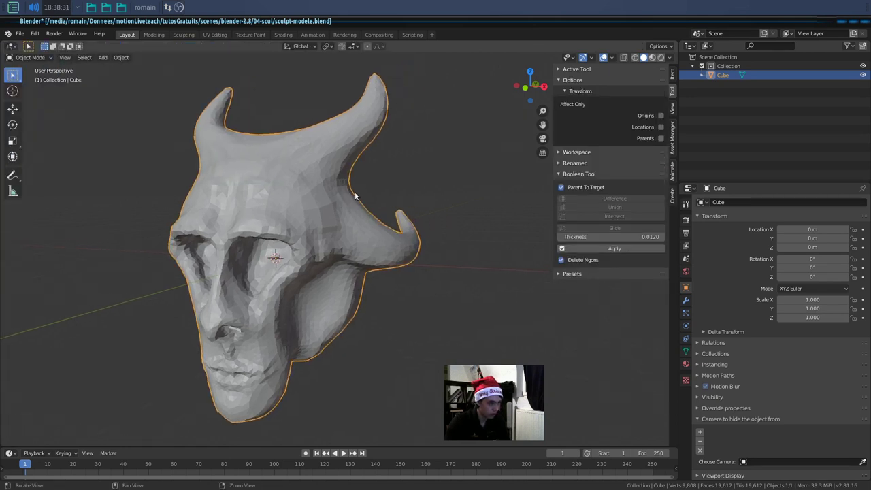
left_click(685, 352)
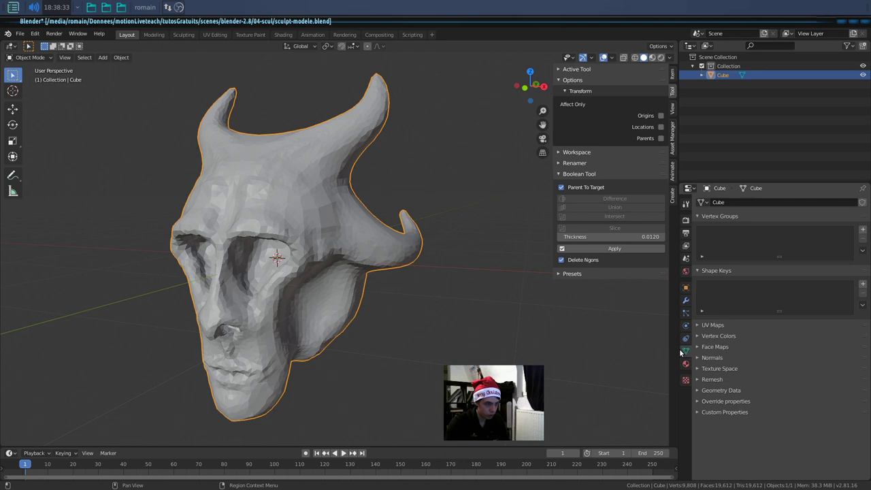
left_click(707, 379)
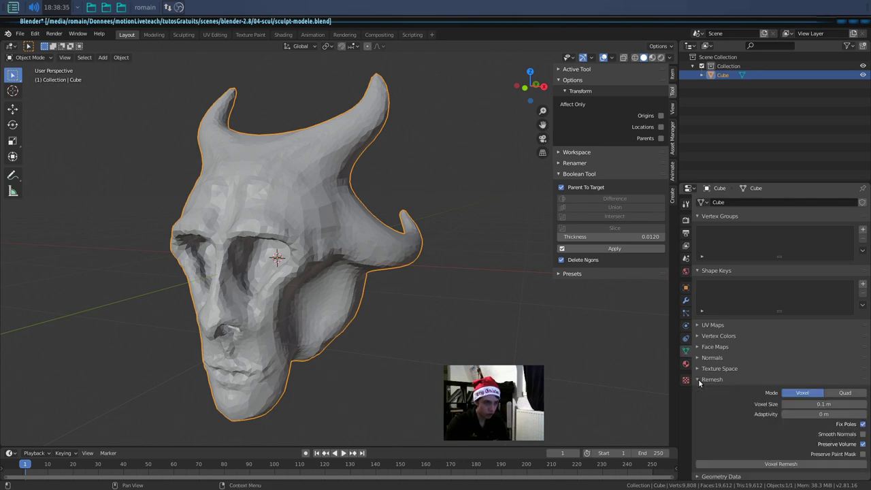
scroll(783, 367, "down", 2)
left_click(853, 365)
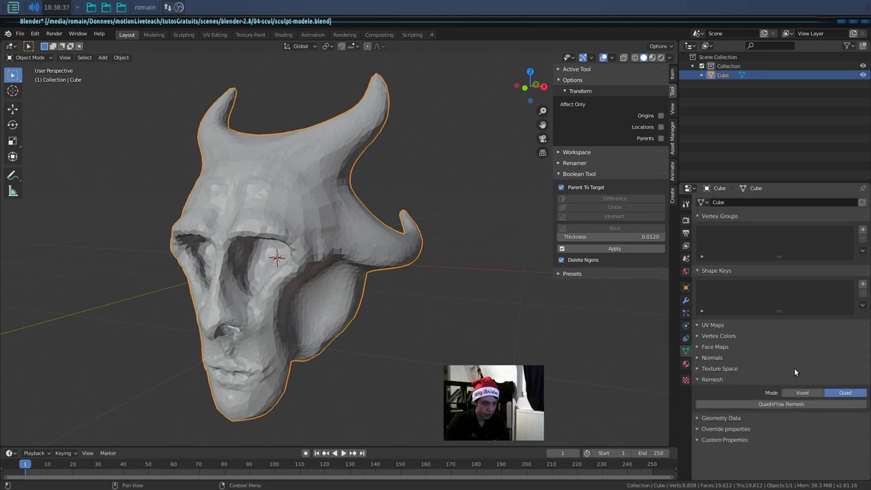
mouse_move(545, 311)
middle_mouse_down()
mouse_move(374, 290)
mouse_move(376, 270)
middle_mouse_up()
scroll(373, 290, "up", 4)
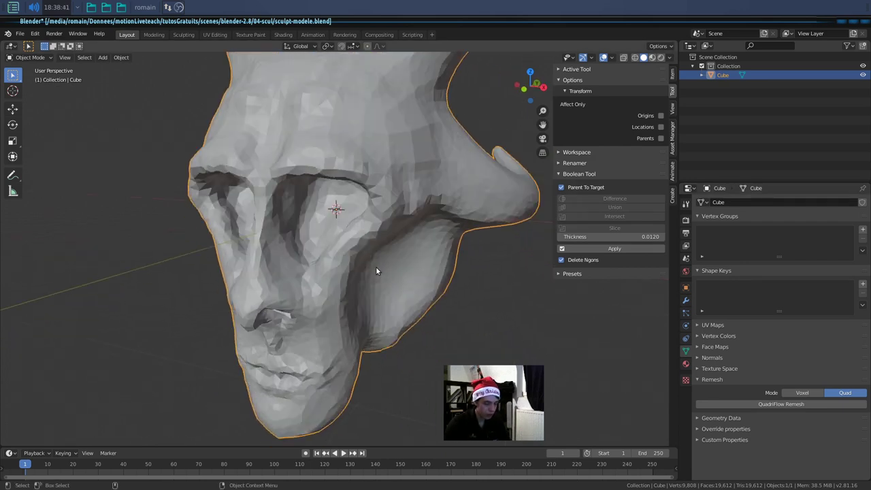
- Launch Chrome and search for 'Quadriflow doc'
key("super")
type("go")
key("Escape")
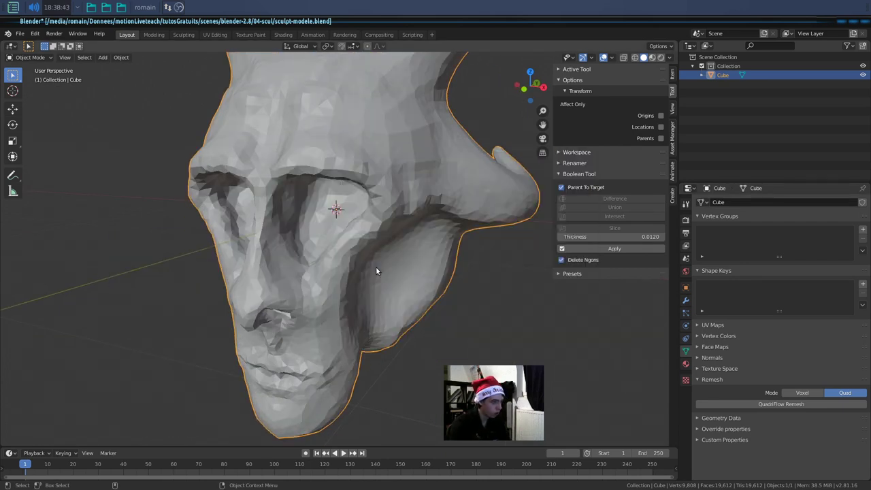
type("Quadriflow doc")
key("Return")
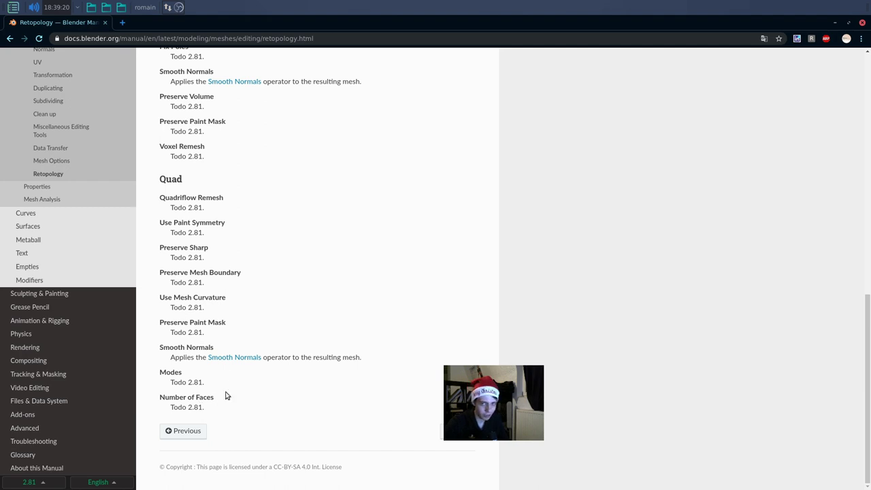
- Return to the Blender window after reading the Quad remesh section
key("alt+Tab")
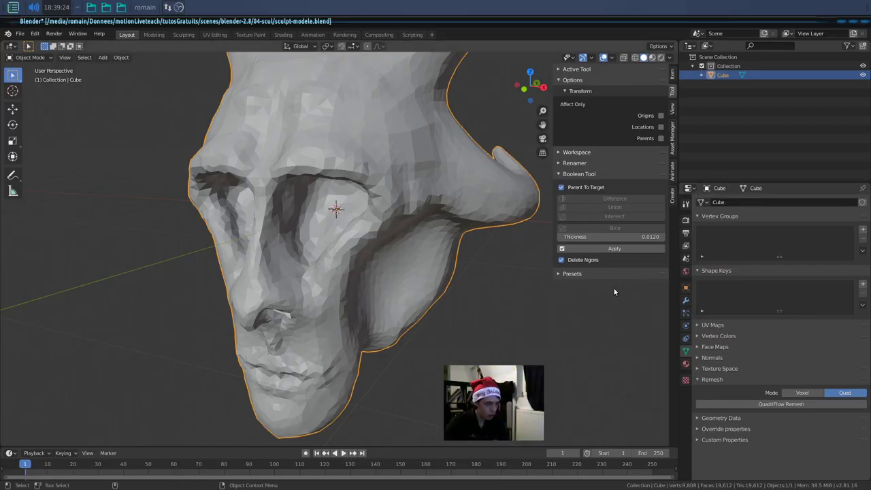
- Show the wireframe overlay and run QuadriFlow Remesh with its default settings
middle_click_drag(541, 353, 449, 258)
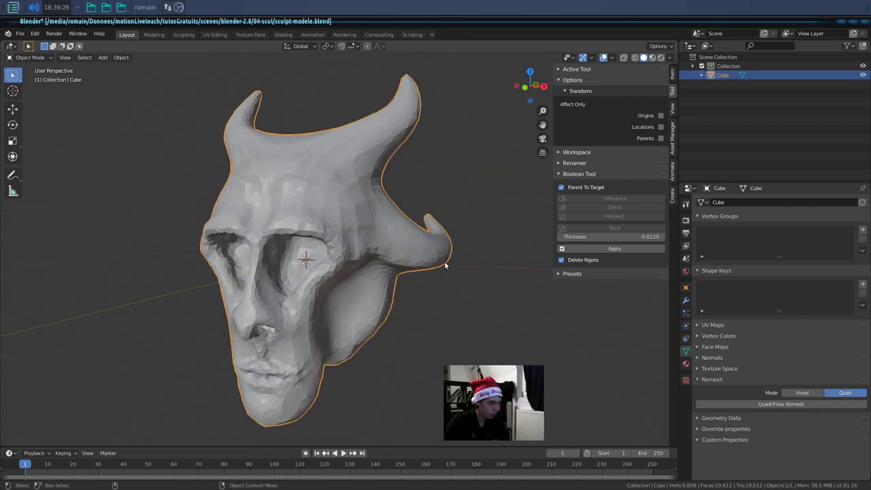
left_click(610, 60)
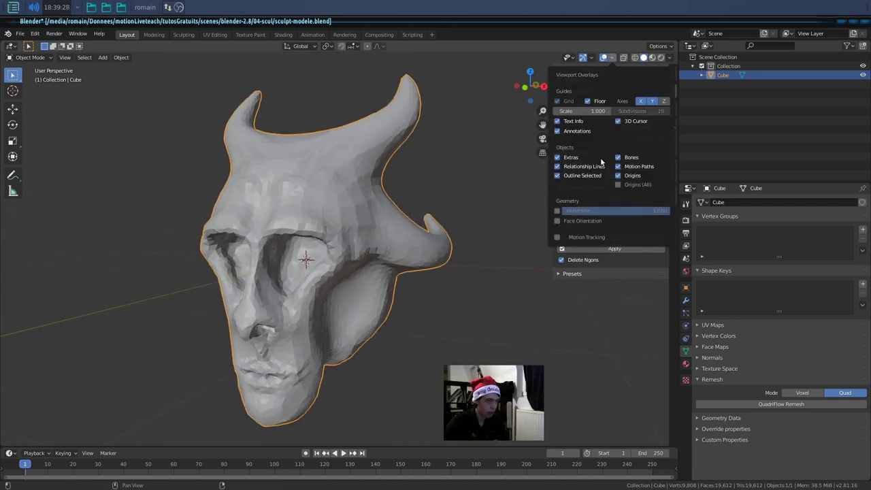
left_click(557, 211)
scroll(382, 271, "up", 3)
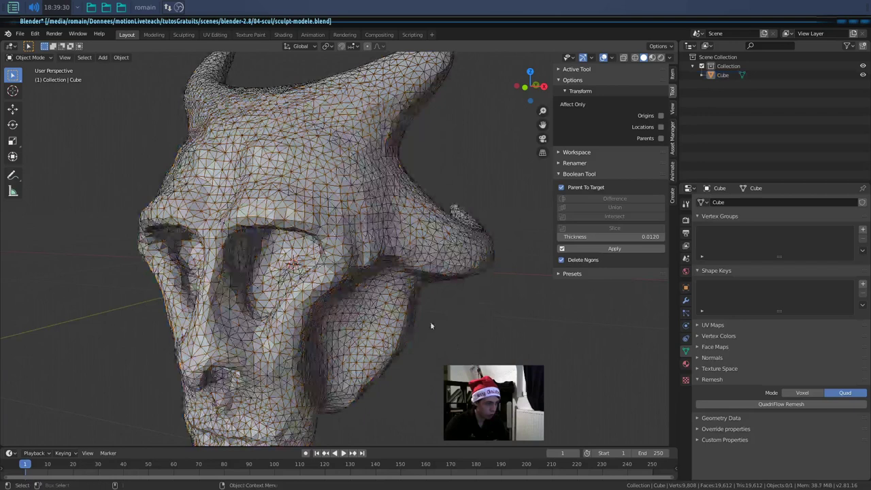
middle_click_drag(405, 268, 408, 249)
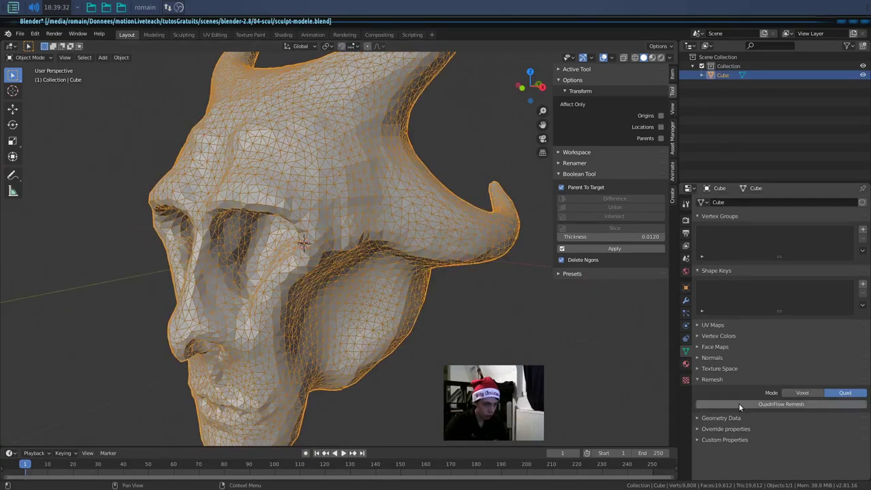
left_click(781, 403)
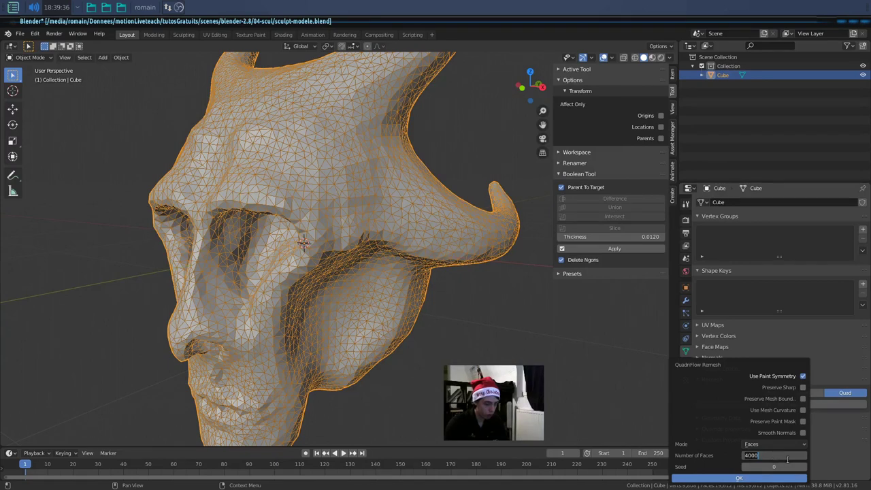
left_click(737, 476)
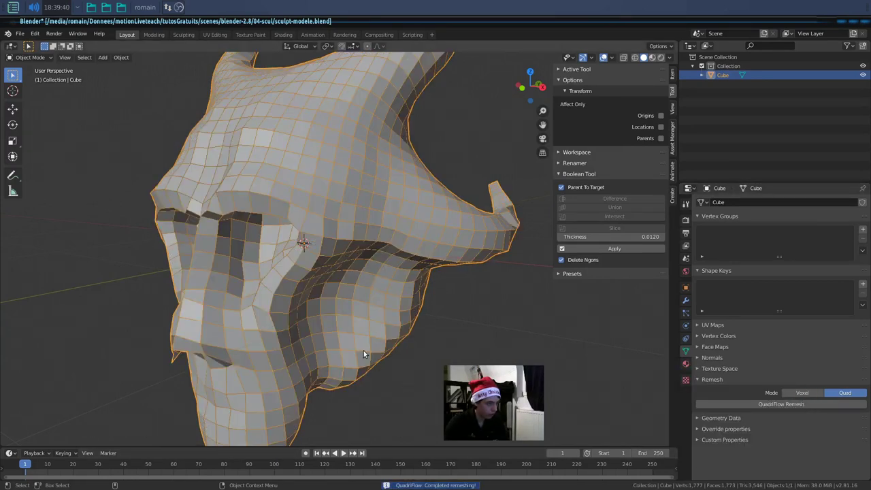
mouse_move(363, 354)
middle_mouse_down()
mouse_move(373, 332)
mouse_move(349, 341)
middle_mouse_up()
- Undo the remesh and rerun QuadriFlow with 4000 target faces
key("ctrl+z")
scroll(378, 351, "up", 3)
left_click(803, 404)
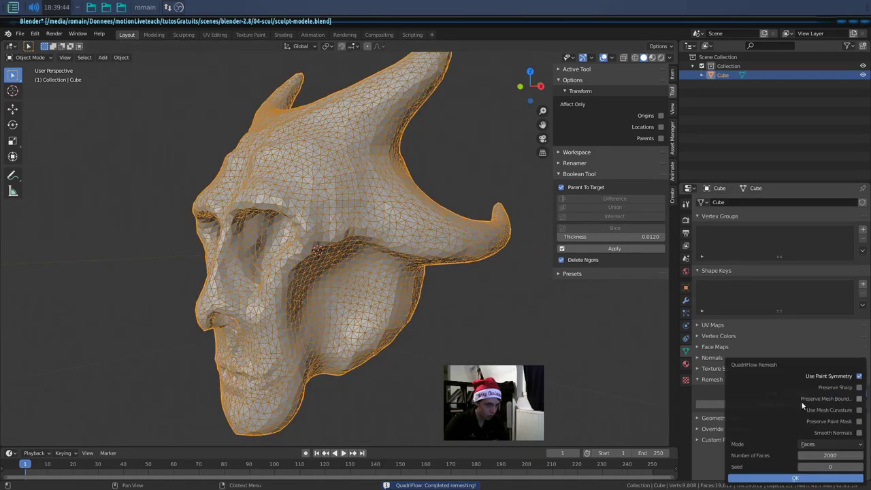
left_click(818, 456)
type("4000")
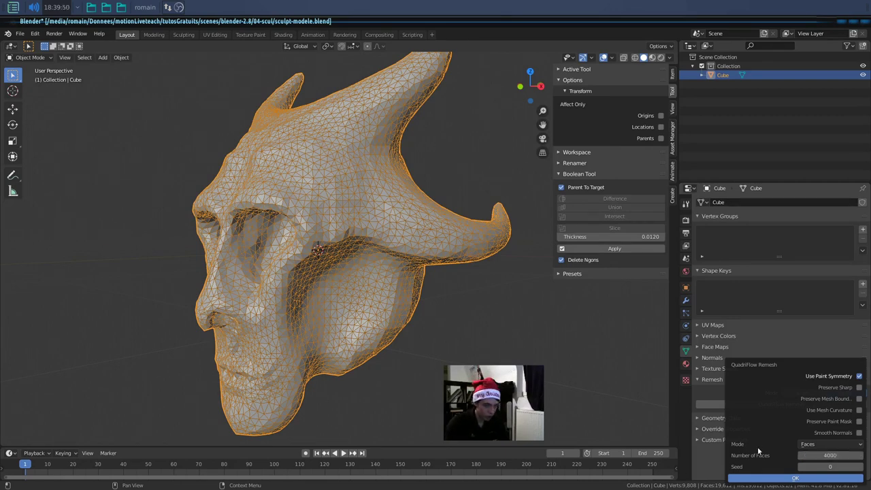
left_click(756, 478)
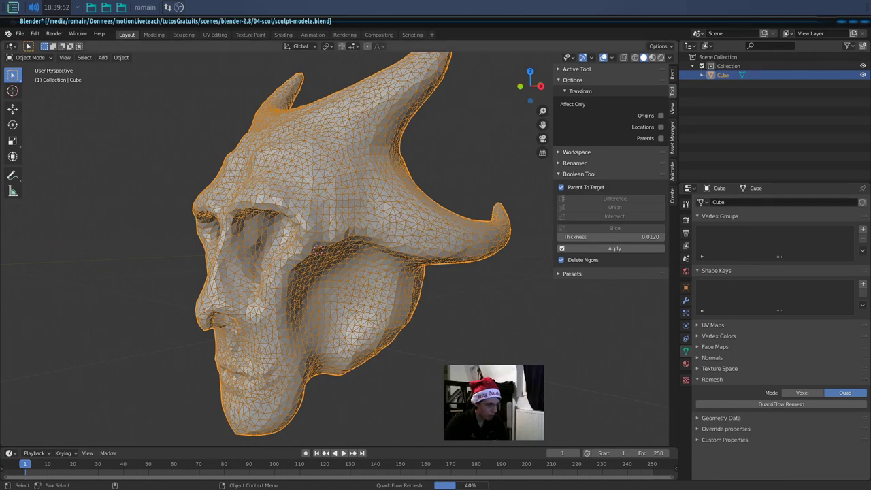
mouse_move(341, 327)
middle_mouse_down()
mouse_move(404, 336)
mouse_move(272, 339)
mouse_move(290, 232)
mouse_move(332, 275)
mouse_move(517, 271)
mouse_move(279, 265)
mouse_move(375, 299)
mouse_move(333, 229)
mouse_move(313, 240)
mouse_move(275, 200)
mouse_move(265, 231)
middle_mouse_up()
- Deselect the head and turn off the Wireframe viewport overlay
middle_click_drag(242, 184, 236, 199)
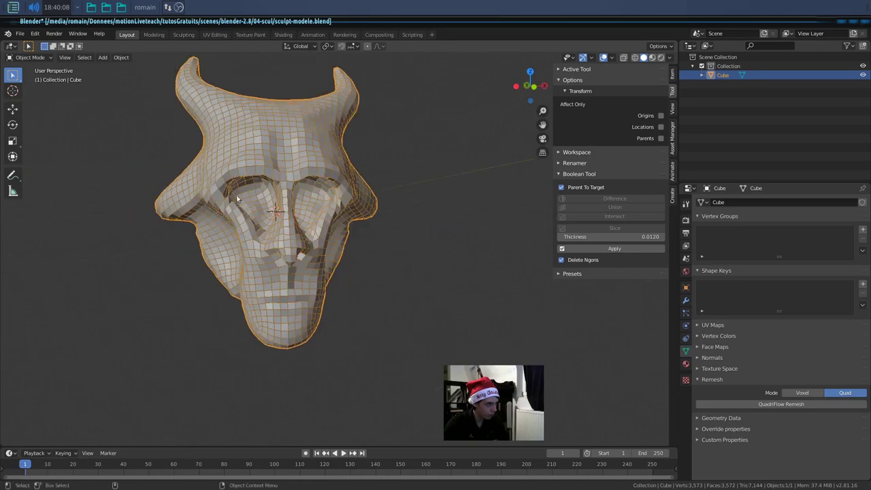
scroll(295, 345, "up", 5)
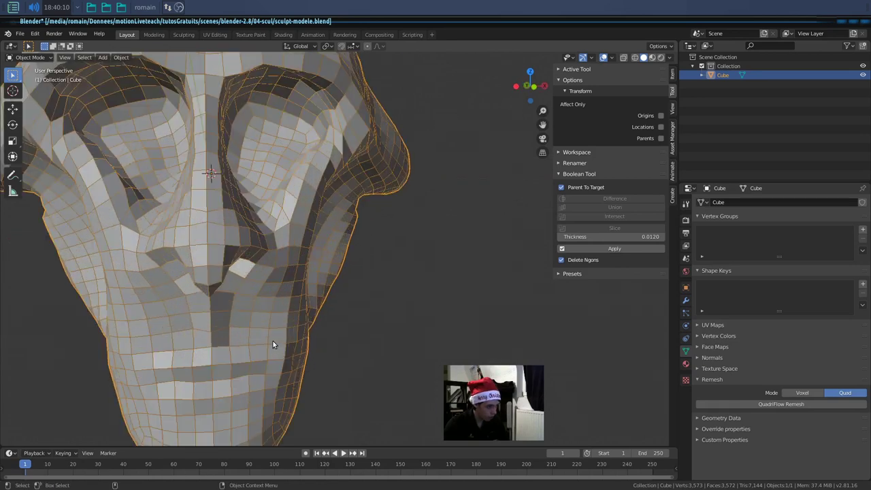
scroll(273, 341, "down", 2)
scroll(334, 334, "up", 1)
scroll(348, 370, "down", 2)
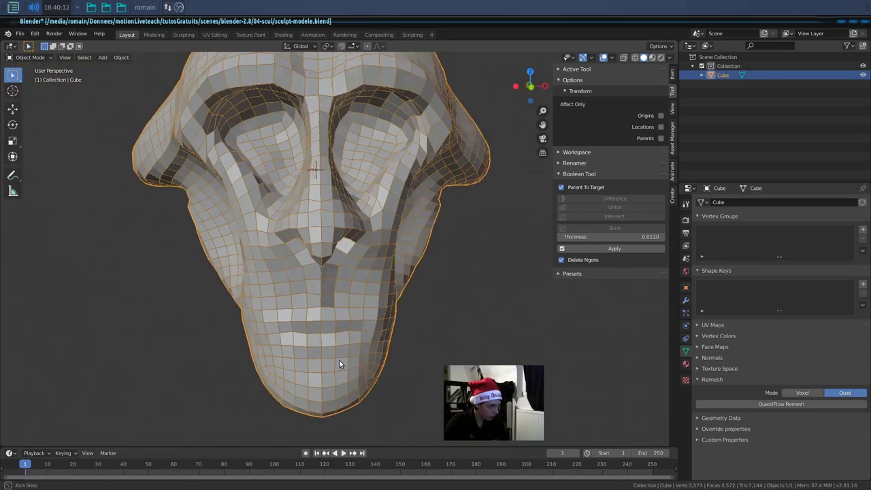
middle_click_drag(340, 359, 323, 354)
scroll(323, 352, "up", 2)
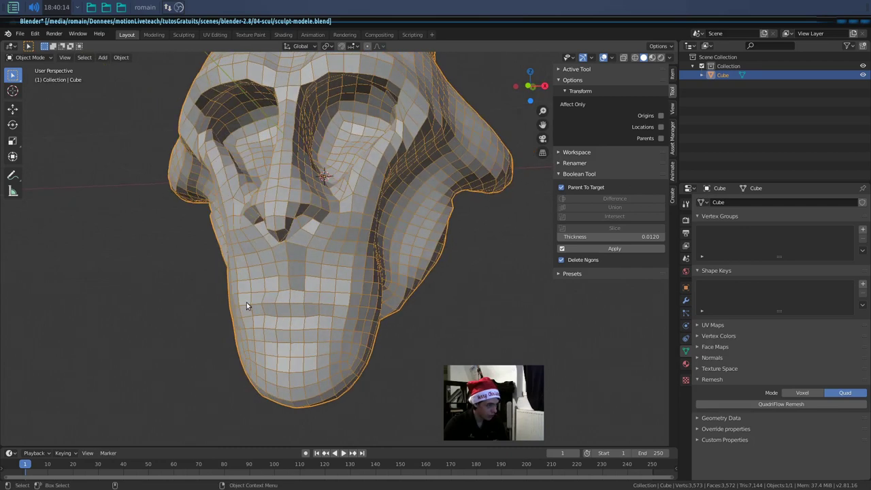
middle_click_drag(289, 284, 332, 350)
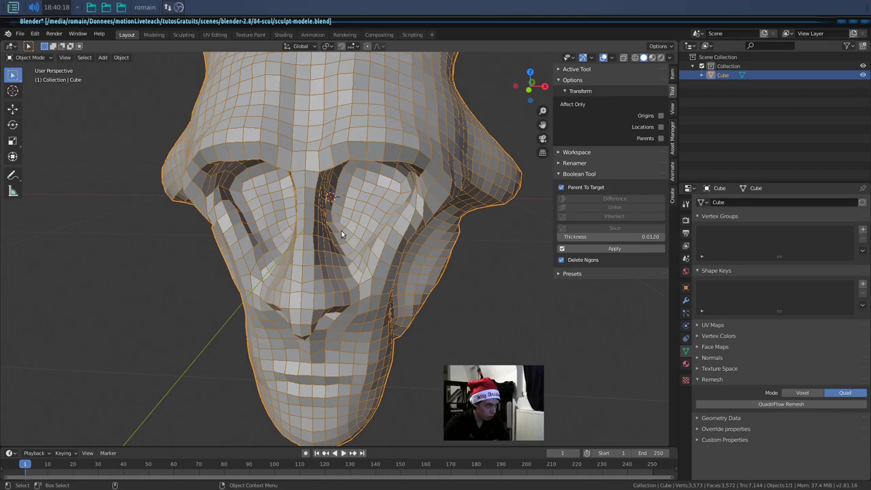
mouse_move(357, 185)
middle_mouse_down()
mouse_move(393, 167)
mouse_move(435, 168)
mouse_move(374, 181)
mouse_move(357, 214)
mouse_move(479, 318)
mouse_move(405, 310)
mouse_move(449, 224)
middle_mouse_up()
scroll(374, 180, "down", 2)
left_click(479, 319)
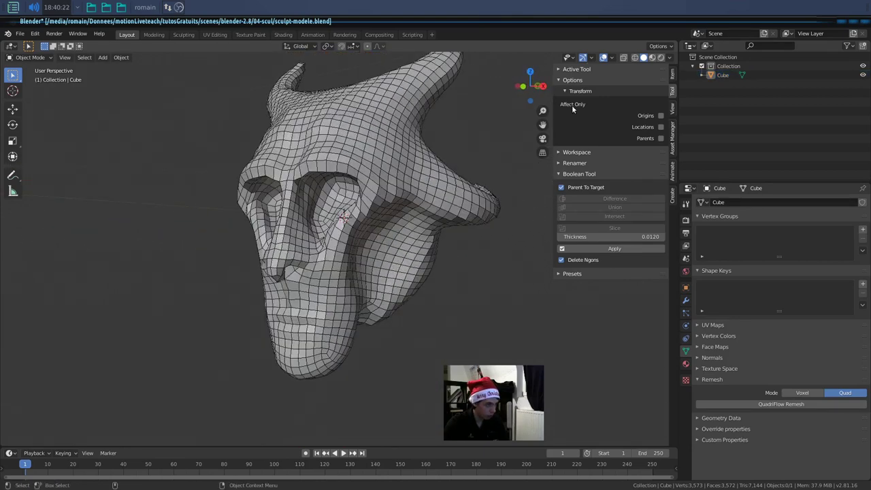
left_click(613, 57)
left_click(558, 211)
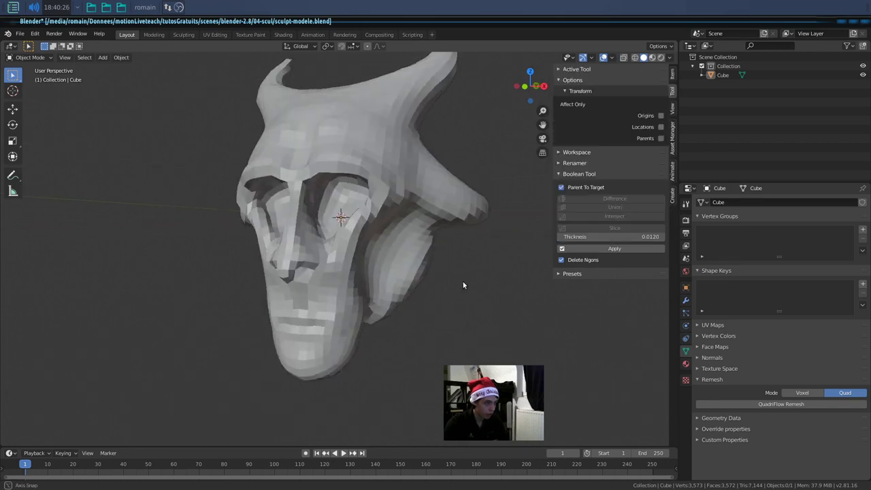
- Select the head and apply Shade Smooth to it
left_click(418, 238)
right_click(408, 171)
left_click(409, 171)
mouse_move(408, 174)
middle_mouse_down()
mouse_move(410, 206)
mouse_move(431, 219)
mouse_move(432, 179)
mouse_move(374, 195)
mouse_move(368, 225)
mouse_move(324, 244)
mouse_move(241, 249)
mouse_move(221, 237)
mouse_move(243, 191)
mouse_move(317, 177)
mouse_move(416, 203)
mouse_move(448, 238)
mouse_move(511, 242)
mouse_move(532, 200)
mouse_move(417, 256)
mouse_move(372, 301)
mouse_move(336, 317)
mouse_move(296, 307)
mouse_move(353, 333)
mouse_move(349, 297)
mouse_move(299, 288)
mouse_move(358, 247)
mouse_move(294, 248)
mouse_move(329, 191)
mouse_move(348, 220)
mouse_move(372, 220)
mouse_move(371, 237)
mouse_move(389, 189)
mouse_move(442, 240)
mouse_move(303, 246)
middle_mouse_up()
- Add a level-3 Subdivision modifier to the head with Ctrl+3 and inspect it
key("ctrl+3")
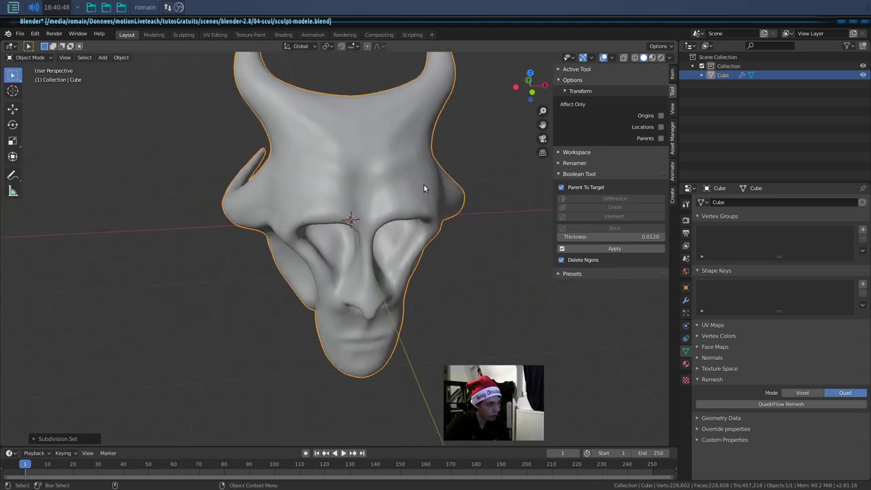
mouse_move(515, 230)
middle_mouse_down()
mouse_move(302, 236)
mouse_move(375, 255)
middle_mouse_up()
key("Tab")
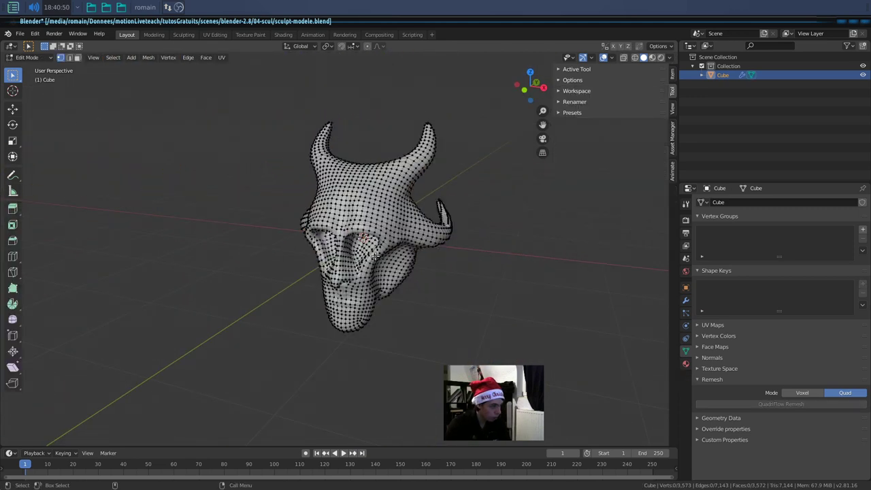
key("Tab")
scroll(482, 283, "up", 3)
- Delete the Subdivision modifier in the Modifier Properties
left_click(686, 299)
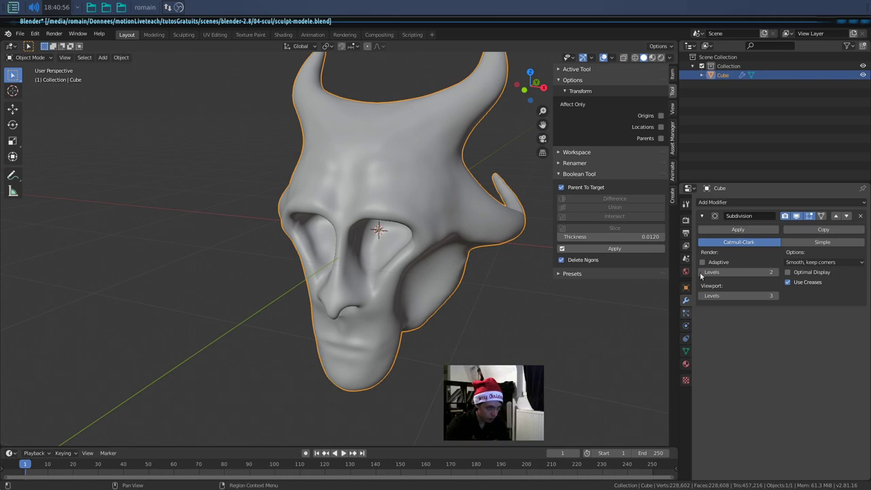
left_click(860, 216)
scroll(349, 262, "up", 3)
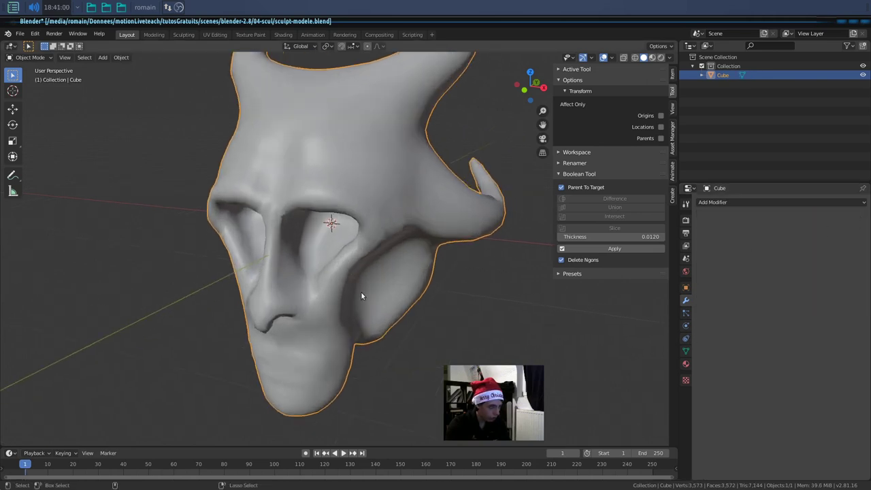
- Undo back to the dense triangulated sculpt of the head
key("ctrl+3")
key("Tab")
key("Tab")
key("ctrl+0")
key("ctrl+z")
key("ctrl+z")
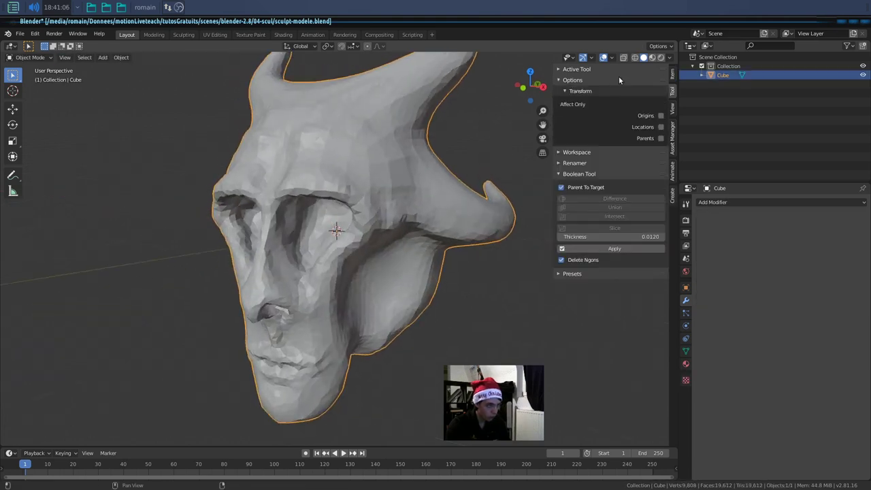
- Turn the Wireframe viewport overlay back on
left_click(624, 59)
left_click(623, 58)
left_click(611, 58)
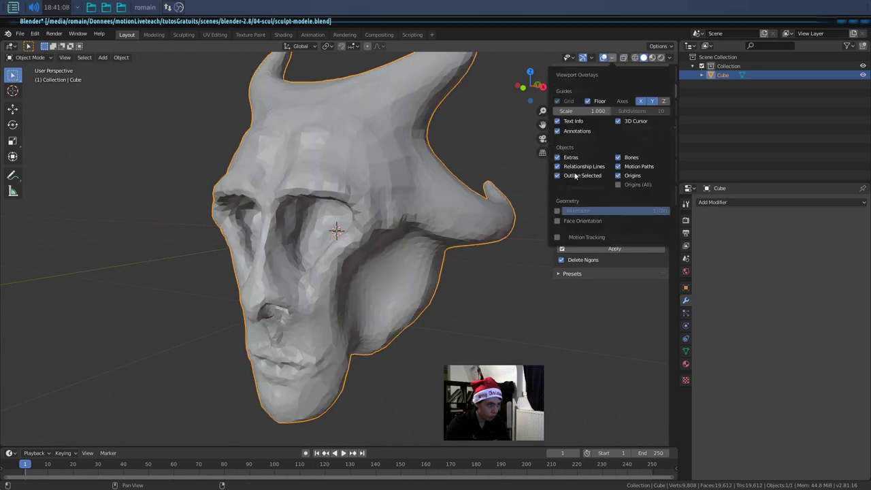
left_click(558, 212)
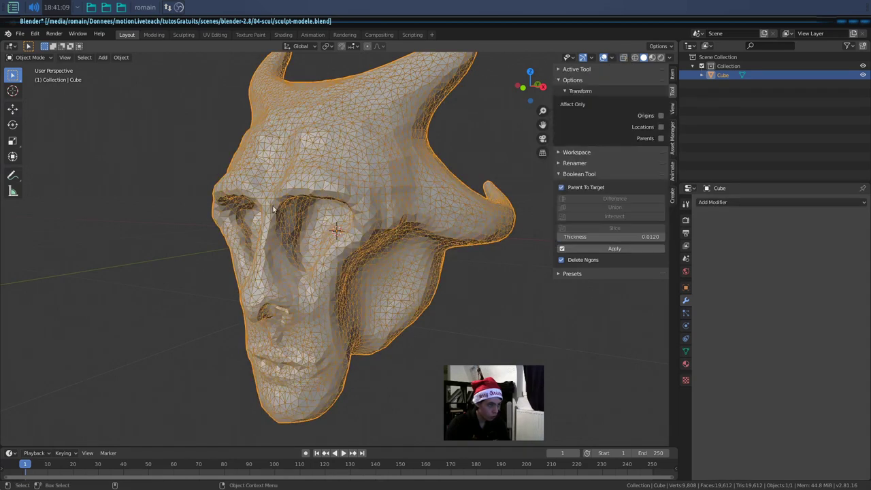
- QuadriFlow-remesh the head at 4000 faces with Preserve Sharp enabled
left_click(686, 351)
left_click(792, 406)
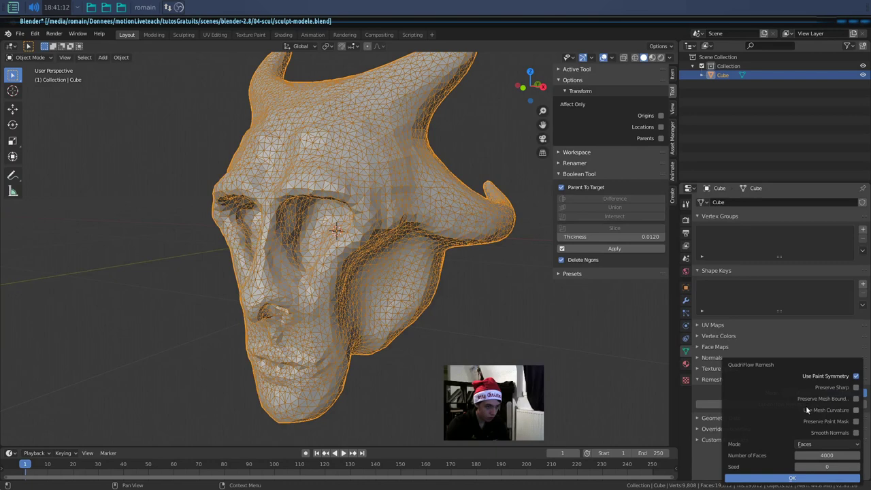
left_click(855, 388)
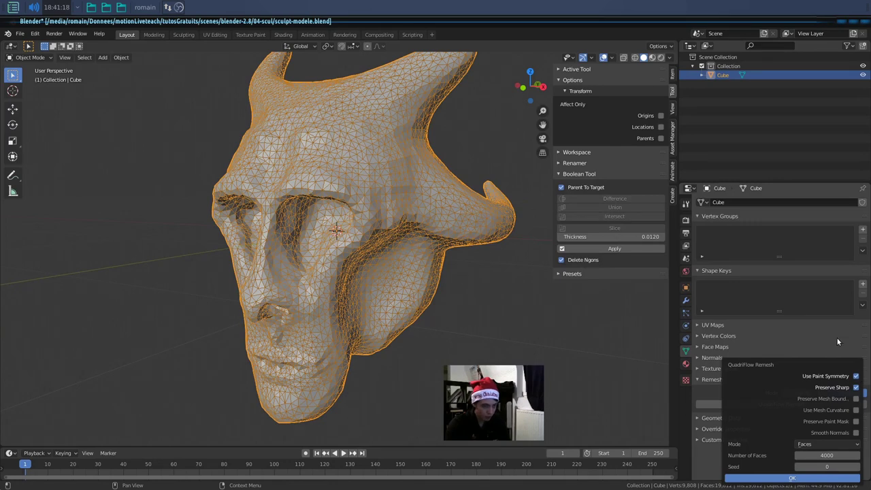
middle_click_drag(325, 313, 367, 318)
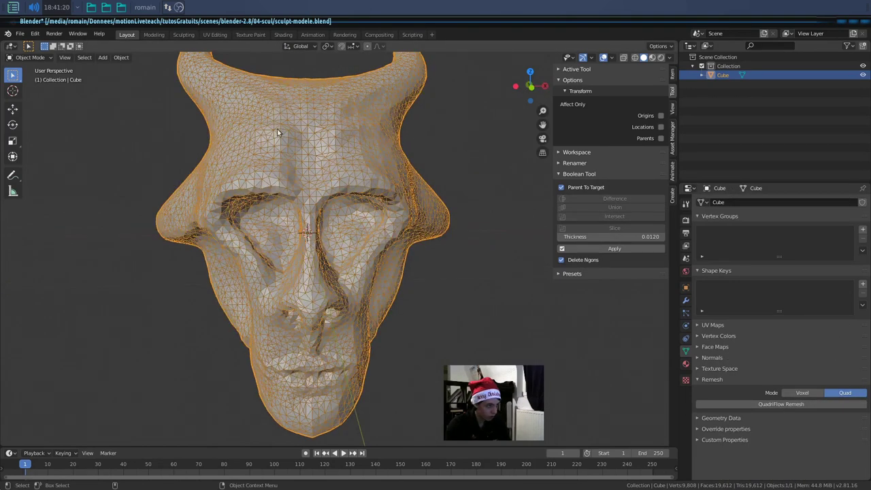
middle_click_drag(285, 314, 414, 365)
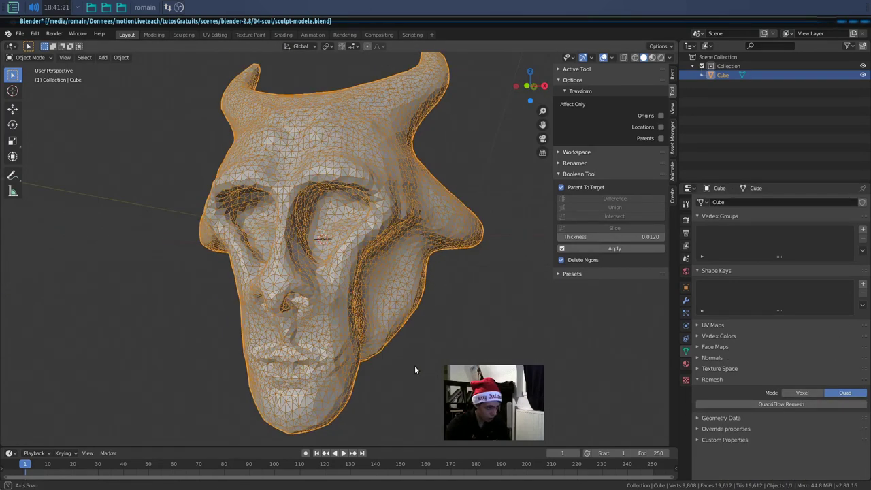
left_click(748, 406)
left_click(748, 479)
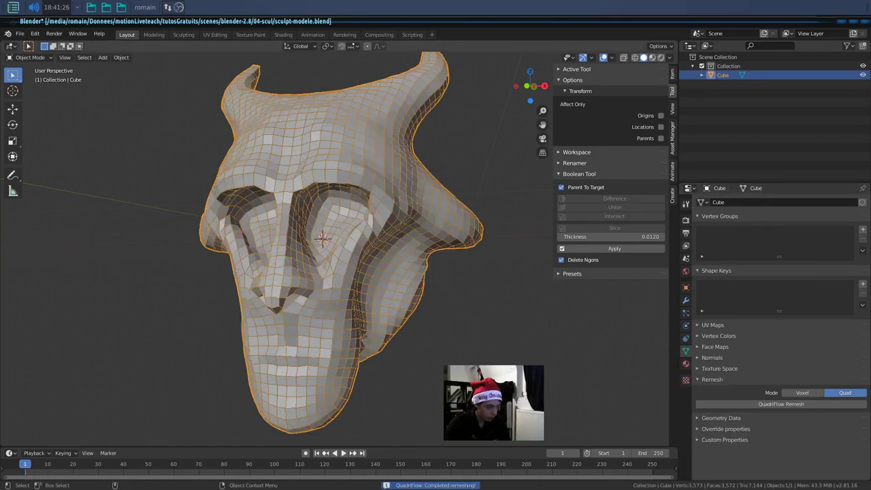
key("ctrl+z")
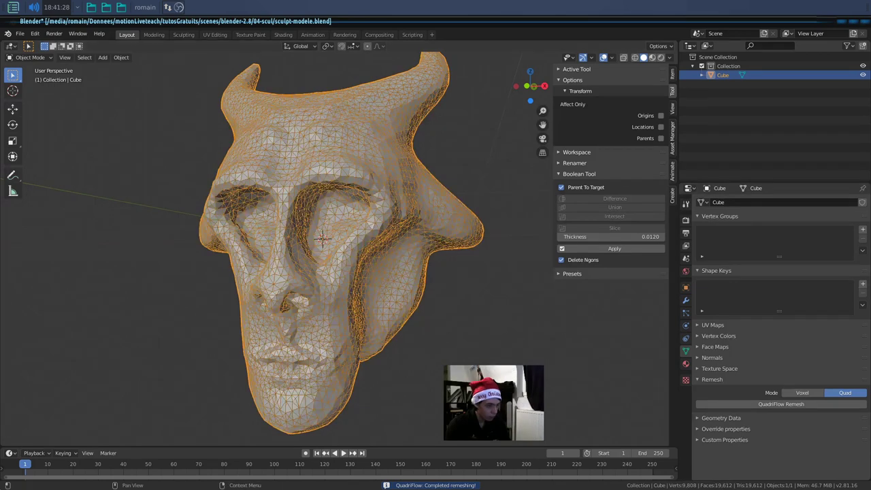
left_click(819, 402)
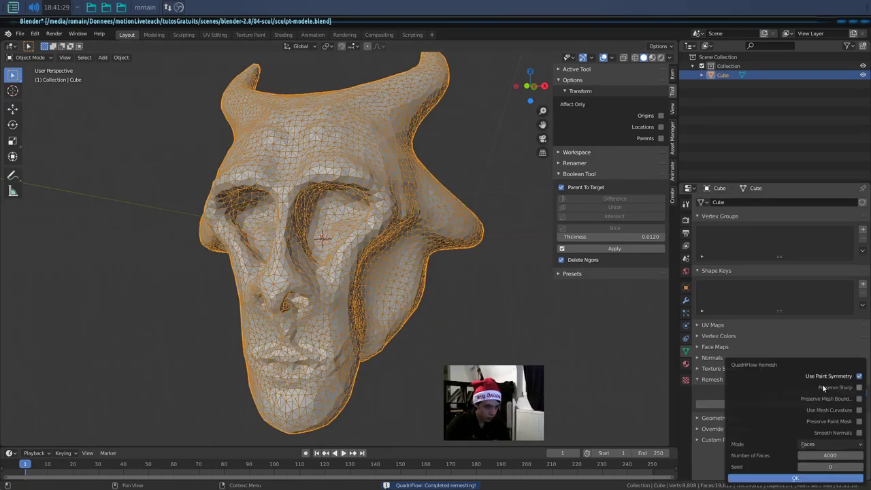
left_click(828, 480)
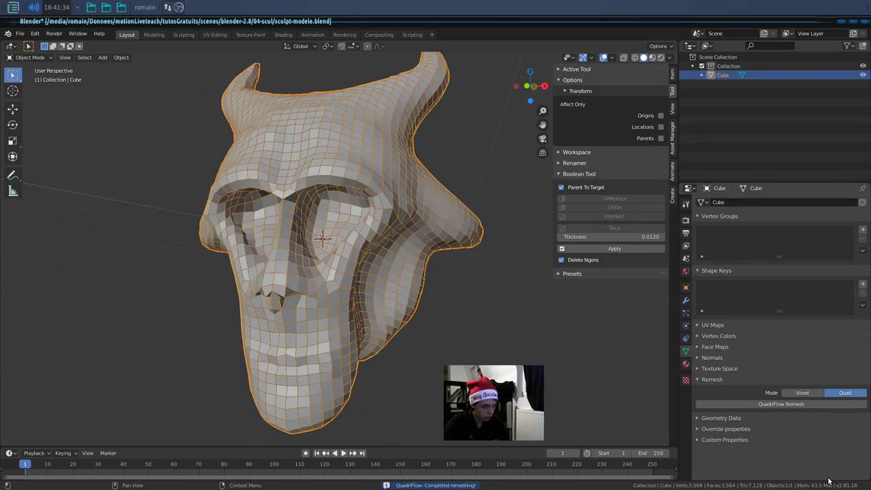
mouse_move(401, 353)
middle_mouse_down()
mouse_move(494, 333)
mouse_move(248, 281)
mouse_move(373, 337)
mouse_move(300, 315)
mouse_move(365, 335)
mouse_move(494, 334)
mouse_move(328, 331)
mouse_move(453, 317)
mouse_move(493, 324)
mouse_move(362, 325)
middle_mouse_up()
key("ctrl+z")
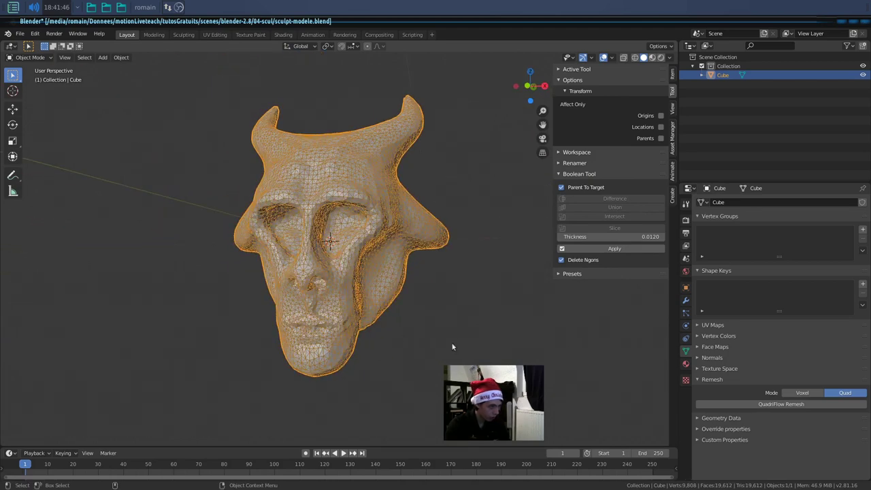
scroll(261, 315, "up", 1)
scroll(261, 315, "up", 3)
scroll(236, 304, "up", 2)
middle_click_drag(236, 305, 354, 311)
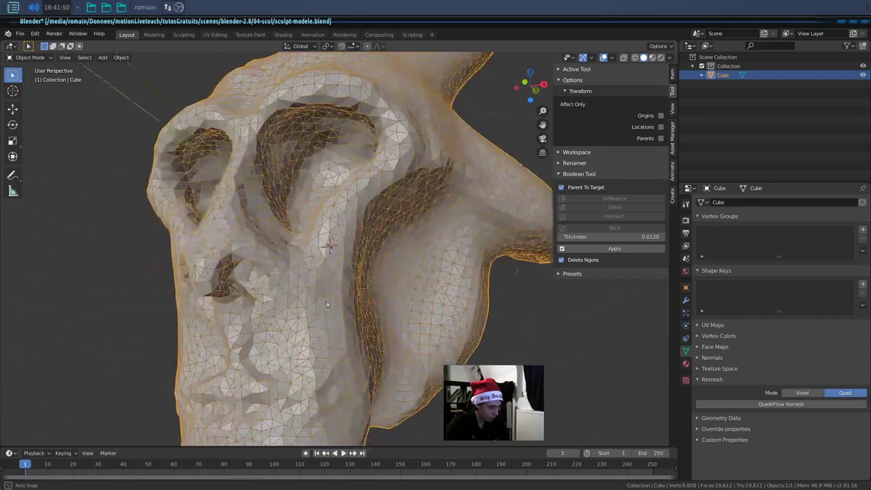
left_click(838, 406)
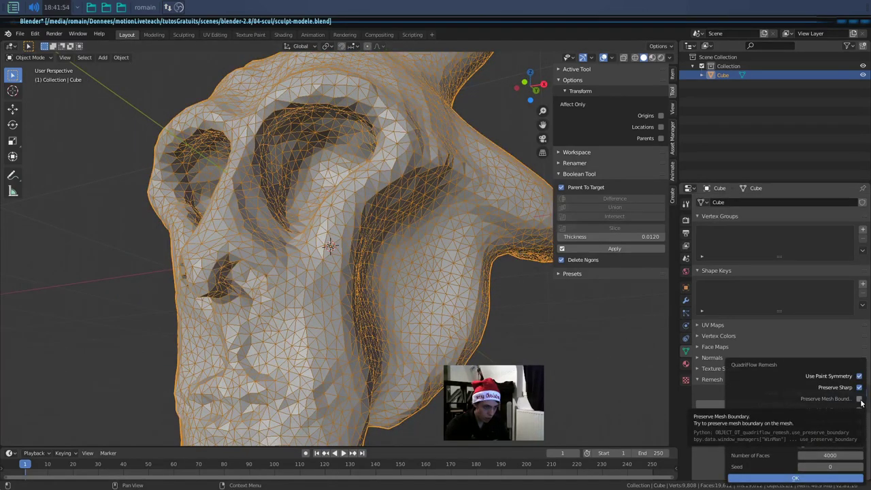
left_click(859, 400)
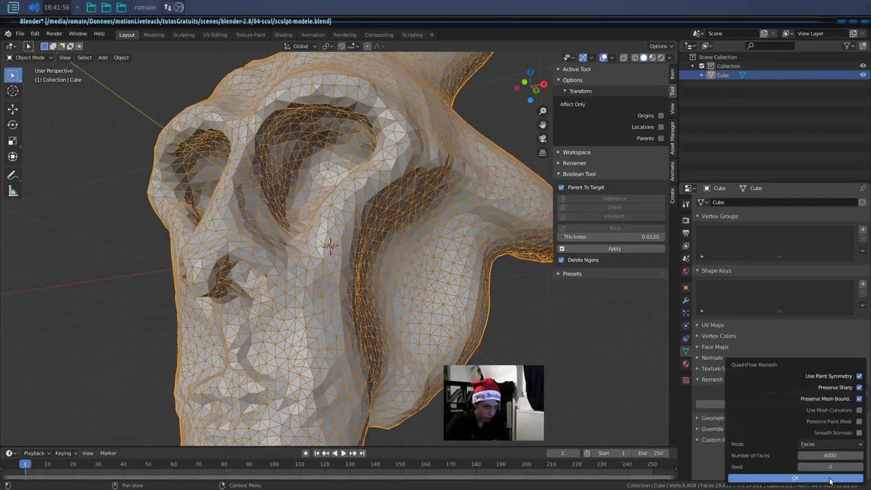
left_click(830, 481)
mouse_move(306, 340)
middle_mouse_down()
mouse_move(270, 355)
mouse_move(334, 309)
mouse_move(319, 293)
middle_mouse_up()
scroll(272, 350, "up", 2)
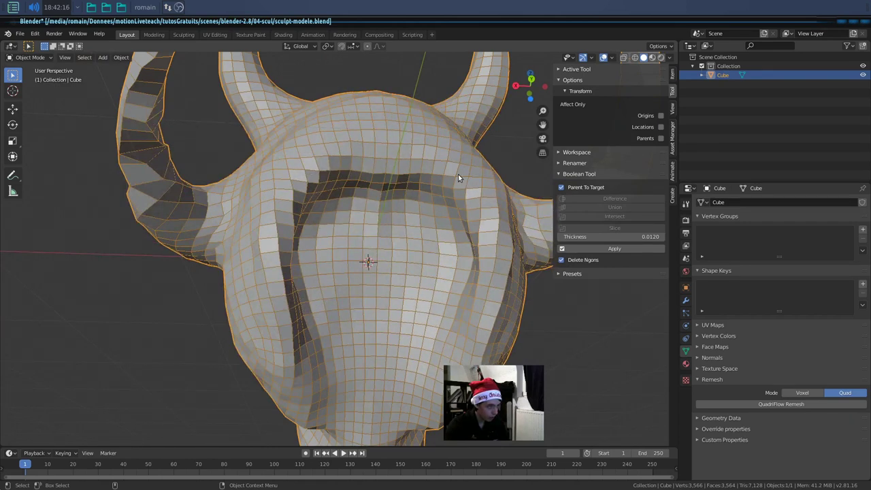
middle_click_drag(265, 238, 266, 263)
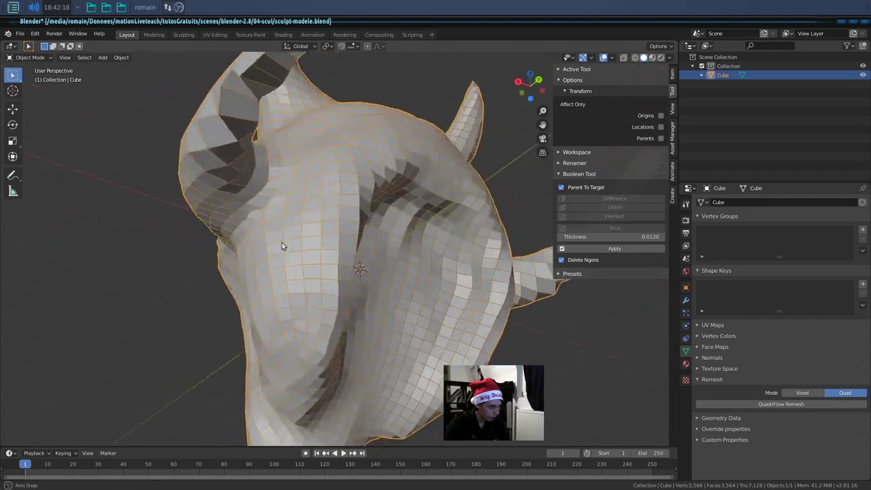
middle_click_drag(266, 263, 306, 257)
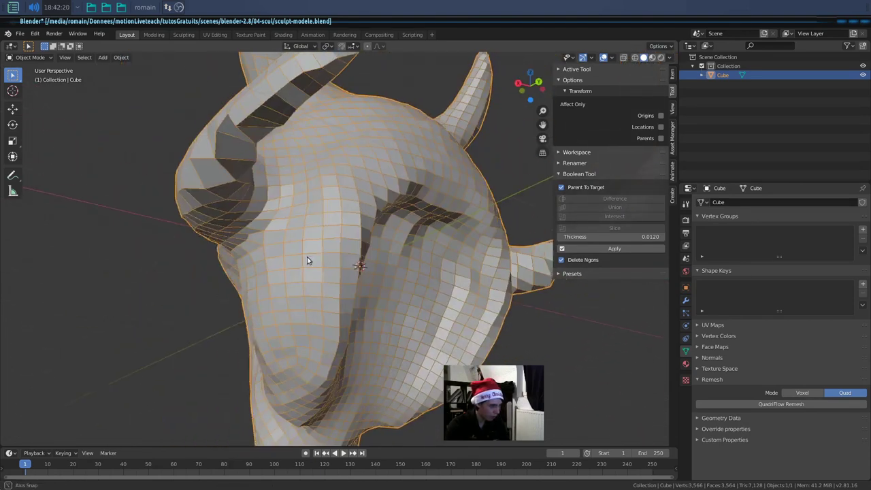
middle_click_drag(368, 233, 306, 269)
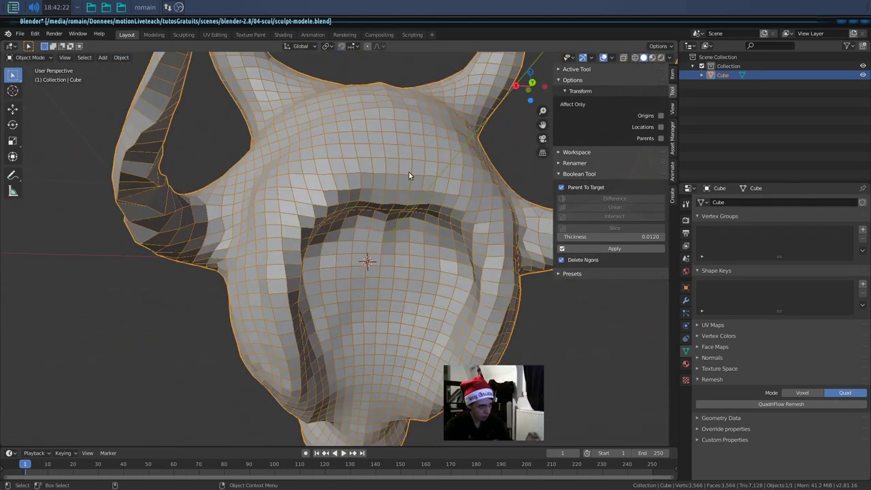
mouse_move(316, 221)
middle_mouse_down()
mouse_move(341, 259)
mouse_move(277, 235)
mouse_move(286, 228)
middle_mouse_up()
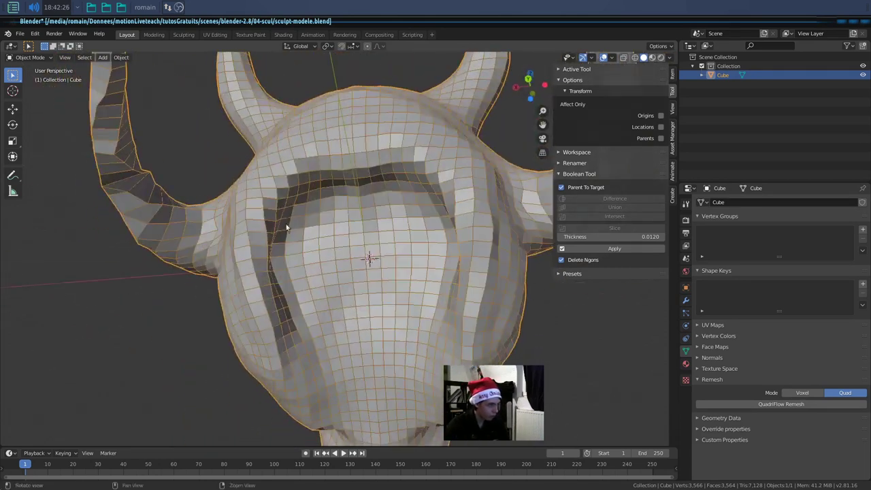
mouse_move(250, 266)
middle_mouse_down()
mouse_move(339, 284)
mouse_move(454, 275)
mouse_move(503, 293)
mouse_move(436, 308)
mouse_move(406, 302)
mouse_move(422, 299)
middle_mouse_up()
key("ctrl+z")
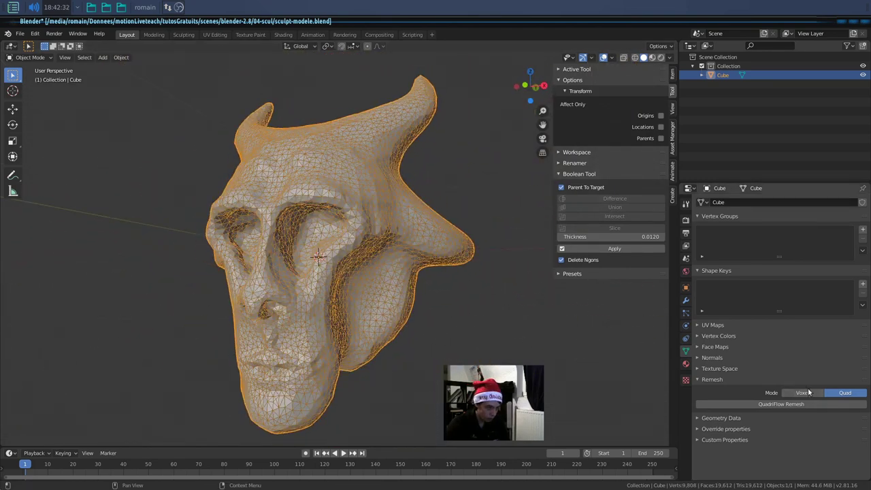
- Run QuadriFlow Remesh again and orbit to inspect the new 3,792-face quad topology
left_click(806, 403)
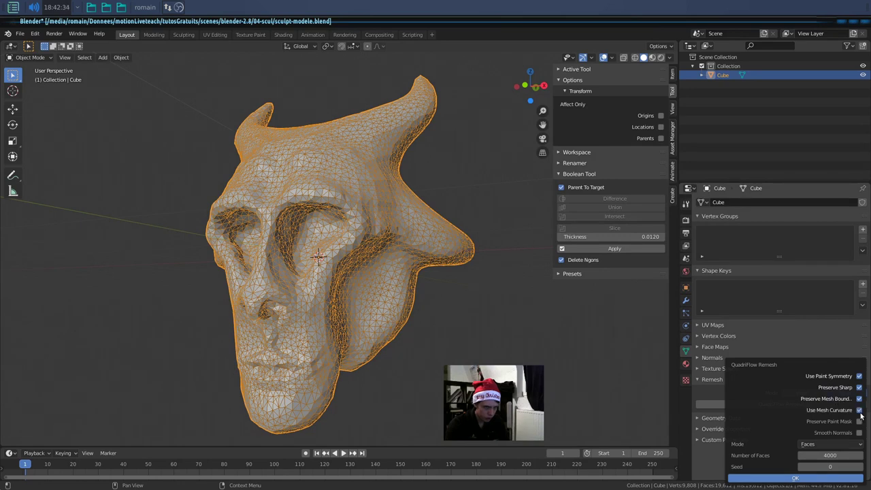
left_click(759, 477)
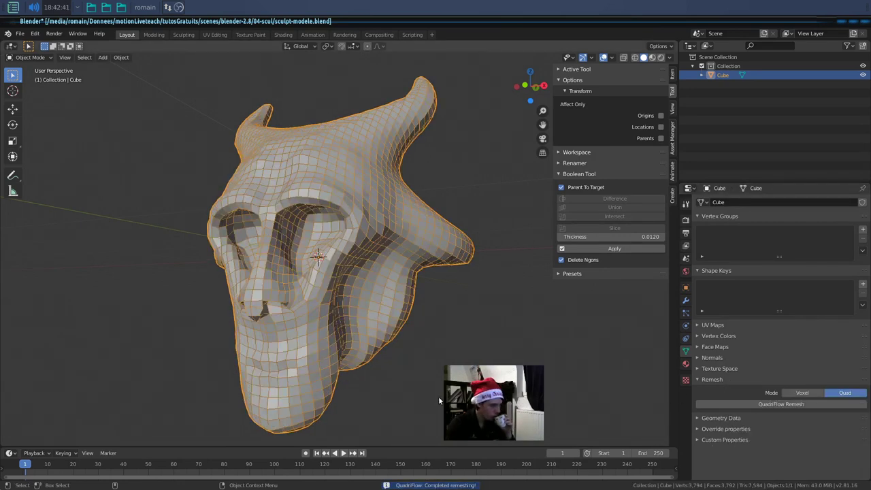
middle_click_drag(438, 396, 316, 240)
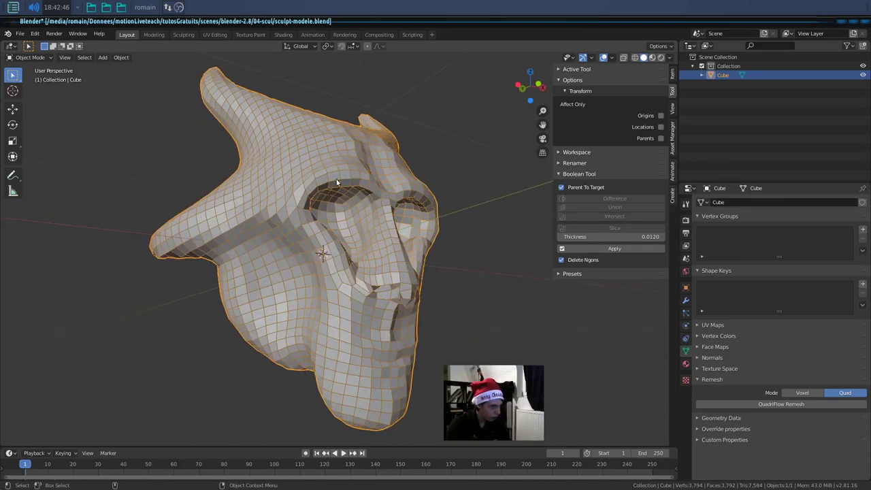
mouse_move(309, 258)
middle_mouse_down()
mouse_move(447, 253)
mouse_move(474, 277)
mouse_move(287, 320)
middle_mouse_up()
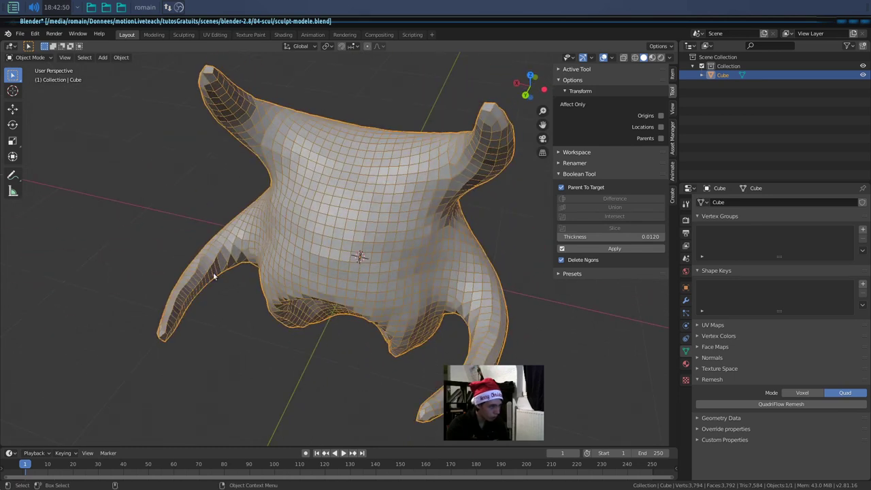
mouse_move(449, 365)
middle_mouse_down()
mouse_move(462, 290)
mouse_move(408, 291)
mouse_move(434, 308)
mouse_move(459, 271)
mouse_move(543, 295)
mouse_move(573, 319)
mouse_move(616, 309)
mouse_move(510, 314)
mouse_move(556, 339)
mouse_move(386, 311)
mouse_move(620, 343)
middle_mouse_up()
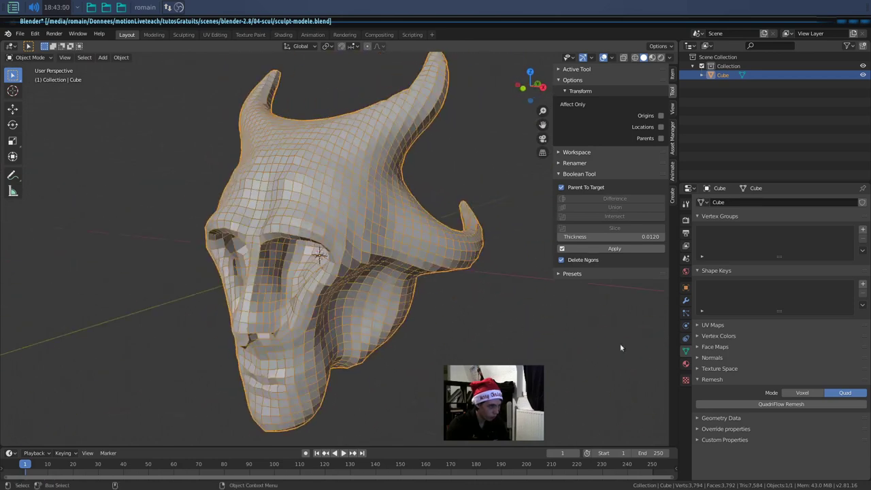
- QuadriFlow-remesh the head with Smooth Normals enabled, retrying until the result is clean
left_click(809, 401)
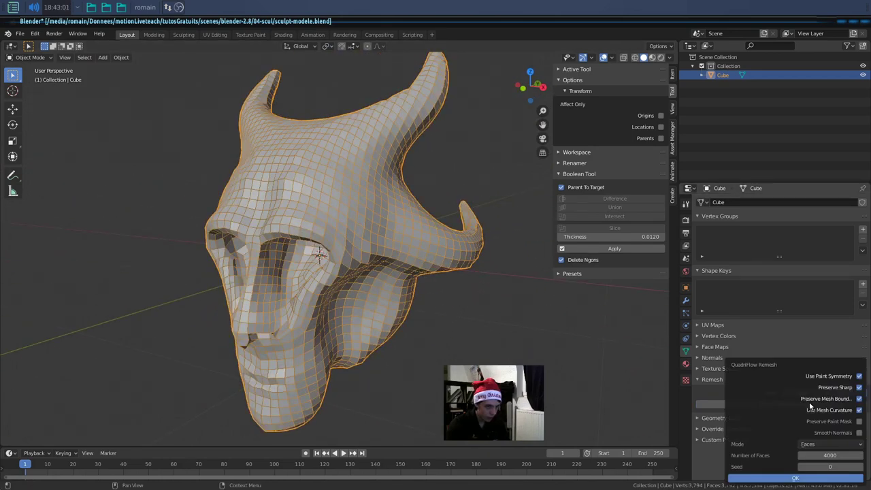
left_click(860, 434)
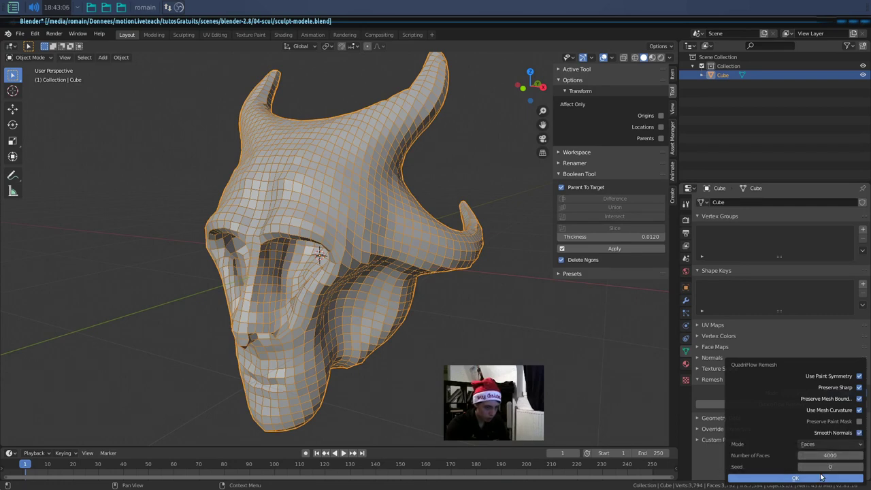
left_click(821, 478)
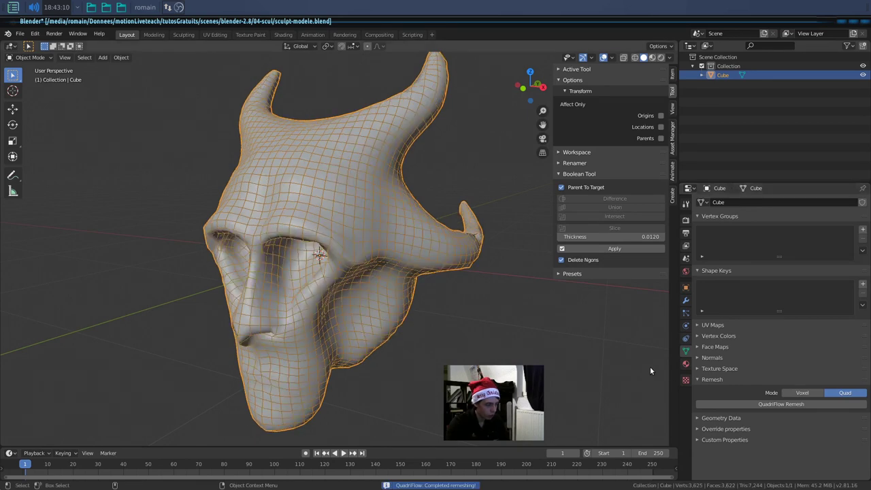
key("ctrl+z")
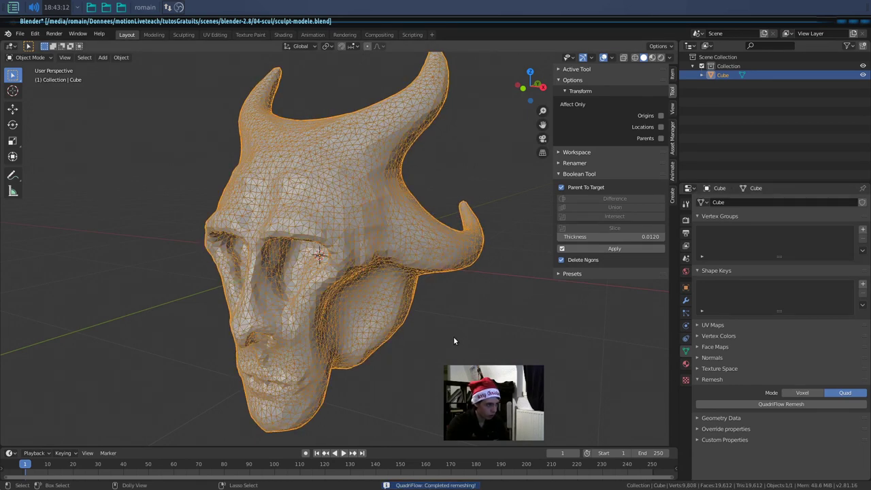
left_click(806, 405)
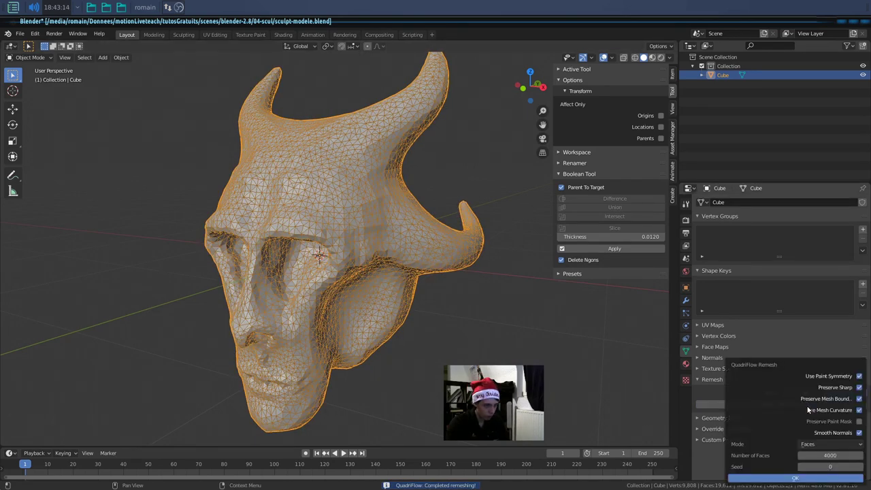
left_click(837, 477)
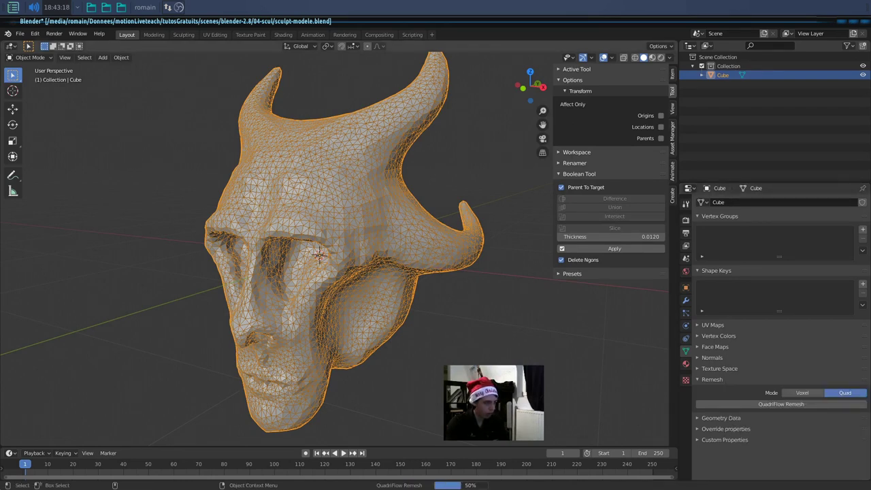
key("ctrl+z")
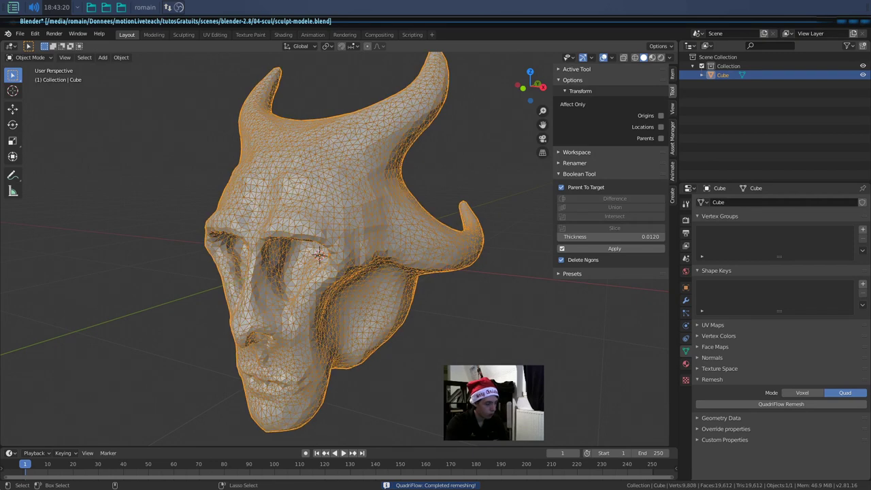
left_click(825, 404)
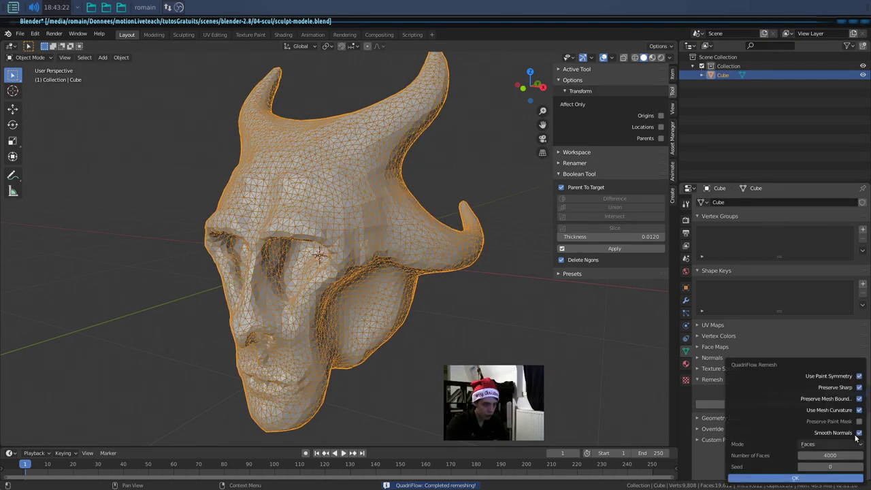
left_click(845, 479)
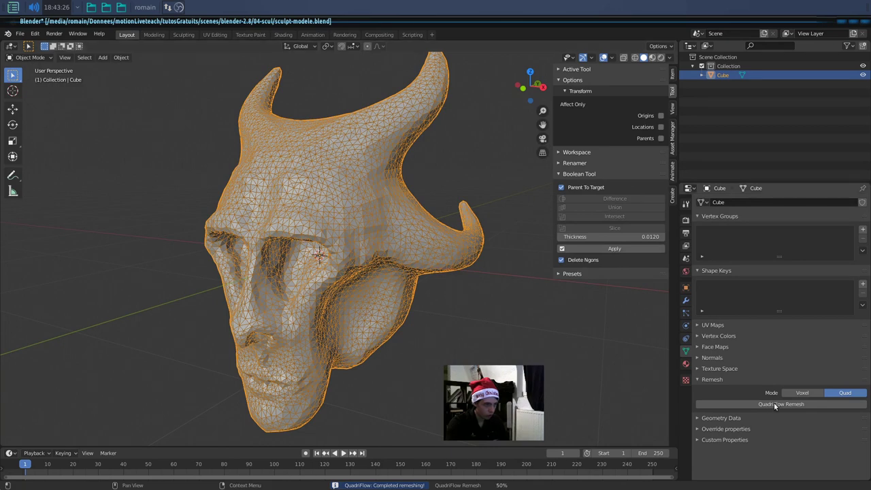
mouse_move(408, 320)
middle_mouse_down()
mouse_move(469, 331)
mouse_move(348, 238)
middle_mouse_up()
- Apply Shade Smooth to the remeshed head and deselect it
right_click(299, 199)
left_click(300, 199)
mouse_move(427, 262)
middle_mouse_down()
mouse_move(478, 348)
mouse_move(436, 327)
mouse_move(338, 335)
mouse_move(224, 376)
mouse_move(423, 322)
mouse_move(429, 334)
mouse_move(378, 331)
mouse_move(393, 317)
mouse_move(352, 296)
mouse_move(289, 330)
mouse_move(490, 330)
mouse_move(229, 295)
mouse_move(422, 323)
mouse_move(470, 314)
mouse_move(499, 226)
middle_mouse_up()
key("alt+a")
left_click(610, 59)
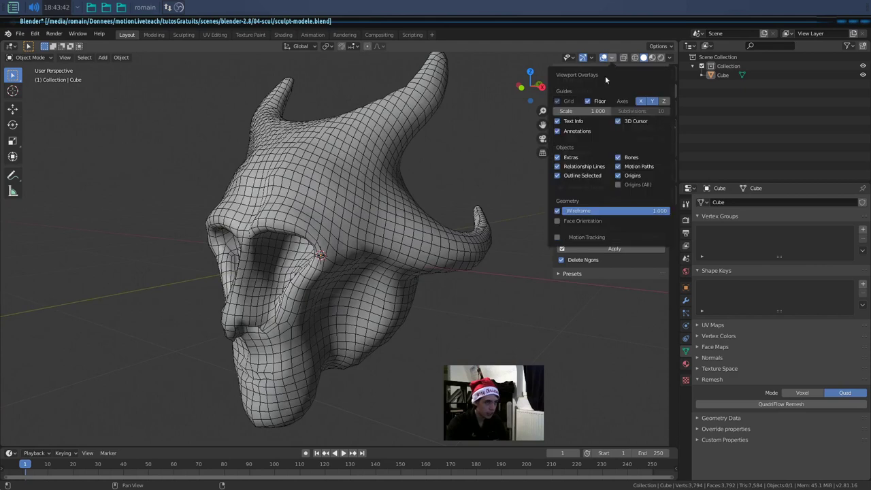
- Hide the wireframe overlay and enable Face Orientation to confirm the head shows all blue
left_click(564, 208)
left_click(670, 58)
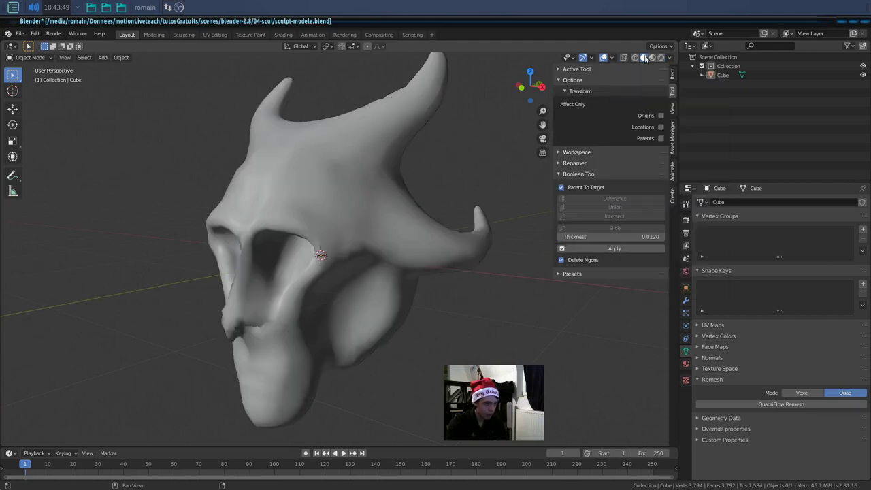
left_click(613, 58)
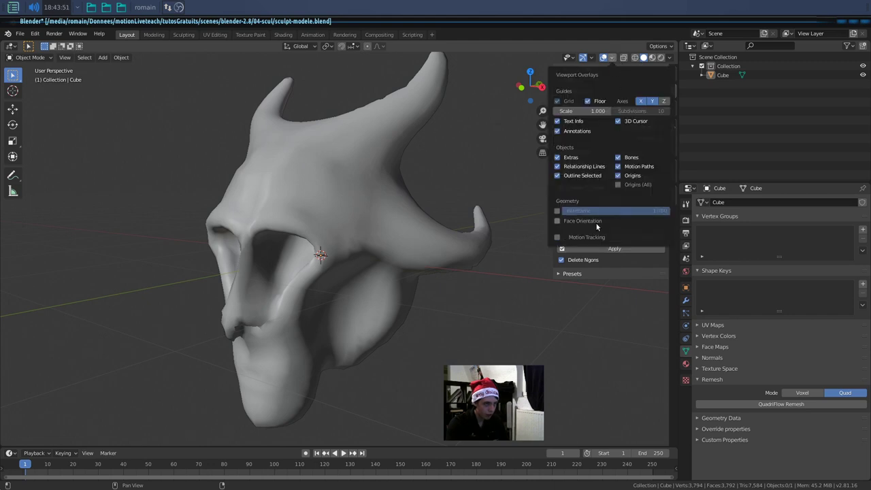
left_click(596, 225)
mouse_move(516, 273)
middle_mouse_down()
mouse_move(456, 331)
mouse_move(415, 233)
mouse_move(495, 302)
mouse_move(430, 323)
mouse_move(285, 273)
middle_mouse_up()
scroll(428, 318, "down", 5)
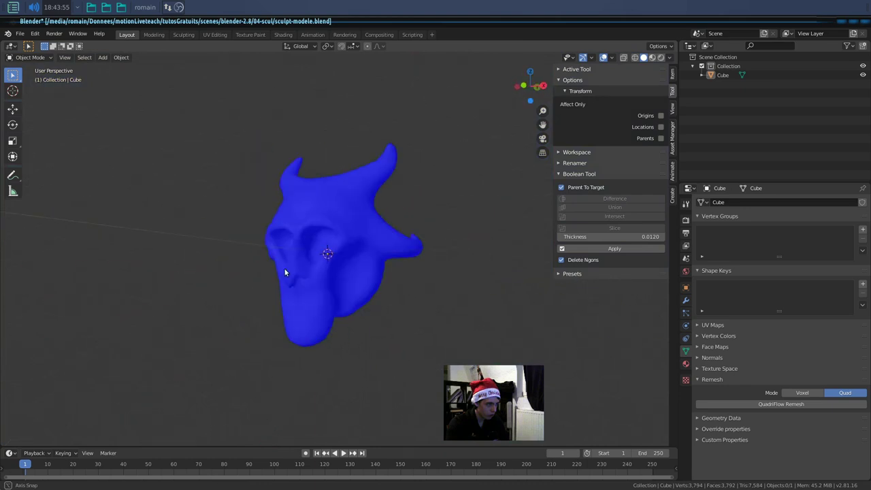
scroll(286, 272, "up", 4)
scroll(364, 232, "down", 2)
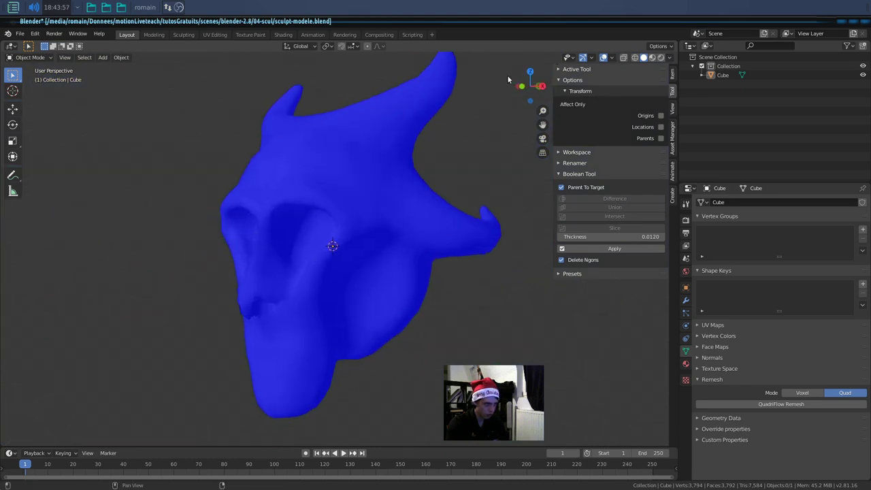
middle_click_drag(311, 135, 313, 202)
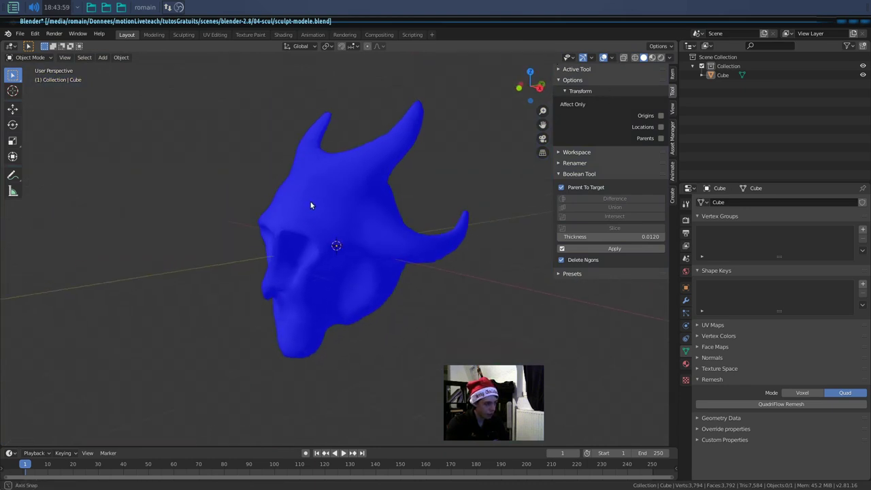
- Switch Face Orientation off again to return to plain grey shading
left_click(614, 61)
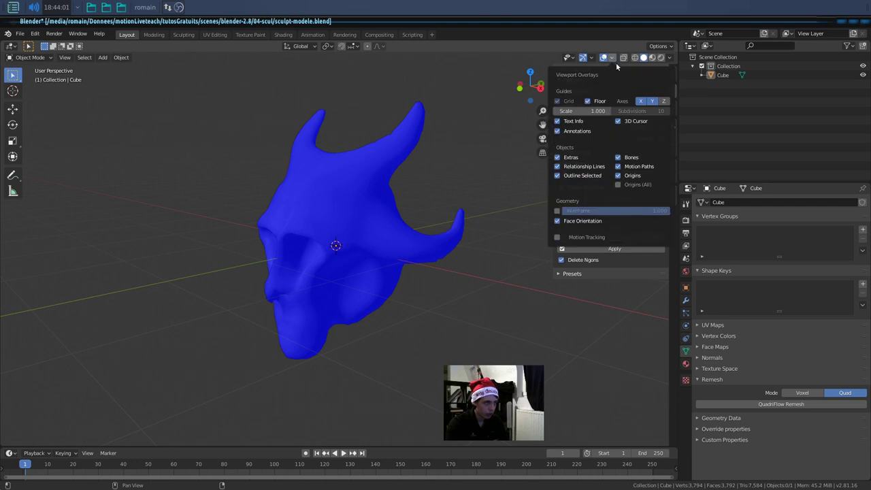
left_click(582, 223)
left_click(583, 223)
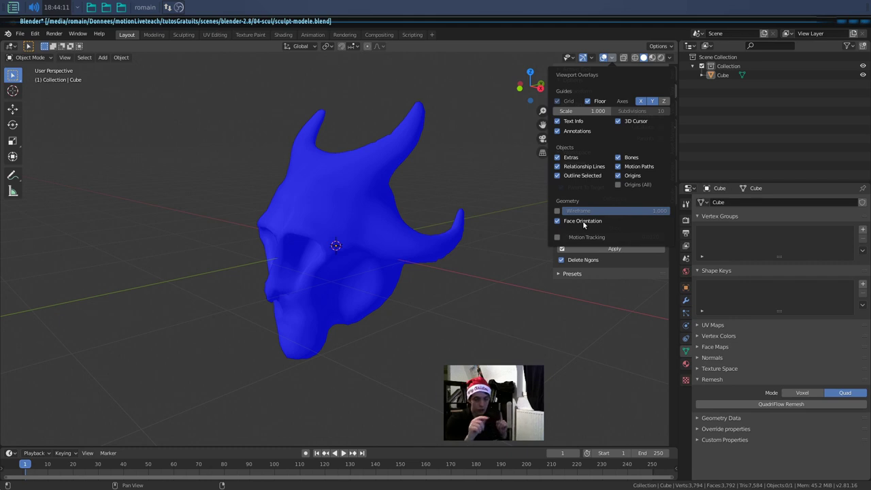
left_click(582, 220)
mouse_move(394, 350)
middle_mouse_down()
mouse_move(502, 337)
mouse_move(427, 345)
middle_mouse_up()
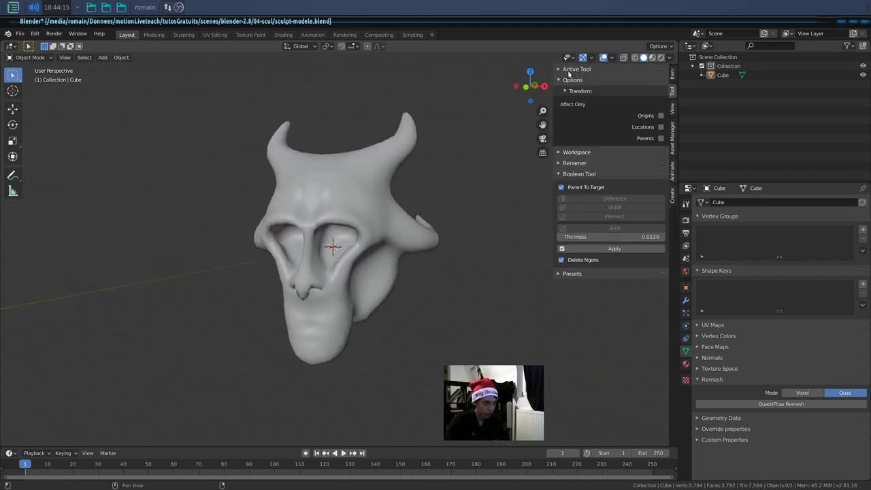
key("n")
middle_click_drag(479, 214, 431, 247)
left_click(431, 247)
mouse_move(435, 307)
middle_mouse_down()
mouse_move(310, 266)
mouse_move(341, 283)
mouse_move(496, 305)
mouse_move(479, 276)
middle_mouse_up()
scroll(470, 281, "up", 3)
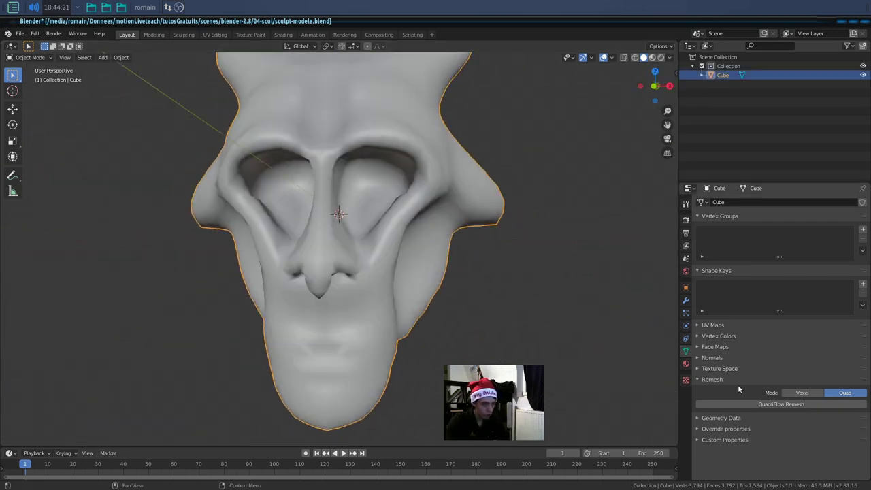
left_click(724, 378)
middle_click_drag(599, 361, 514, 349)
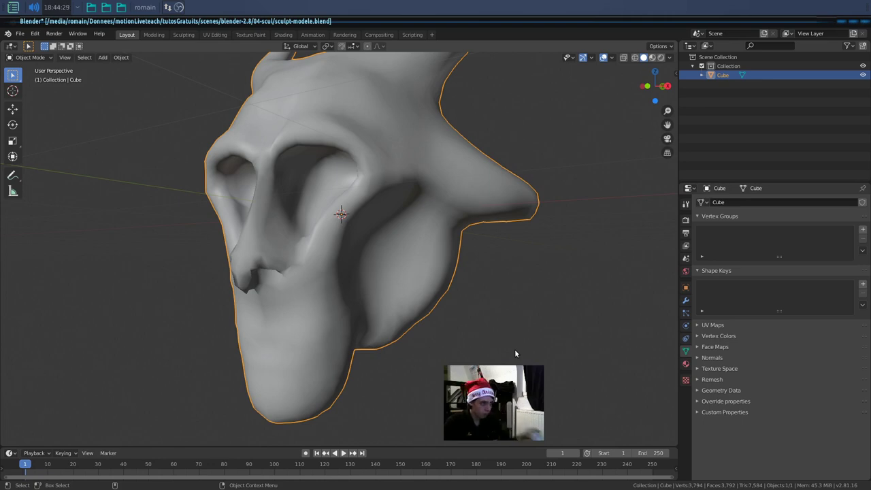
mouse_move(516, 350)
middle_mouse_down()
mouse_move(419, 351)
mouse_move(534, 345)
middle_mouse_up()
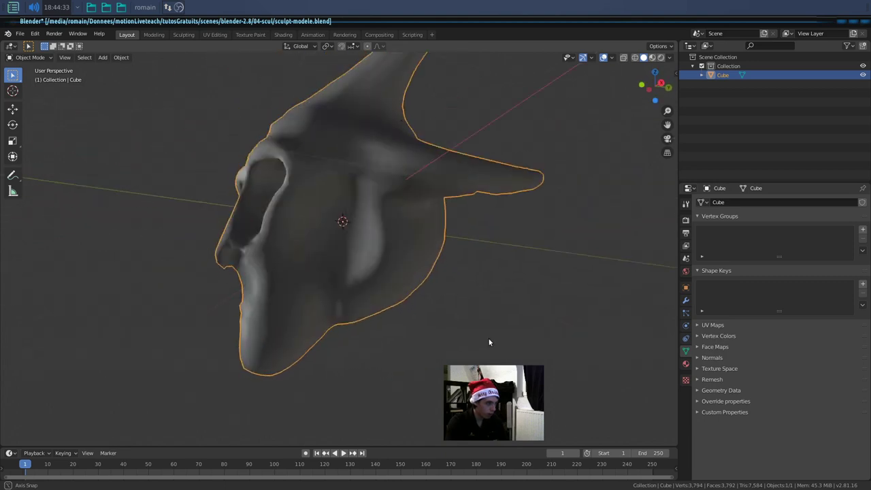
key("Tab")
- Orbit and zoom around the head in Edit Mode to inspect its quad loops
mouse_move(519, 286)
middle_mouse_down()
mouse_move(426, 336)
mouse_move(401, 306)
middle_mouse_up()
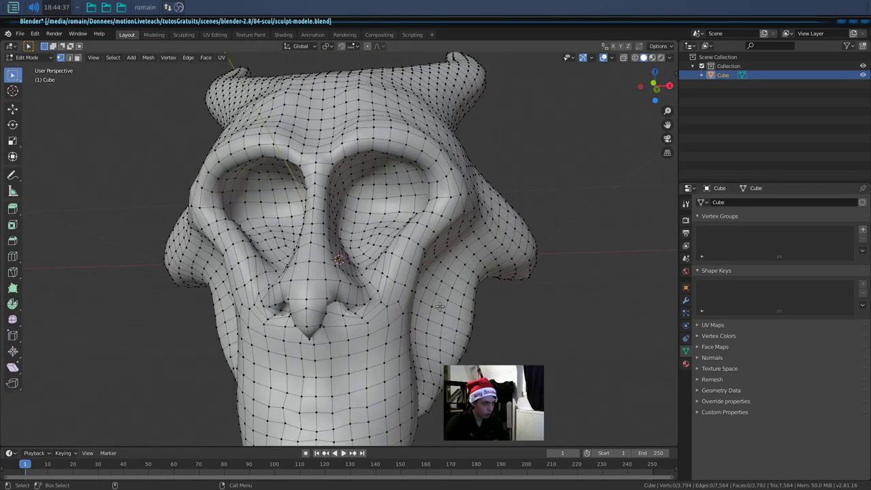
scroll(401, 306, "down", 2)
scroll(379, 266, "up", 3)
mouse_move(379, 266)
middle_mouse_down()
mouse_move(422, 273)
mouse_move(357, 284)
middle_mouse_up()
mouse_move(378, 252)
middle_mouse_down()
mouse_move(409, 265)
mouse_move(381, 273)
mouse_move(353, 258)
mouse_move(311, 258)
middle_mouse_up()
scroll(344, 275, "up", 3)
scroll(353, 259, "down", 2)
scroll(311, 258, "up", 3)
scroll(308, 272, "up", 2)
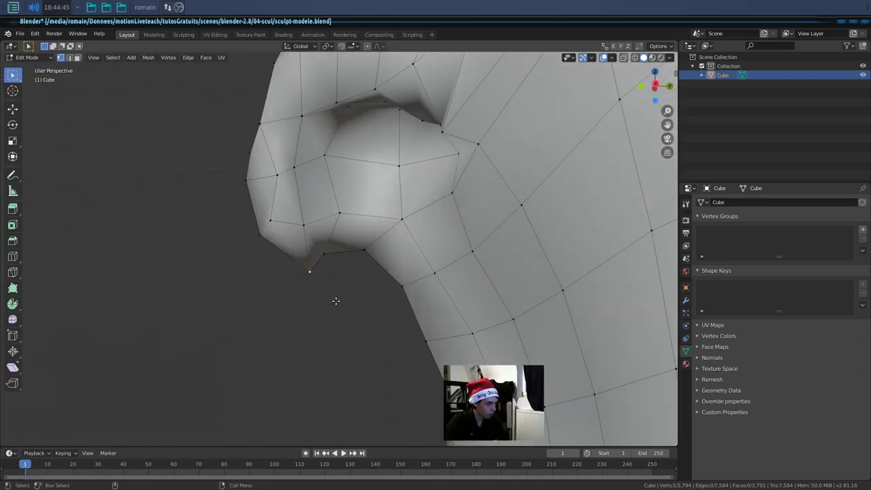
scroll(335, 301, "down", 3)
mouse_move(336, 301)
middle_mouse_down()
mouse_move(390, 286)
mouse_move(381, 279)
middle_mouse_up()
scroll(367, 293, "down", 2)
scroll(381, 279, "up", 2)
scroll(376, 275, "up", 2)
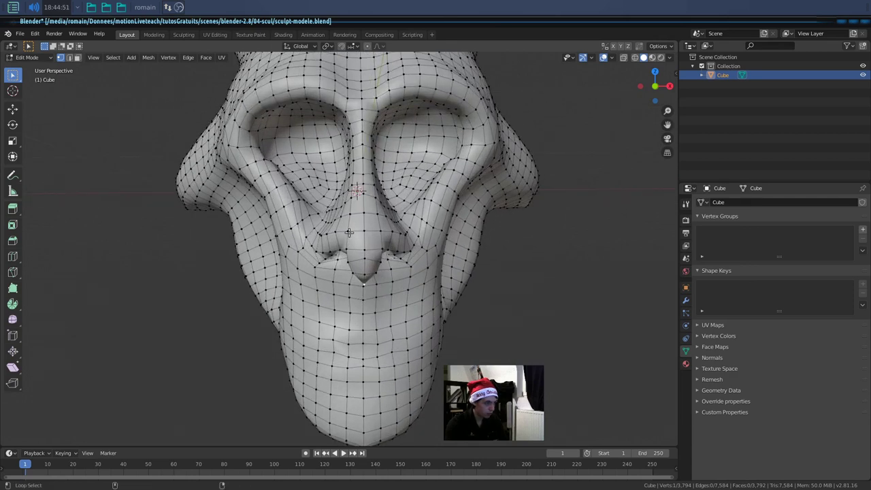
middle_click_drag(349, 231, 359, 190)
- Deselect everything and switch to an orthographic front view
key("alt+a")
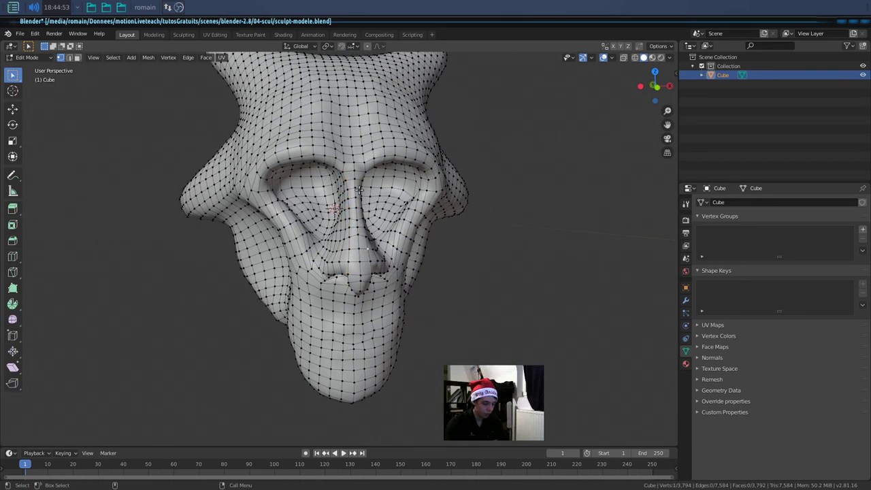
key("KP_1")
key("KP_5")
key("KP_5")
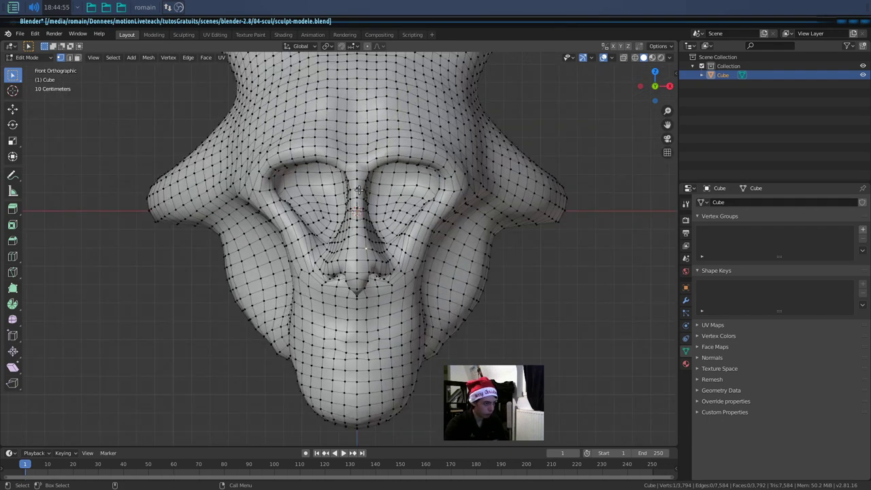
- Switch to Wireframe shading and box-select the left half of the head
key("z")
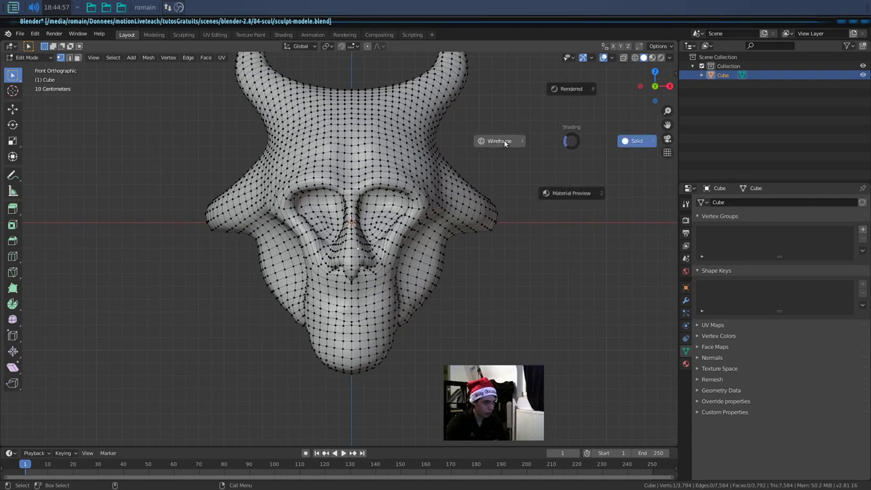
left_click(504, 142)
scroll(503, 141, "down", 2)
key("b")
left_click_drag(185, 68, 335, 370)
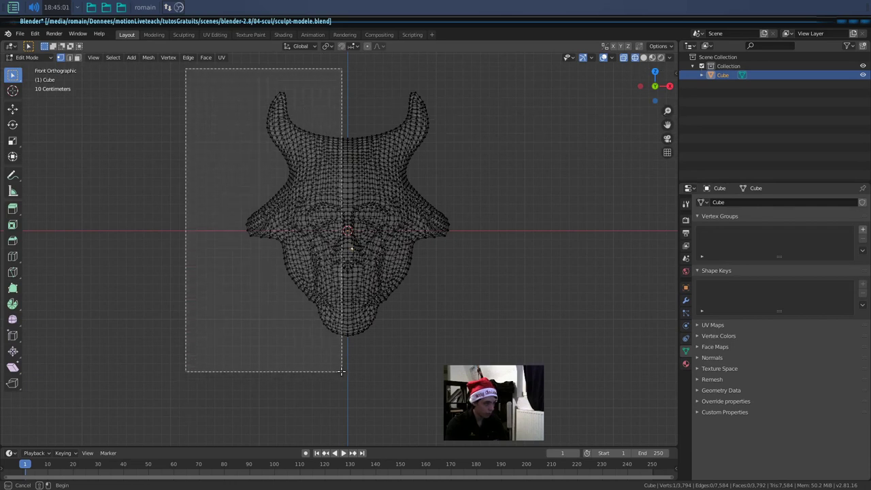
left_click_drag(335, 370, 347, 373)
scroll(335, 355, "up", 5)
scroll(336, 355, "up", 4)
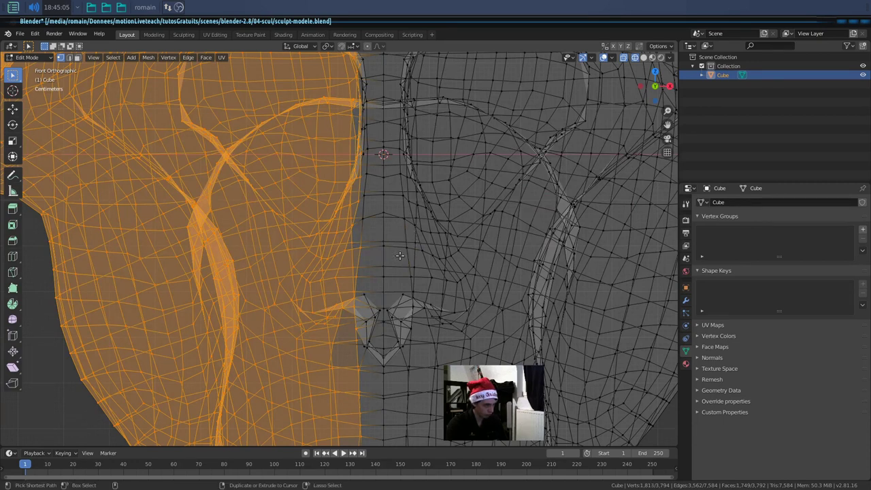
scroll(408, 279, "down", 6)
mouse_move(381, 161)
middle_mouse_down("shift")
mouse_move(385, 265)
mouse_move(393, 195)
middle_mouse_up("shift")
- Add the centre-seam vertices to the selection with box select
key("b")
left_click_drag(364, 276, 364, 276)
middle_click_drag(363, 275, 365, 126, "shift")
key("b")
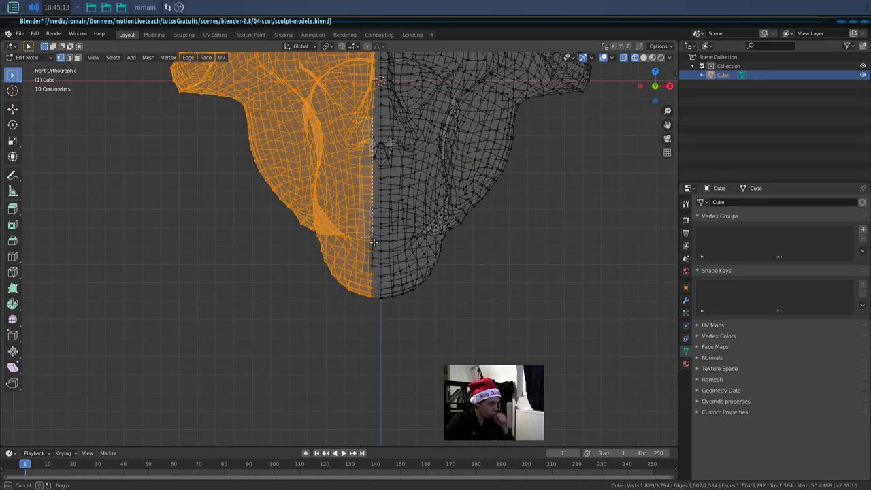
left_click_drag(376, 282, 375, 283)
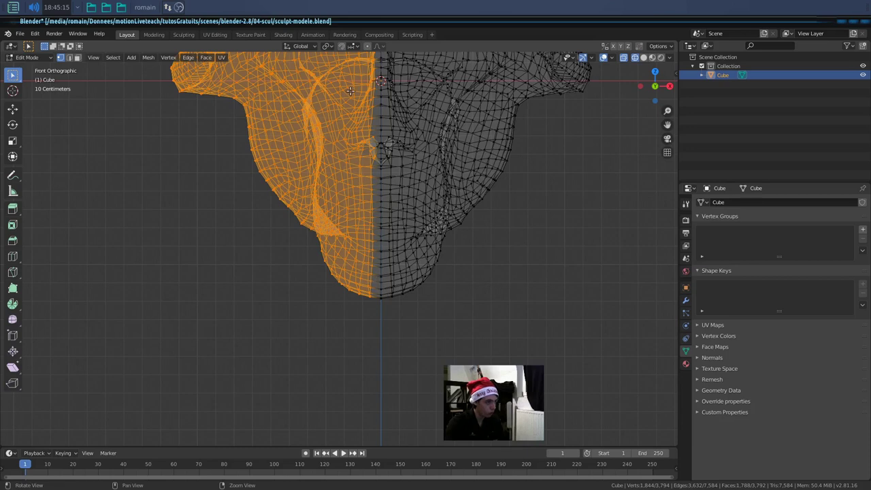
scroll(340, 279, "up", 3)
- Delete the selected left-half vertices, then the two stray vertices left by the cut
key("x")
left_click(342, 279)
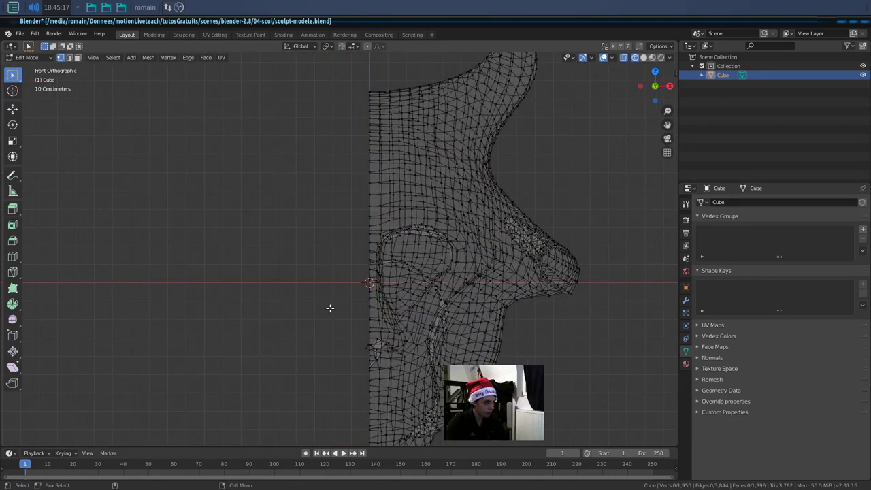
scroll(360, 218, "up", 4)
scroll(361, 218, "up", 3)
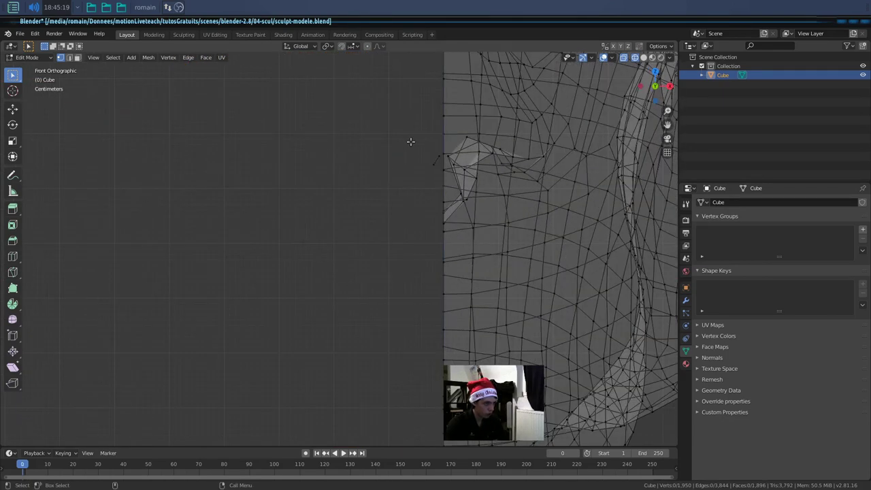
left_click_drag(440, 189, 441, 189)
key("x")
left_click(433, 210)
scroll(425, 231, "down", 5)
scroll(417, 262, "down", 3)
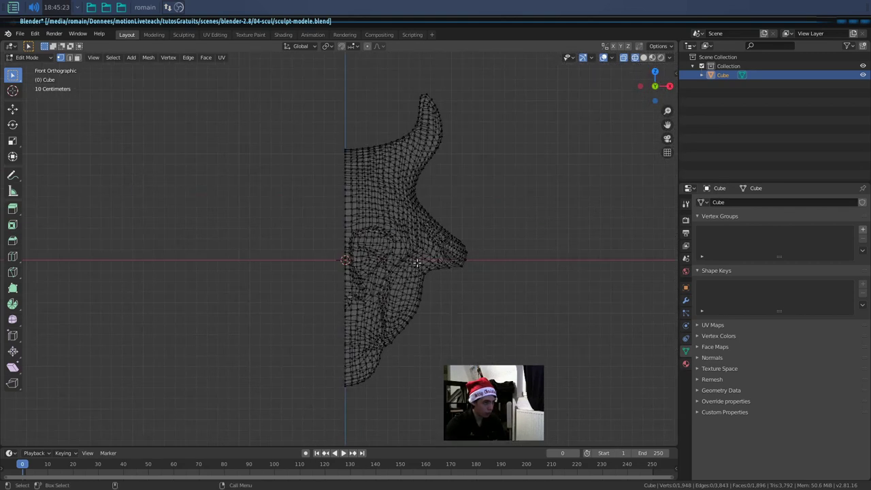
- Return to Solid shading, inspect the half head, and go back to Object Mode
middle_click_drag(416, 263, 400, 267)
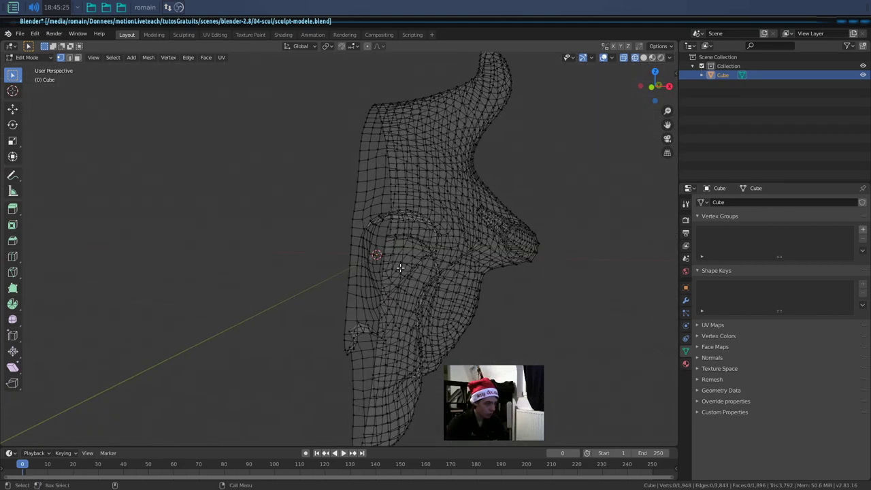
key("shift+z")
mouse_move(393, 263)
middle_mouse_down()
mouse_move(478, 238)
mouse_move(387, 246)
mouse_move(458, 252)
mouse_move(394, 269)
middle_mouse_up()
middle_click_drag(260, 270, 319, 262)
scroll(320, 262, "up", 5)
scroll(340, 258, "up", 2)
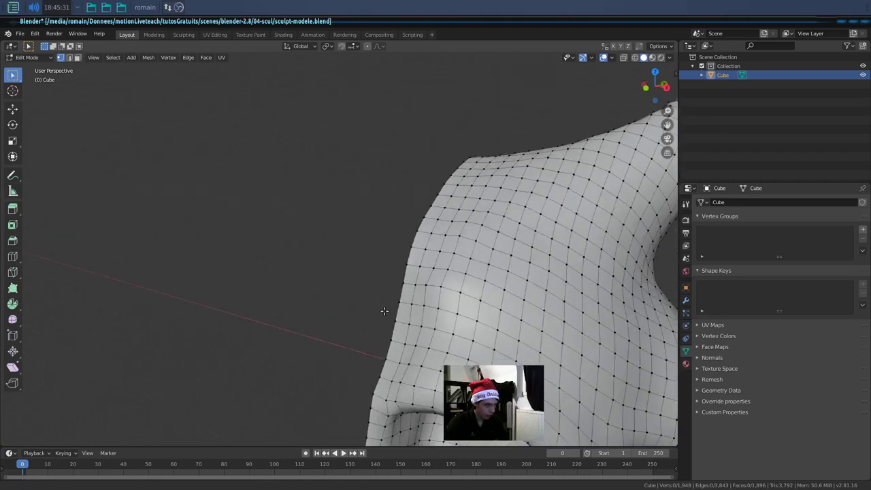
scroll(374, 254, "down", 4)
mouse_move(374, 254)
middle_mouse_down()
mouse_move(399, 243)
mouse_move(351, 237)
mouse_move(335, 224)
middle_mouse_up()
key("Tab")
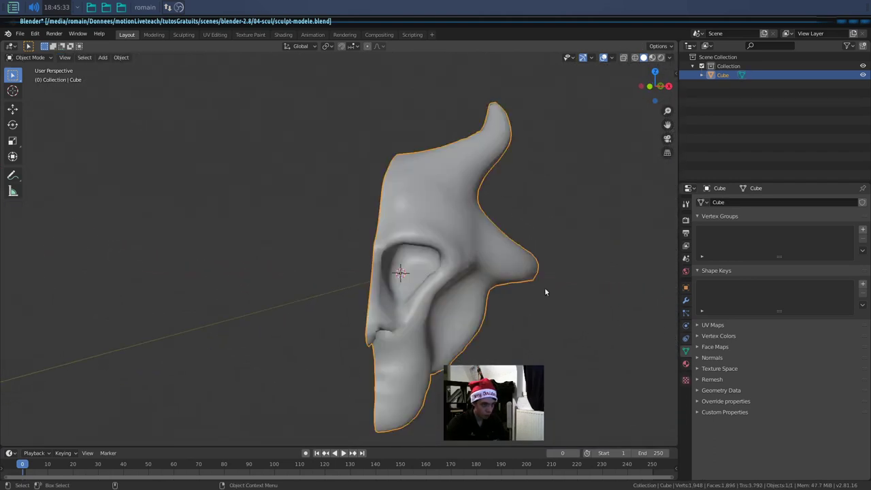
left_click(685, 300)
- Add a Mirror modifier so the half head becomes a full head
left_click(733, 203)
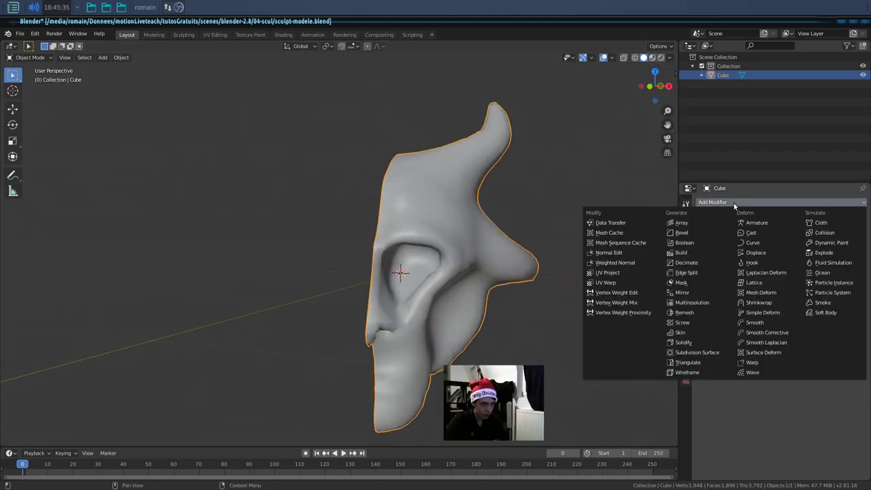
left_click(698, 294)
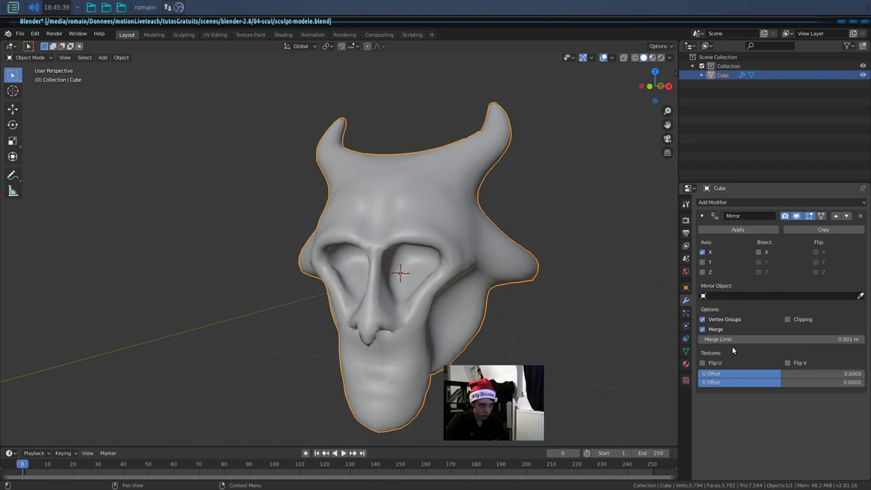
scroll(346, 255, "up", 3)
- In Edit Mode, move the seam vertex beside the nose sideways, then back toward the centre line
key("Tab")
scroll(354, 250, "up", 3)
middle_click_drag(345, 250, 347, 248)
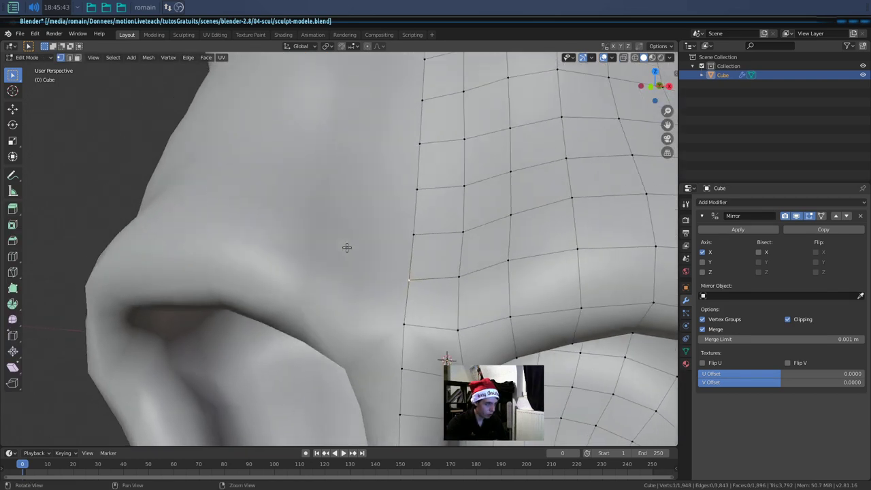
right_click(418, 279)
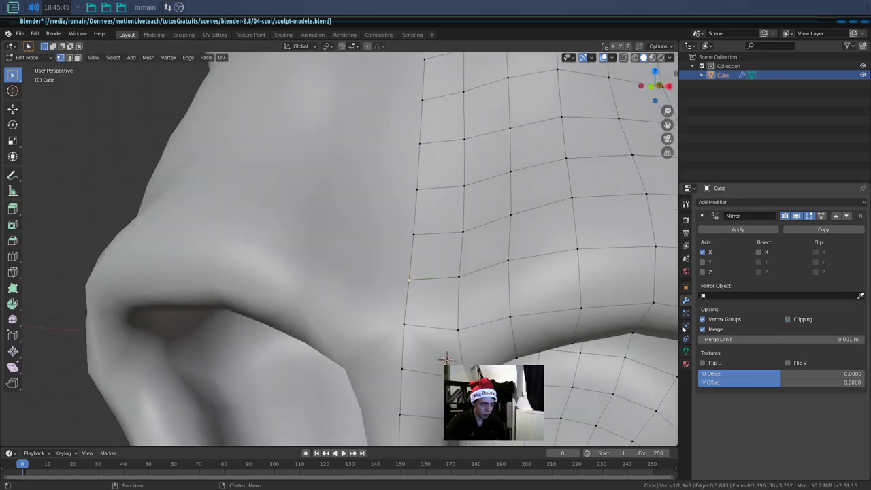
left_click_drag(409, 279, 423, 277)
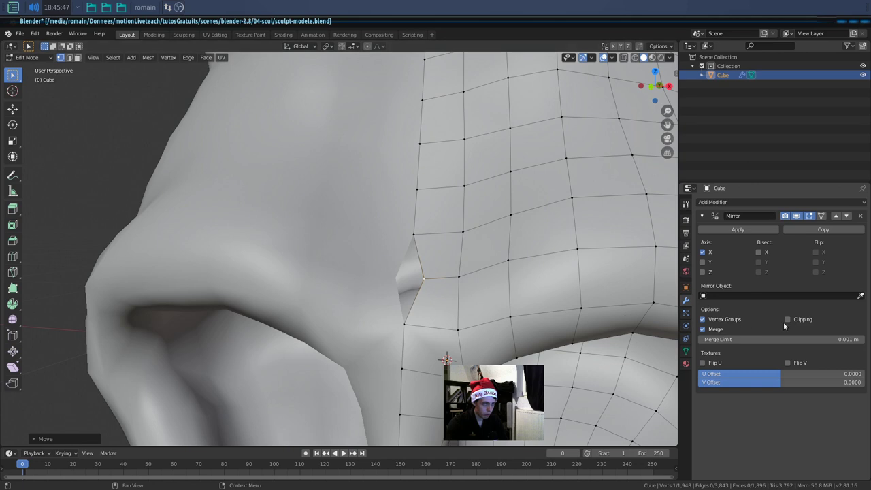
key("g")
left_click(454, 292)
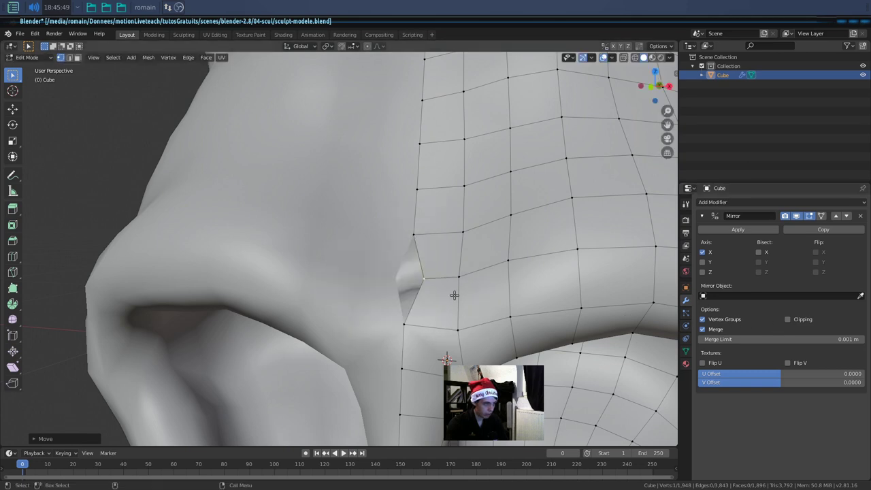
key("g")
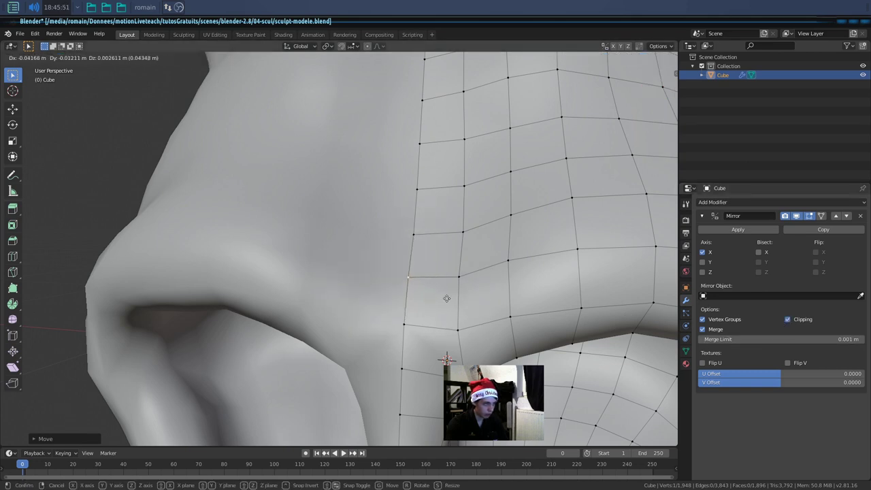
left_click(446, 298)
- Slide the vertex beside the nose along its edge and check it from a near-front view
mouse_move(424, 295)
middle_mouse_down()
mouse_move(381, 288)
mouse_move(479, 312)
middle_mouse_up()
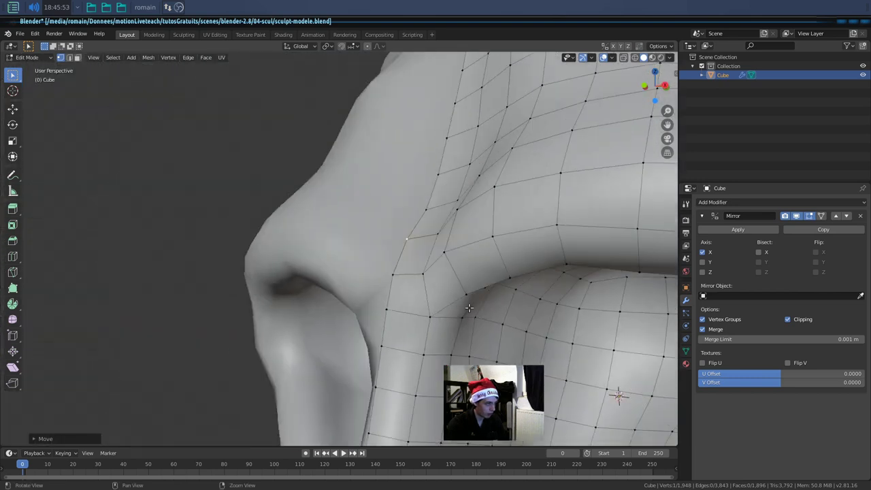
key("g")
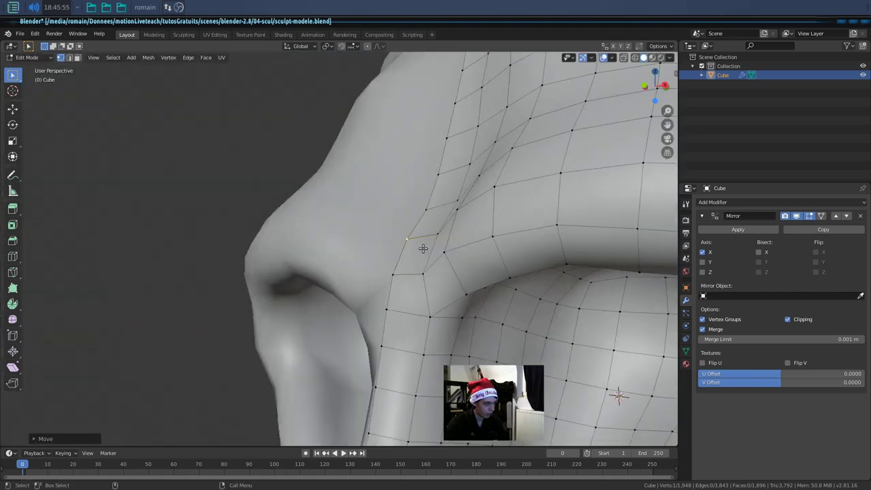
left_click(427, 250)
scroll(427, 249, "down", 5)
mouse_move(427, 250)
middle_mouse_down()
mouse_move(366, 288)
mouse_move(422, 303)
mouse_move(436, 319)
middle_mouse_up()
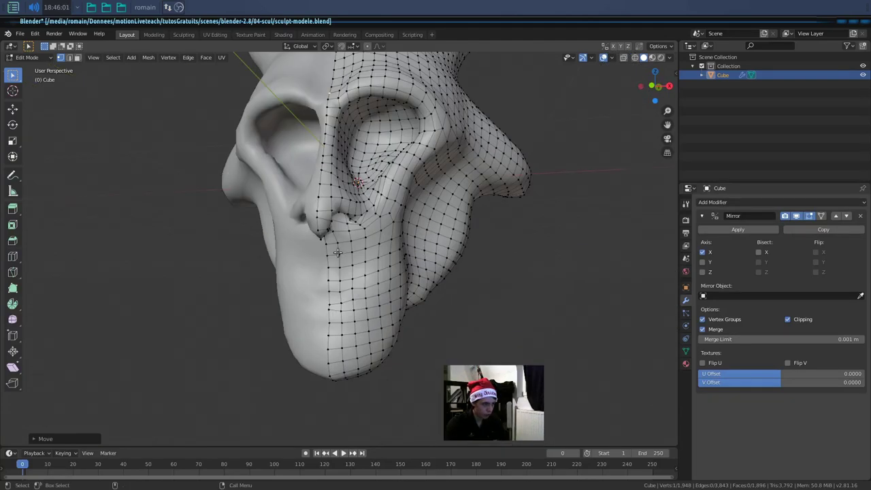
scroll(435, 320, "up", 5)
scroll(443, 333, "up", 2)
scroll(443, 333, "down", 5)
scroll(379, 317, "up", 4)
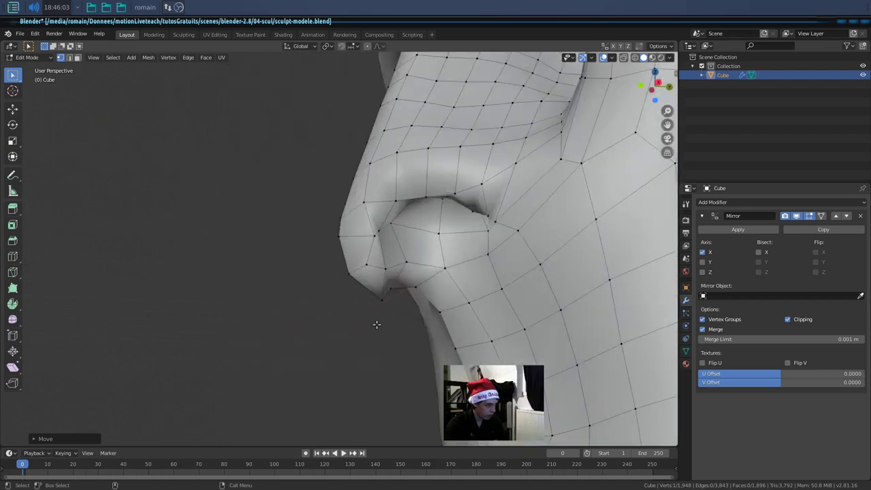
- Reposition the vertices under and on the nose, checking from three-quarter and front views
scroll(404, 317, "up", 2)
middle_click_drag(404, 317, 380, 340)
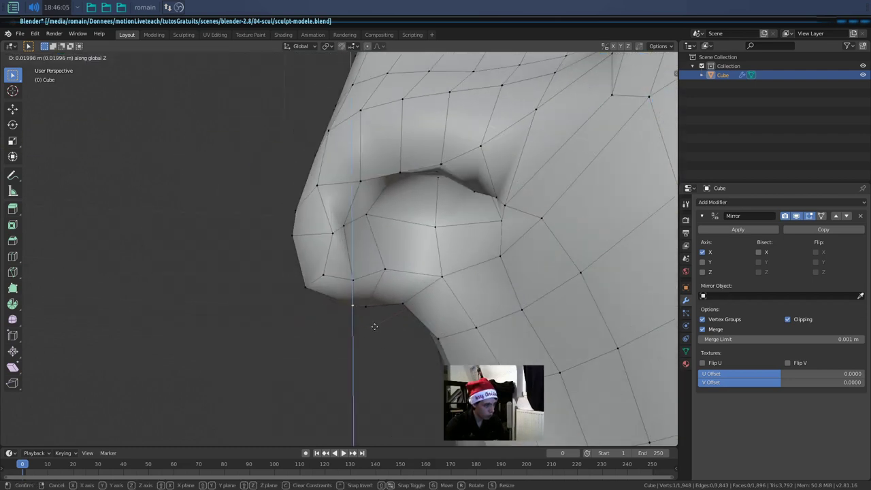
left_click(382, 328)
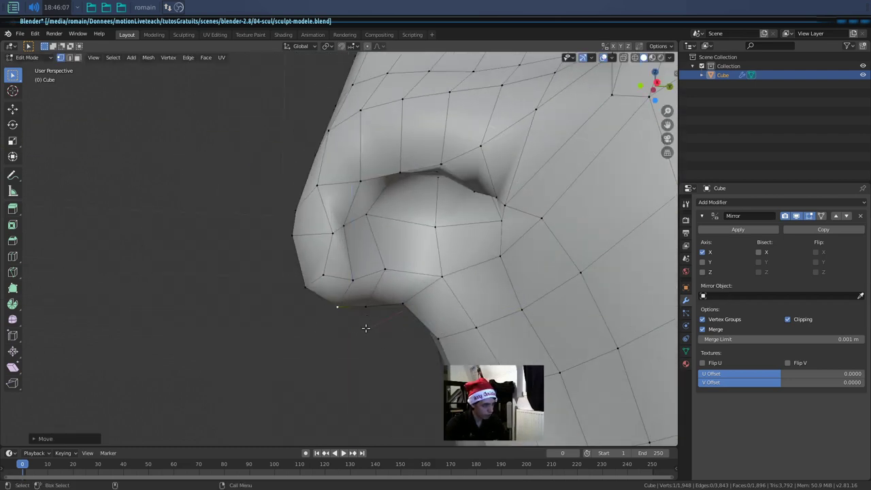
scroll(365, 328, "down", 4)
mouse_move(350, 325)
middle_mouse_down()
mouse_move(307, 325)
mouse_move(363, 338)
mouse_move(306, 334)
middle_mouse_up()
scroll(306, 334, "up", 4)
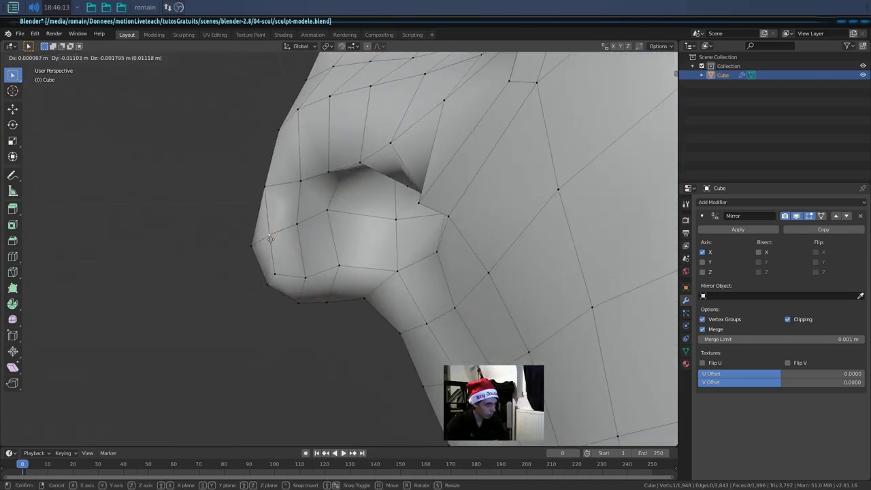
left_click(286, 271)
scroll(283, 270, "down", 3)
mouse_move(284, 270)
middle_mouse_down()
mouse_move(331, 274)
mouse_move(259, 257)
mouse_move(305, 253)
mouse_move(347, 295)
mouse_move(378, 301)
middle_mouse_up()
scroll(325, 270, "up", 3)
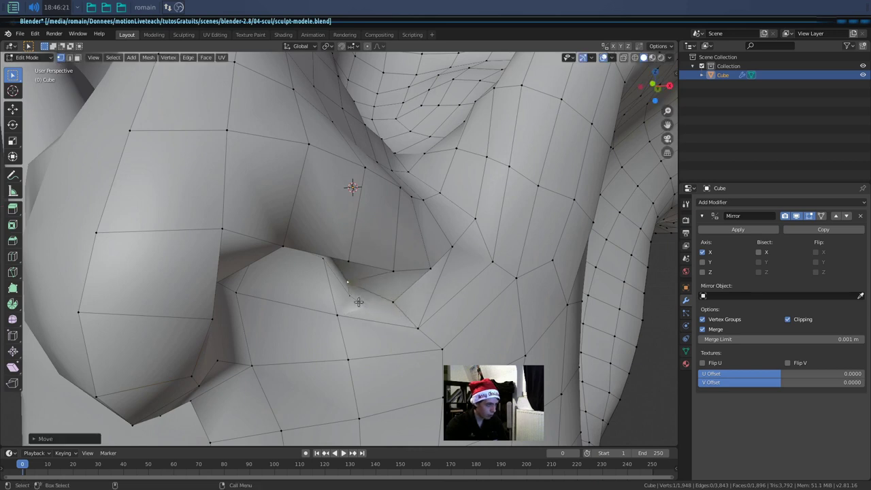
- Move the vertices along the crease beside the nose so they follow the sculpt's fold
middle_click_drag(368, 313, 420, 331)
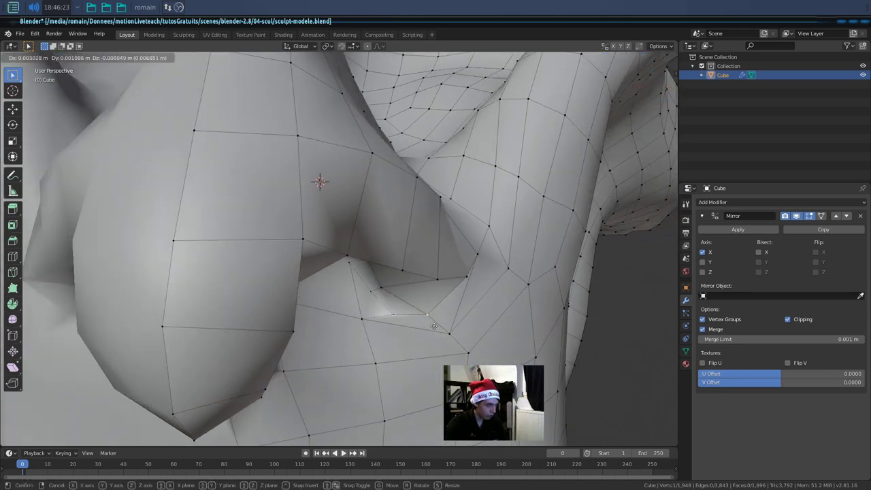
middle_click_drag(416, 338, 552, 305)
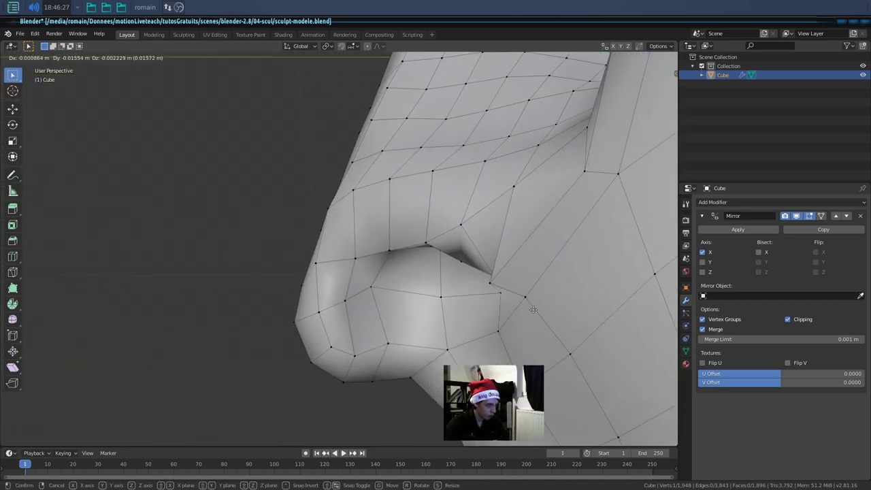
left_click(505, 309)
mouse_move(504, 309)
middle_mouse_down()
mouse_move(550, 315)
mouse_move(402, 278)
mouse_move(427, 255)
mouse_move(305, 328)
middle_mouse_up()
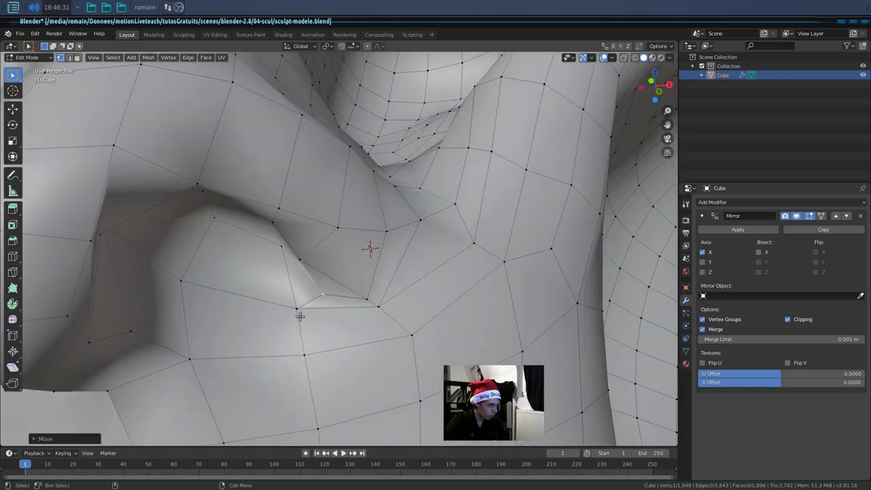
mouse_move(311, 287)
middle_mouse_down()
mouse_move(361, 292)
mouse_move(288, 229)
mouse_move(334, 315)
mouse_move(343, 309)
mouse_move(311, 277)
mouse_move(398, 298)
mouse_move(381, 293)
mouse_move(397, 286)
mouse_move(389, 286)
mouse_move(388, 266)
middle_mouse_up()
mouse_move(396, 236)
middle_mouse_down()
mouse_move(305, 306)
mouse_move(347, 307)
mouse_move(378, 286)
mouse_move(223, 205)
middle_mouse_up()
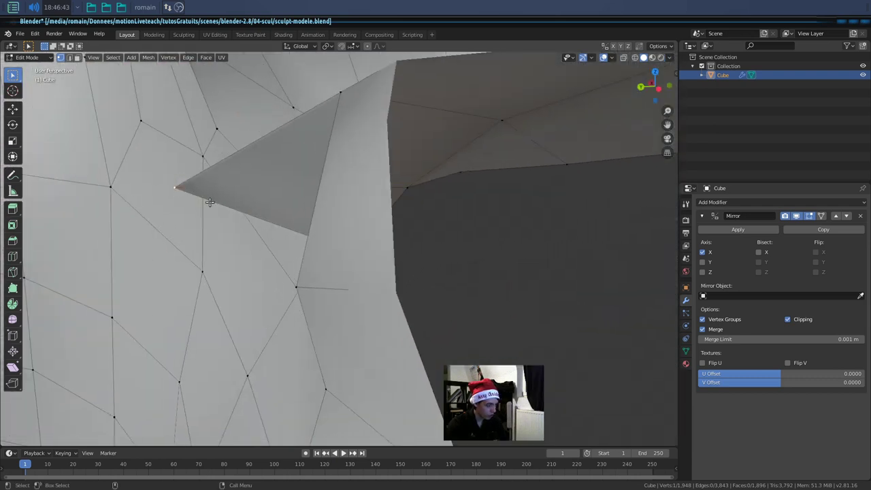
left_click(366, 214)
mouse_move(365, 214)
middle_mouse_down()
mouse_move(332, 231)
mouse_move(361, 232)
mouse_move(385, 274)
mouse_move(291, 292)
mouse_move(317, 297)
mouse_move(342, 266)
middle_mouse_up()
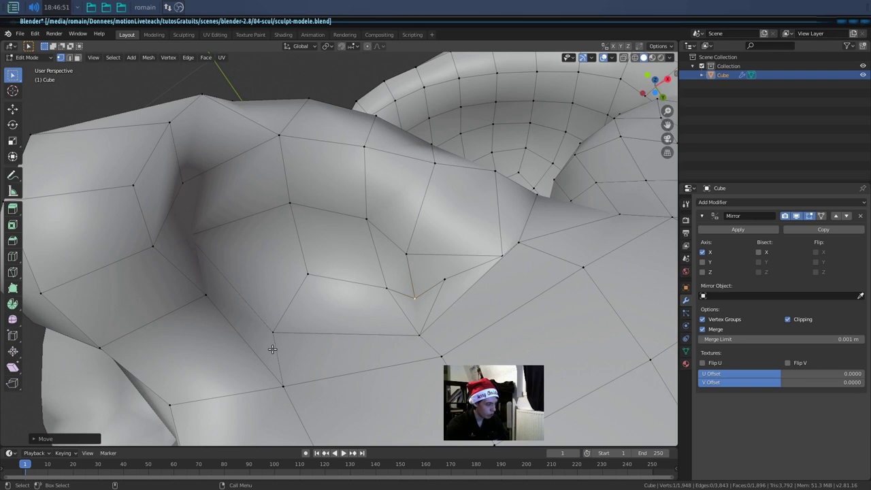
scroll(311, 198, "down", 3)
mouse_move(336, 254)
middle_mouse_down()
mouse_move(326, 274)
mouse_move(364, 255)
mouse_move(399, 286)
mouse_move(356, 283)
mouse_move(387, 273)
mouse_move(369, 291)
mouse_move(377, 278)
middle_mouse_up()
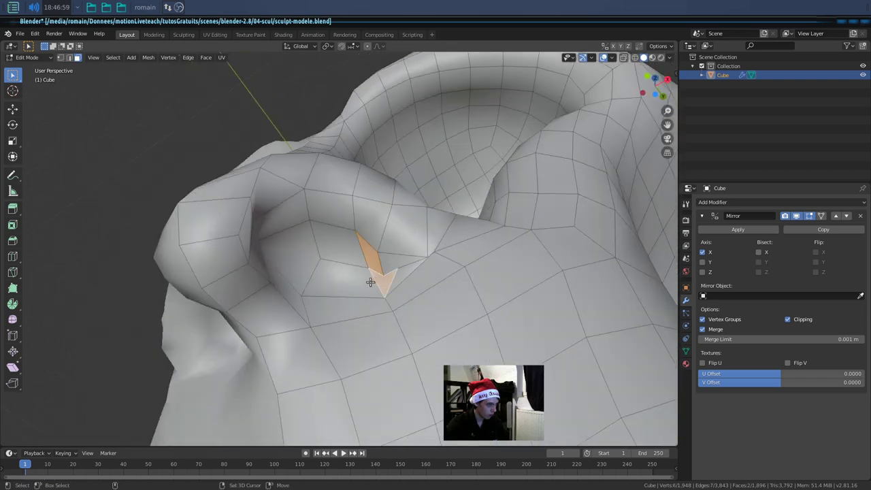
- Scale the selected face beside the nose and extrude it, with X-ray on to see inside
middle_click_drag(311, 274, 381, 281)
key("s")
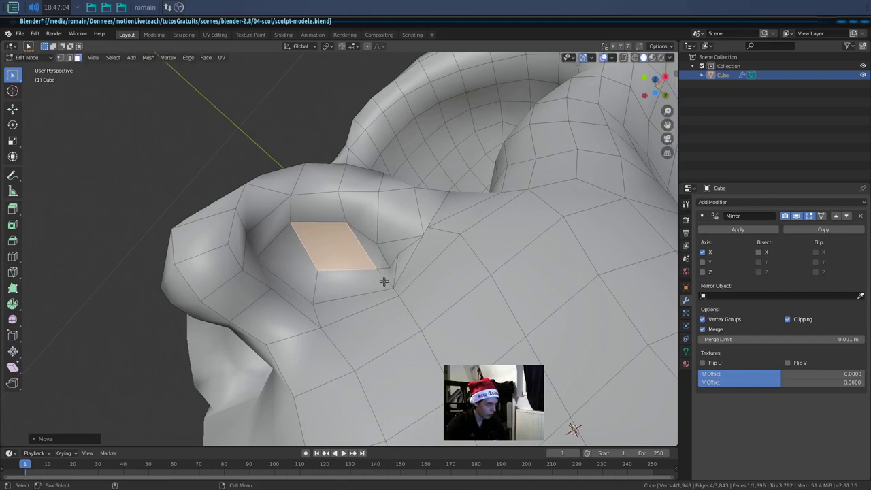
middle_click_drag(375, 286, 341, 317)
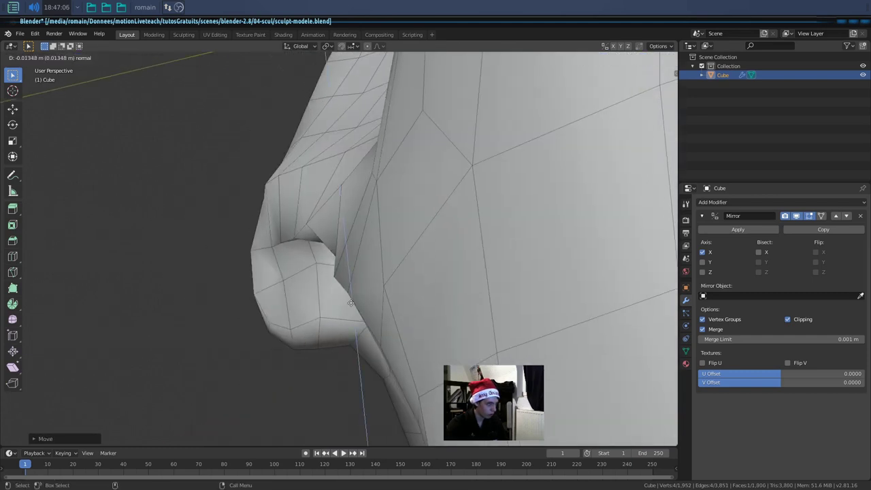
mouse_move(377, 204)
middle_mouse_down()
mouse_move(363, 184)
mouse_move(377, 294)
middle_mouse_up()
key("e")
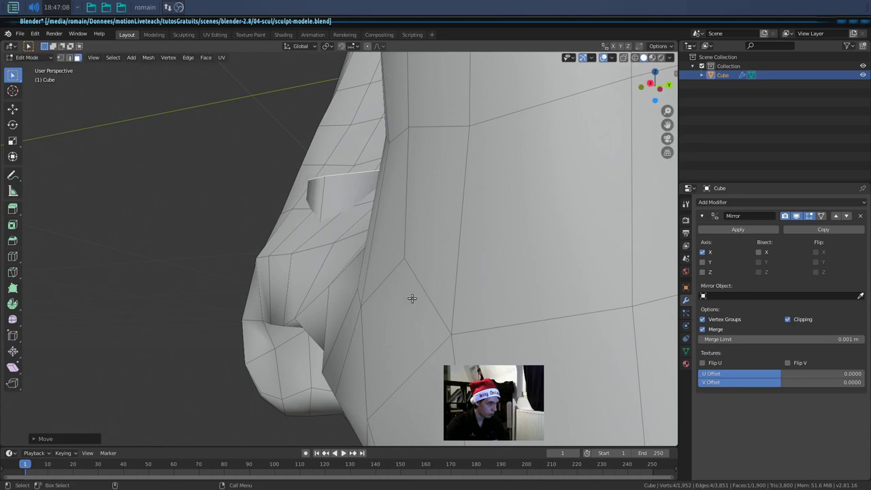
left_click(624, 58)
mouse_move(436, 177)
middle_mouse_down()
mouse_move(347, 171)
mouse_move(383, 204)
mouse_move(398, 256)
mouse_move(457, 311)
middle_mouse_up()
- Move the extruded face into the nostril and return to Object Mode
key("g")
left_click(432, 283)
middle_click_drag(432, 283, 310, 262)
right_click(323, 263)
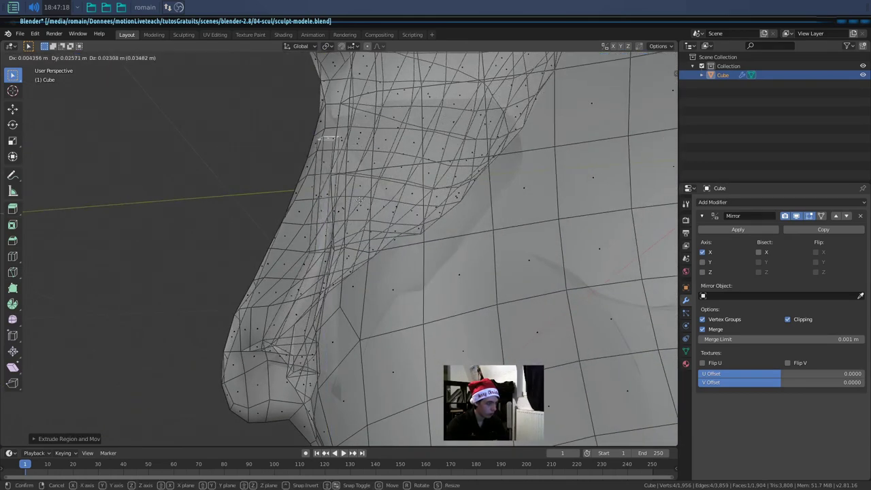
key("Tab")
mouse_move(301, 315)
middle_mouse_down()
mouse_move(302, 341)
mouse_move(569, 224)
mouse_move(487, 186)
middle_mouse_up()
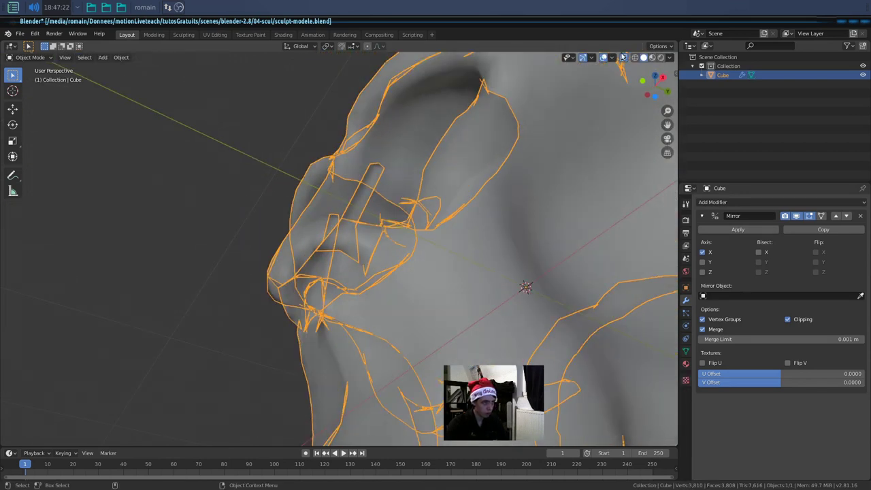
- With X-ray off, move and scale the nostril faces deeper into the nose, then leave Edit Mode
left_click(623, 56)
mouse_move(446, 264)
middle_mouse_down()
mouse_move(342, 274)
mouse_move(351, 231)
mouse_move(382, 251)
mouse_move(365, 278)
mouse_move(365, 311)
middle_mouse_up()
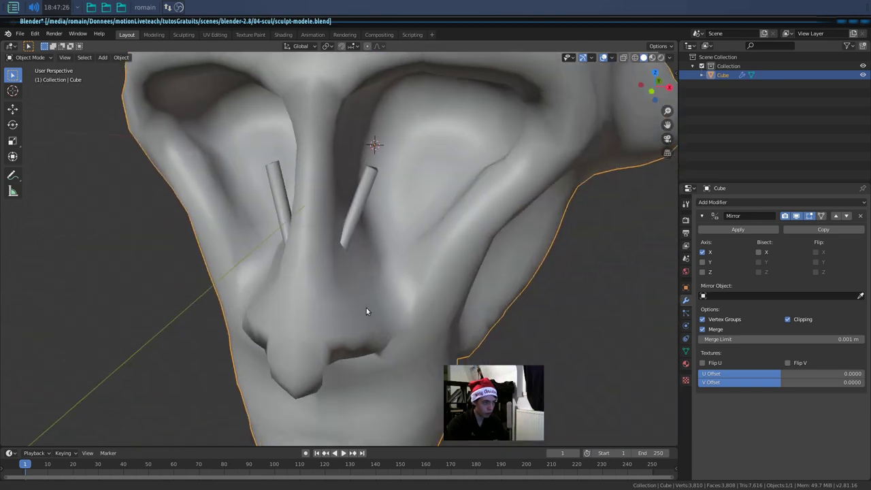
scroll(366, 311, "up", 4)
key("Tab")
mouse_move(385, 339)
middle_mouse_down()
mouse_move(401, 349)
mouse_move(354, 324)
mouse_move(315, 271)
mouse_move(499, 284)
mouse_move(394, 291)
mouse_move(365, 286)
mouse_move(368, 271)
middle_mouse_up()
key("g")
left_click(375, 351)
key("s")
left_click(500, 284)
key("Tab")
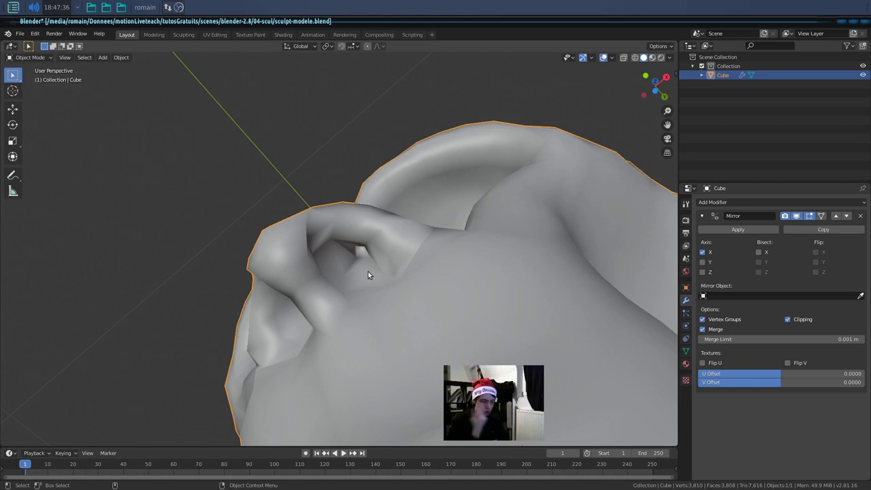
- Inspect the nostril from side and front views, then bring up the Add Modifier list
mouse_move(368, 271)
middle_mouse_down()
mouse_move(334, 330)
mouse_move(372, 247)
mouse_move(407, 243)
middle_mouse_up()
mouse_move(407, 285)
middle_mouse_down()
mouse_move(357, 342)
mouse_move(329, 406)
middle_mouse_up()
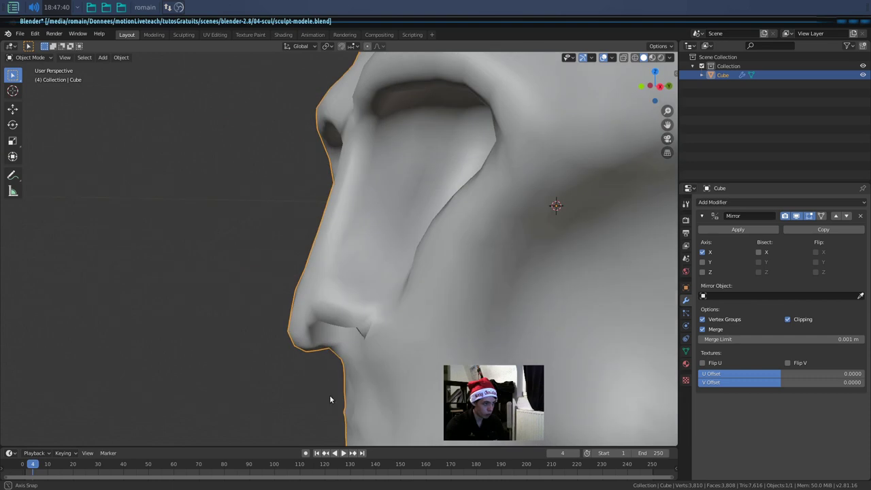
mouse_move(335, 299)
middle_mouse_down()
mouse_move(415, 310)
mouse_move(601, 241)
middle_mouse_up()
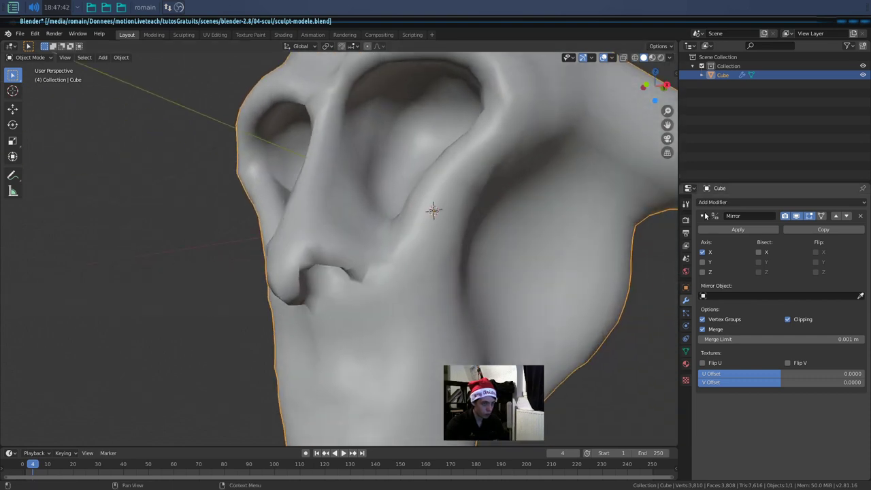
left_click(722, 204)
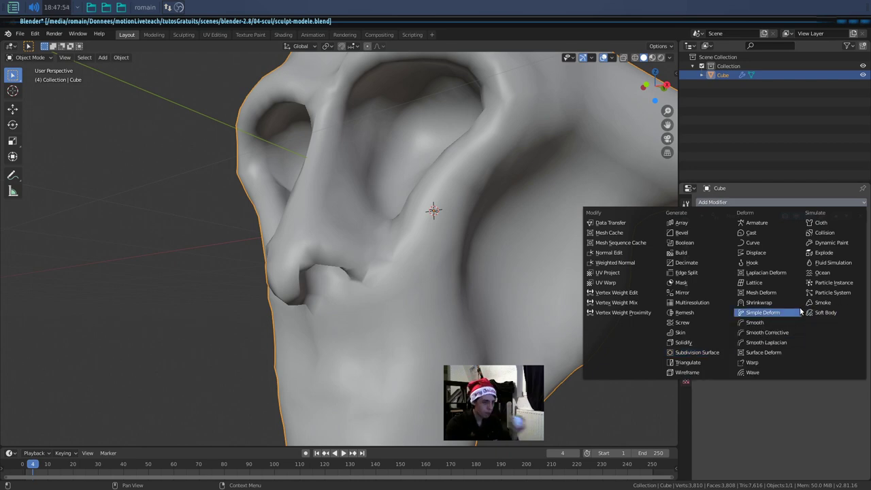
- Add a Subdivision Surface modifier with viewport levels set to 2
left_click(721, 354)
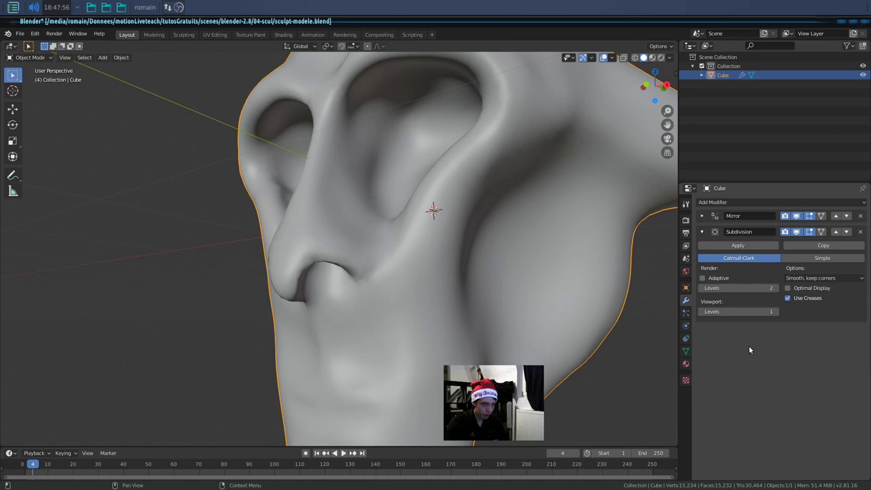
left_click(773, 311)
mouse_move(486, 270)
middle_mouse_down()
mouse_move(446, 290)
mouse_move(435, 315)
mouse_move(535, 295)
middle_mouse_up()
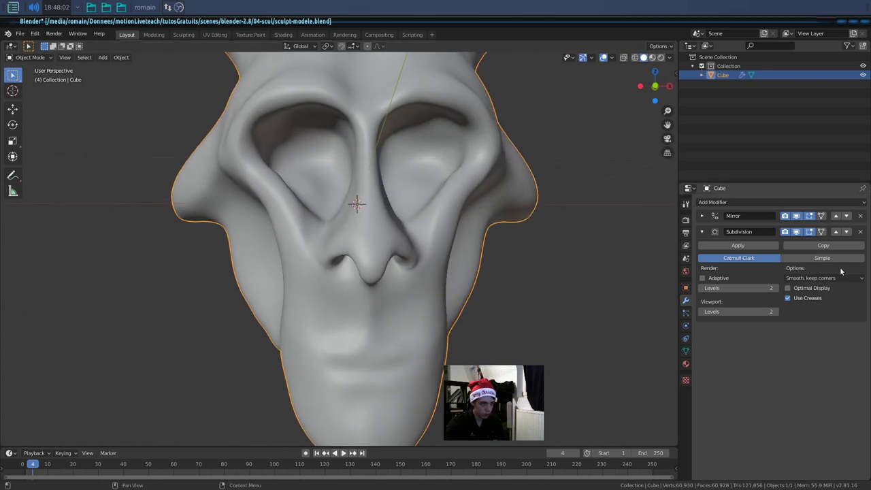
- Toggle the subdivision's viewport display, leave it hidden, and enter Edit Mode
left_click(797, 231)
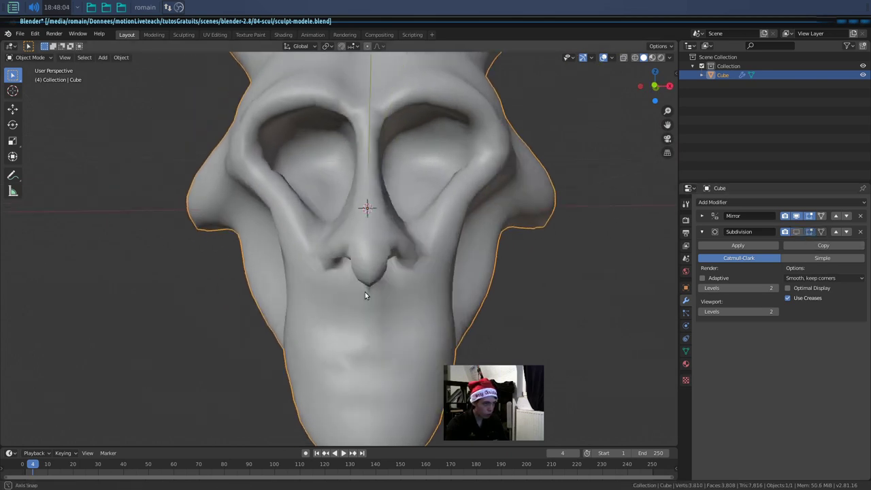
middle_click_drag(365, 291, 408, 290)
left_click(796, 232)
mouse_move(405, 255)
middle_mouse_down()
mouse_move(421, 297)
mouse_move(631, 286)
middle_mouse_up()
left_click(796, 231)
mouse_move(481, 293)
middle_mouse_down()
mouse_move(402, 236)
mouse_move(348, 238)
mouse_move(350, 261)
mouse_move(372, 259)
mouse_move(364, 306)
mouse_move(305, 283)
mouse_move(319, 286)
middle_mouse_up()
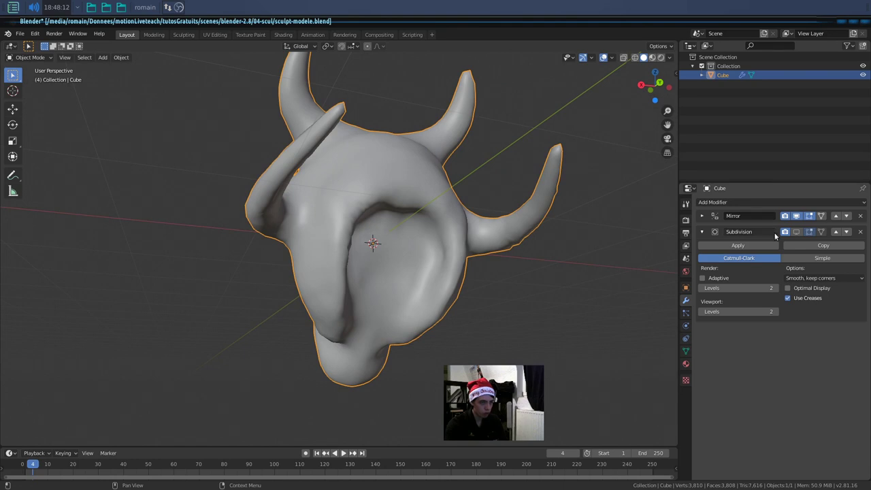
mouse_move(517, 234)
middle_mouse_down()
mouse_move(433, 234)
mouse_move(458, 232)
mouse_move(525, 269)
mouse_move(476, 342)
mouse_move(400, 261)
mouse_move(477, 296)
mouse_move(427, 272)
mouse_move(377, 289)
middle_mouse_up()
left_click(796, 231)
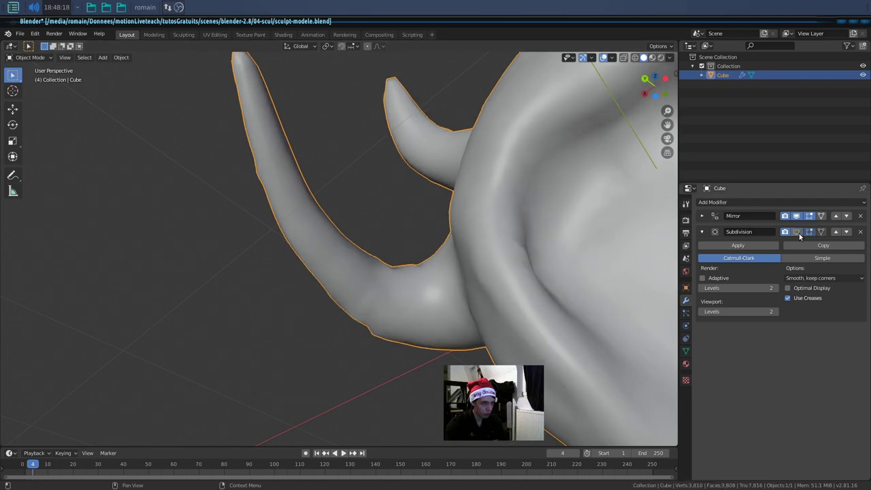
mouse_move(328, 229)
middle_mouse_down()
mouse_move(357, 279)
mouse_move(340, 270)
mouse_move(365, 247)
mouse_move(336, 307)
mouse_move(370, 352)
mouse_move(326, 279)
middle_mouse_up()
key("Tab")
mouse_move(354, 338)
middle_mouse_down()
mouse_move(331, 374)
mouse_move(412, 342)
mouse_move(365, 404)
mouse_move(469, 304)
mouse_move(368, 389)
middle_mouse_up()
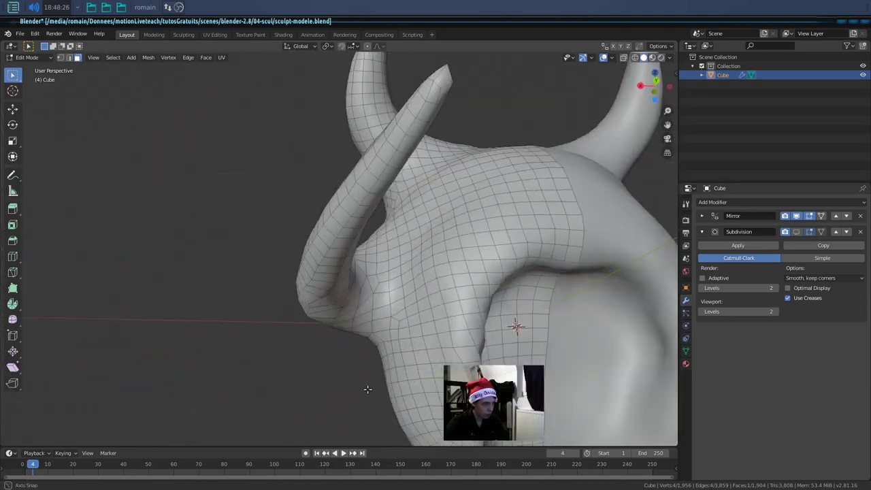
- Orbit and zoom past the nose and eyes down to the chin where the mouth will go
mouse_move(337, 325)
middle_mouse_down()
mouse_move(344, 236)
mouse_move(375, 344)
mouse_move(170, 399)
mouse_move(472, 270)
mouse_move(317, 228)
mouse_move(361, 218)
mouse_move(405, 229)
mouse_move(409, 275)
mouse_move(510, 249)
mouse_move(349, 189)
middle_mouse_up()
scroll(409, 203, "down", 3)
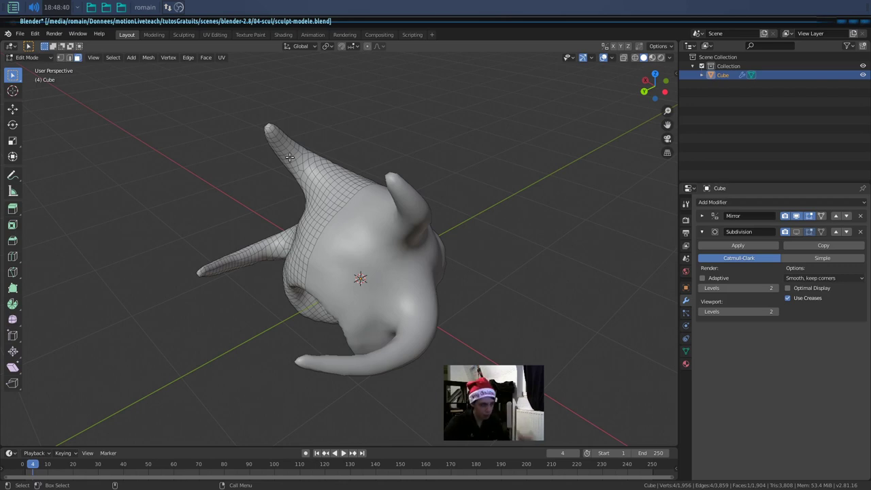
scroll(289, 157, "up", 5)
scroll(447, 266, "down", 5)
mouse_move(447, 266)
middle_mouse_down()
mouse_move(427, 237)
mouse_move(385, 230)
middle_mouse_up()
scroll(428, 242, "up", 5)
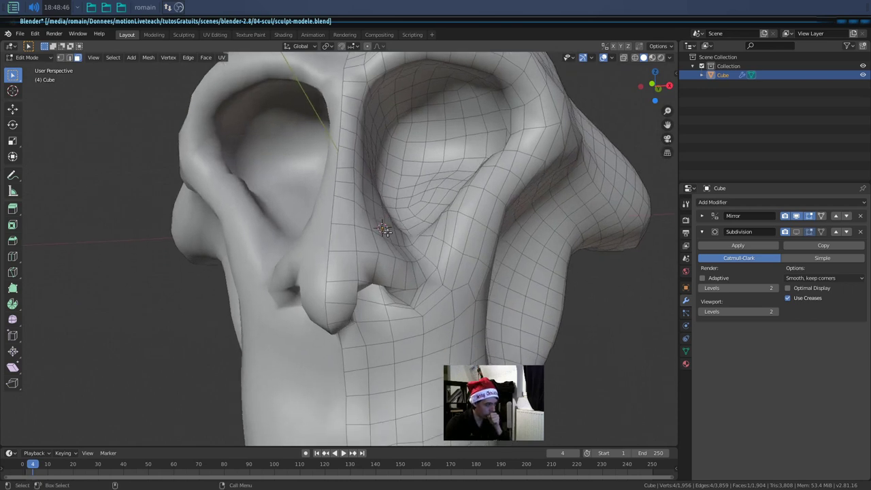
middle_click_drag(351, 295, 370, 247)
scroll(370, 247, "up", 3)
scroll(385, 214, "up", 2)
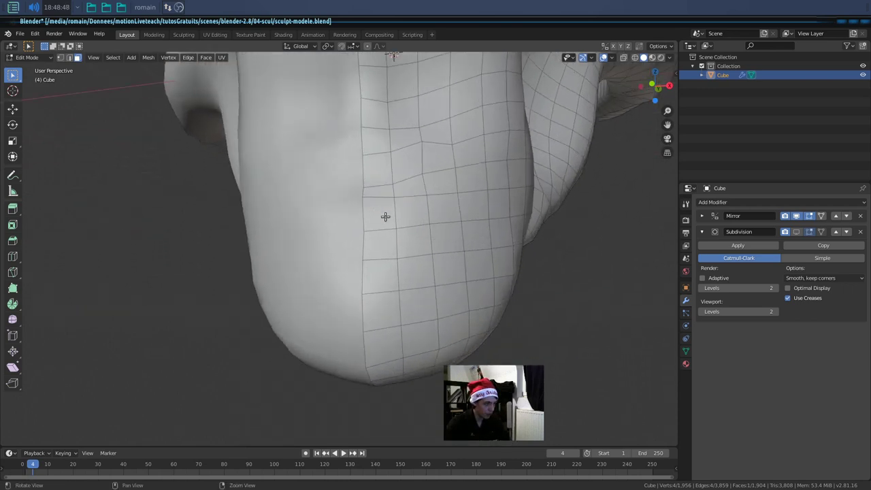
mouse_move(346, 279)
middle_mouse_down()
mouse_move(323, 263)
mouse_move(258, 262)
mouse_move(321, 266)
mouse_move(333, 279)
mouse_move(420, 270)
mouse_move(340, 270)
mouse_move(332, 246)
middle_mouse_up()
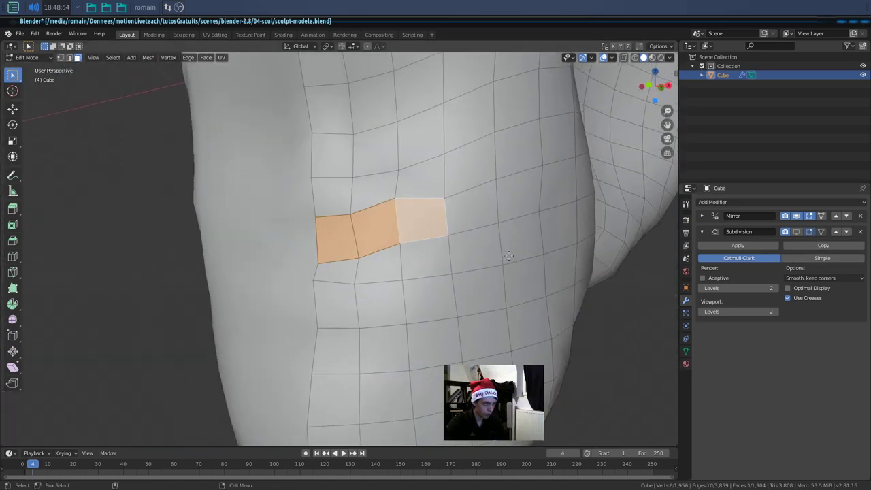
- Select the chin faces and delete them to open a hole for the mouth
left_click(347, 268, "shift")
mouse_move(347, 267)
middle_mouse_down()
mouse_move(408, 72)
mouse_move(281, 278)
mouse_move(388, 295)
mouse_move(486, 274)
mouse_move(369, 279)
mouse_move(410, 237)
mouse_move(418, 268)
middle_mouse_up()
key("x")
left_click(419, 264)
middle_click_drag(410, 269, 407, 251)
- Select a strip of faces around the mouth and extrude it inward into a cavity
left_click(438, 199, "alt")
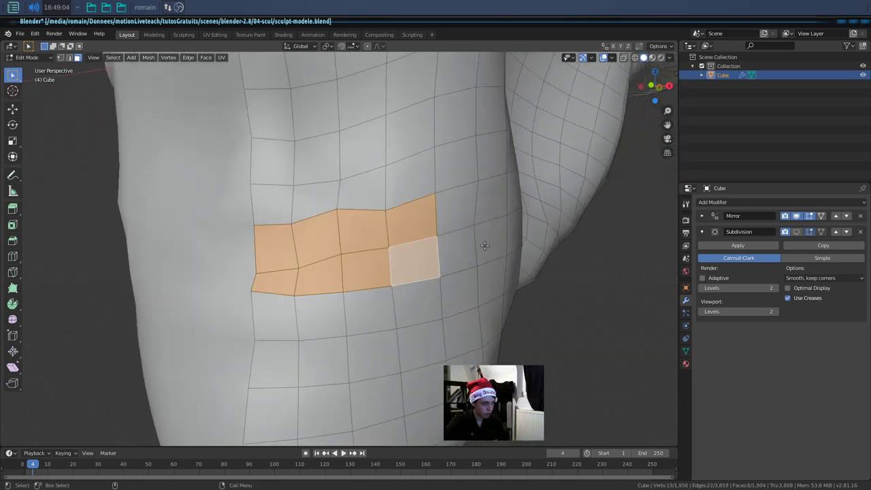
middle_click_drag(482, 243, 460, 217)
left_click(473, 194, "shift")
left_click(486, 231, "shift")
key("e")
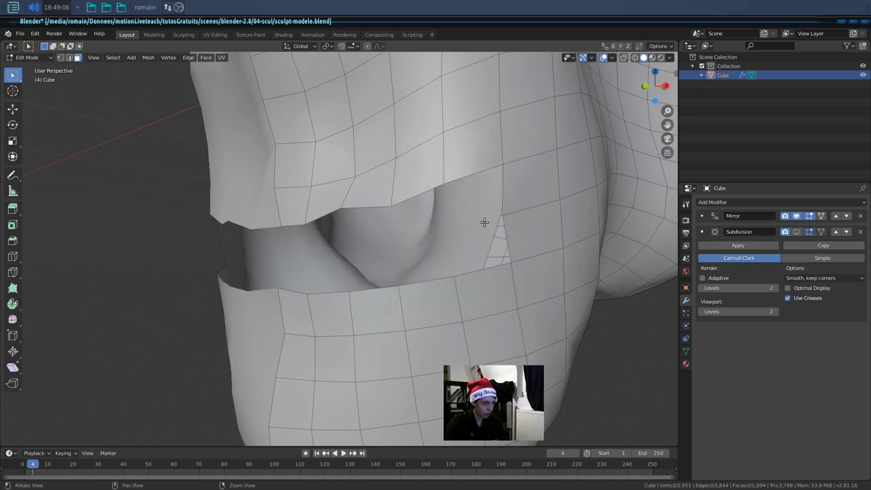
left_click(486, 219)
- In vertex select mode, reposition the vertices along the mouth cavity rim
left_click(470, 198)
key("1")
left_click(470, 198)
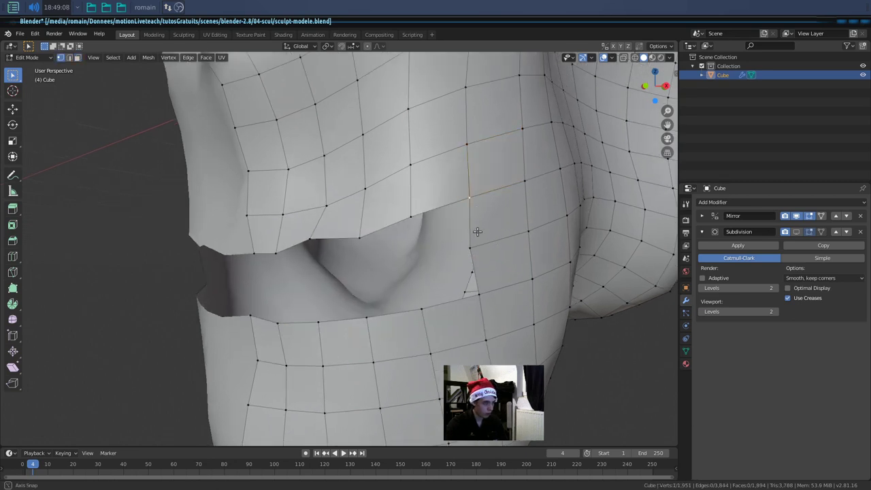
middle_click_drag(476, 214, 483, 268)
key("g")
left_click(483, 267)
key("g")
left_click(468, 259)
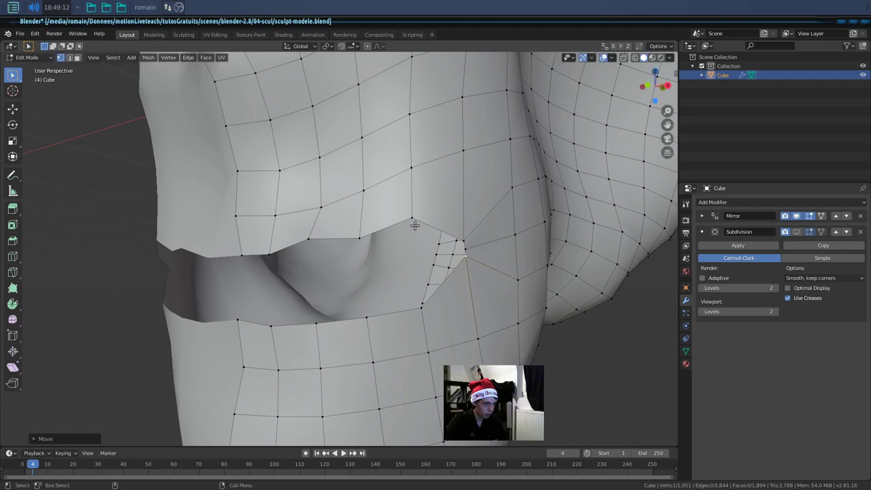
- Move the mouth-corner vertices, raising the lower corner vertex
middle_click_drag(414, 229, 411, 222)
key("g")
left_click(406, 240)
key("g")
left_click(368, 317)
- Select the shortest edge path around the inner rim of the mouth
mouse_move(466, 270)
middle_mouse_down()
mouse_move(443, 286)
mouse_move(433, 273)
middle_mouse_up()
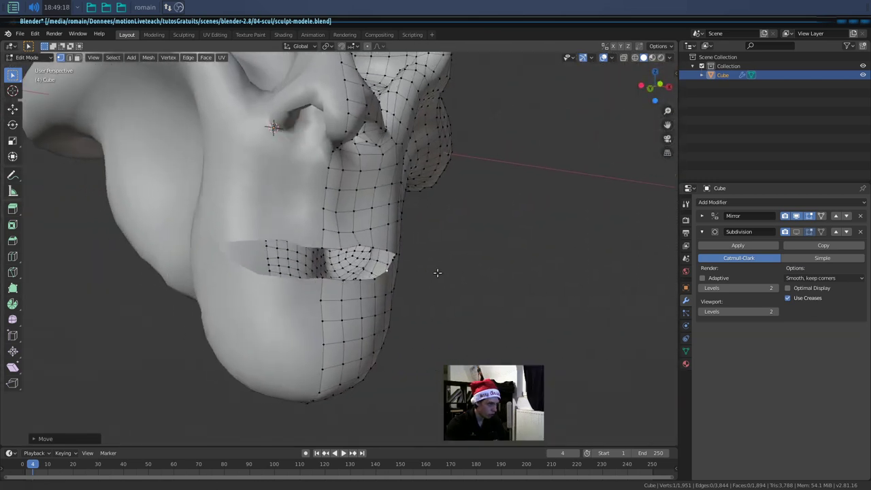
scroll(360, 272, "up", 4)
left_click(292, 316, "ctrl")
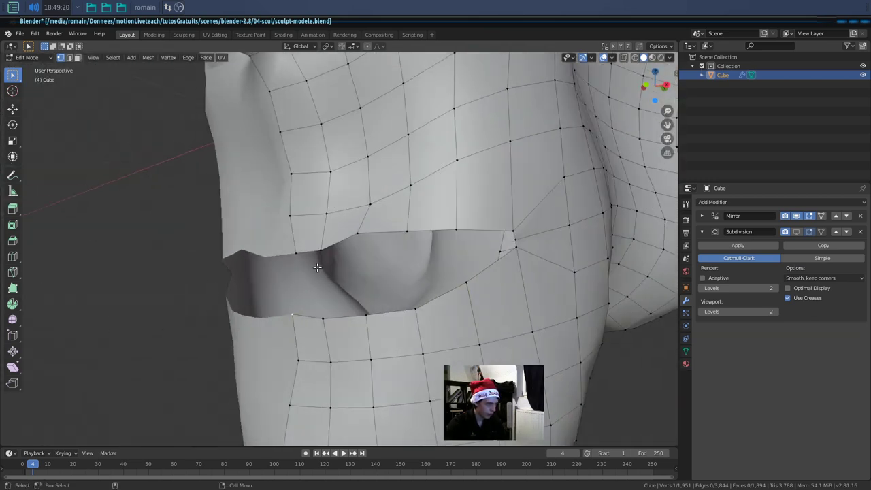
left_click(360, 232, "ctrl")
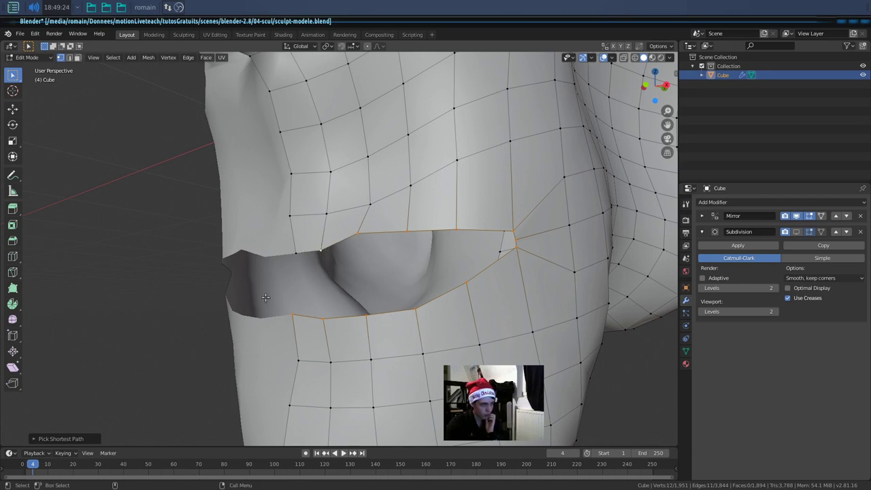
- In edge select, extrude the mouth rim loop, shrink it and push it inward along X
scroll(315, 256, "up", 3)
mouse_move(334, 291)
middle_mouse_down()
mouse_move(304, 276)
mouse_move(393, 286)
middle_mouse_up()
key("2")
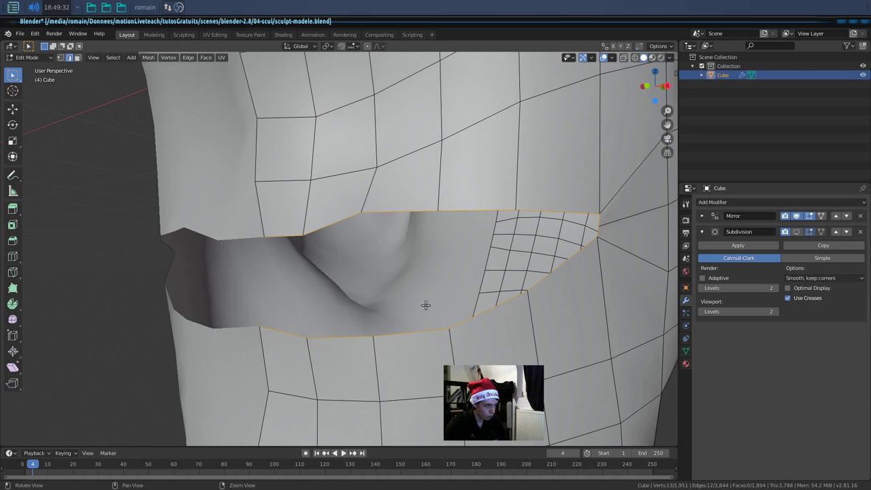
middle_click_drag(426, 305, 415, 311)
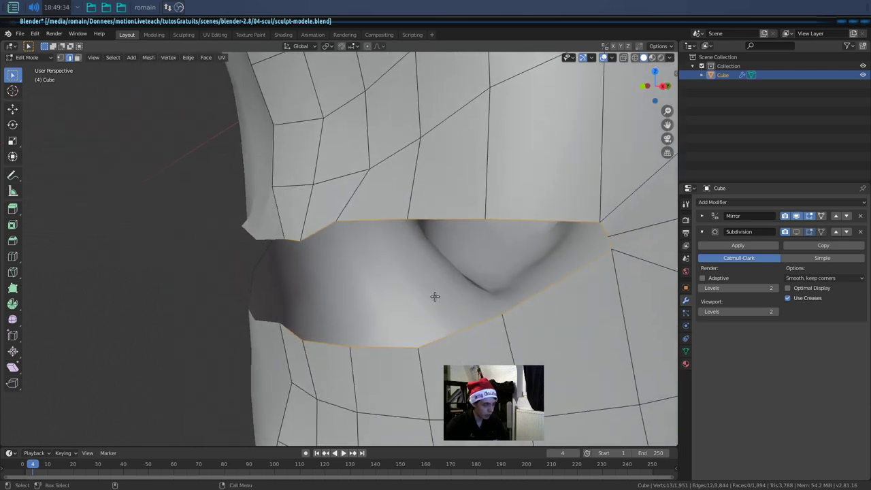
key("e")
left_click(434, 304)
key("s")
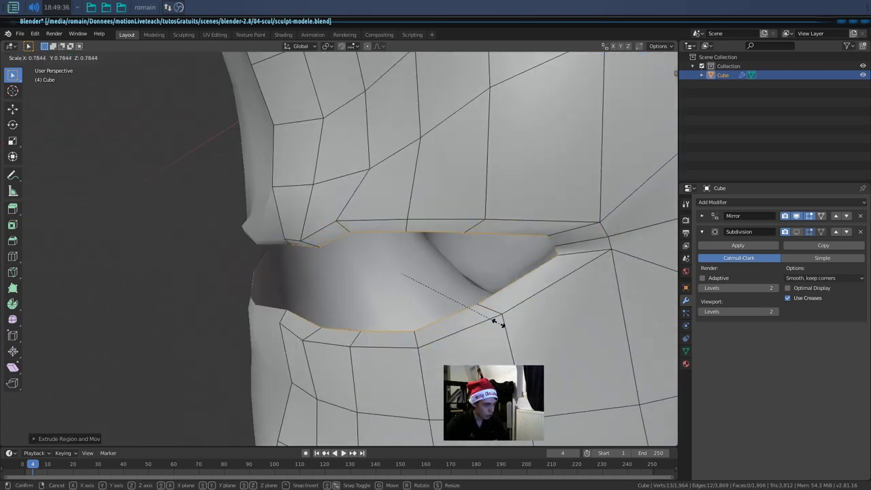
left_click(486, 315)
middle_click_drag(486, 315, 437, 311)
key("g")
key("x")
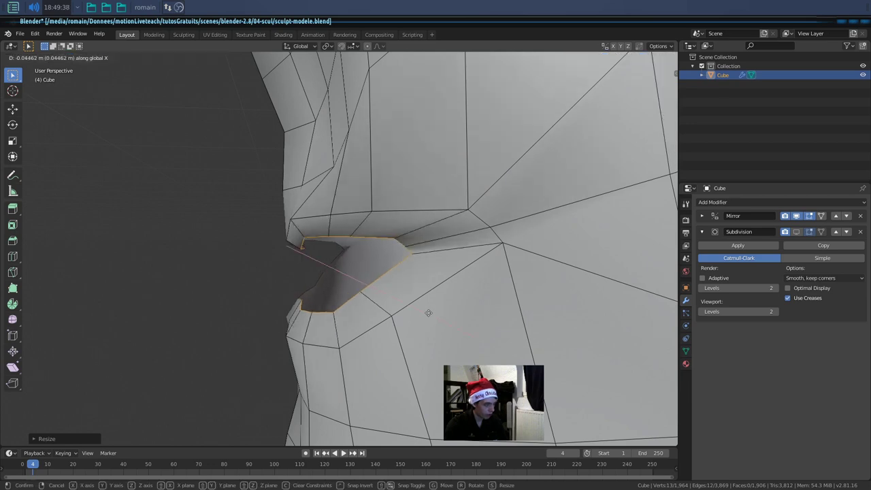
left_click(433, 315)
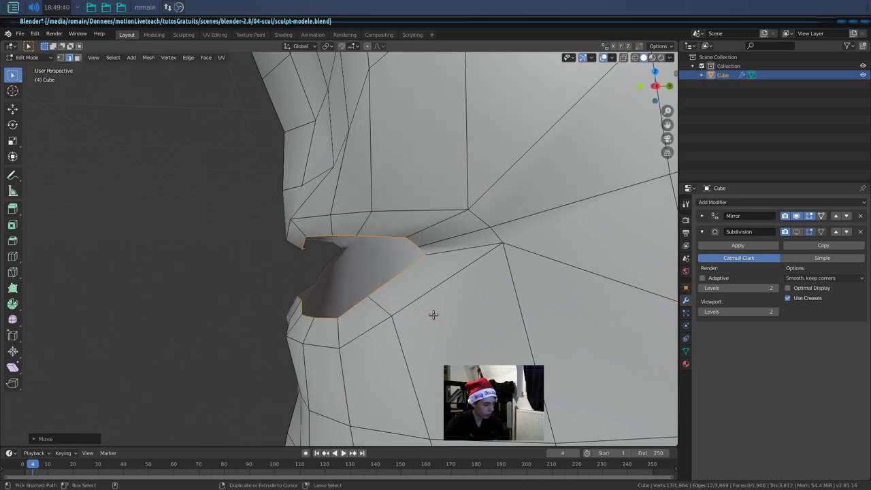
- Scale the new mouth loop smaller, stretch it along X and shift it along Z
mouse_move(433, 315)
middle_mouse_down()
mouse_move(487, 320)
mouse_move(480, 325)
middle_mouse_up()
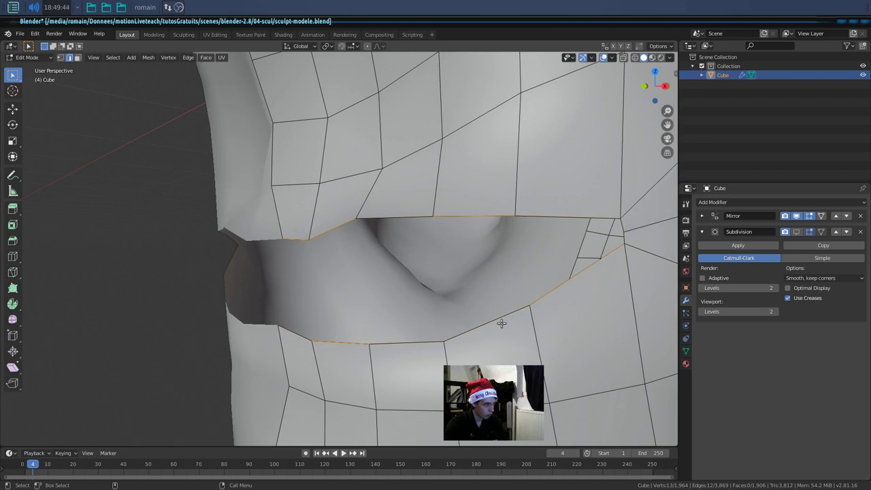
key("s")
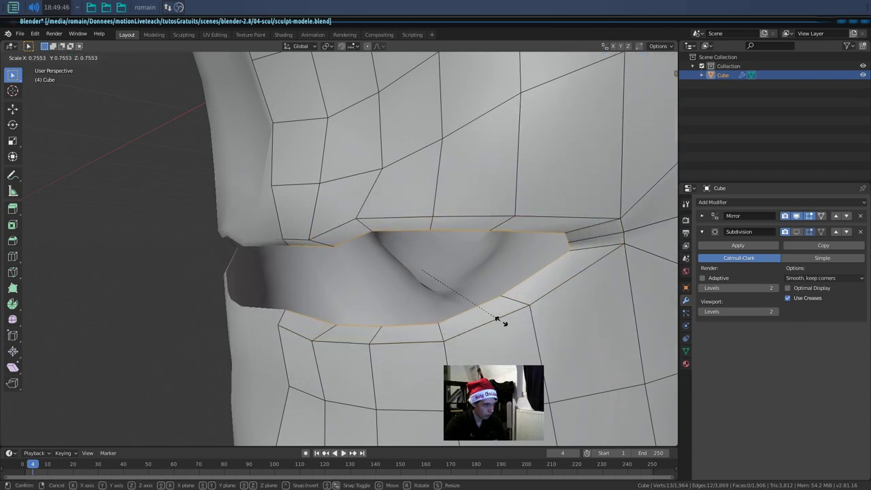
left_click(498, 320)
key("s")
key("y")
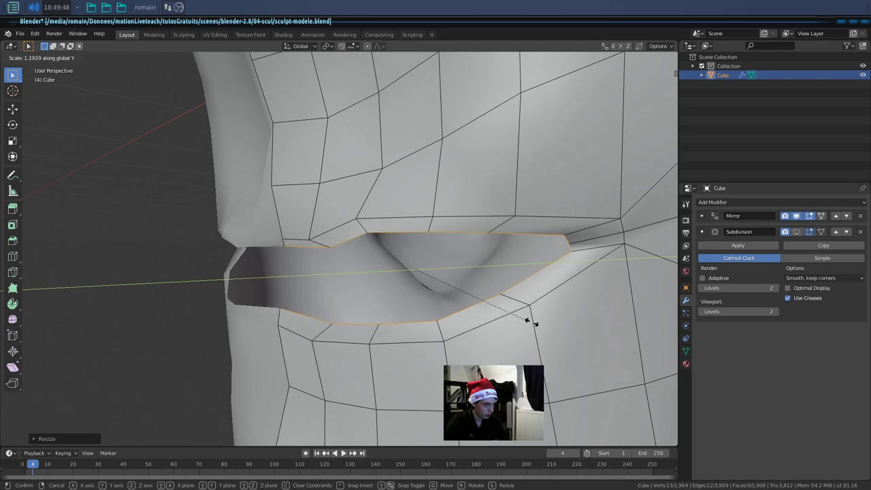
key("x")
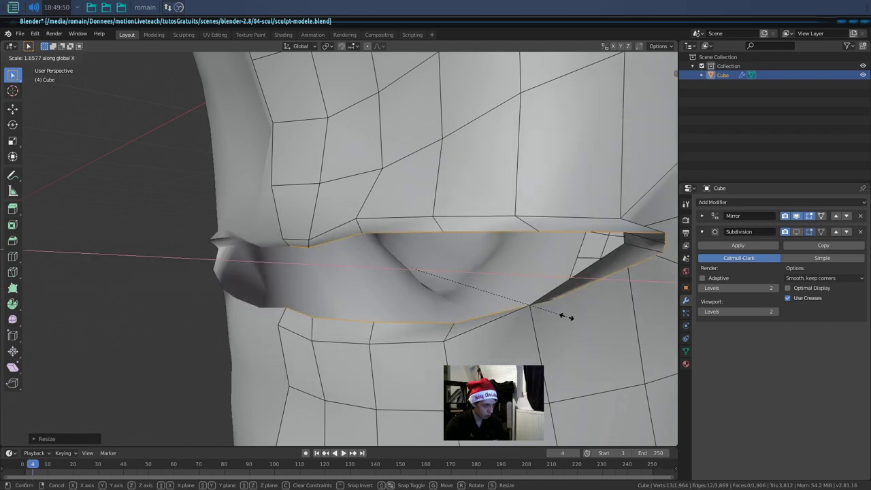
left_click(529, 311)
middle_click_drag(598, 249, 464, 288)
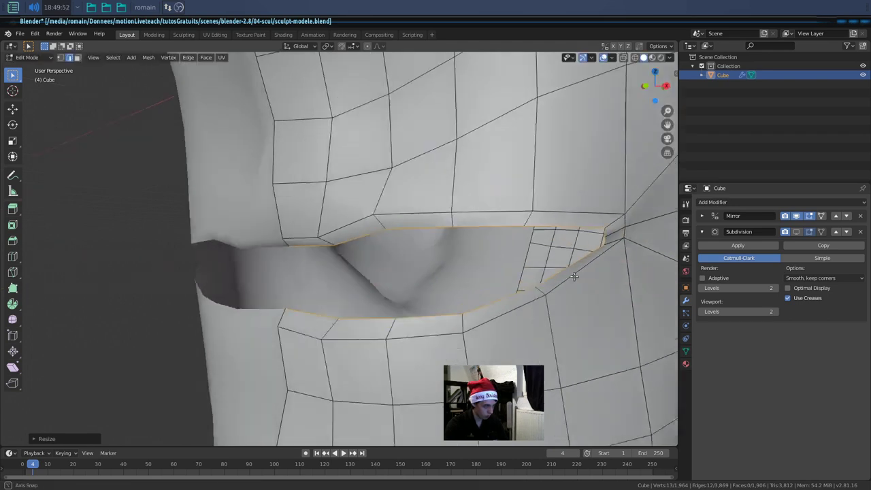
key("g")
key("z")
left_click(464, 287)
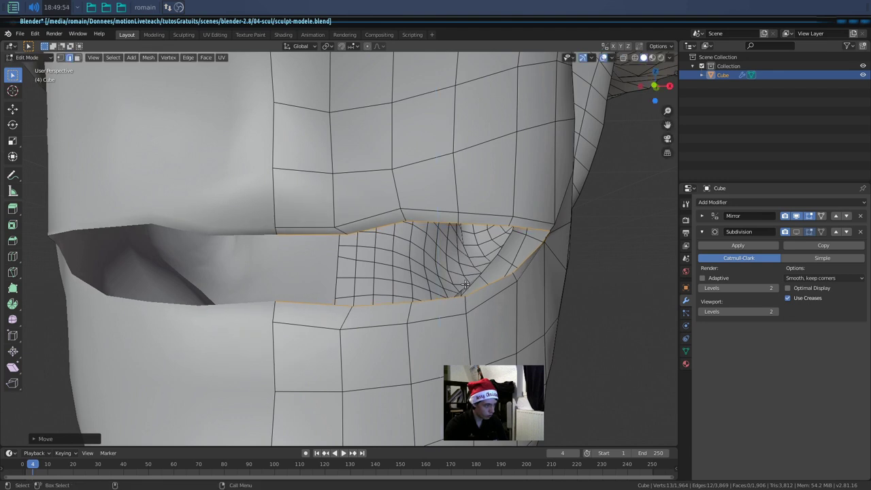
middle_click_drag(464, 288, 378, 315)
- Flatten the mouth loop along Z and reposition it
key("s")
key("z")
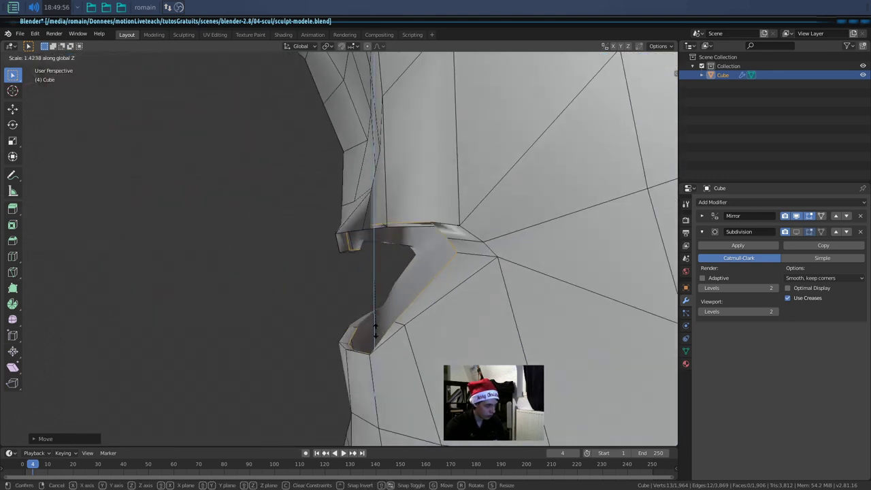
left_click(381, 294)
key("g")
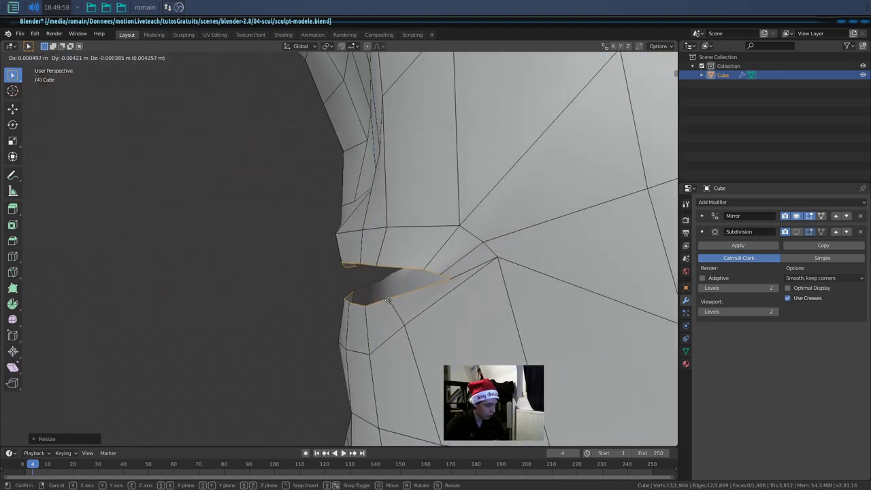
left_click(383, 299)
mouse_move(382, 299)
middle_mouse_down()
mouse_move(445, 304)
mouse_move(346, 262)
mouse_move(297, 289)
mouse_move(327, 296)
middle_mouse_up()
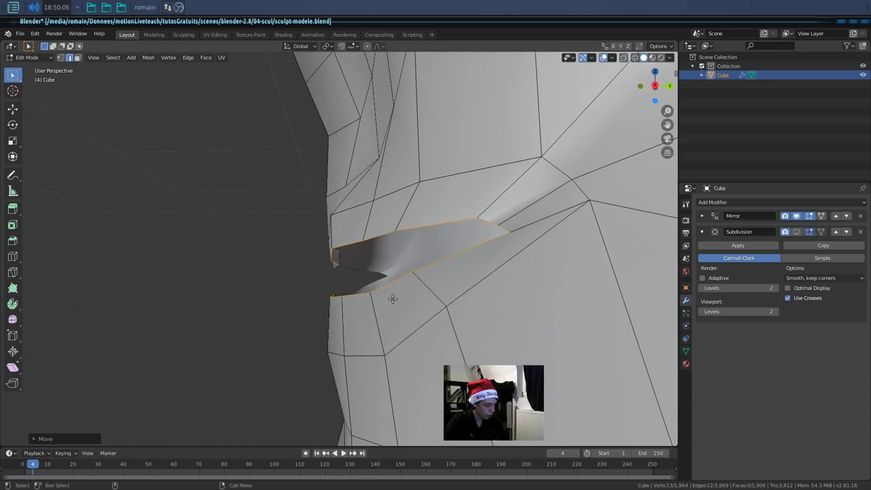
- Slide the mouth edges along Y, rescale them and nudge them slightly down
key("g")
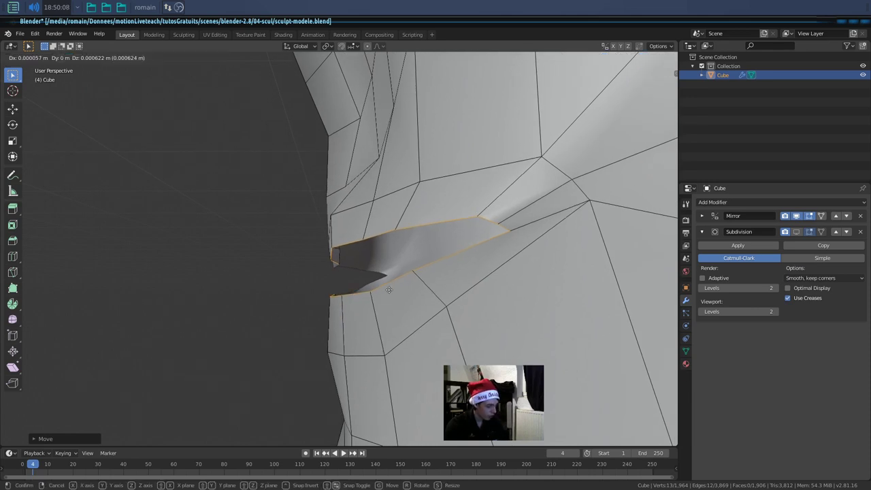
key("y")
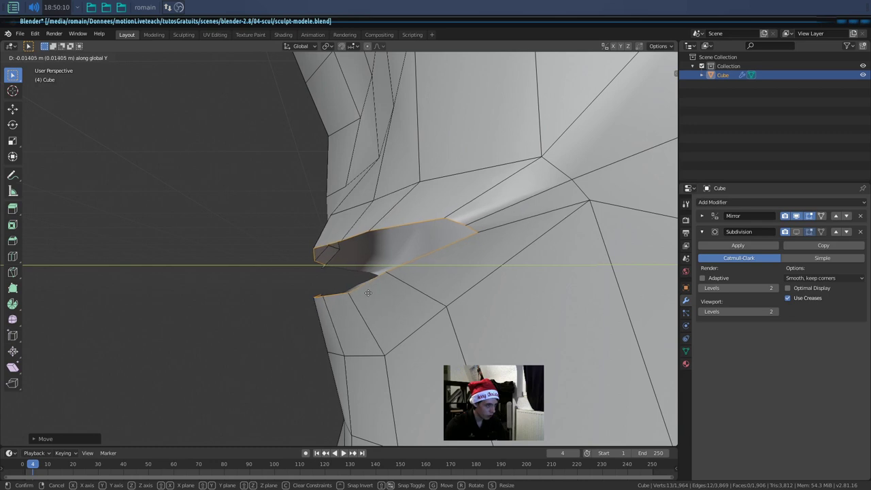
left_click(368, 292)
key("s")
key("y")
left_click(374, 314)
key("g")
key("y")
left_click(377, 315)
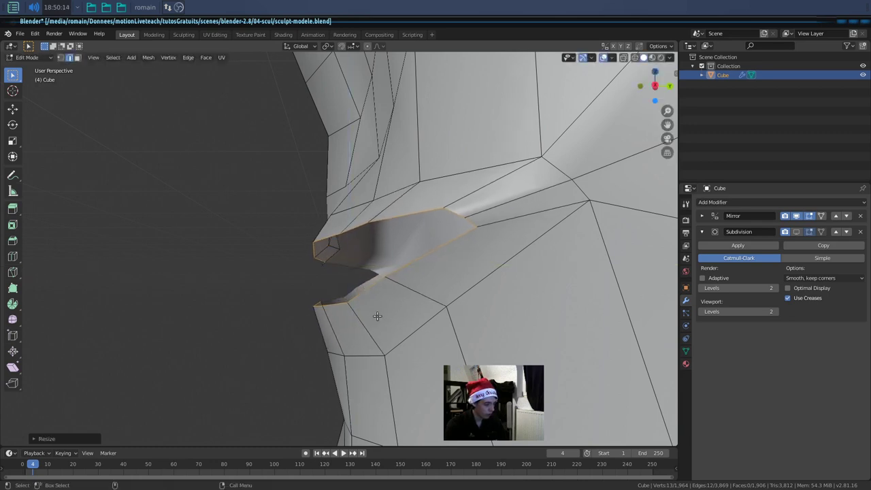
key("g")
left_click(374, 319)
- Extrude the lip edges again, squash them along Z, shift them on Z and narrow them along X
key("e")
left_click(391, 314)
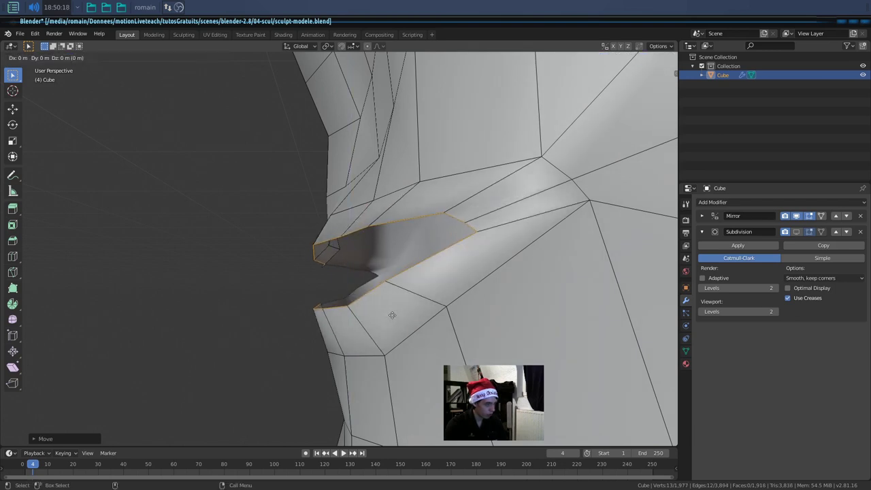
key("s")
key("z")
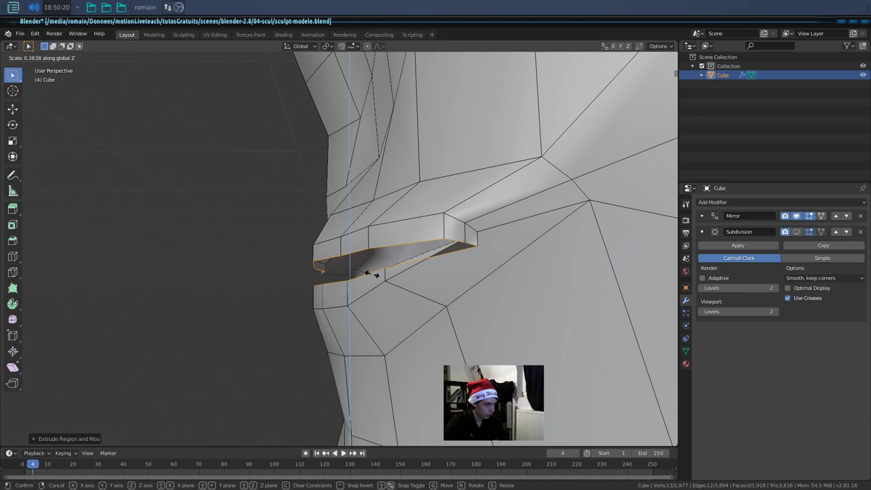
left_click(363, 270)
key("g")
key("z")
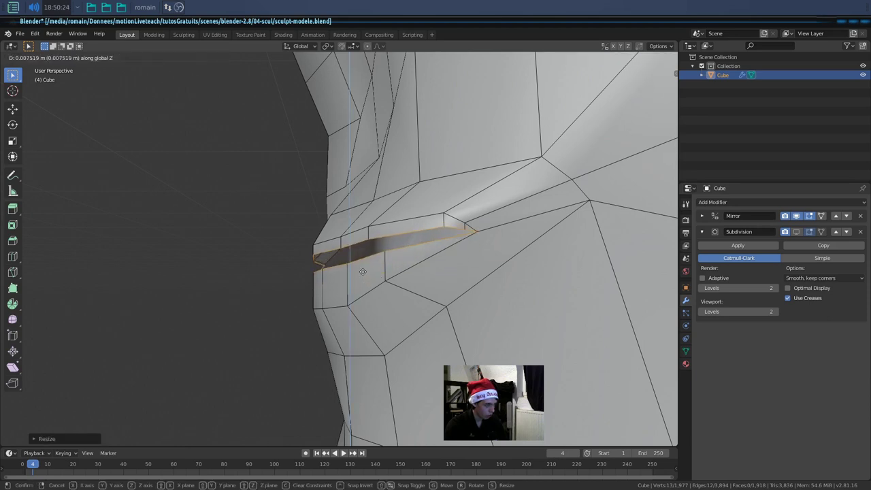
left_click(350, 271)
middle_click_drag(351, 271, 413, 275)
key("s")
key("x")
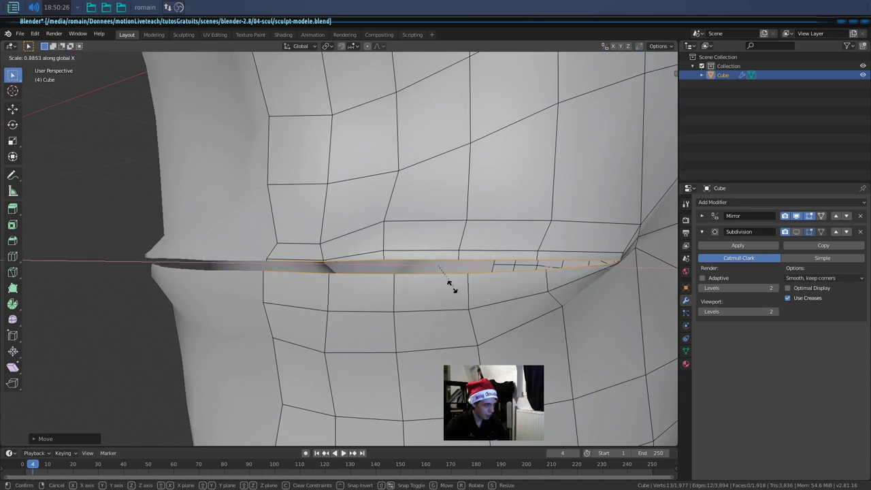
left_click(514, 300)
middle_click_drag(513, 300, 433, 294)
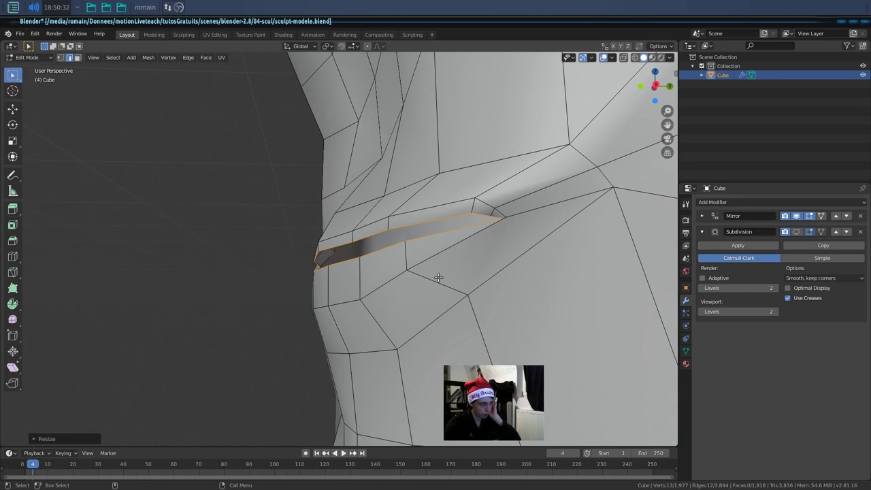
- Extrude the lip loop once more, pushing it inward along Y into a thin slit
key("e")
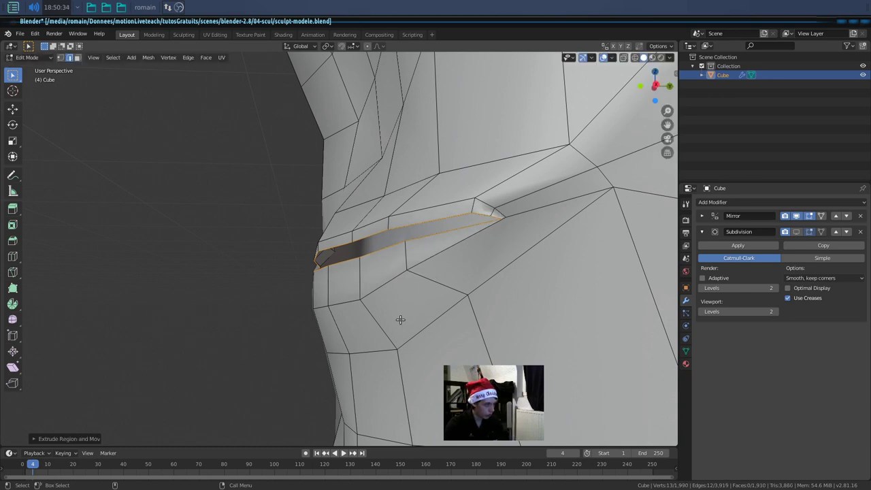
key("x")
key("y")
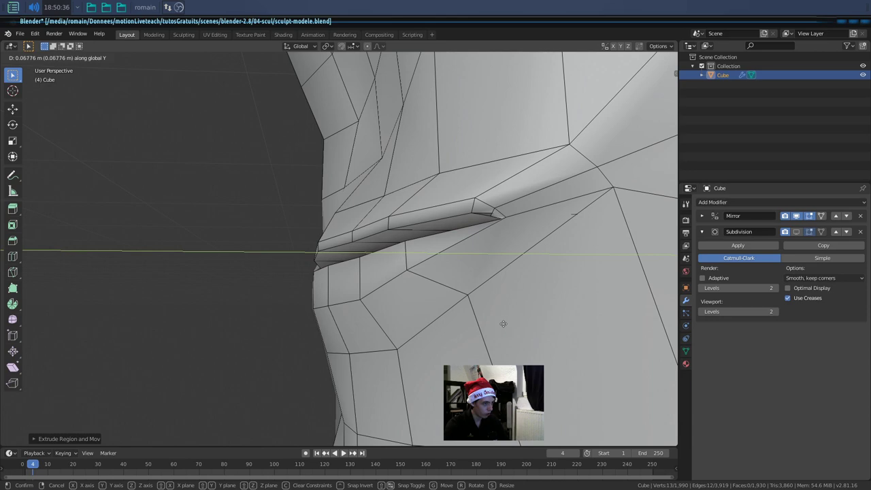
left_click(555, 324)
mouse_move(478, 288)
middle_mouse_down()
mouse_move(446, 280)
mouse_move(431, 297)
middle_mouse_up()
scroll(446, 279, "down", 3)
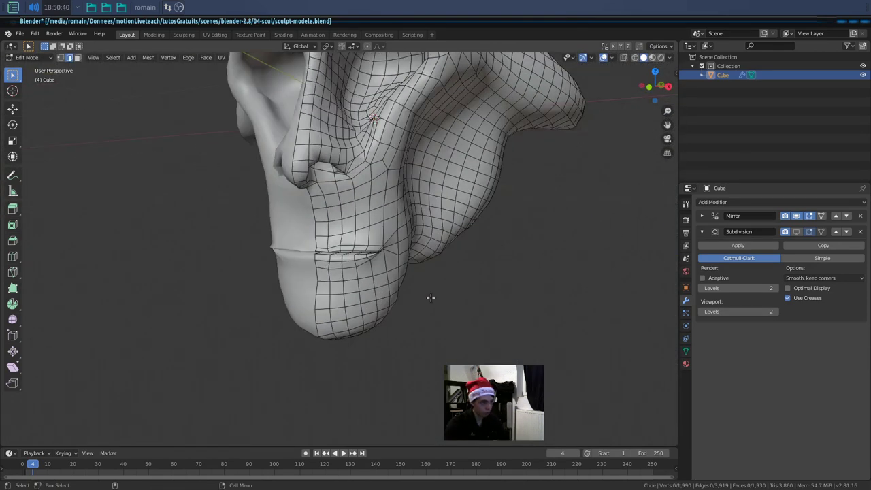
- Zoom in and, in vertex select, nudge a lip-edge vertex near the mouth corner
scroll(431, 297, "up", 3)
scroll(327, 288, "up", 3)
scroll(310, 282, "up", 2)
scroll(415, 267, "up", 2)
scroll(415, 267, "up", 2)
scroll(338, 248, "up", 1)
key("1")
left_click_drag(356, 264, 353, 257)
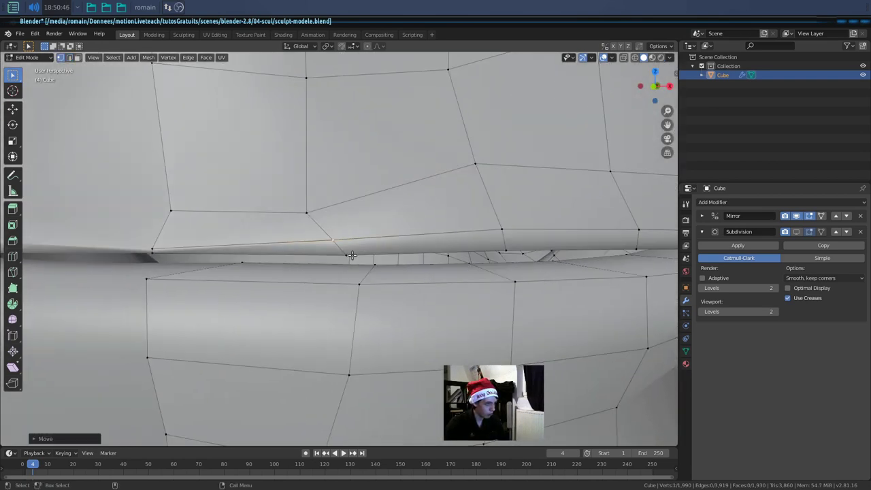
- Box-select the mouth-corner vertices and bring up the object rename prompt
mouse_move(352, 257)
middle_mouse_down()
mouse_move(358, 268)
mouse_move(411, 273)
mouse_move(434, 223)
middle_mouse_up()
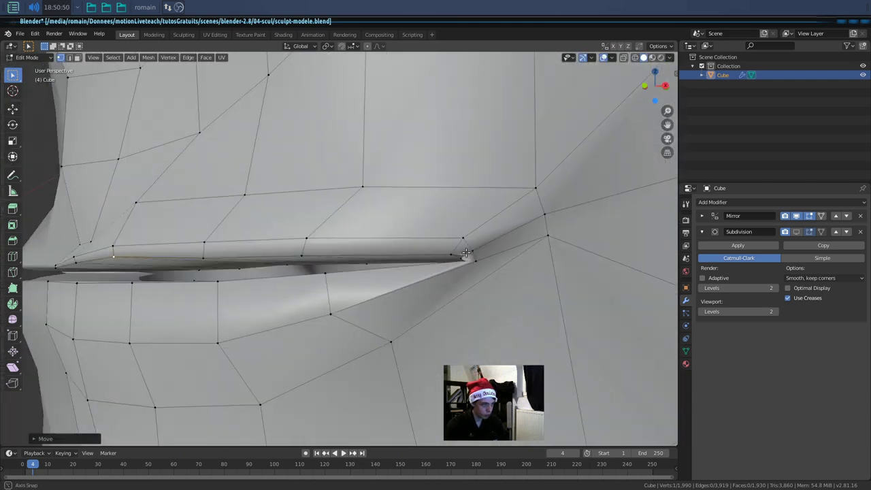
left_click_drag(433, 224, 479, 268)
middle_click_drag(479, 268, 446, 257)
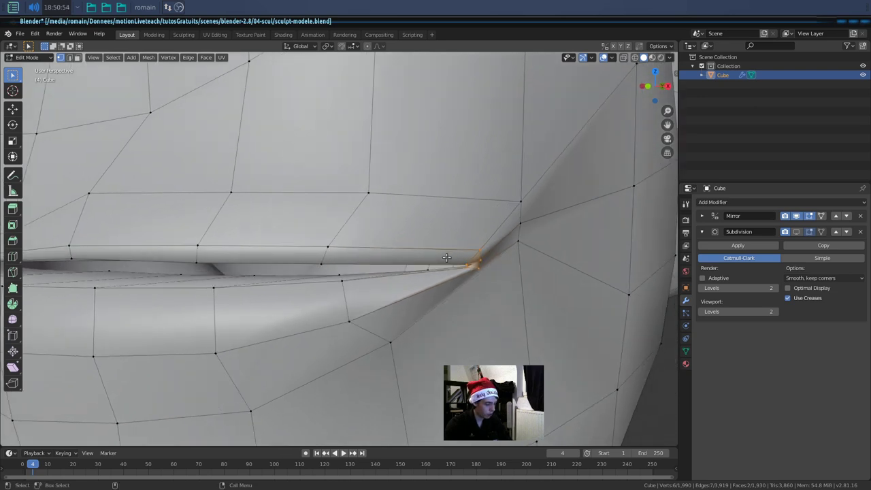
key("F2")
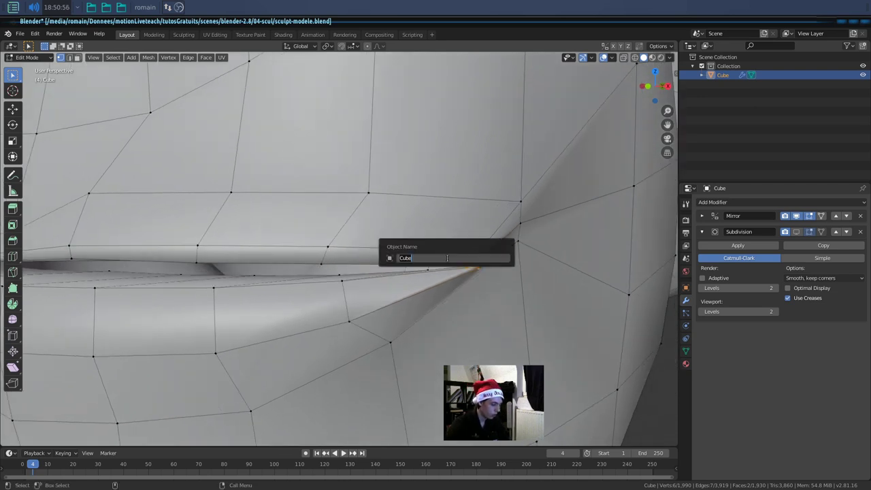
type("relax")
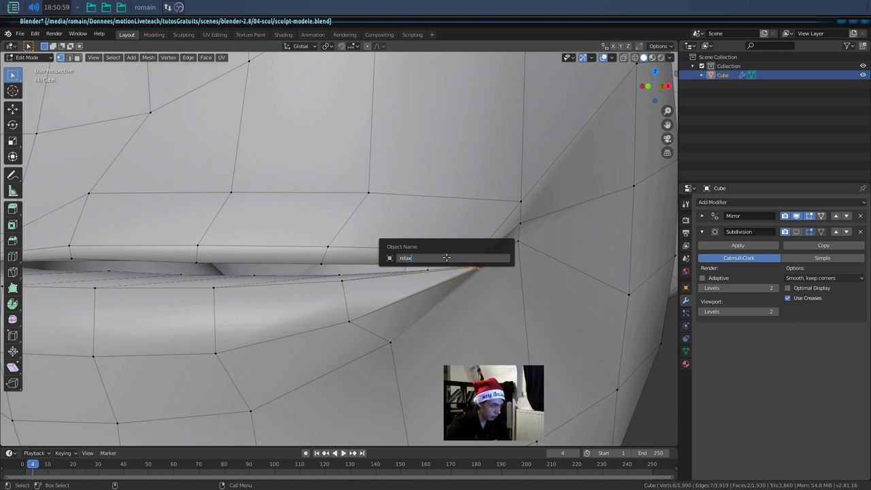
- Rename the head object to 'tete'
key("Return")
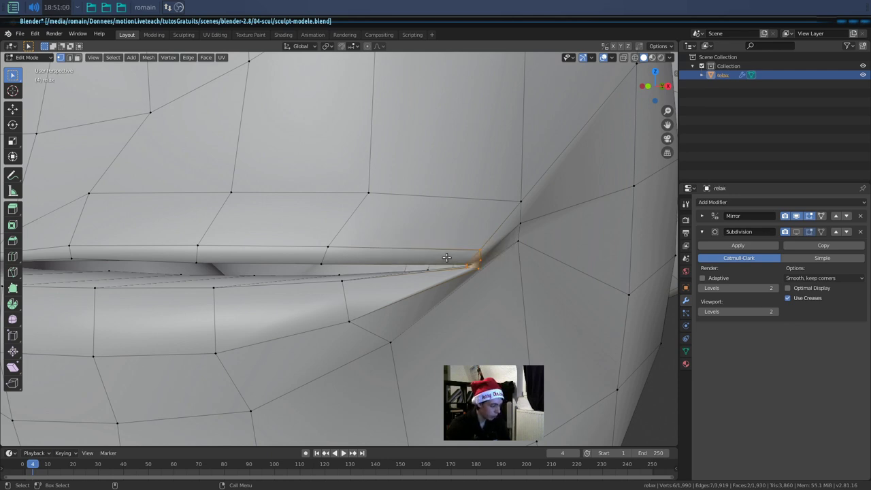
key("F3")
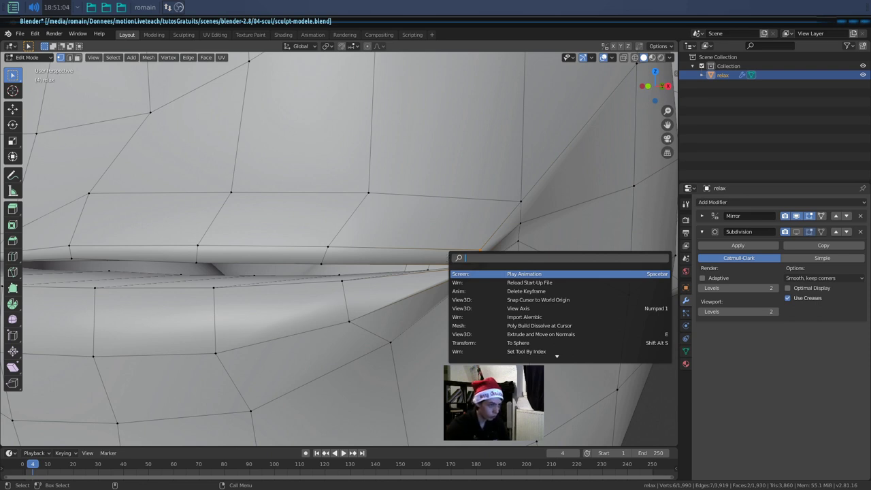
left_click(538, 342)
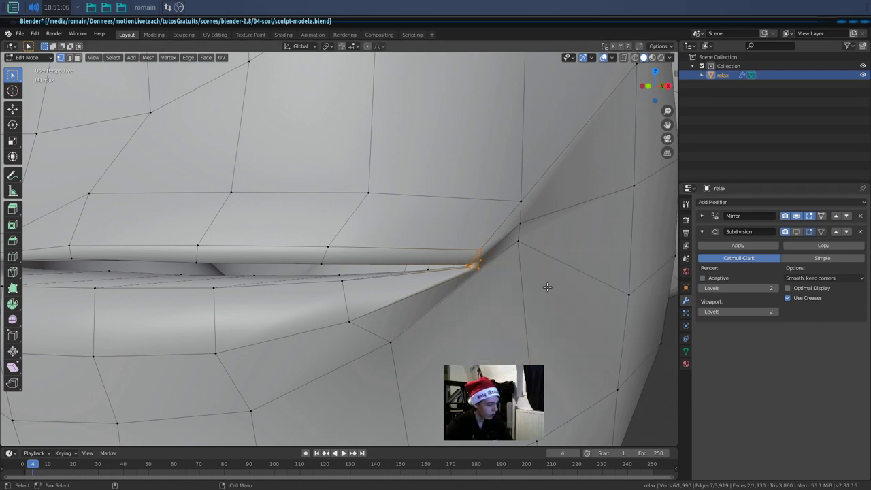
key("F2")
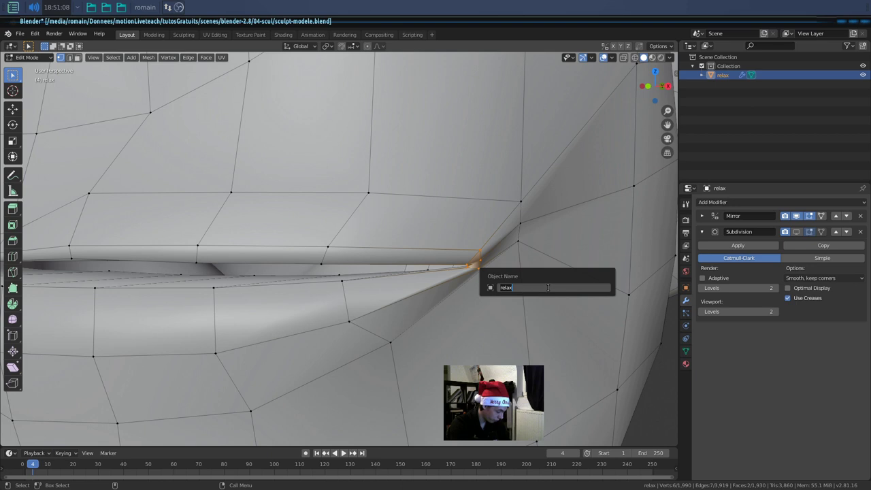
type("tete")
key("Return")
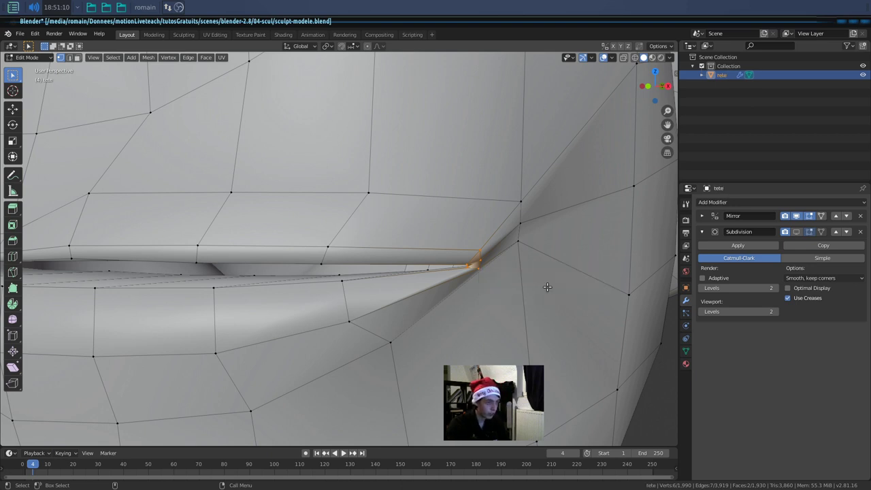
- Run Smooth Vertices on the selected mouth-corner vertices from the F3 search
key("F3")
type("rela")
key("Return")
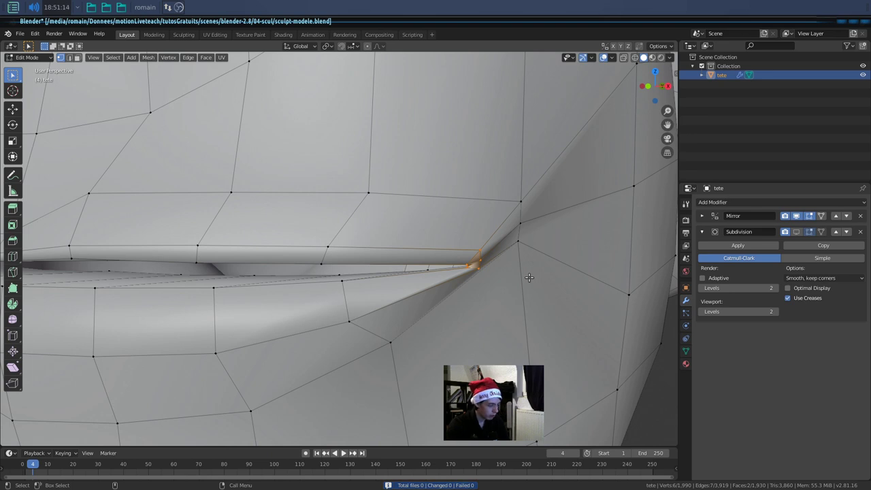
key("F3")
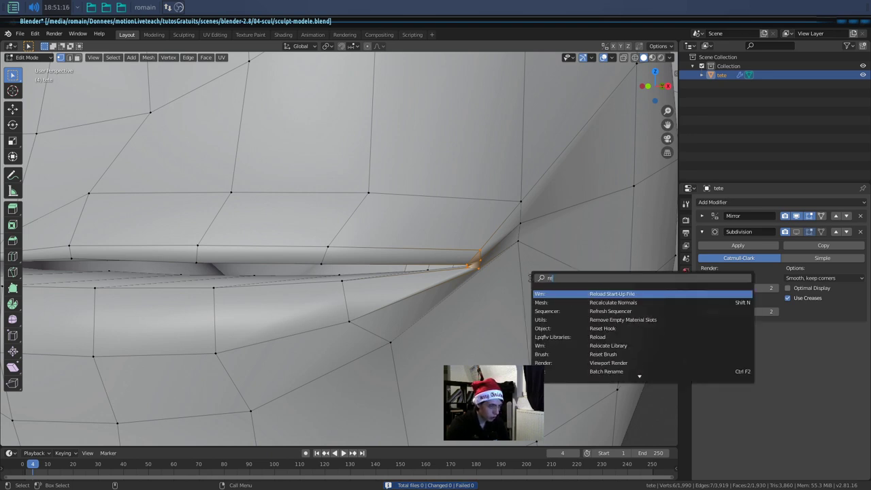
type("smooth")
key("Down")
key("Return")
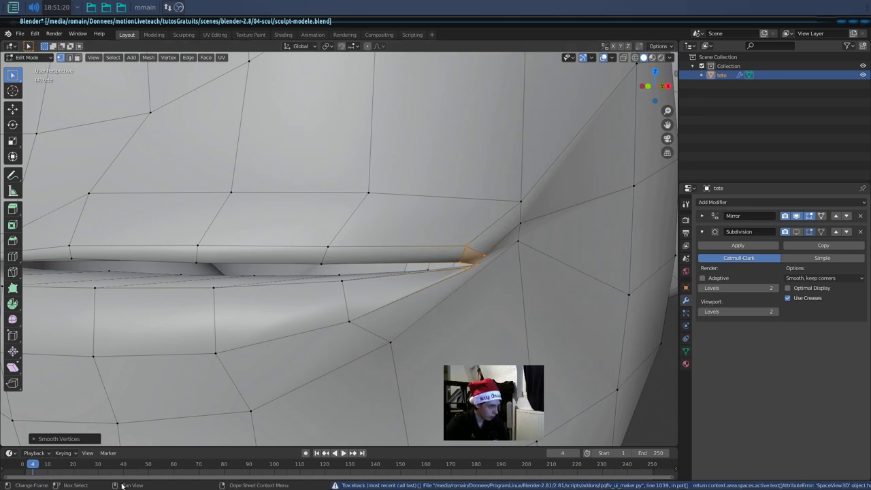
- Set Smooth Vertices to 0.545 smoothing with 6 repeats, then deselect everything
left_click(34, 438)
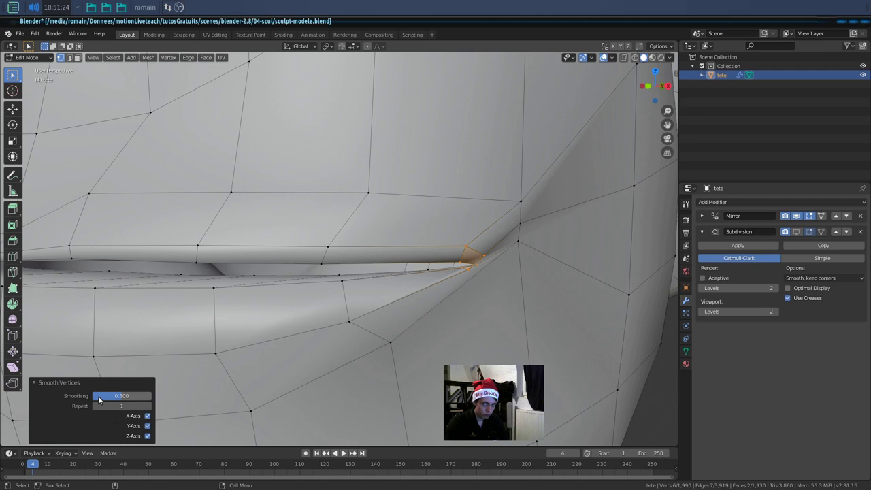
left_click_drag(121, 395, 147, 406)
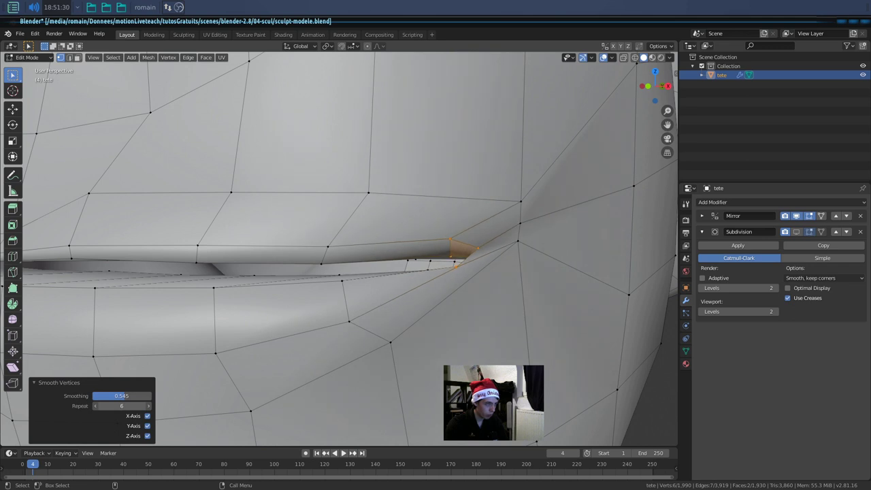
key("alt+a")
- Move a mouth-corner vertex about -0.013 m along X to tuck the corner in
scroll(358, 380, "up", 3)
scroll(357, 380, "up", 3)
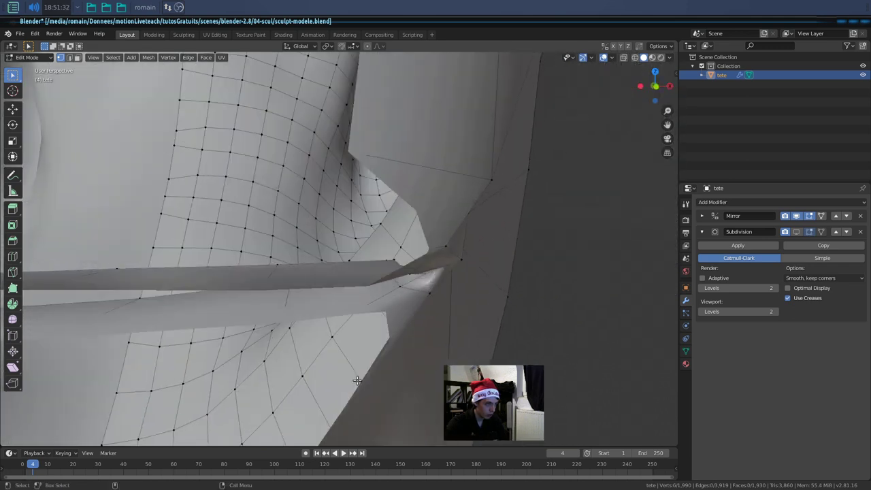
middle_click_drag(358, 380, 437, 286)
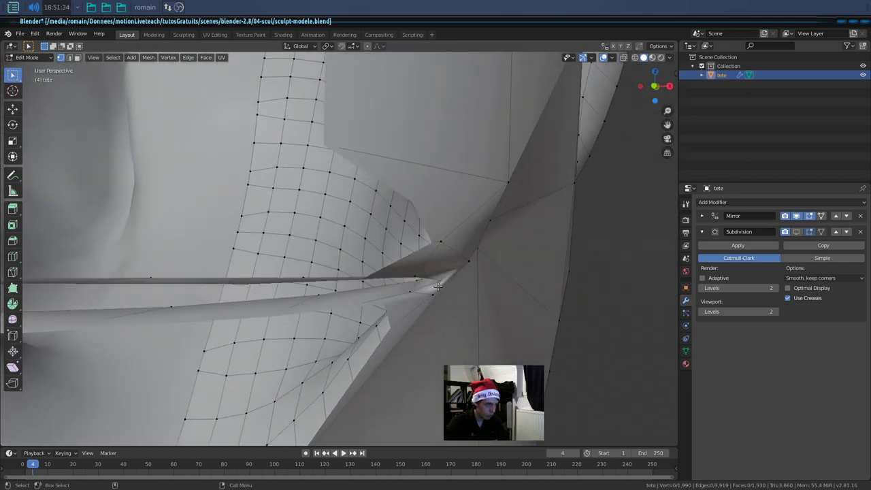
key("g")
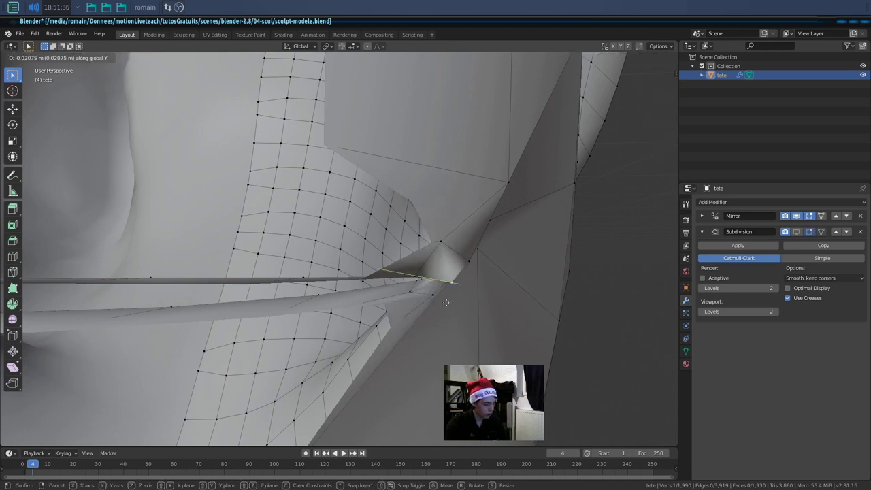
key("x")
left_click(429, 310)
- Select the mouth-corner vertices and reposition them to tidy the lip corner
mouse_move(429, 310)
middle_mouse_down()
mouse_move(383, 320)
mouse_move(419, 322)
middle_mouse_up()
scroll(306, 332, "down", 5)
middle_click_drag(305, 332, 279, 283)
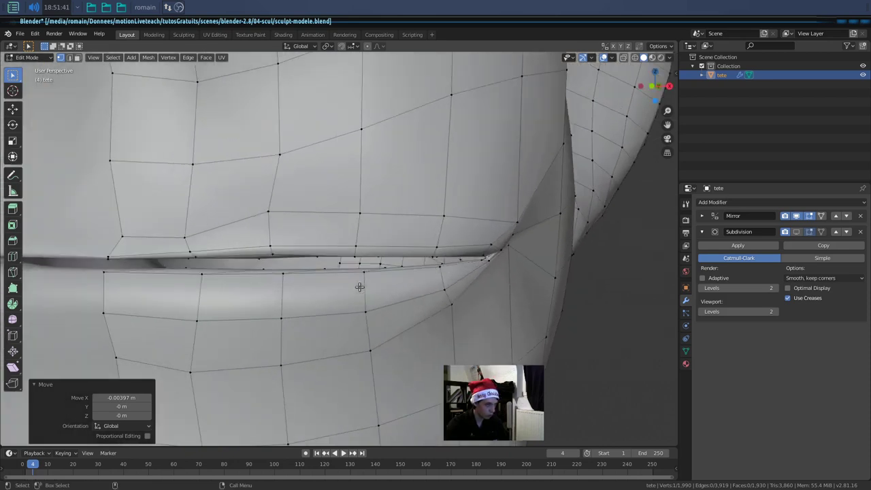
middle_click_drag(94, 279, 301, 297)
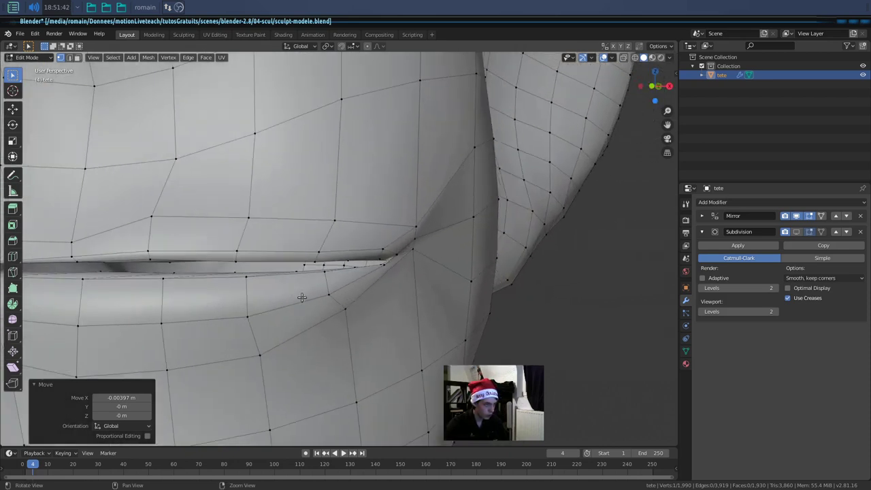
left_click_drag(394, 269, 394, 270)
key("g")
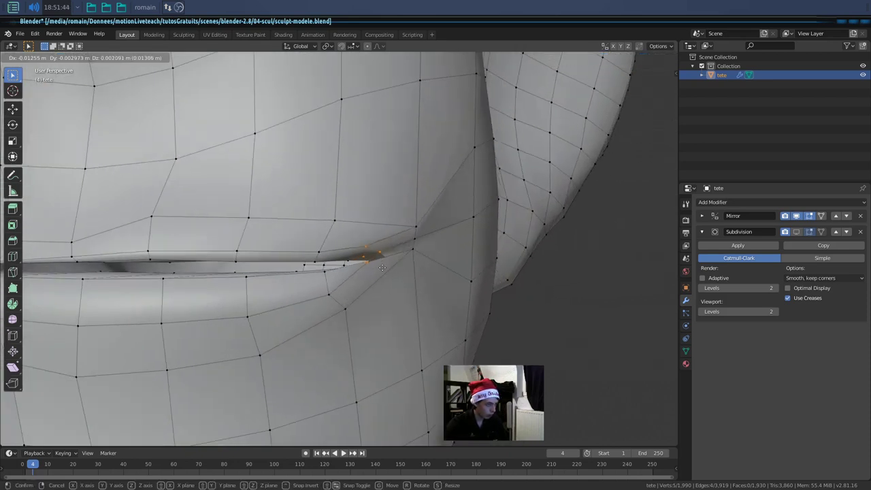
left_click(382, 268)
scroll(382, 268, "up", 3)
mouse_move(383, 268)
middle_mouse_down()
mouse_move(414, 288)
mouse_move(443, 283)
mouse_move(414, 288)
mouse_move(399, 311)
mouse_move(394, 342)
mouse_move(410, 345)
mouse_move(420, 333)
middle_mouse_up()
left_click(415, 287)
- With X-ray on, adjust another corner vertex and toggle overlays to check the smooth surface
left_click(623, 57)
middle_click_drag(435, 272, 387, 227)
middle_click_drag(387, 275, 403, 269)
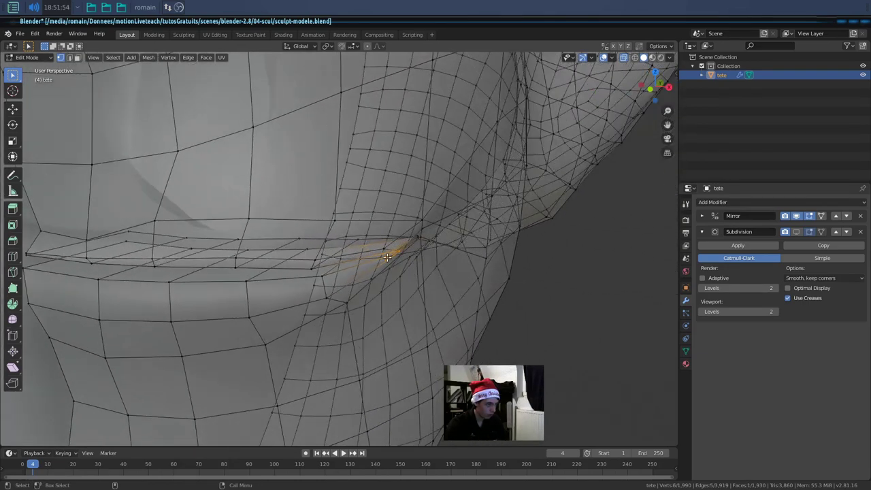
mouse_move(368, 243)
middle_mouse_down()
mouse_move(404, 260)
mouse_move(385, 279)
middle_mouse_up()
key("g")
left_click(385, 288)
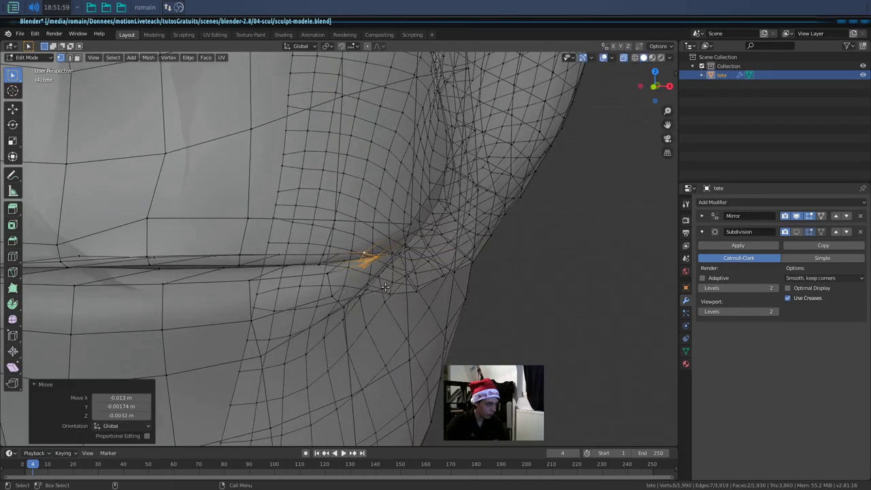
left_click(602, 59)
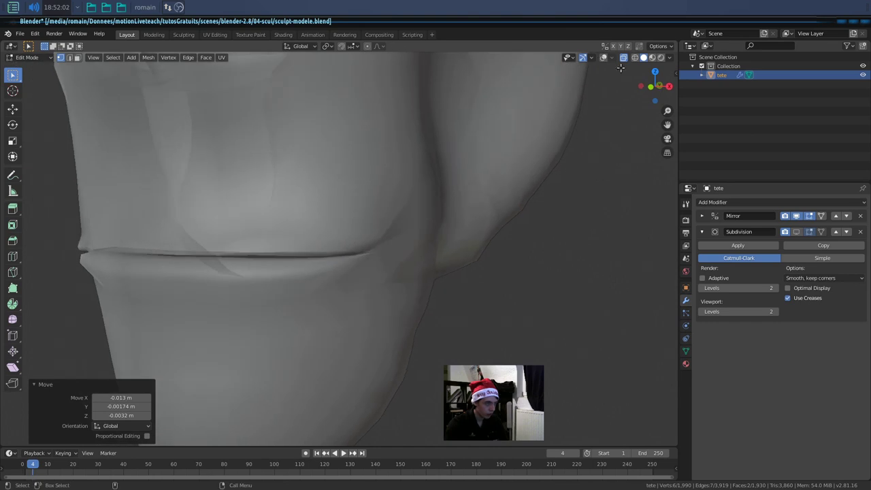
left_click(602, 58)
scroll(433, 241, "up", 5)
scroll(433, 240, "up", 1)
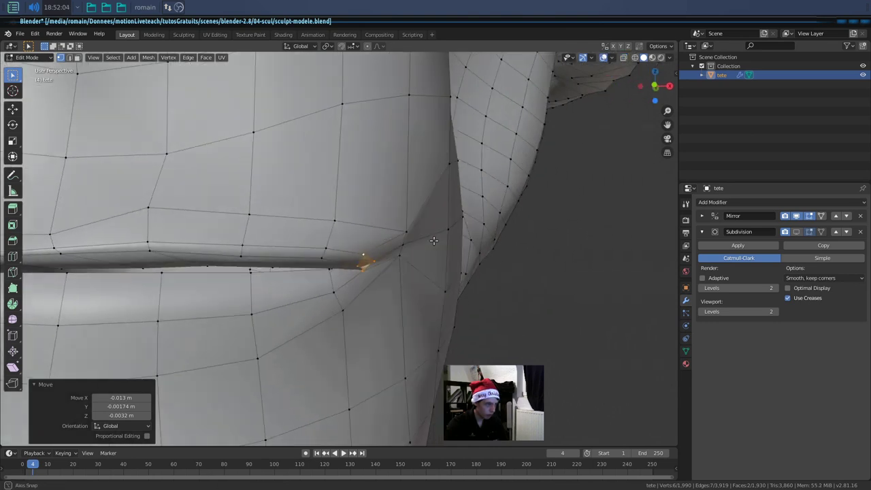
scroll(433, 240, "down", 2)
scroll(205, 338, "down", 2)
mouse_move(205, 338)
middle_mouse_down()
mouse_move(387, 334)
mouse_move(334, 334)
mouse_move(423, 278)
middle_mouse_up()
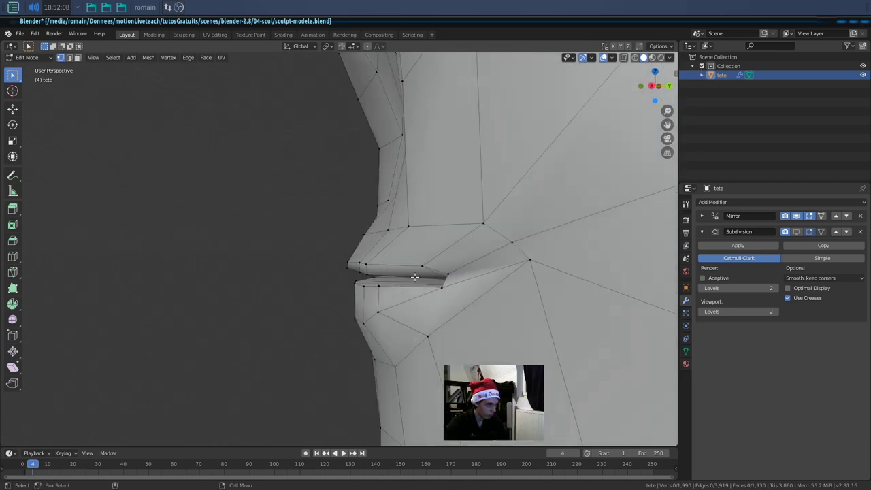
- In profile, pick two mouth-corner vertices and move them so the lips meet
key("g")
left_click(388, 272)
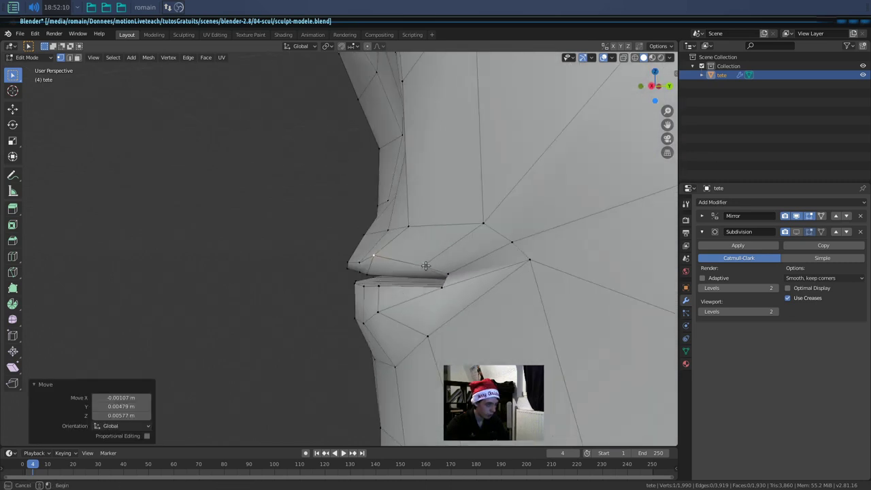
left_click(379, 255)
key("g")
left_click(362, 252)
key("g")
left_click(320, 258)
- From the front view, nudge two more corner vertices, one about 0.0038 m along Z, and inspect
key("KP_1")
mouse_move(361, 272)
middle_mouse_down()
mouse_move(389, 284)
mouse_move(375, 305)
middle_mouse_up()
key("g")
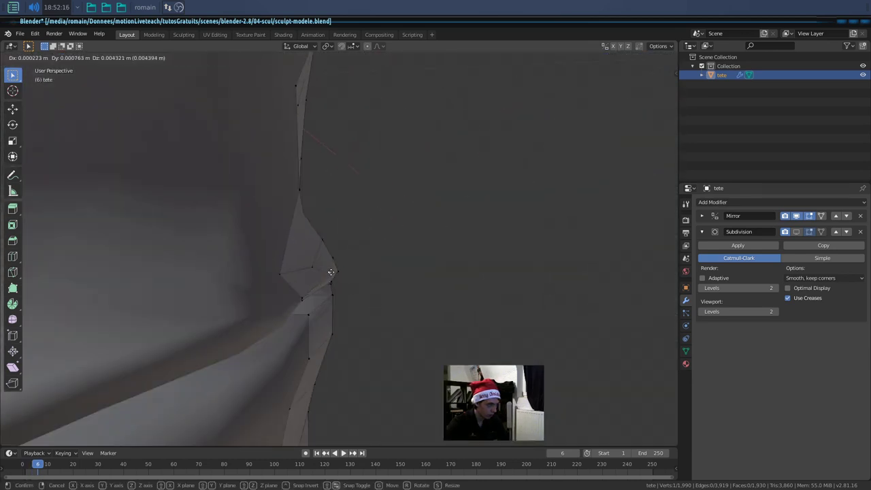
left_click(326, 273)
key("g")
left_click(301, 291)
middle_click_drag(302, 289, 339, 291)
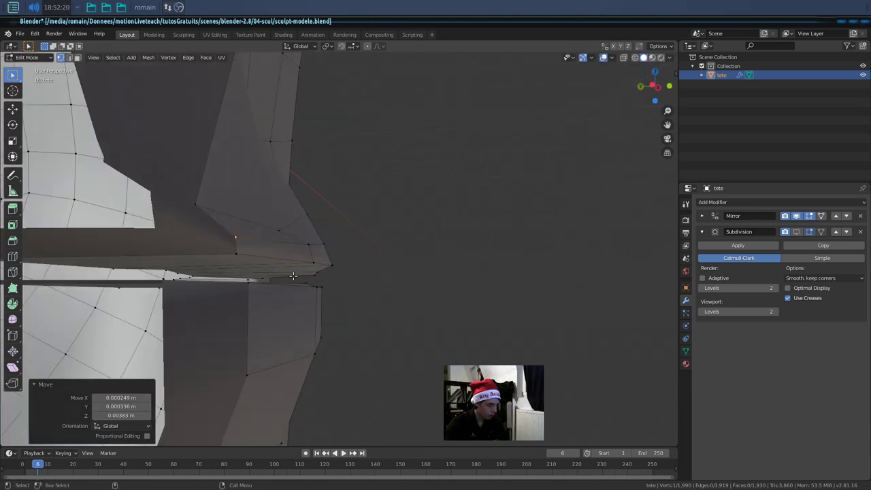
middle_click_drag(301, 266, 296, 286)
mouse_move(294, 264)
middle_mouse_down()
mouse_move(383, 288)
mouse_move(223, 291)
mouse_move(292, 293)
middle_mouse_up()
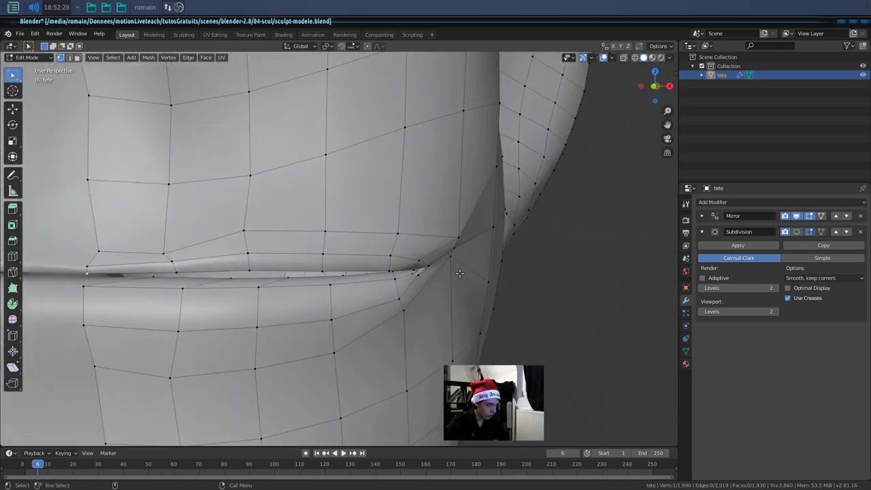
mouse_move(405, 273)
middle_mouse_down()
mouse_move(421, 300)
mouse_move(376, 301)
middle_mouse_up()
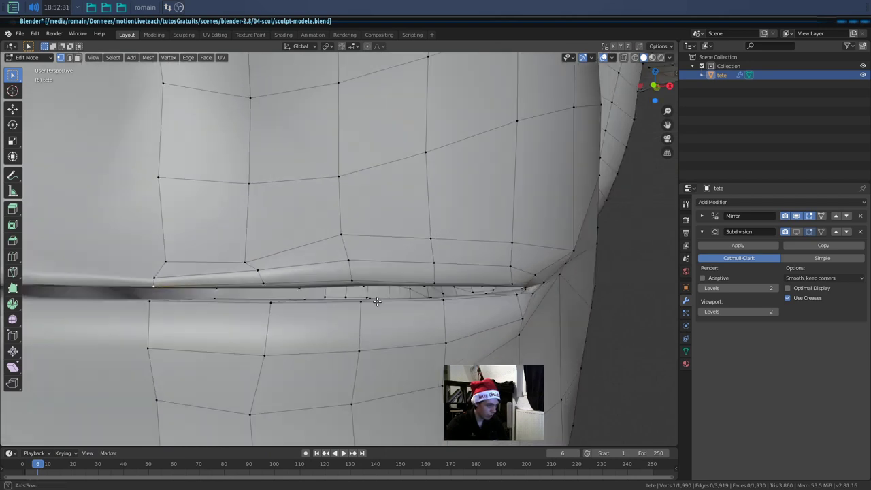
- Bevel the lip edge loops along the mouth opening into two segments
left_click(150, 300, "ctrl")
key("ctrl+b")
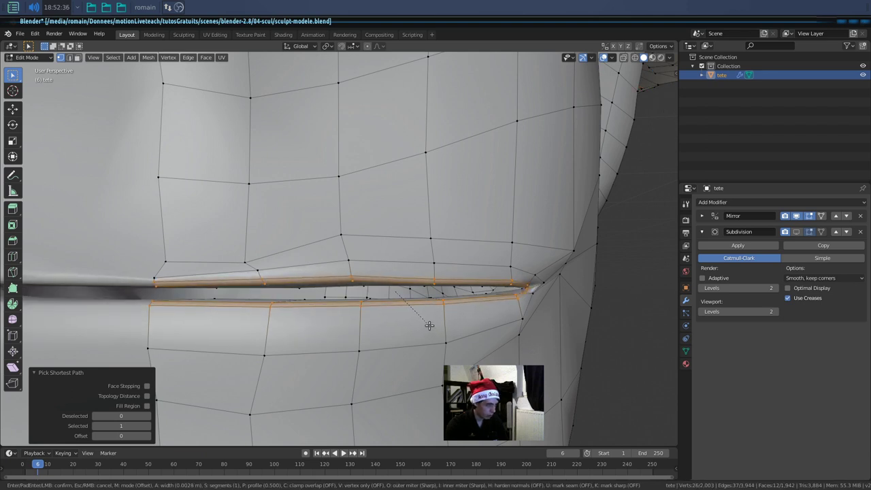
scroll(449, 346, "up", 1)
left_click(459, 356)
- Reposition the lip edge loop with several small moves, checking it from different angles
mouse_move(461, 342)
middle_mouse_down()
mouse_move(425, 345)
mouse_move(492, 350)
mouse_move(344, 332)
middle_mouse_up()
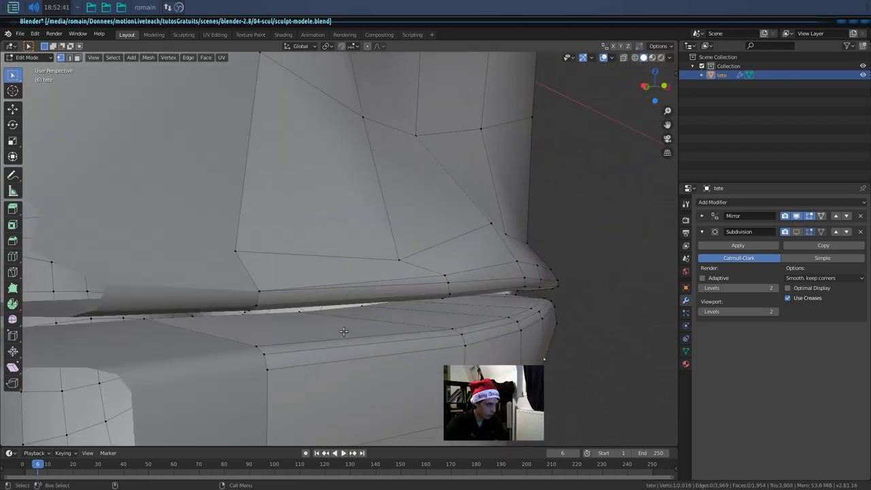
left_click(272, 289, "alt")
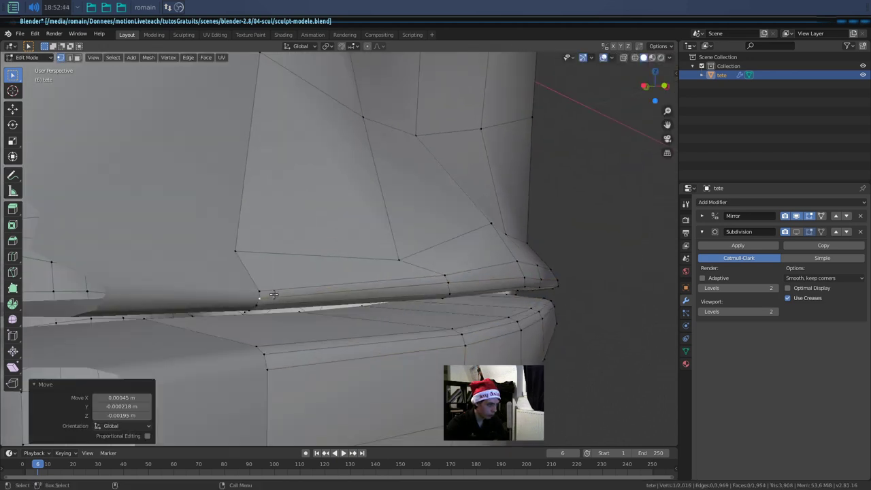
key("g")
left_click(264, 289)
mouse_move(264, 289)
middle_mouse_down()
mouse_move(367, 315)
mouse_move(324, 291)
middle_mouse_up()
key("g")
left_click(316, 269)
key("g")
left_click(306, 252)
mouse_move(307, 252)
middle_mouse_down()
mouse_move(404, 307)
mouse_move(388, 299)
mouse_move(421, 302)
mouse_move(342, 301)
mouse_move(377, 308)
middle_mouse_up()
key("g")
left_click(402, 300)
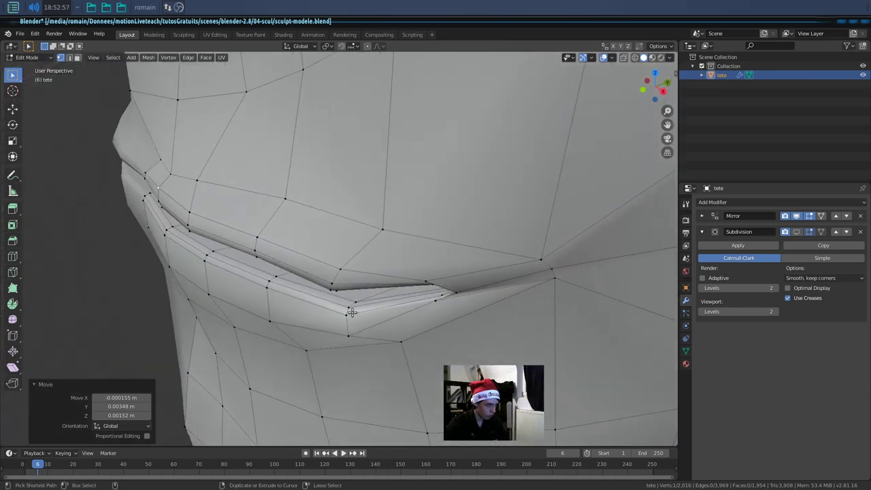
- Push a short path of lower-lip vertices along the Y axis
left_click(355, 335)
left_click(358, 334, "ctrl")
key("g")
key("y")
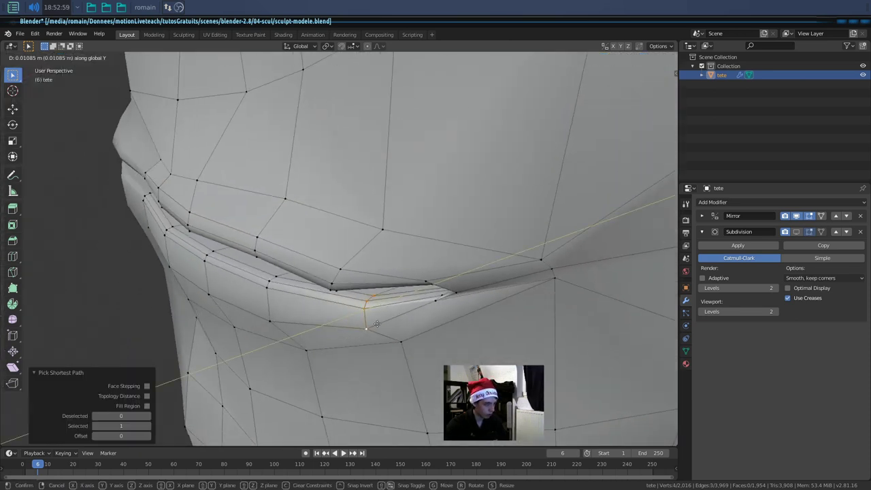
left_click(394, 313)
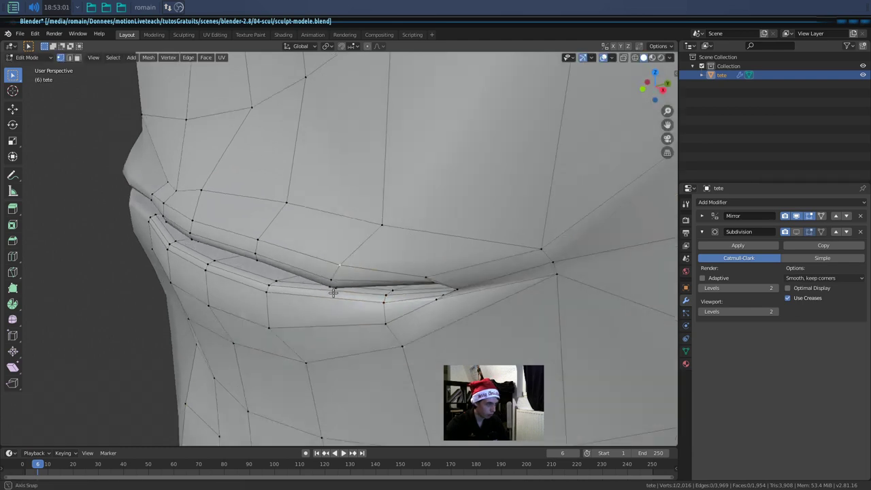
- Push an upper-lip edge along the Y axis
middle_click_drag(337, 265, 330, 292)
left_click(329, 279, "ctrl")
key("g")
key("y")
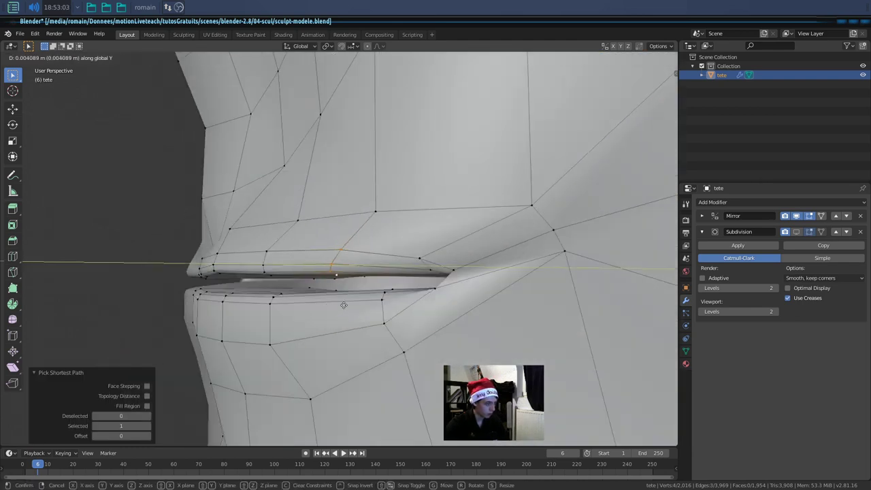
left_click(329, 303)
- Nudge a single mouth-corner vertex slightly along Y
mouse_move(328, 302)
middle_mouse_down()
mouse_move(381, 332)
mouse_move(381, 302)
middle_mouse_up()
left_click(395, 311)
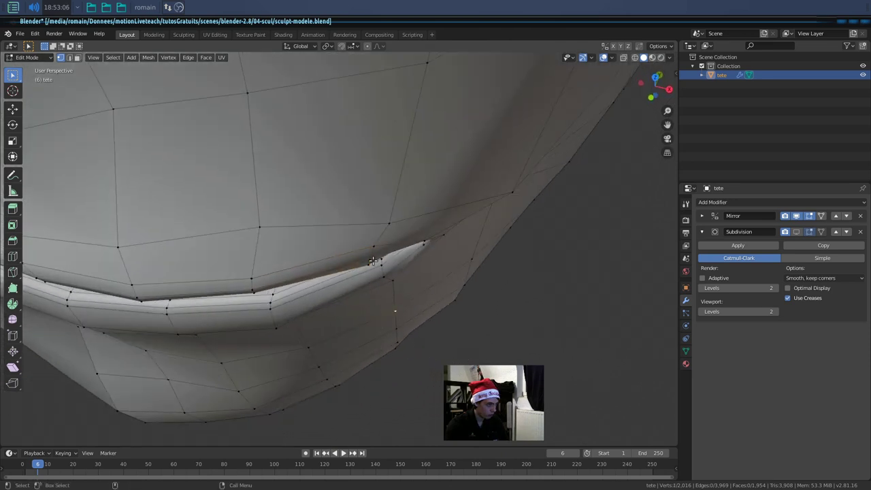
key("g")
key("y")
left_click(383, 306)
- From a frontal view of the mouth, select the edge loop running along the lip
middle_click_drag(382, 305, 364, 297)
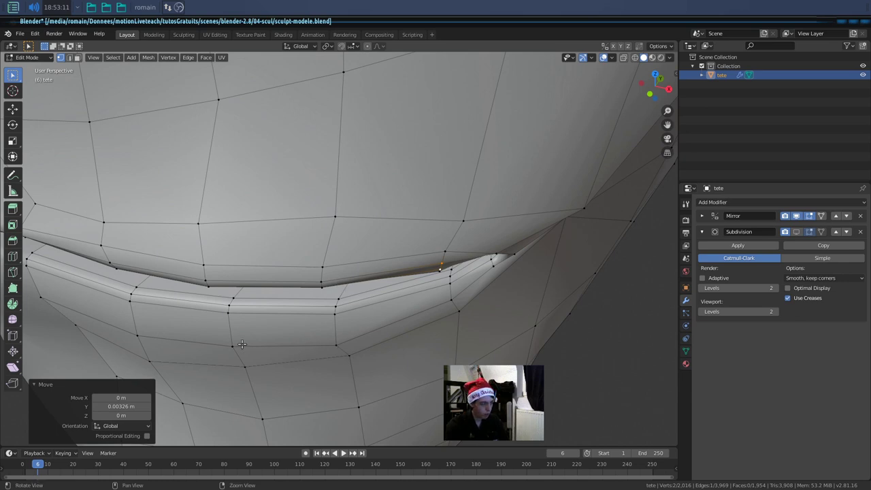
mouse_move(242, 344)
middle_mouse_down()
mouse_move(326, 336)
mouse_move(315, 338)
mouse_move(348, 321)
mouse_move(330, 334)
mouse_move(346, 330)
mouse_move(262, 341)
mouse_move(227, 311)
mouse_move(285, 319)
mouse_move(258, 279)
middle_mouse_up()
left_click(251, 271, "alt")
- Edge-slide the lip edge loop and inspect it around the chin and mouth
key("g")
key("g")
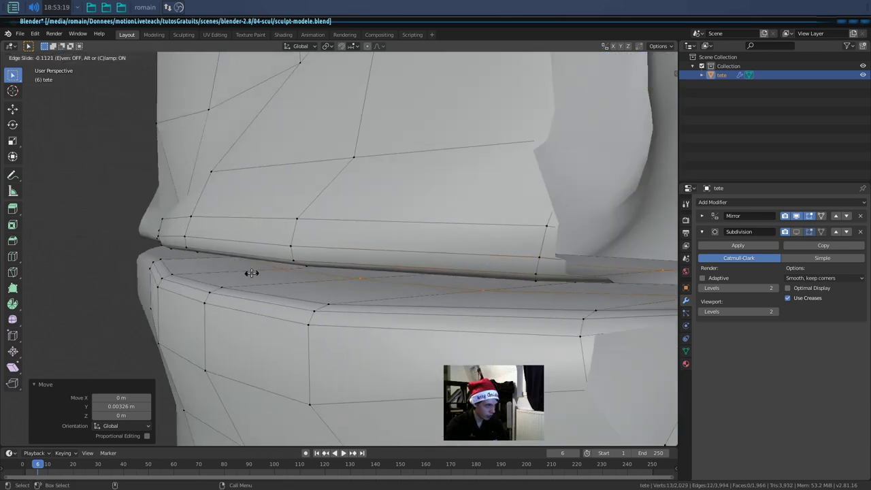
left_click(252, 273)
middle_click_drag(251, 273, 171, 274)
scroll(171, 274, "up", 3)
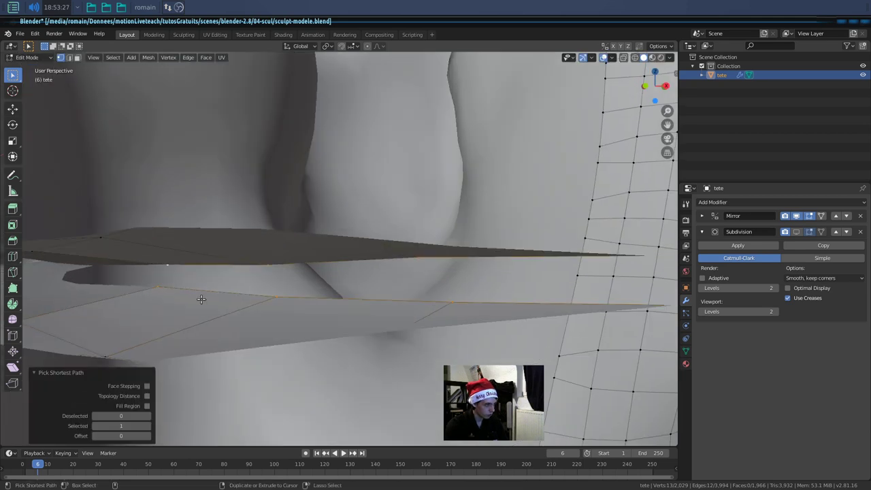
scroll(171, 273, "down", 3)
mouse_move(171, 274)
middle_mouse_down()
mouse_move(408, 188)
mouse_move(480, 219)
mouse_move(486, 337)
middle_mouse_up()
scroll(480, 218, "up", 3)
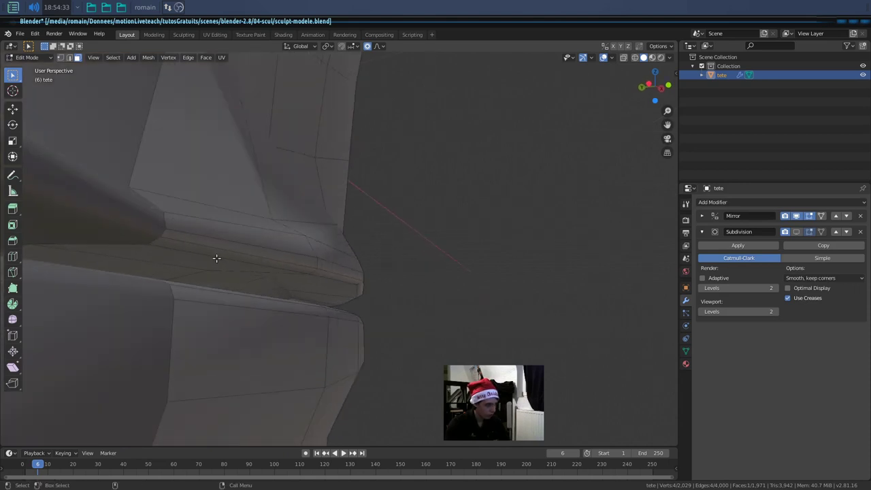
- Lower the upper-lip edge path along Z with smooth proportional falloff
left_click(216, 256)
mouse_move(378, 286)
middle_mouse_down()
mouse_move(279, 282)
mouse_move(204, 291)
middle_mouse_up()
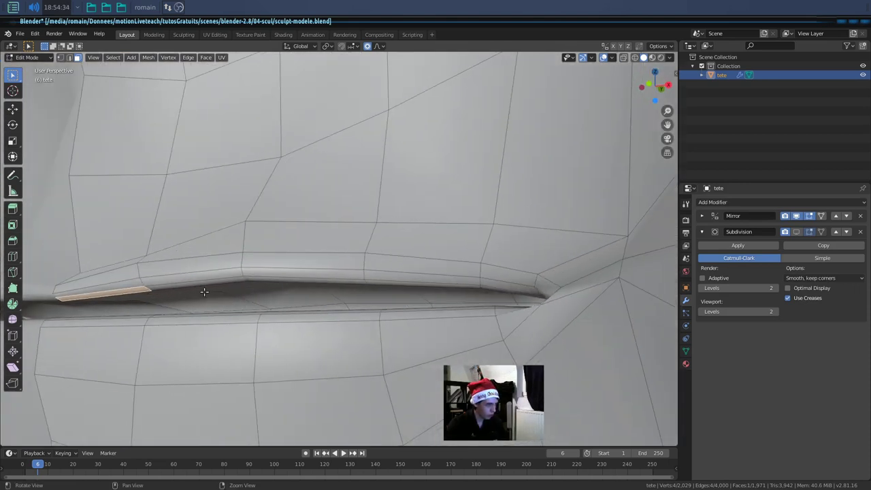
left_click(488, 291, "ctrl")
mouse_move(488, 292)
middle_mouse_down()
mouse_move(494, 297)
mouse_move(411, 297)
middle_mouse_up()
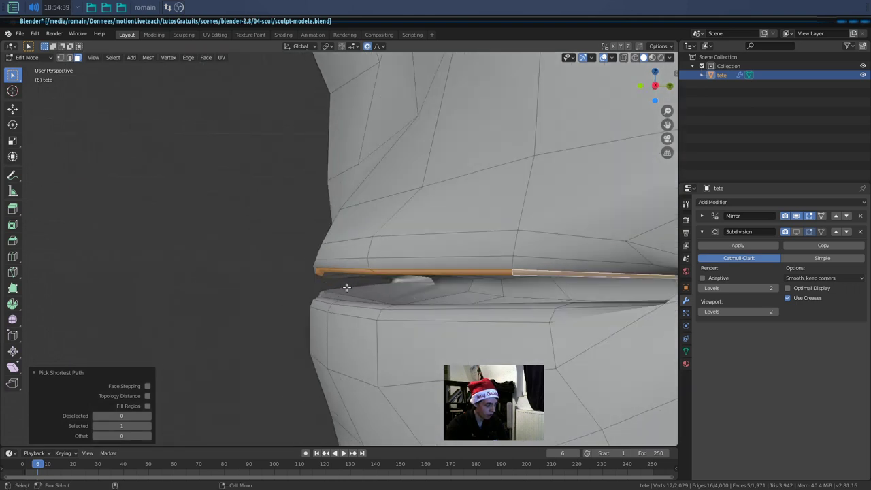
key("g")
key("z")
scroll(346, 293, "up", 3)
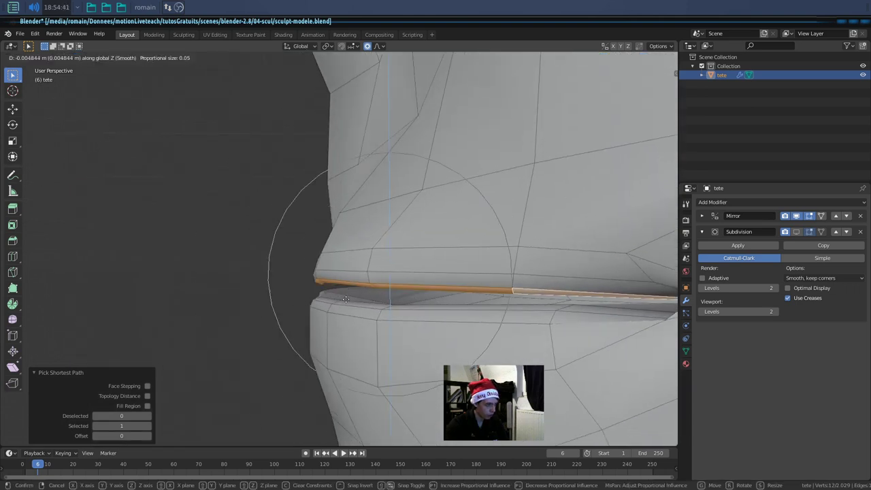
scroll(346, 299, "up", 2)
left_click(346, 307)
- Refine the lip edge further with additional smooth-falloff moves
key("g")
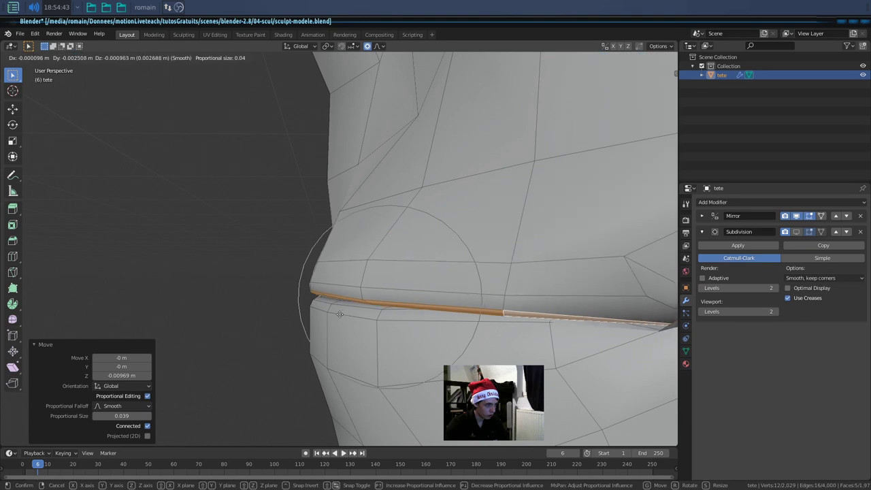
left_click(306, 301)
mouse_move(305, 302)
middle_mouse_down()
mouse_move(471, 297)
mouse_move(373, 316)
mouse_move(410, 322)
middle_mouse_up()
left_click(373, 316)
key("g")
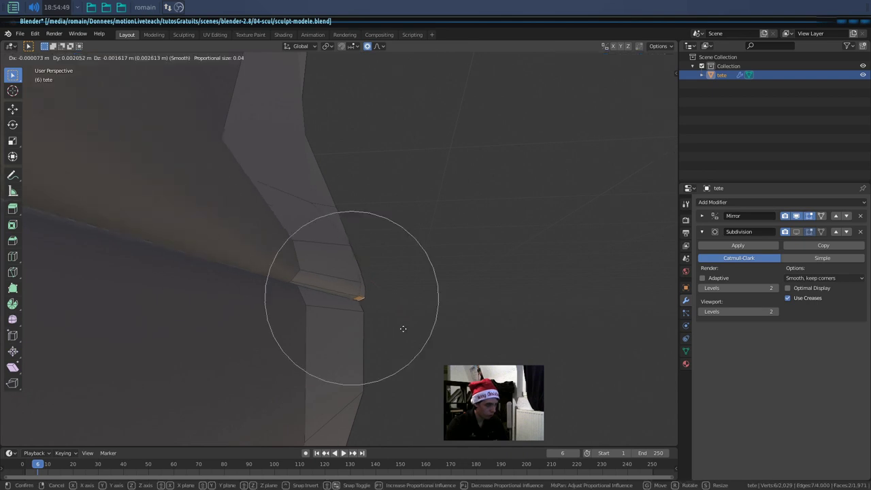
left_click(403, 329)
- Switch to edge select mode and pick a single edge at the mouth corner
mouse_move(408, 327)
middle_mouse_down()
mouse_move(287, 333)
mouse_move(272, 299)
mouse_move(322, 298)
mouse_move(383, 320)
middle_mouse_up()
scroll(293, 330, "down", 2)
key("2")
left_click(379, 317)
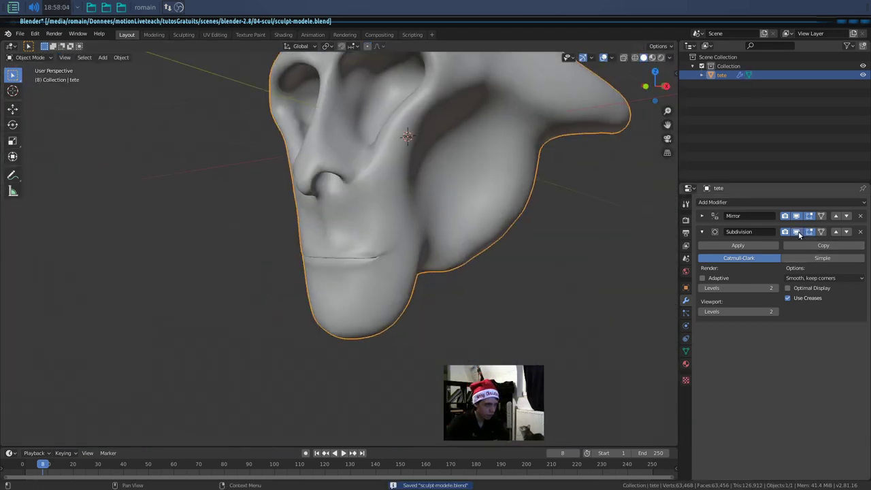
- Delete the Subdivision modifier from the head, leaving only Mirror
mouse_move(390, 292)
middle_mouse_down()
mouse_move(325, 323)
mouse_move(383, 295)
mouse_move(427, 329)
mouse_move(523, 315)
mouse_move(556, 321)
mouse_move(325, 313)
mouse_move(301, 331)
mouse_move(359, 356)
mouse_move(457, 364)
mouse_move(497, 330)
mouse_move(375, 329)
mouse_move(364, 338)
mouse_move(310, 315)
mouse_move(612, 303)
middle_mouse_up()
scroll(325, 323, "up", 3)
scroll(362, 322, "up", 3)
scroll(326, 313, "down", 3)
left_click(860, 231)
- Check the mouth corner in Edit Mode, return to Object Mode and save sculpt-modele.blend
scroll(546, 318, "down", 2)
mouse_move(545, 318)
middle_mouse_down()
mouse_move(364, 310)
mouse_move(327, 236)
mouse_move(395, 247)
middle_mouse_up()
key("Tab")
scroll(361, 306, "up", 3)
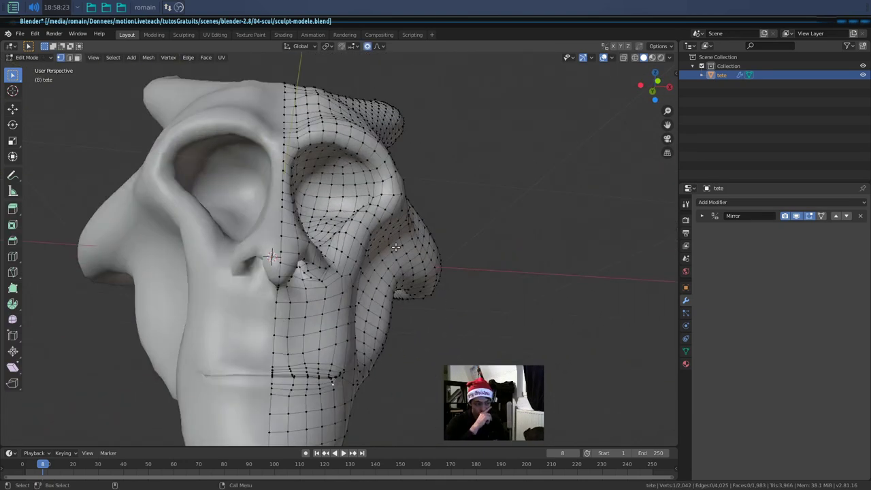
scroll(166, 366, "up", 5)
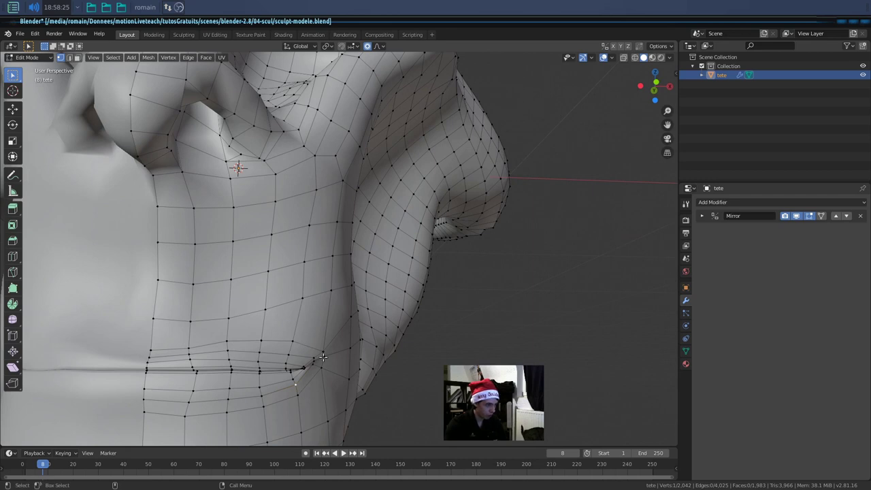
middle_click_drag(299, 367, 301, 274, "shift")
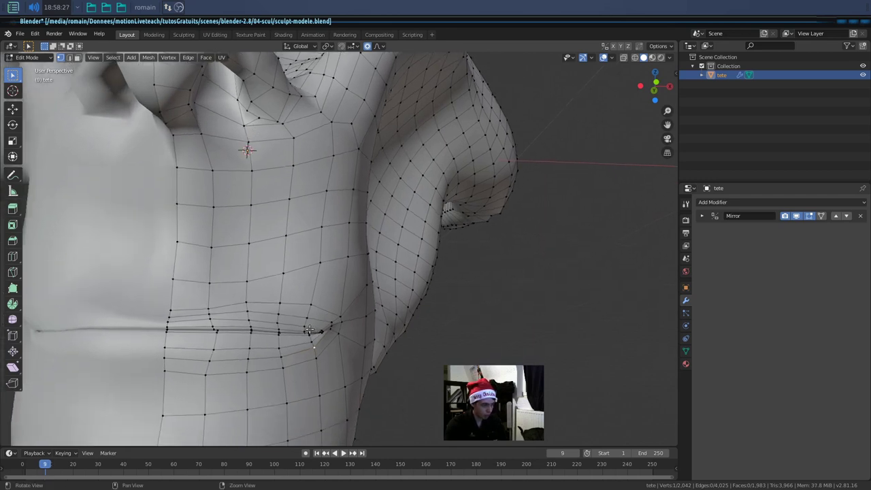
scroll(302, 274, "up", 3)
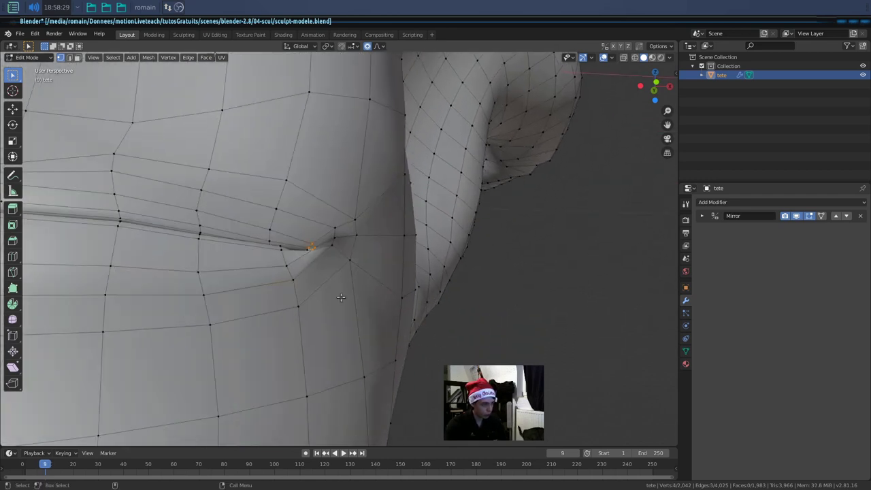
scroll(373, 344, "down", 6)
middle_click_drag(373, 344, 374, 342)
key("Tab")
key("ctrl+s")
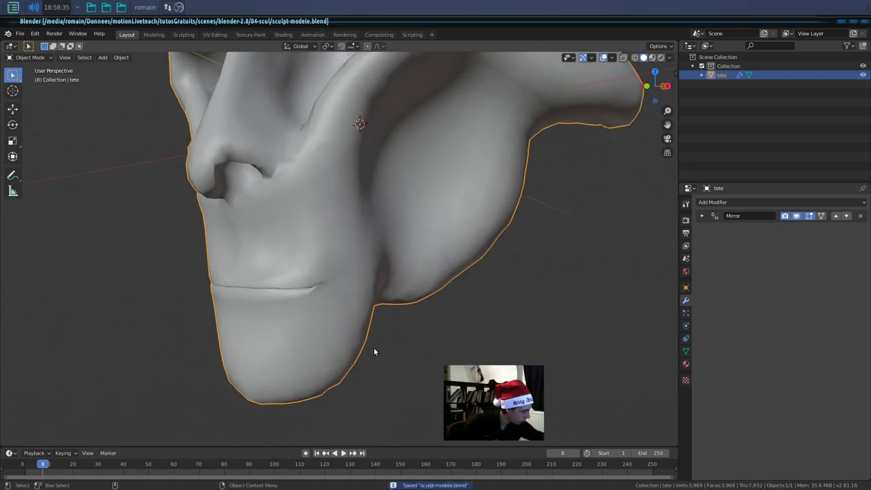
- View the whole head from the front and expand the Mirror modifier settings
scroll(370, 348, "down", 5)
mouse_move(371, 348)
middle_mouse_down()
mouse_move(358, 334)
mouse_move(384, 339)
middle_mouse_up()
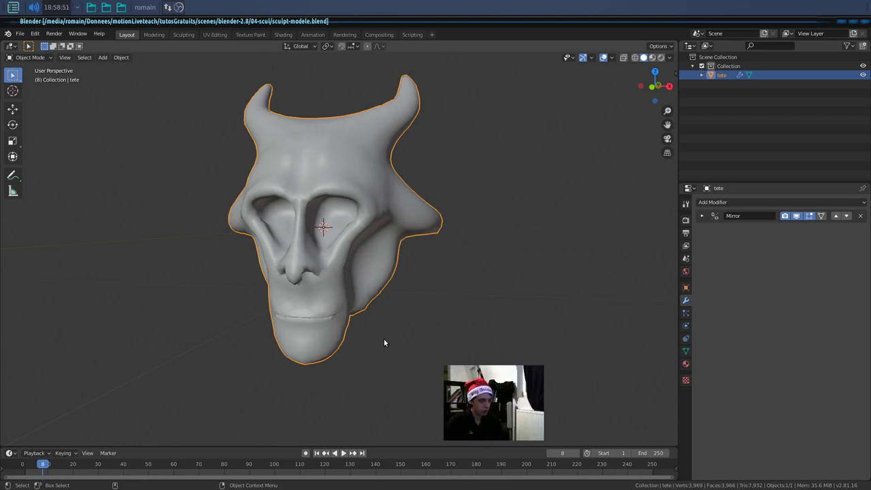
left_click(701, 216)
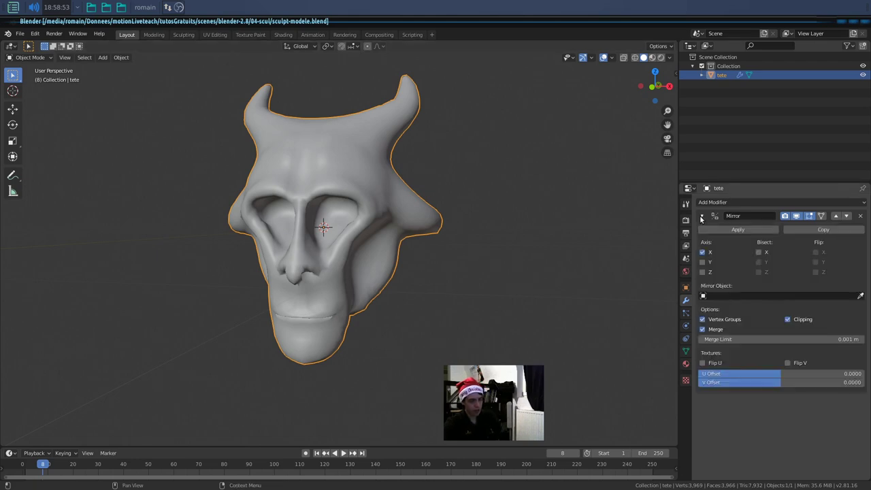
- Apply the Mirror modifier and check the resulting full 3,966-face mesh in Edit Mode
left_click(738, 231)
scroll(456, 279, "up", 2)
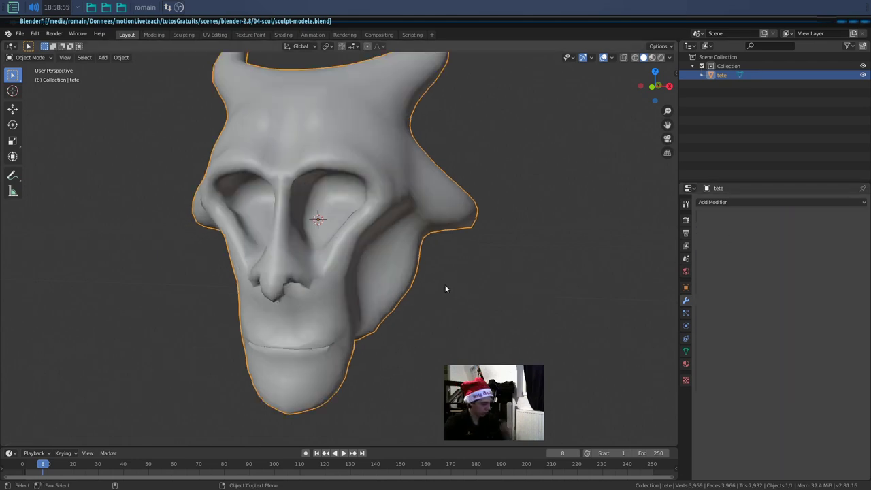
key("Tab")
scroll(324, 236, "down", 3)
key("Tab")
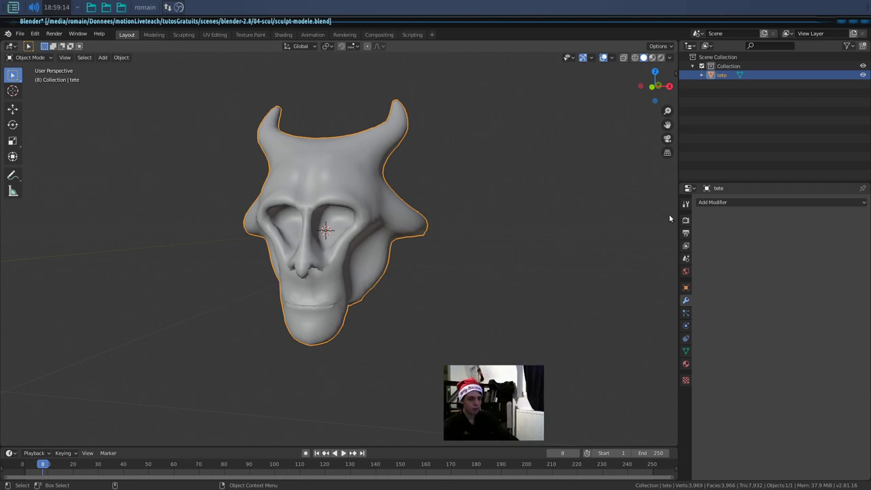
- Add a Multiresolution modifier, lower Quality from 3 to 1, and subdivide twice to level 2
left_click(721, 202)
left_click(681, 312)
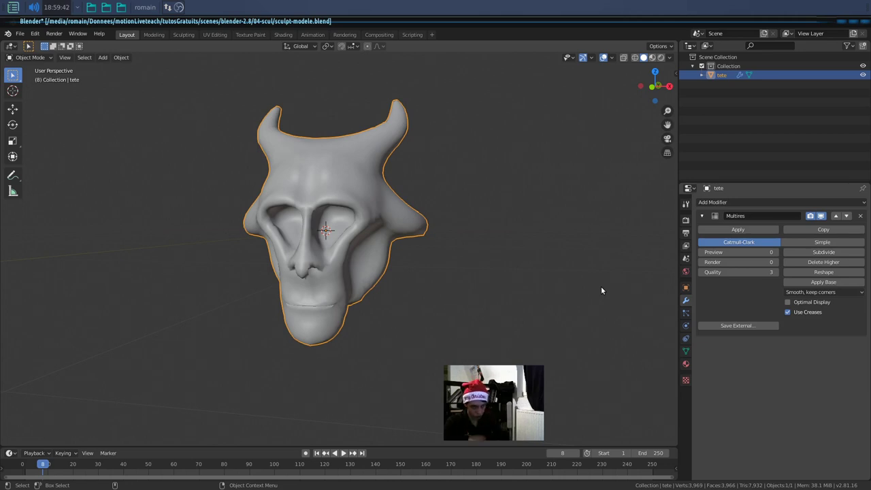
left_click_drag(726, 271, 708, 272)
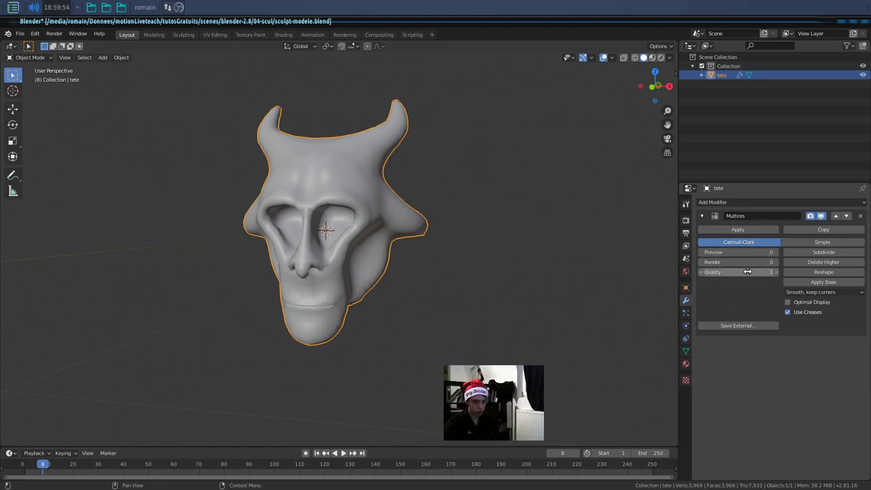
left_click(823, 252)
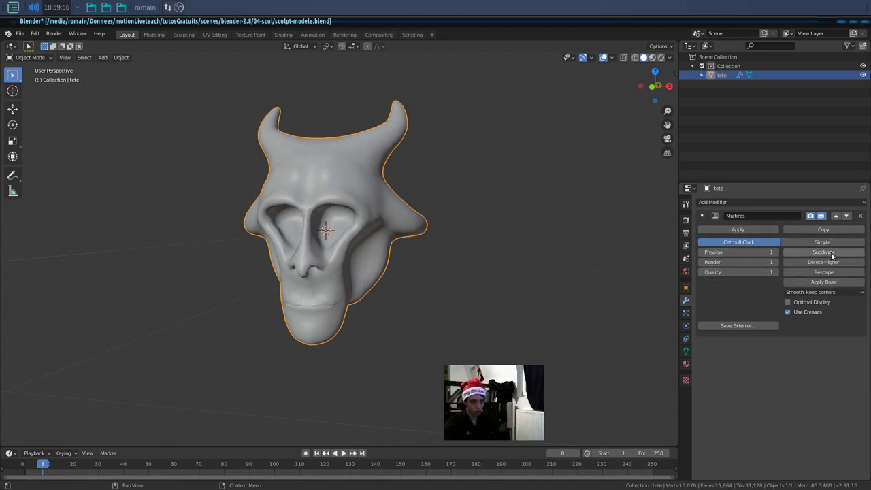
left_click(830, 252)
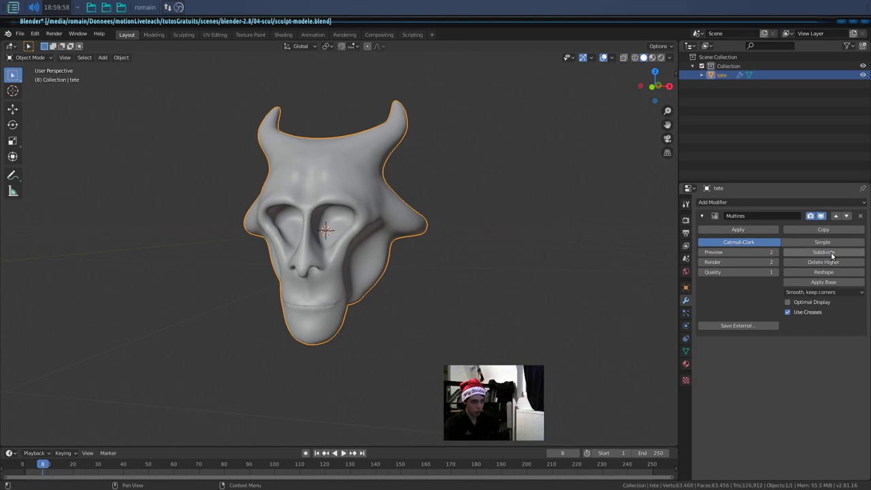
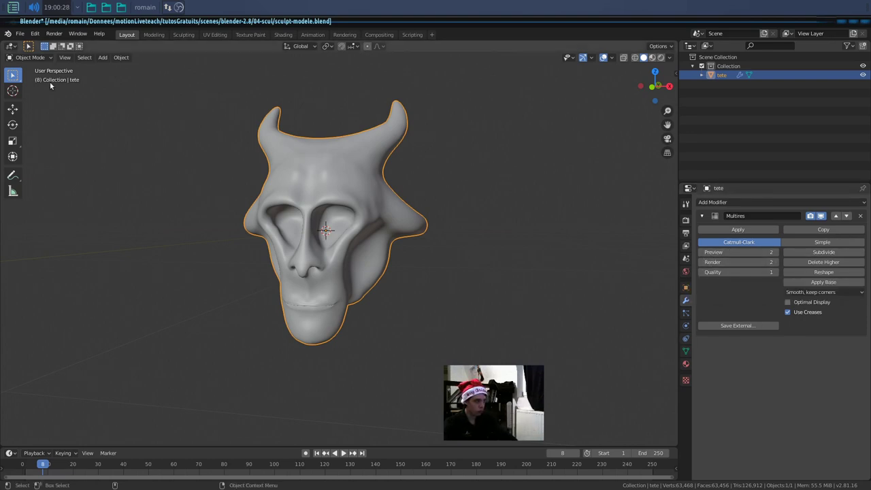
- Enter Sculpt Mode and try Multires preview levels 1 and 0, then restore level 2
left_click(31, 57)
left_click(34, 89)
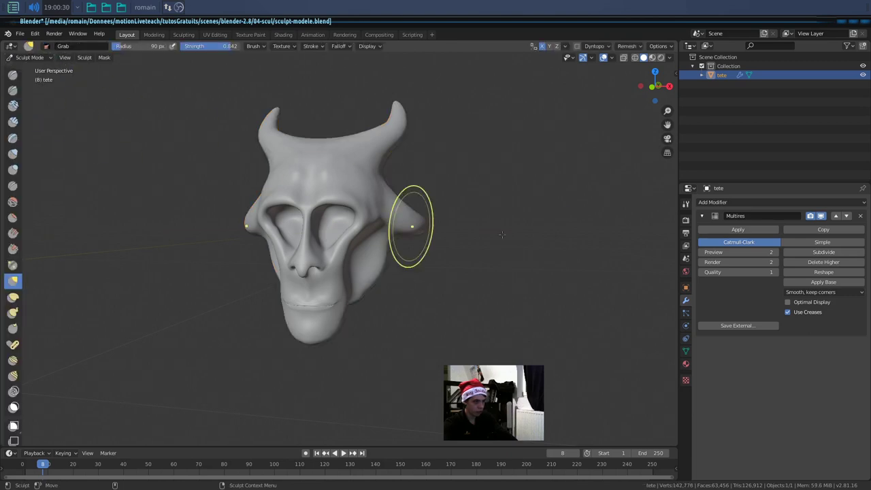
left_click_drag(767, 262, 764, 264)
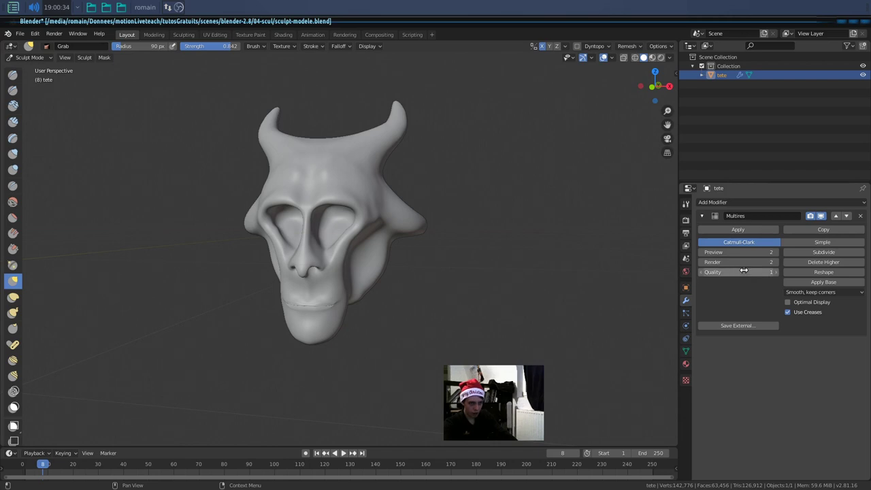
left_click(701, 253)
left_click(701, 253)
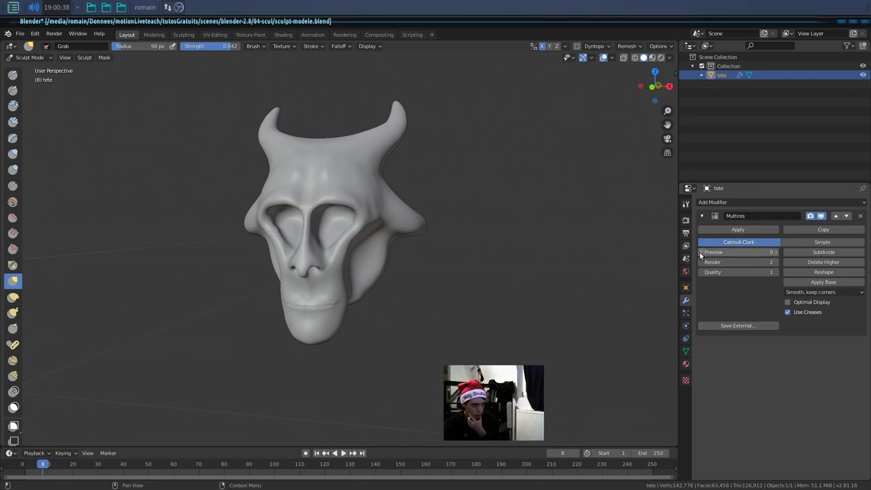
scroll(374, 200, "up", 5)
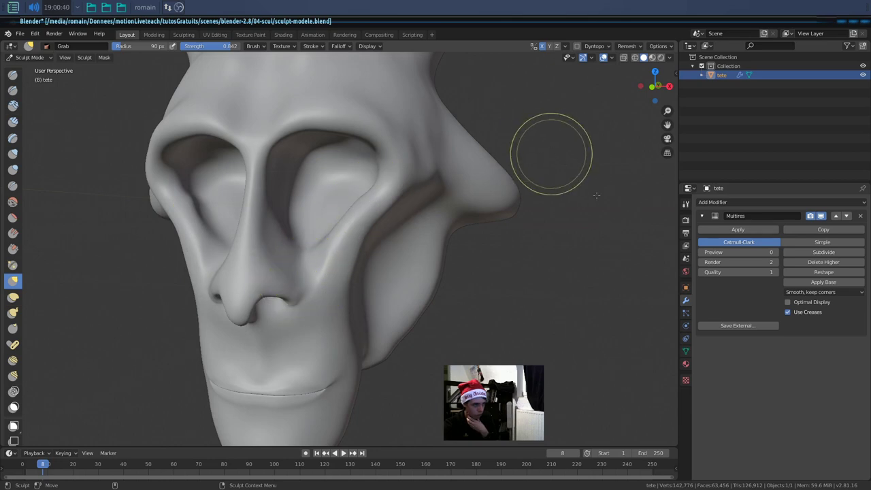
left_click(774, 253)
left_click(775, 253)
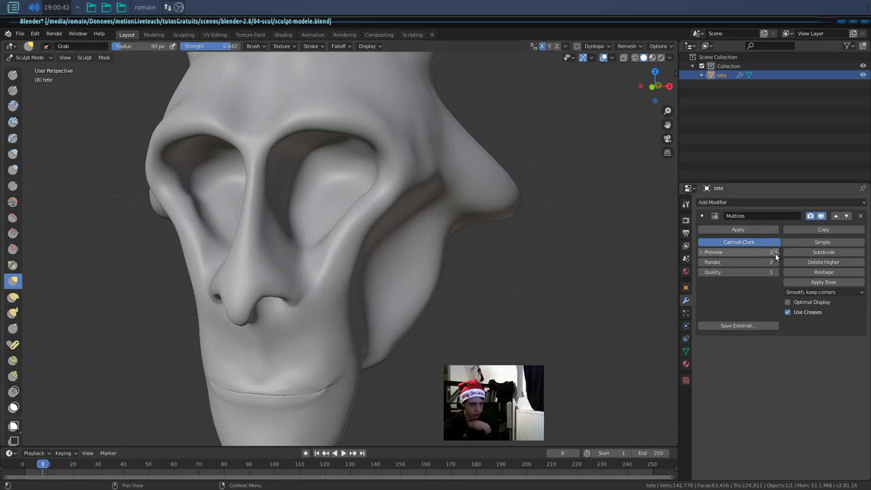
- Drop the Multires render level to 0, restore it to 2, and return to Object Mode
left_click(701, 262)
left_click(701, 263)
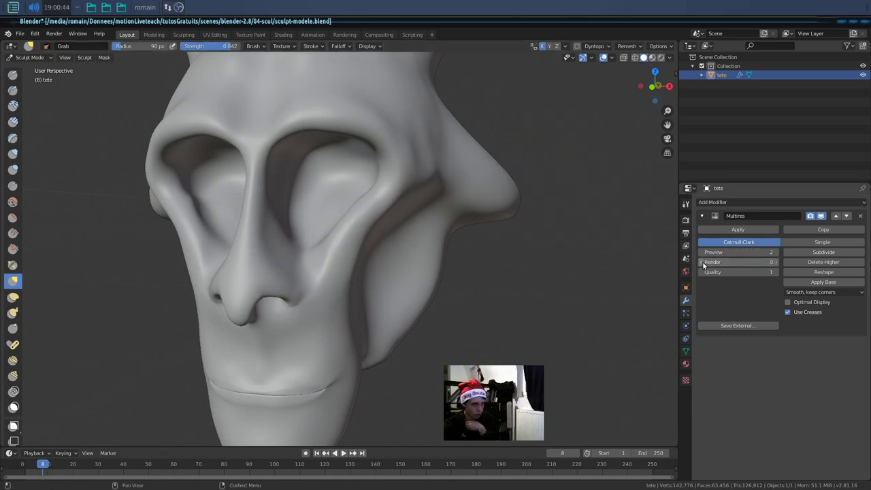
left_click(774, 262)
left_click(775, 261)
scroll(313, 304, "up", 5)
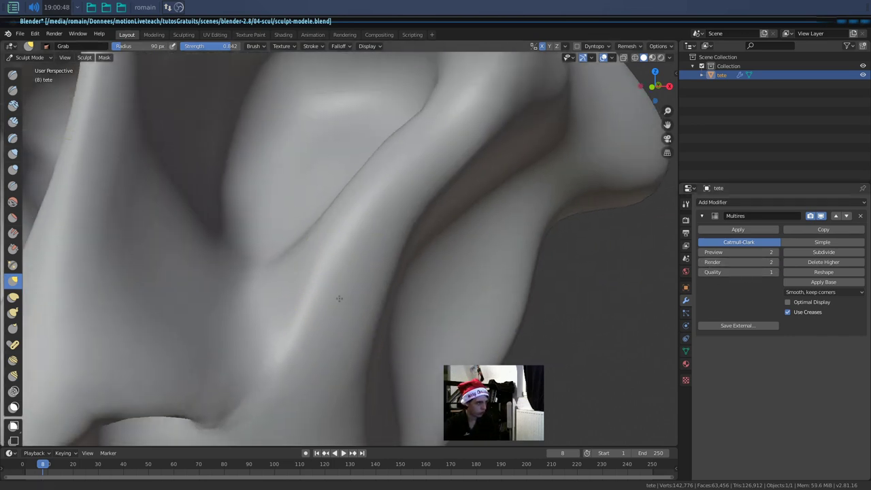
scroll(306, 285, "down", 5)
scroll(302, 272, "down", 1)
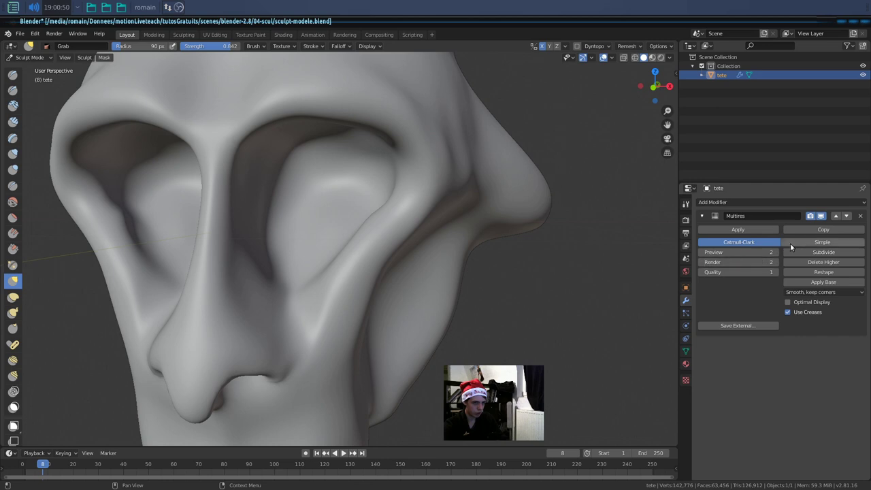
key("ctrl+Tab")
middle_click_drag(477, 272, 405, 229)
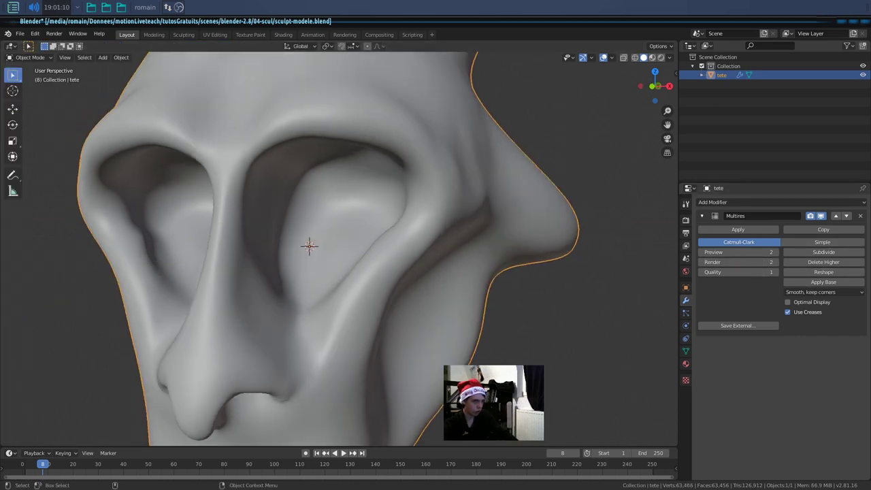
- Back in Sculpt Mode, test lower Multires preview and render levels, then restore both to 2
left_click(28, 58)
left_click(27, 87)
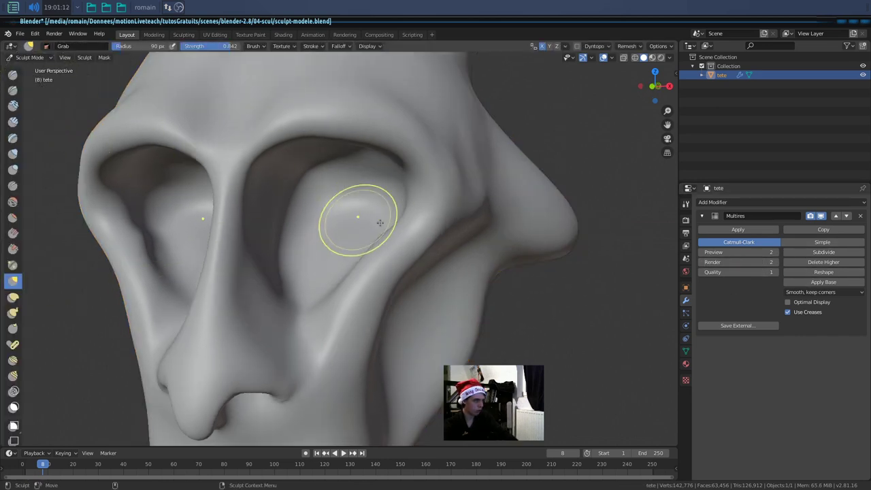
middle_click_drag(480, 210, 395, 218)
left_click(700, 262)
left_click(701, 252)
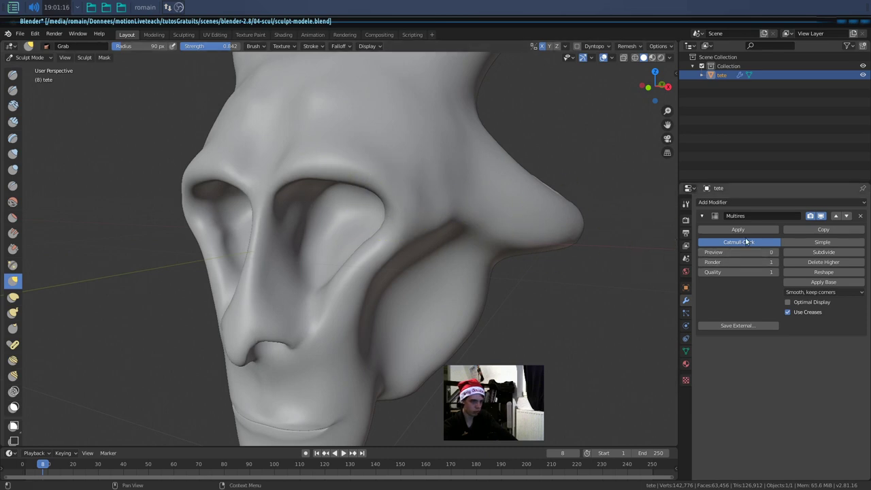
left_click(774, 251)
left_click(774, 252)
left_click(774, 262)
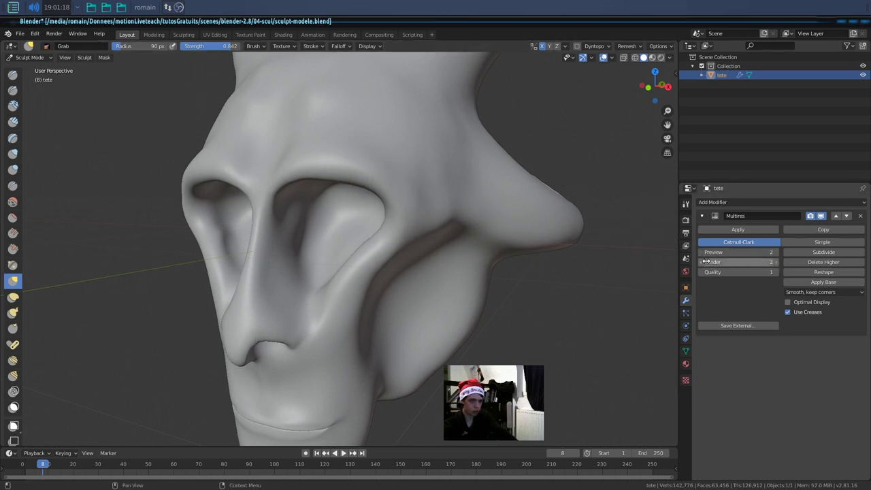
mouse_move(334, 184)
middle_mouse_down()
mouse_move(359, 297)
mouse_move(350, 228)
mouse_move(405, 237)
middle_mouse_up()
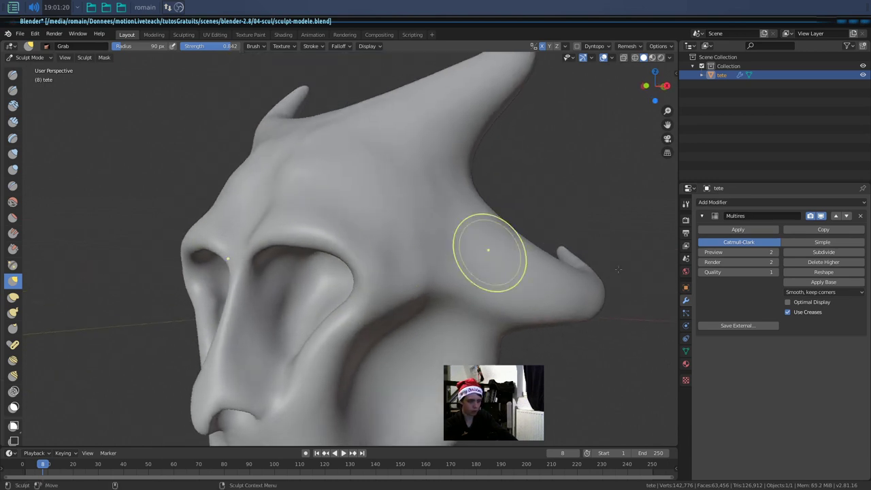
left_click_drag(340, 237, 509, 282)
key("ctrl+z")
mouse_move(578, 248)
middle_mouse_down()
mouse_move(473, 238)
mouse_move(517, 237)
middle_mouse_up()
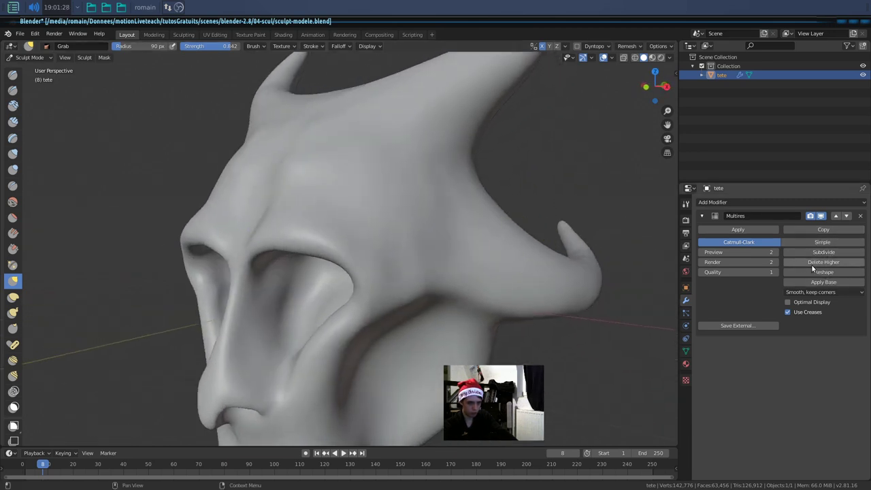
- Delete the higher Multires levels and set the preview level to 1
left_click(814, 263)
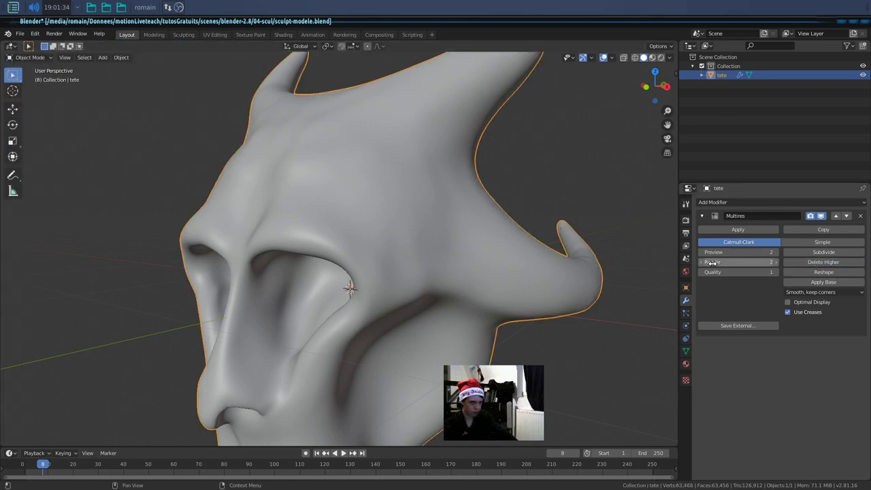
left_click(702, 252)
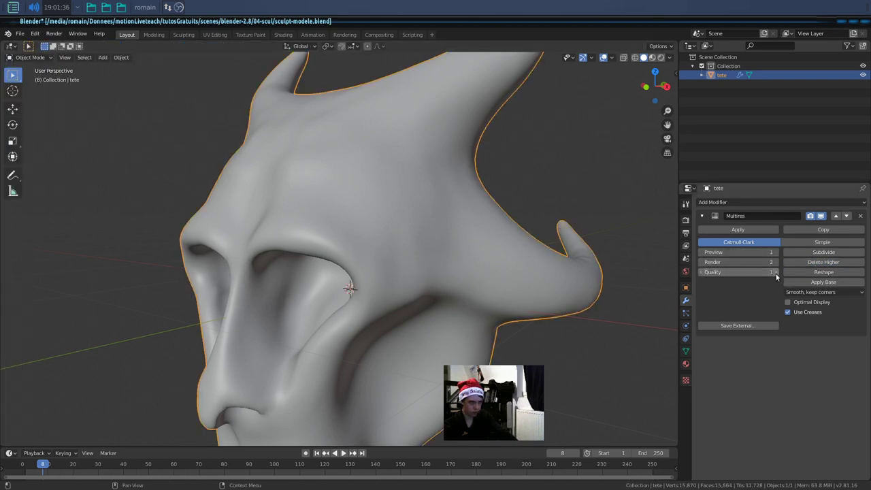
mouse_move(517, 259)
middle_mouse_down()
mouse_move(401, 262)
mouse_move(432, 227)
mouse_move(367, 242)
mouse_move(401, 272)
mouse_move(346, 195)
mouse_move(319, 237)
middle_mouse_up()
middle_click_drag(406, 246, 442, 269)
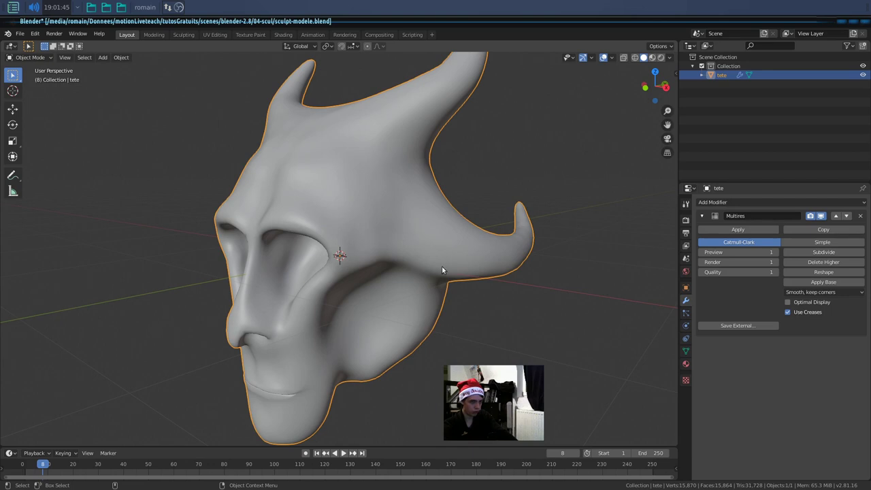
left_click(29, 58)
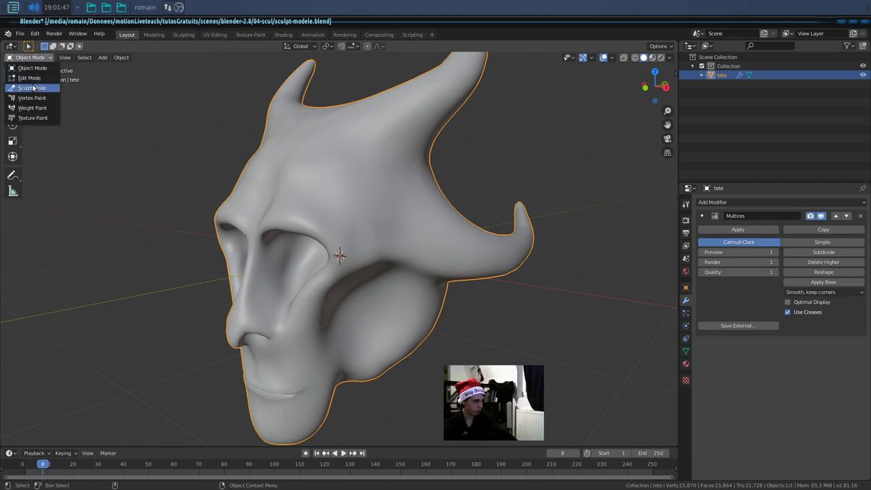
- Enter Sculpt Mode and select the Clay Strips brush
left_click(31, 89)
scroll(245, 176, "up", 3)
scroll(318, 207, "up", 1)
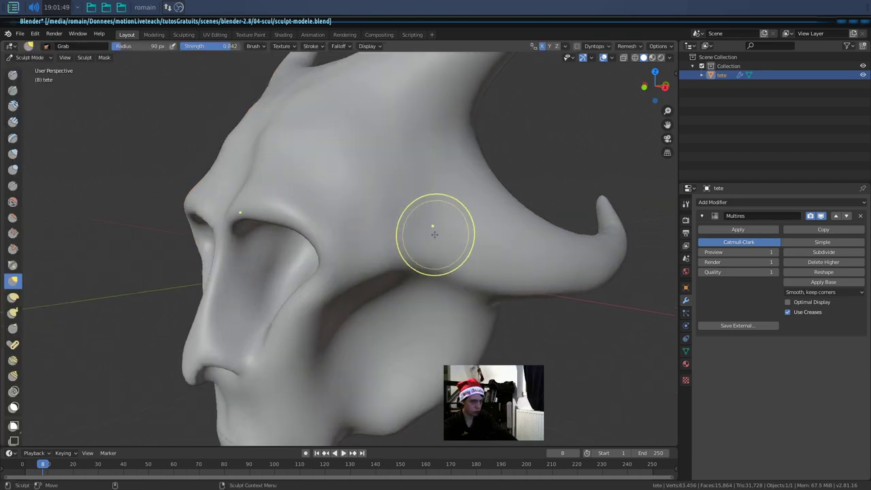
middle_click_drag(327, 182, 311, 214)
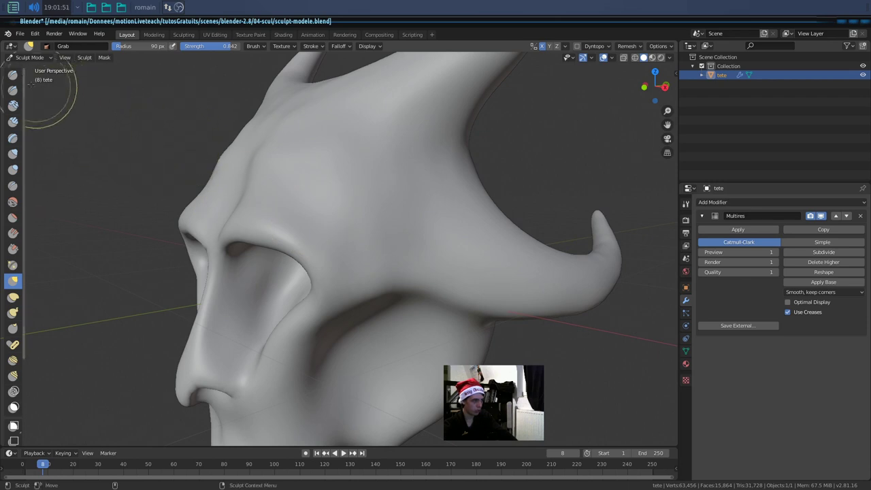
left_click(13, 75)
mouse_move(92, 109)
middle_mouse_down()
mouse_move(229, 178)
mouse_move(306, 204)
middle_mouse_up()
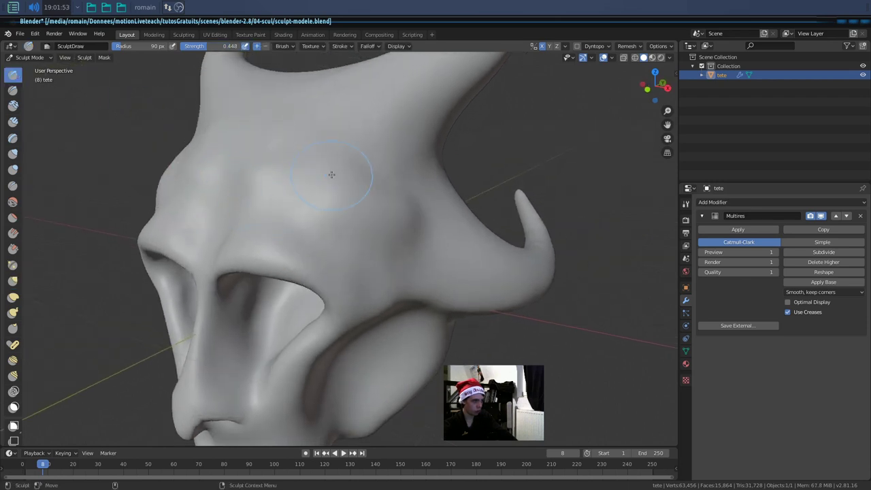
left_click(13, 121)
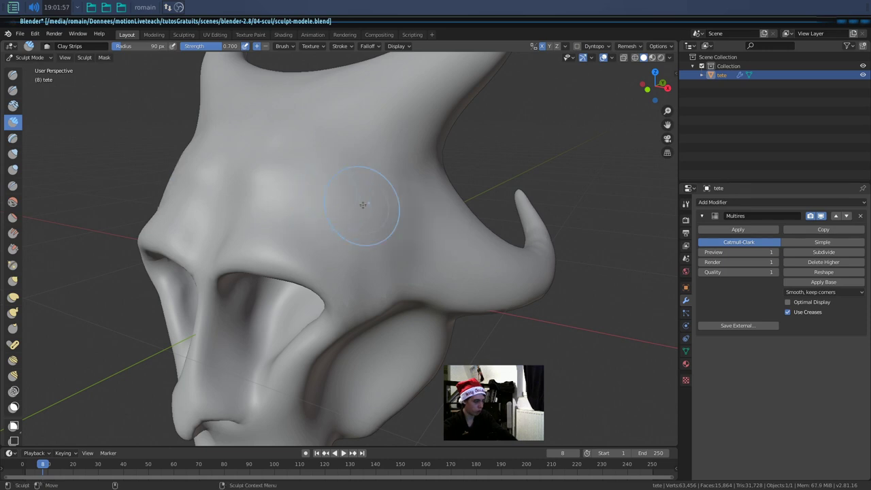
- Set the Clay Strips brush strength and radius, then look around the horned head
key("shift+f")
left_click(398, 203)
key("f")
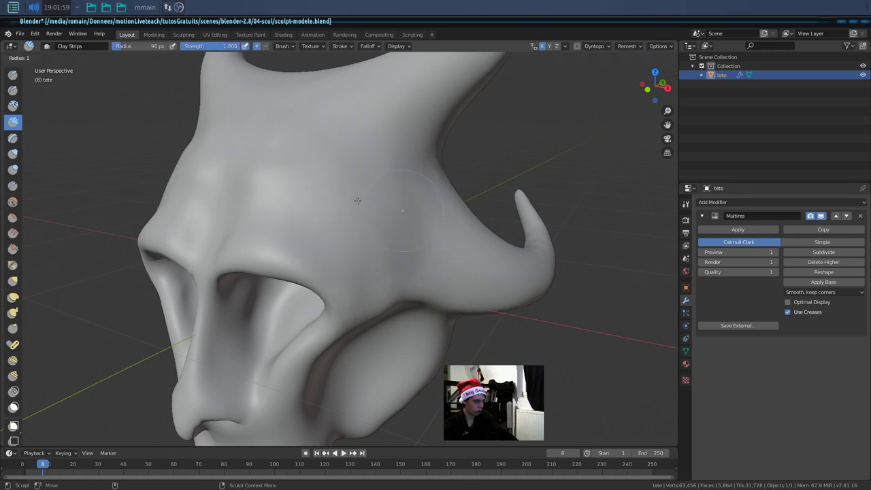
left_click(364, 204)
middle_click_drag(470, 262, 441, 215)
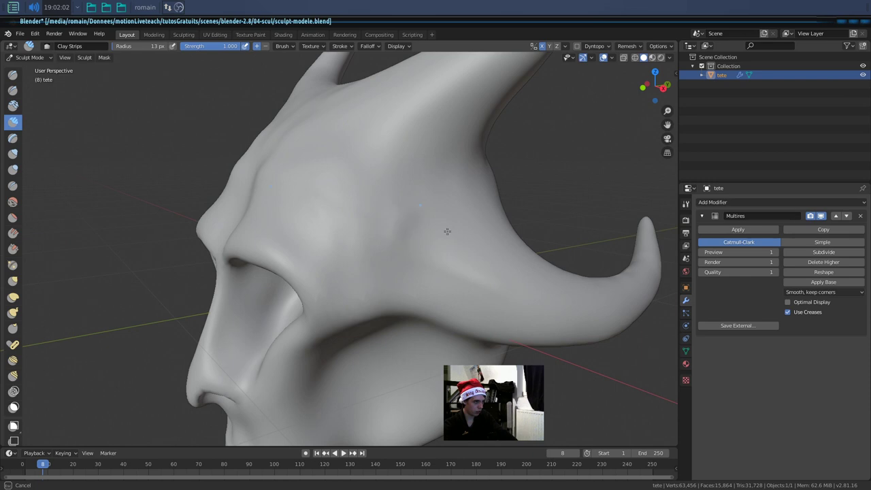
scroll(369, 195, "up", 3)
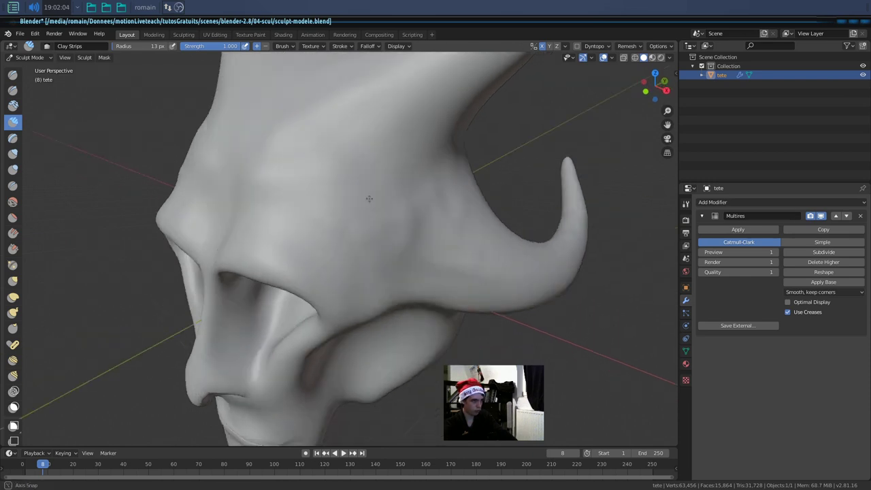
middle_click_drag(369, 194, 350, 261)
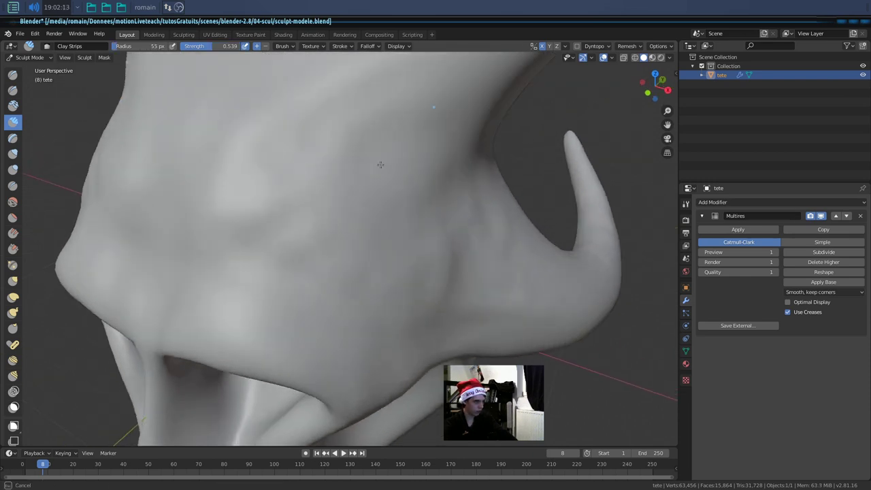
mouse_move(380, 165)
middle_mouse_down()
mouse_move(352, 156)
mouse_move(423, 158)
middle_mouse_up()
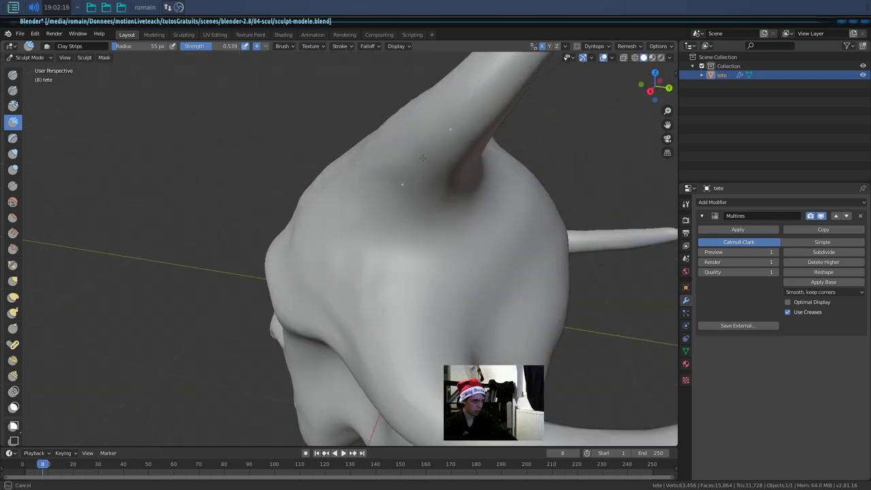
middle_click_drag(407, 354, 572, 367)
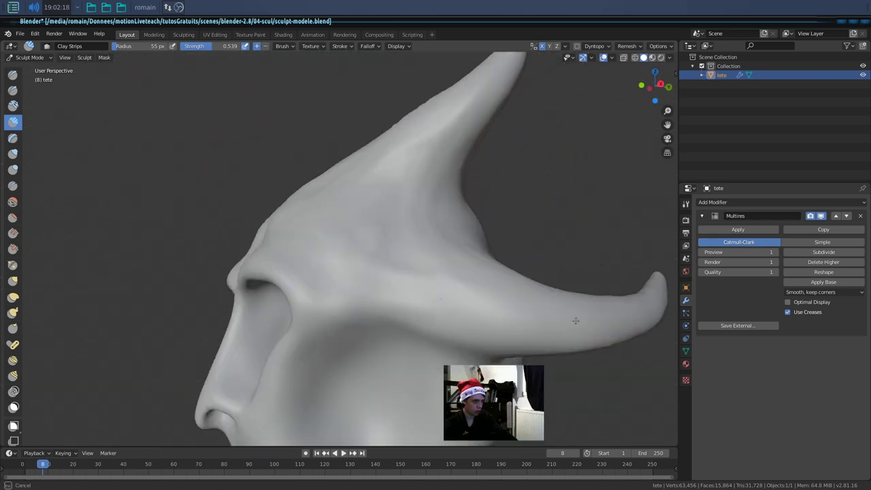
middle_click_drag(501, 305, 417, 322)
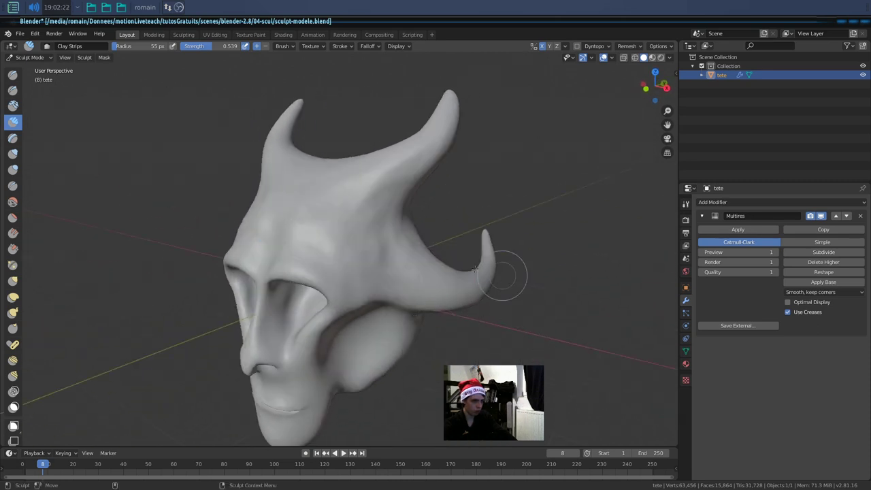
left_click(29, 57)
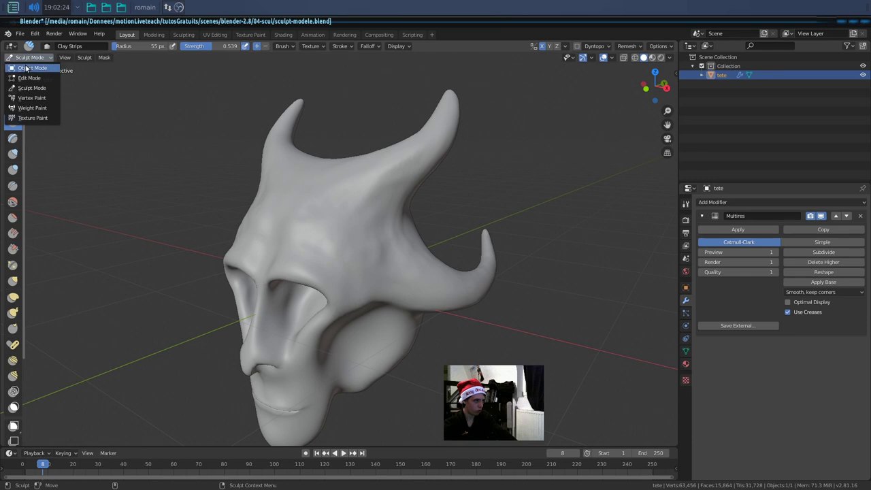
- In Object Mode, subdivide the Multires modifier back up to level 2
left_click(31, 66)
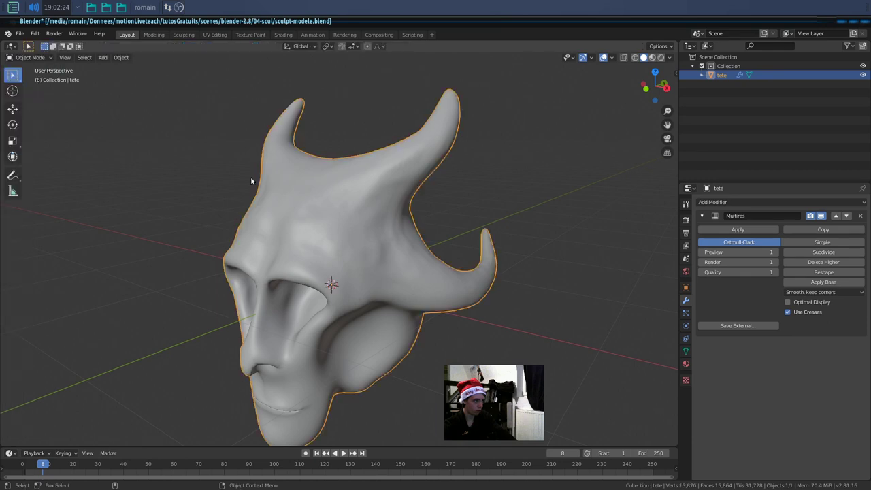
left_click(796, 253)
scroll(405, 246, "up", 2)
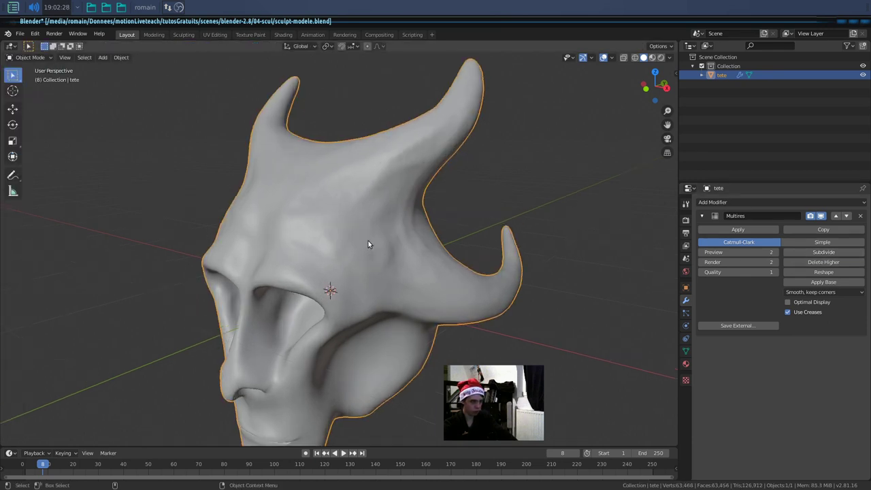
scroll(404, 246, "up", 3)
scroll(405, 242, "up", 1)
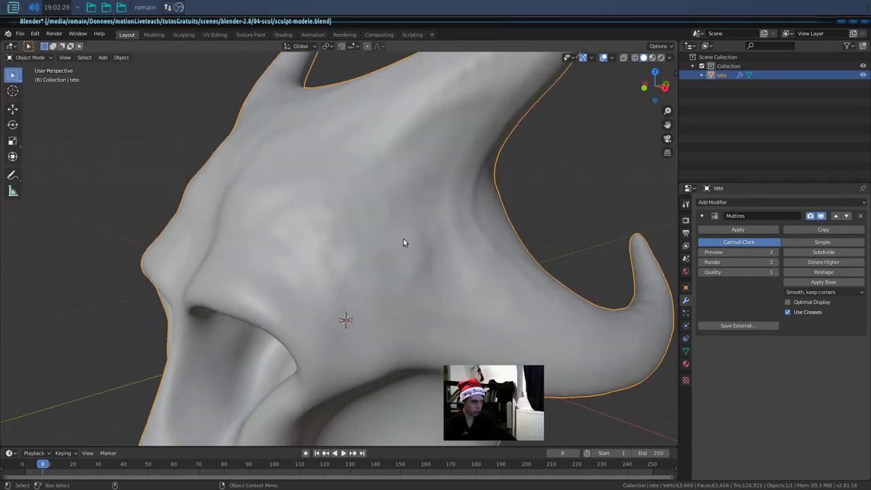
- Return to Sculpt Mode and carve Clay Strips wrinkle grooves into the forehead
left_click(29, 57)
left_click(29, 88)
left_click_drag(419, 260, 346, 190)
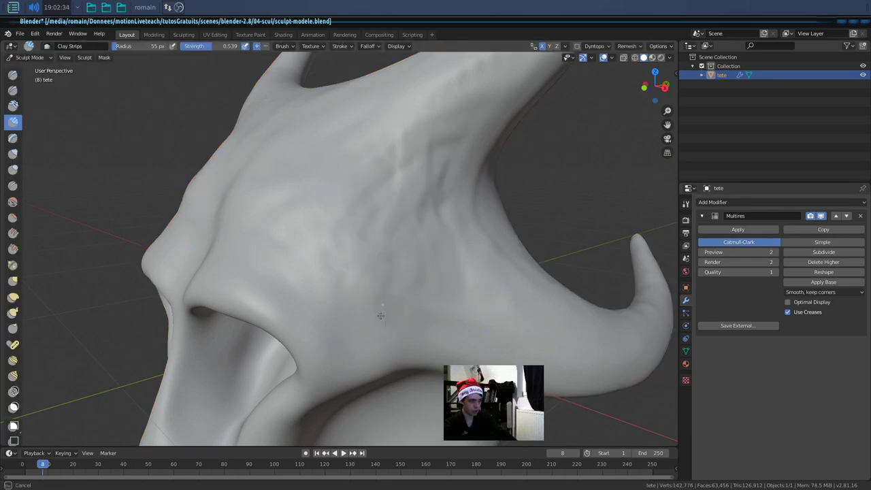
mouse_move(456, 187)
left_mouse_down()
mouse_move(422, 218)
mouse_move(430, 242)
left_mouse_up()
mouse_move(432, 283)
middle_mouse_down()
mouse_move(390, 181)
mouse_move(475, 213)
mouse_move(458, 244)
middle_mouse_up()
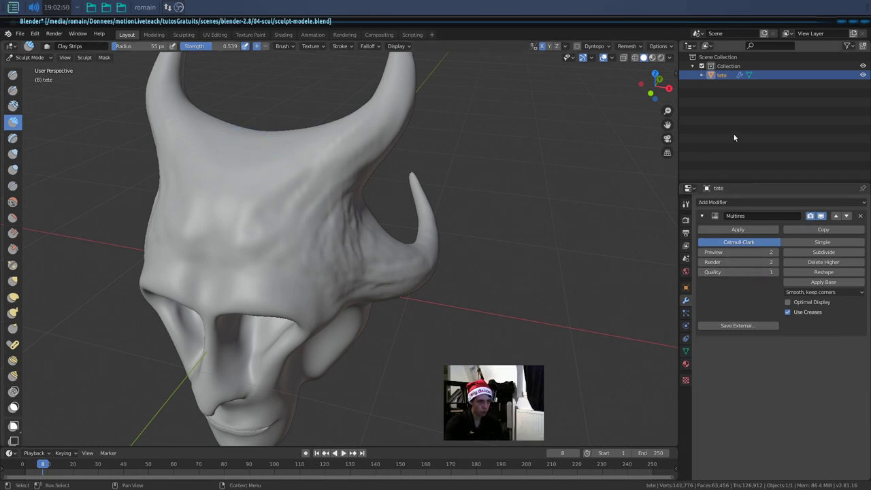
- Show the sidebar's Tool settings and browse the brush options and texture panels
key("n")
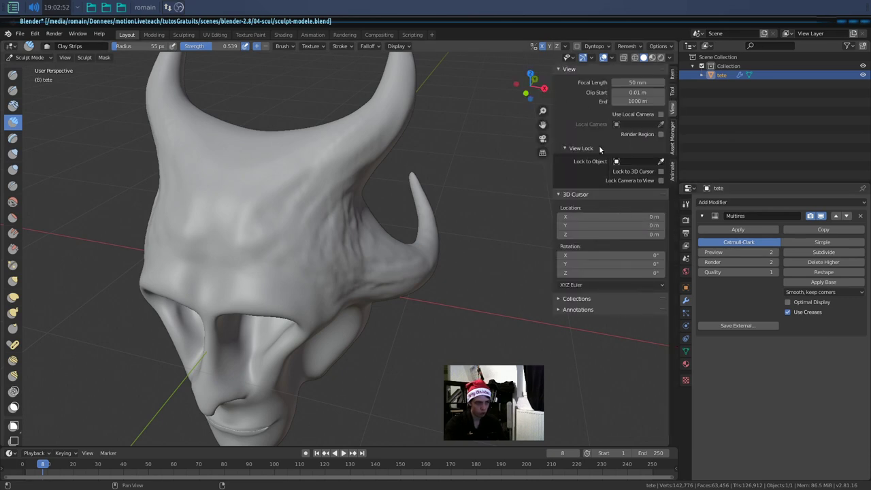
left_click(672, 73)
left_click(673, 89)
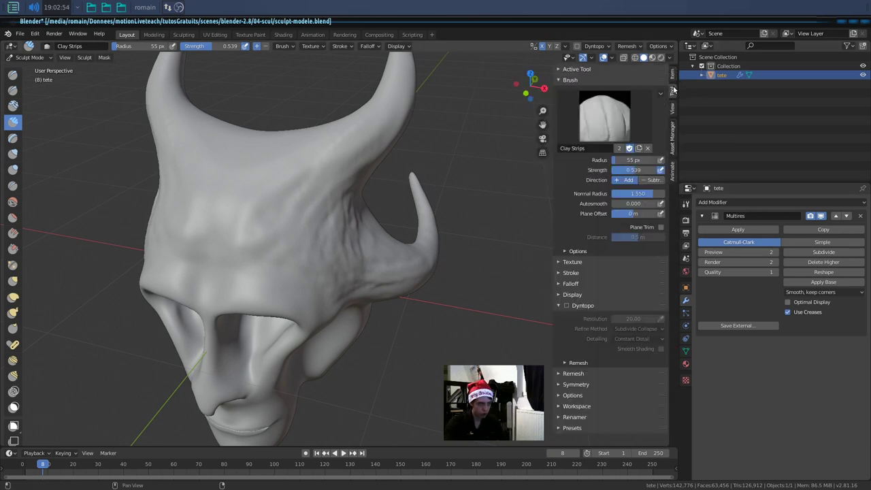
left_click(575, 252)
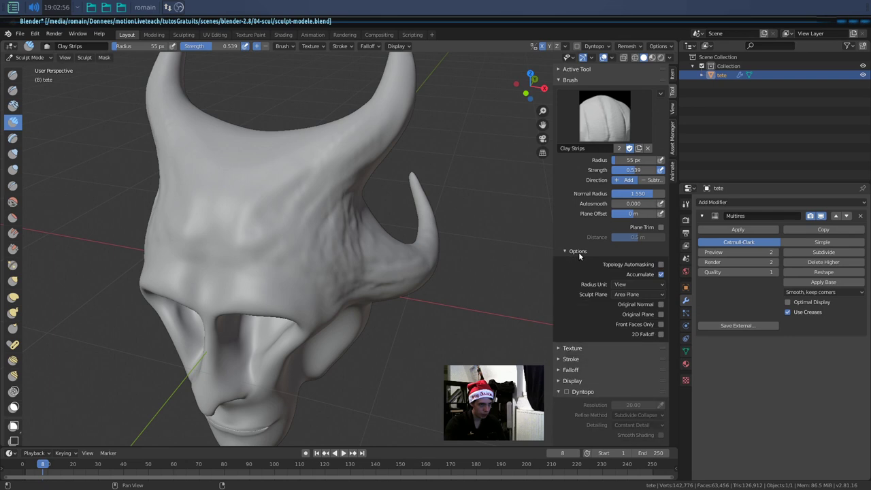
left_click(576, 251)
left_click(576, 262)
left_click(578, 262)
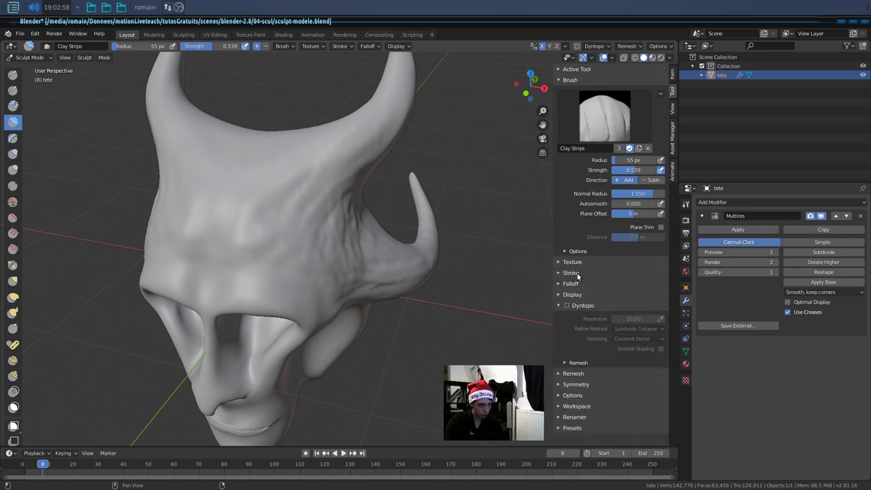
- Browse the Dyntopo, sculpt options and brush preset panels, then hide the sidebar
left_click(558, 306)
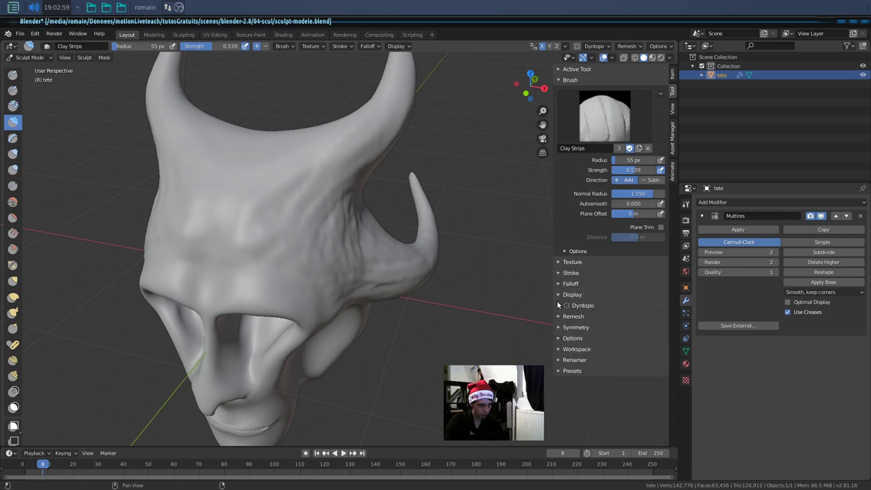
left_click(559, 339)
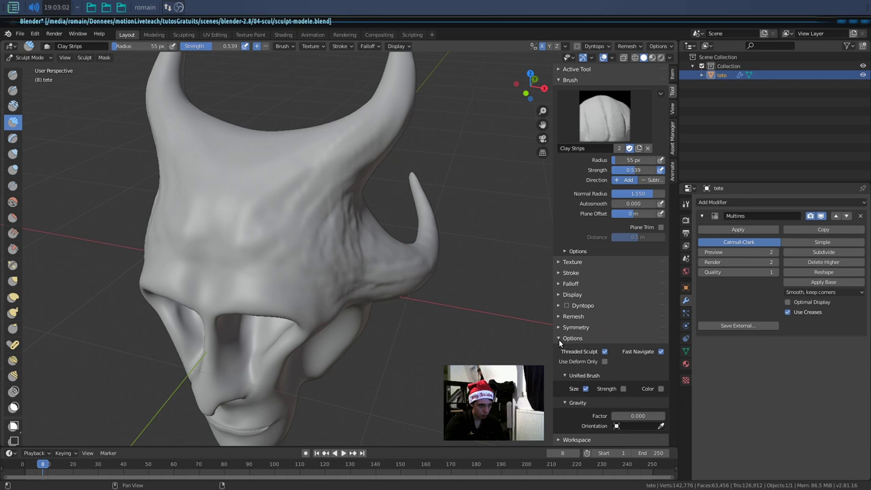
scroll(560, 342, "down", 1)
left_click(555, 317)
left_click(559, 371)
left_click(559, 371)
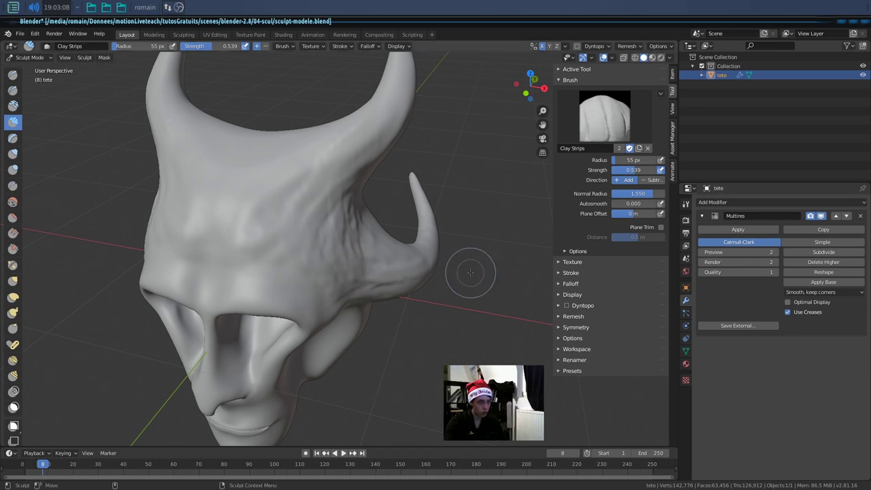
key("n")
- View the brush's detailed settings, then switch to Chrome and open a new tab
middle_click_drag(491, 287, 409, 251)
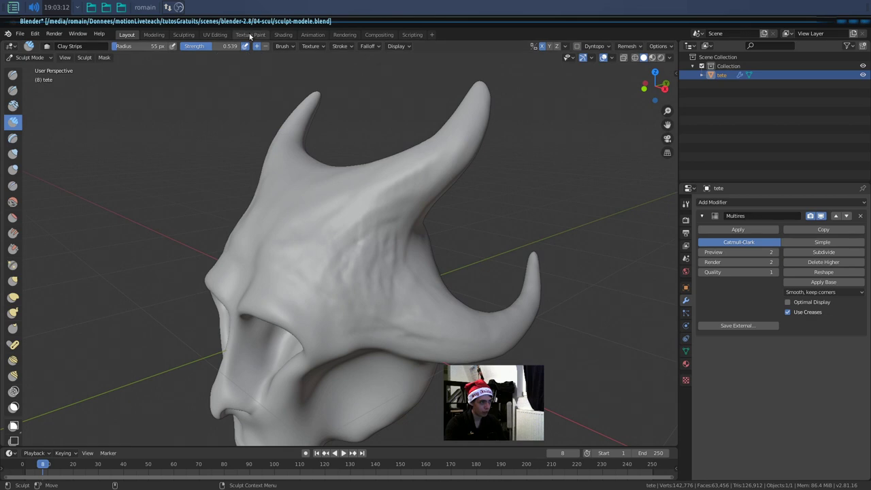
left_click(284, 47)
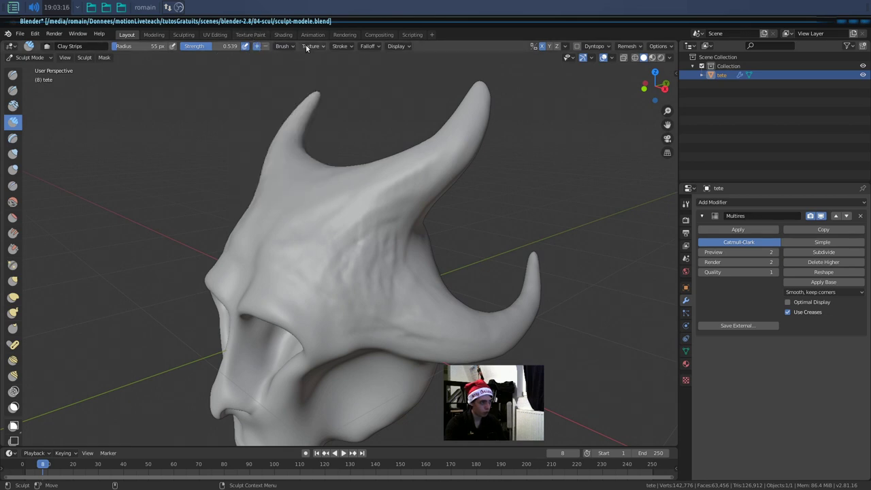
key("alt+Tab")
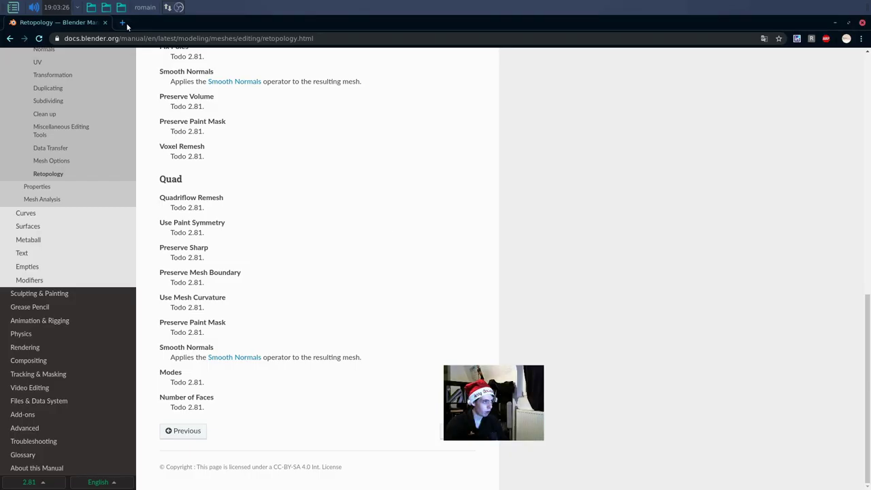
left_click(126, 23)
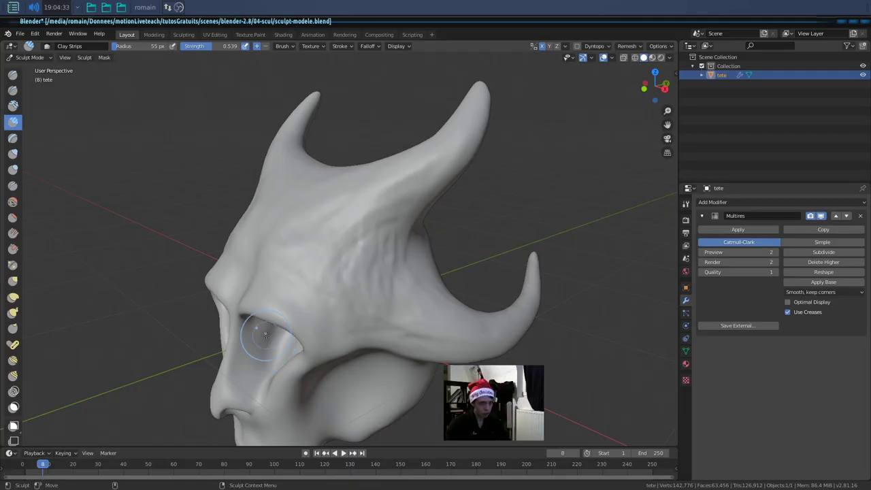
key("alt+Tab")
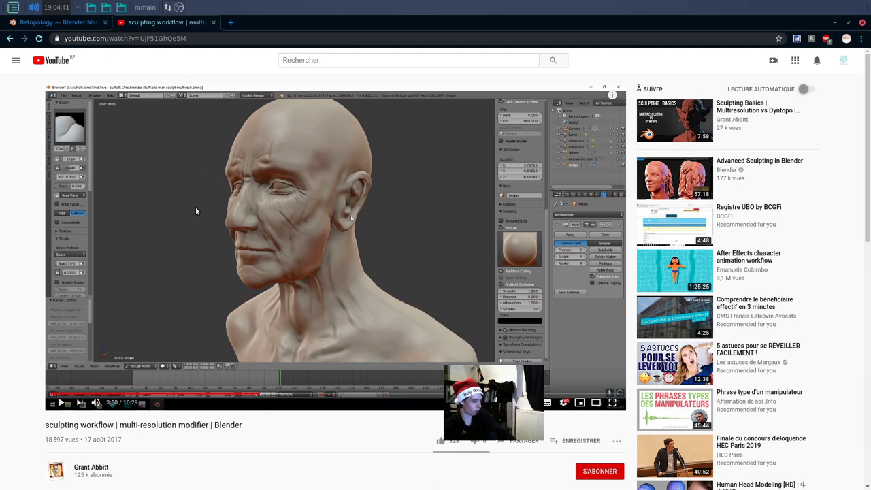
left_click(213, 23)
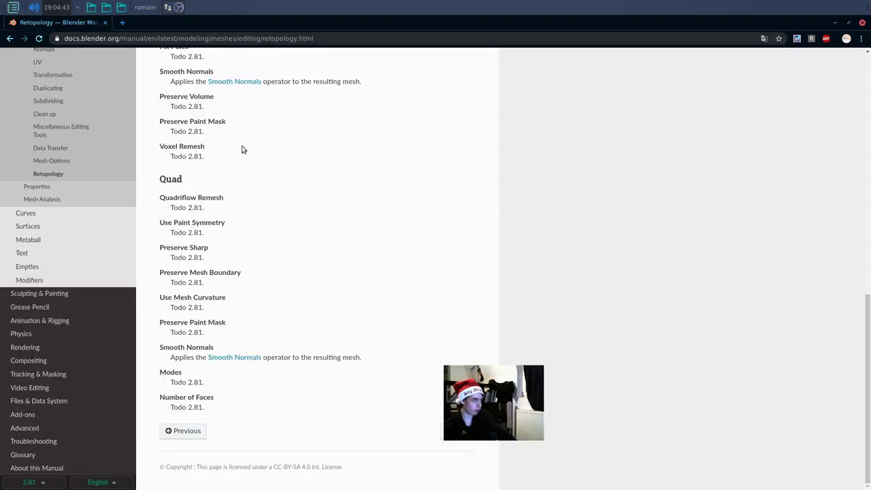
key("alt+Tab")
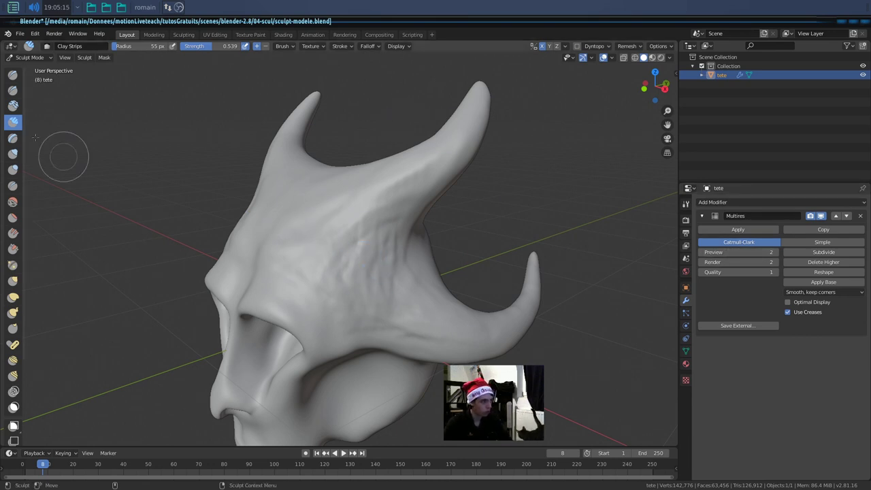
left_click(29, 57)
- In Object Mode, delete higher Multires levels and keep Catmull-Clark after trying Simple subdivision
left_click(30, 69)
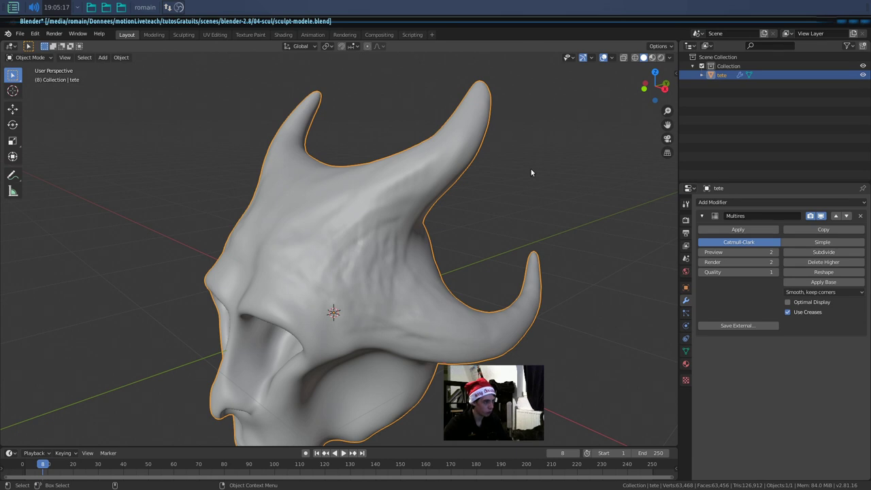
left_click(815, 266)
left_click(817, 266)
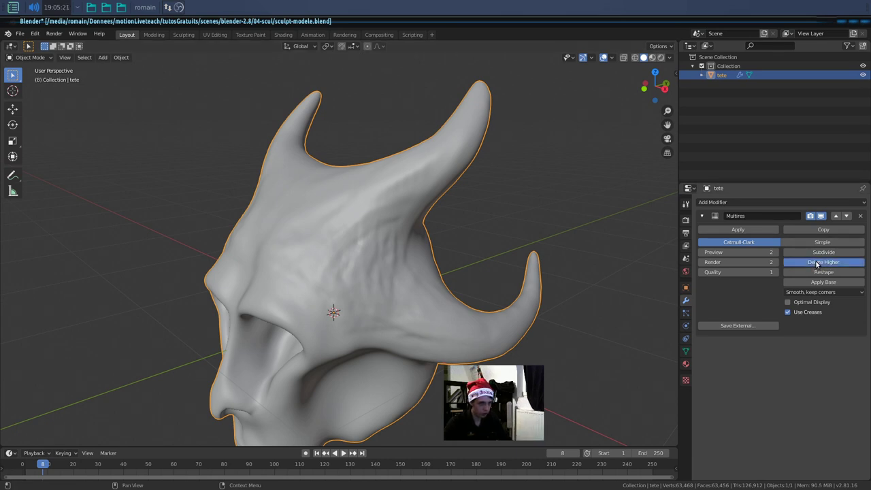
left_click(796, 243)
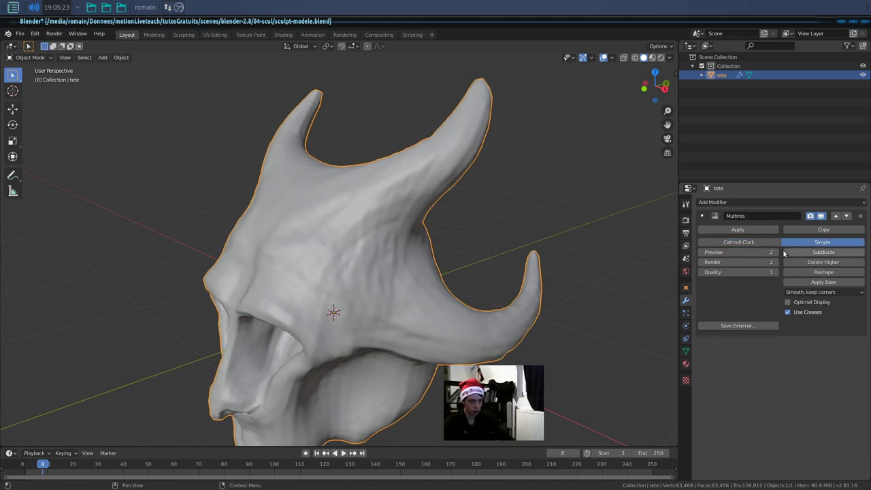
left_click(769, 242)
left_click(807, 243)
left_click(776, 243)
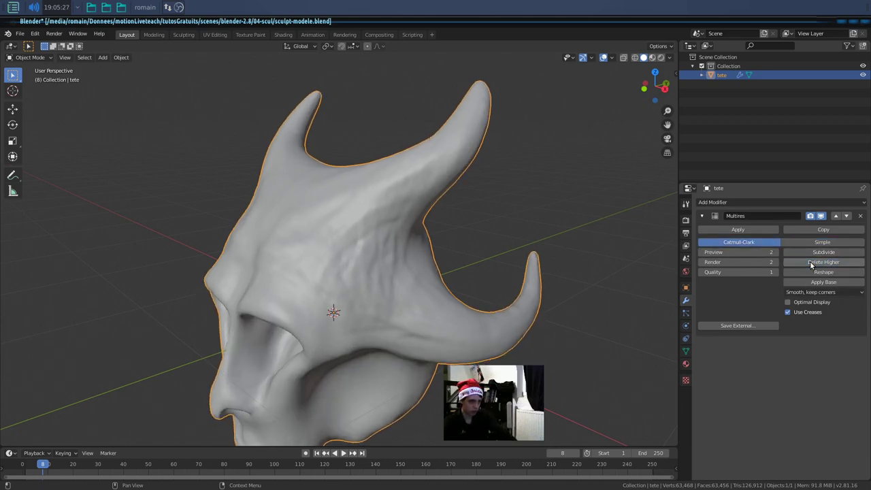
- Remove the Multires modifier and add a new Multires modifier to the head
left_click(860, 215)
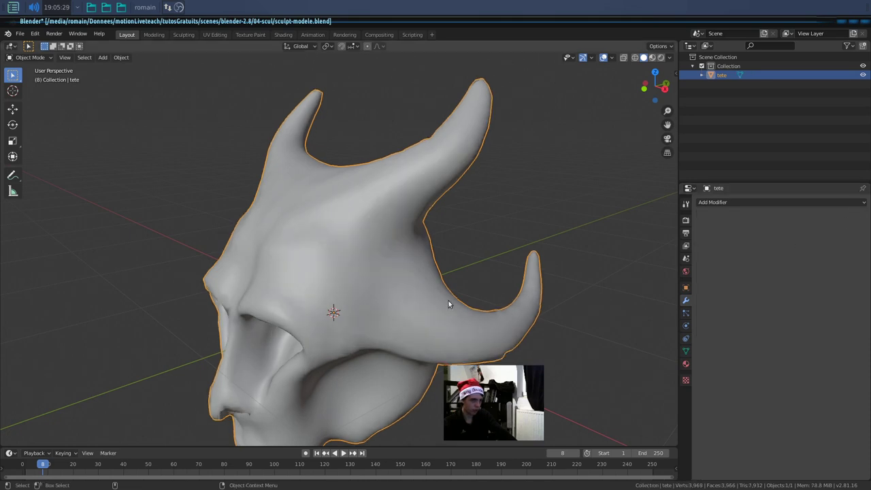
left_click(732, 203)
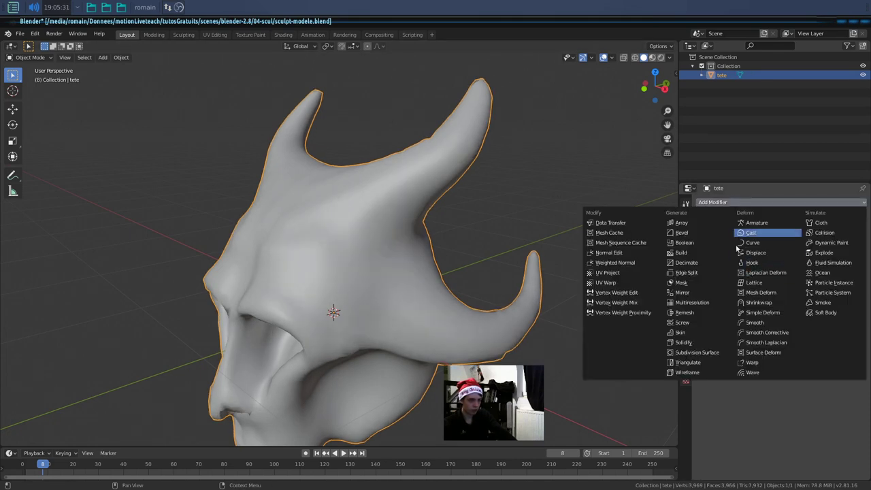
left_click(692, 302)
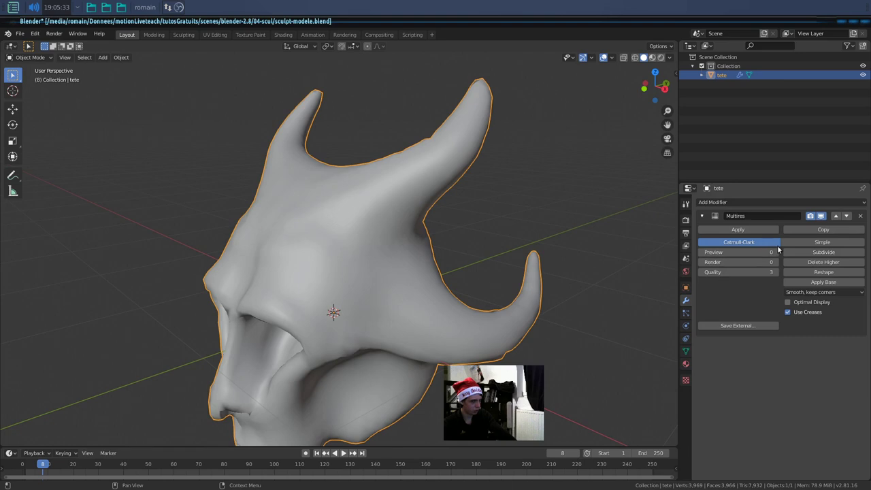
- Set the new Multires quality, enable Optimal Display, and subdivide once
left_click(727, 272)
type("3")
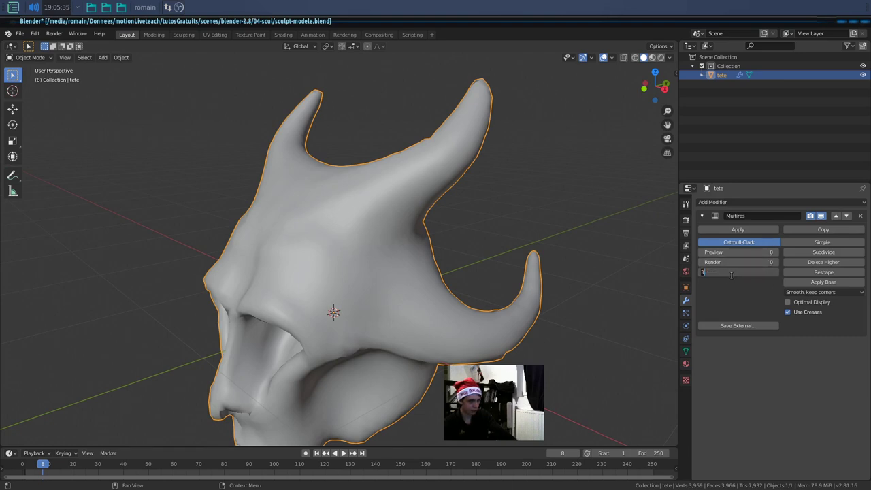
key("Return")
left_click(787, 302)
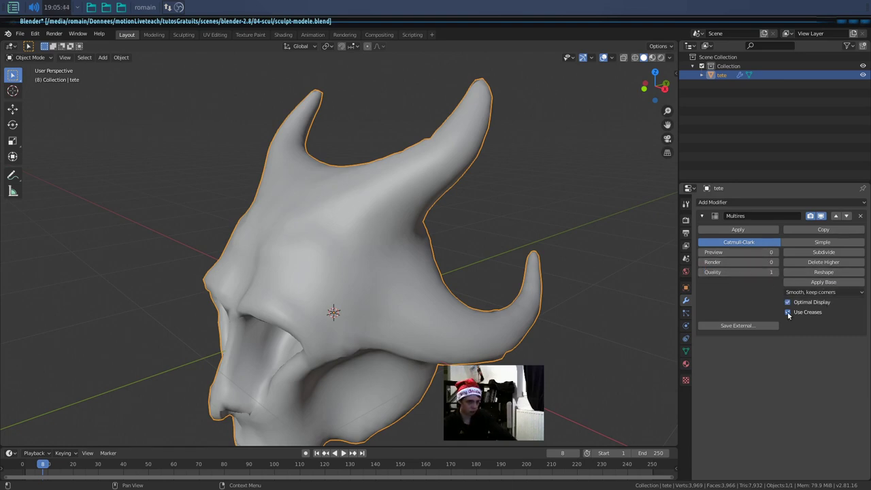
left_click(809, 253)
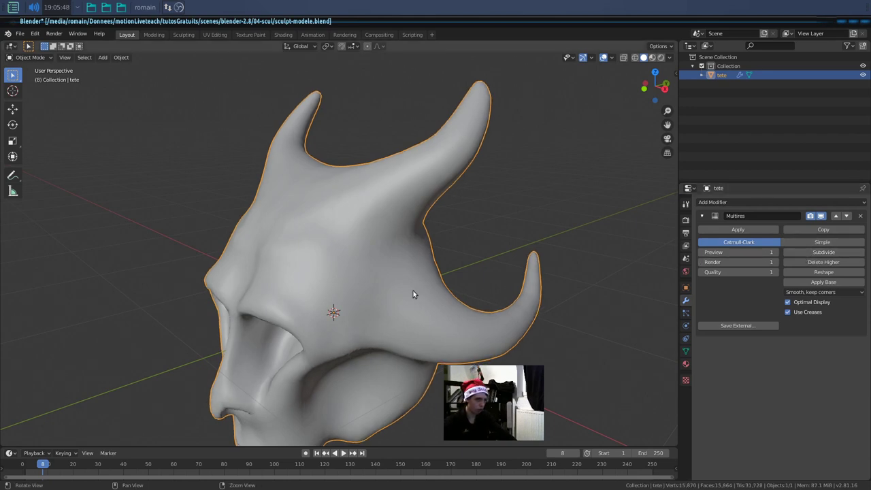
scroll(411, 272, "up", 2)
scroll(421, 211, "up", 2)
mouse_move(430, 202)
middle_mouse_down()
mouse_move(382, 246)
mouse_move(399, 237)
mouse_move(393, 280)
mouse_move(383, 240)
mouse_move(367, 235)
middle_mouse_up()
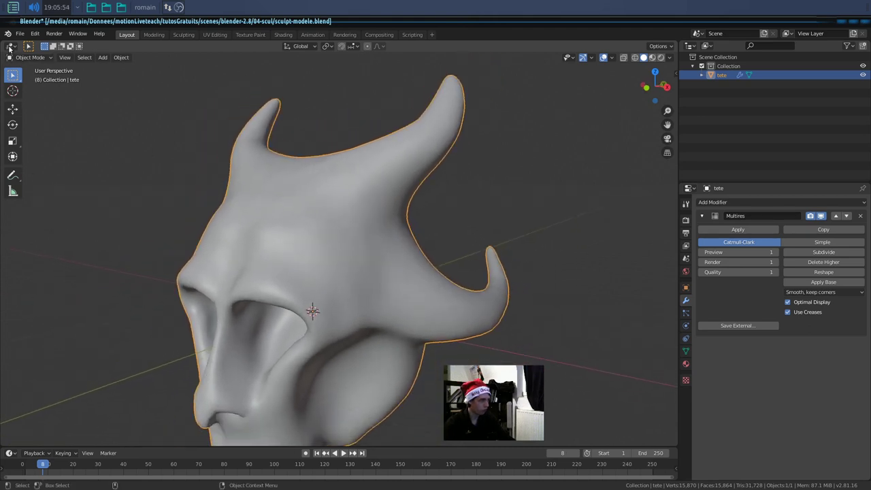
left_click(29, 57)
- Back in Sculpt Mode, set the Clay Strips brush strength to 0.770
left_click(29, 86)
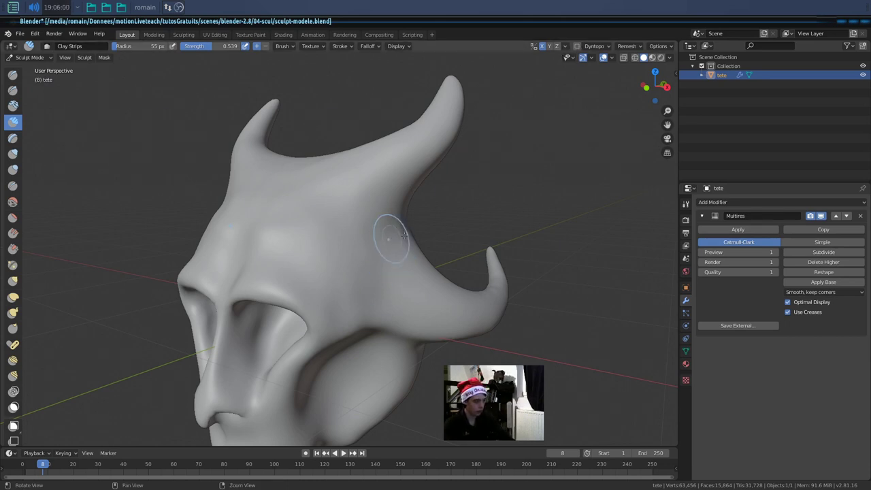
scroll(391, 231, "up", 2)
scroll(381, 177, "up", 1)
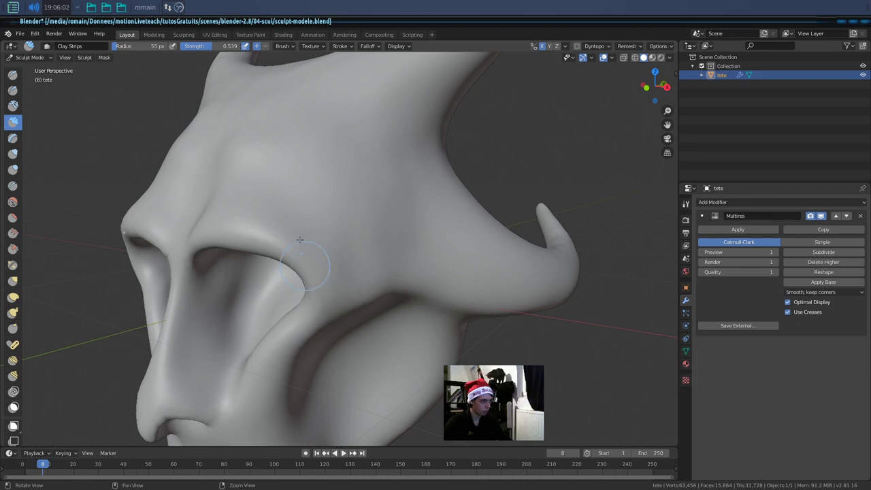
middle_click_drag(317, 223, 158, 221)
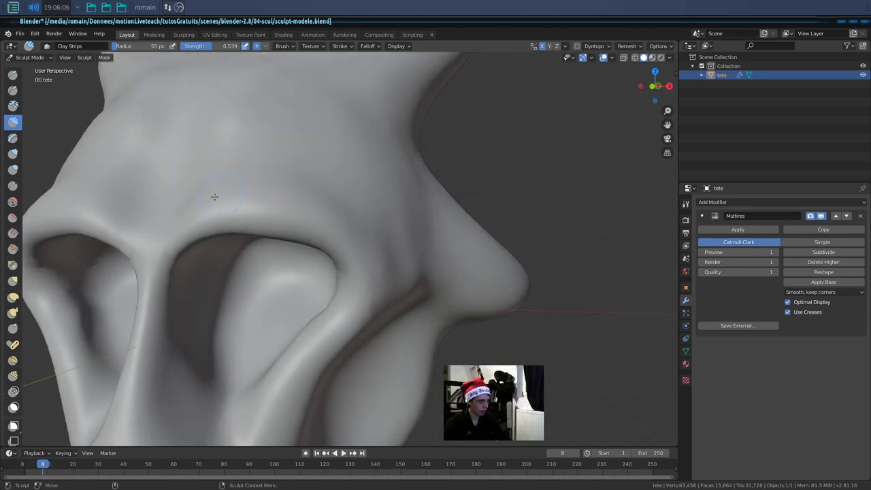
key("shift+f")
left_click(372, 233)
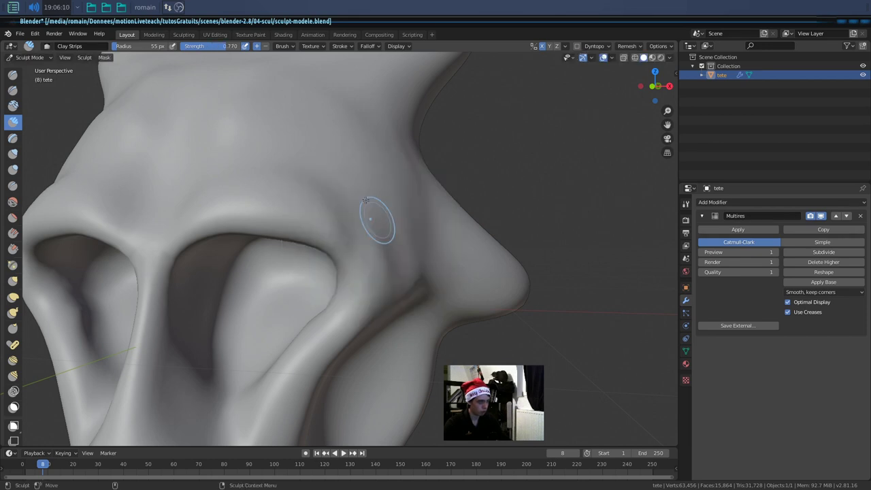
- Zoom and orbit to inspect the eye, nose, brow and horn up close
middle_click_drag(385, 230, 342, 232)
scroll(342, 232, "down", 5)
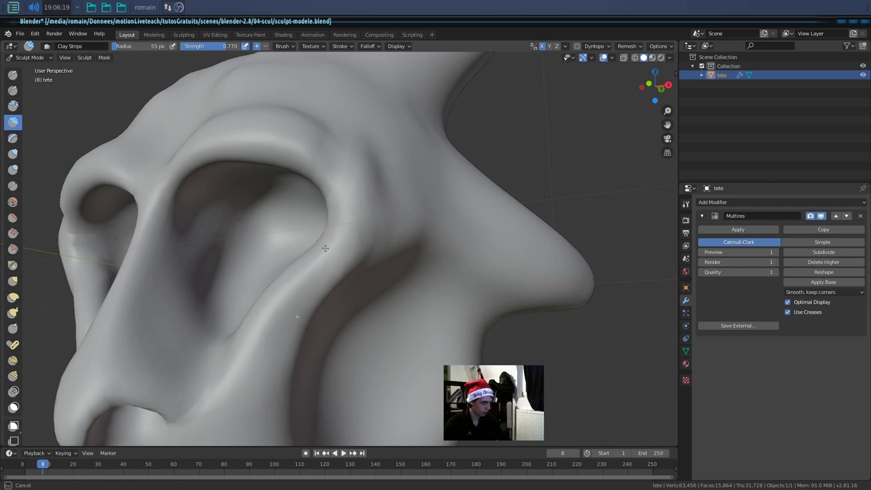
left_click_drag(321, 266, 319, 281)
scroll(291, 311, "up", 7)
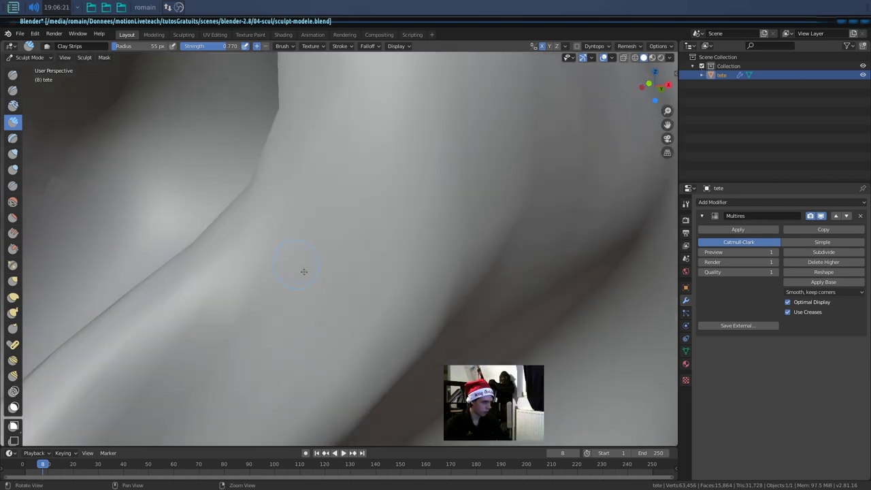
scroll(298, 330, "down", 4)
scroll(298, 330, "down", 5)
mouse_move(298, 330)
middle_mouse_down()
mouse_move(267, 151)
mouse_move(317, 286)
mouse_move(312, 251)
mouse_move(325, 255)
mouse_move(289, 265)
middle_mouse_up()
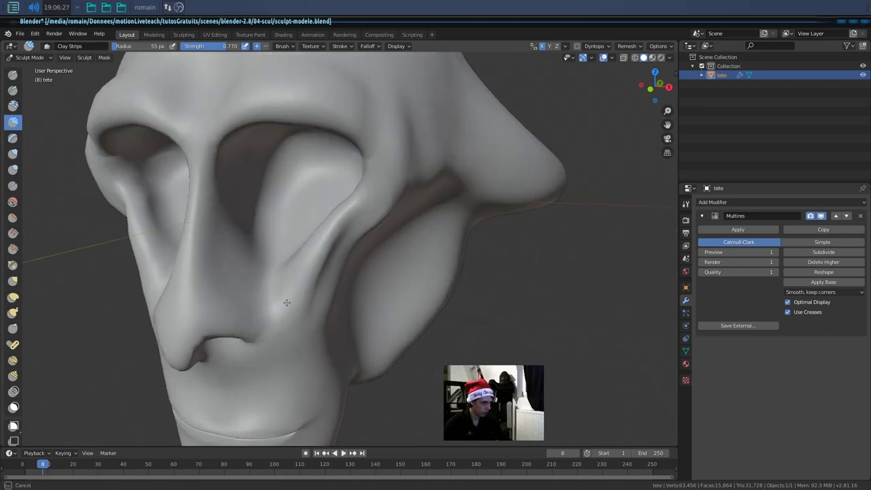
key("Tab")
key("Tab")
key("ctrl+Tab")
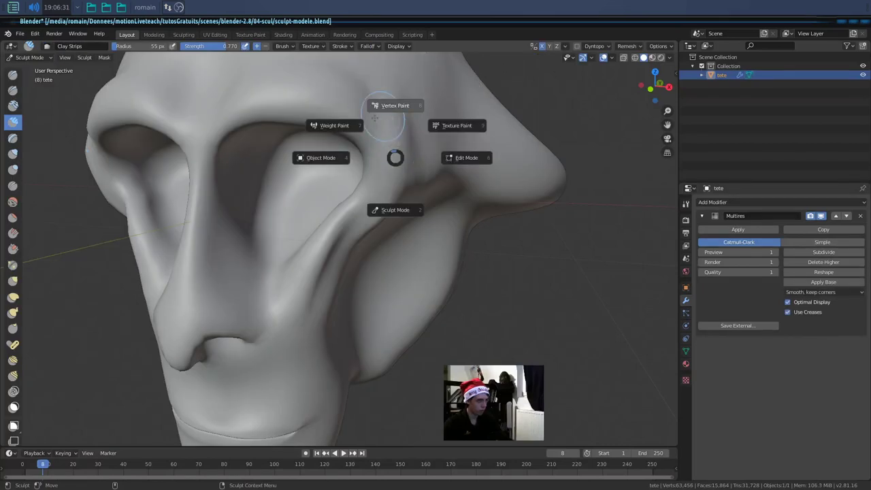
- In Object Mode, apply Shade Smooth to the tete head, then return to Sculpt Mode
left_click(338, 156)
key("Tab")
key("Tab")
right_click(382, 169)
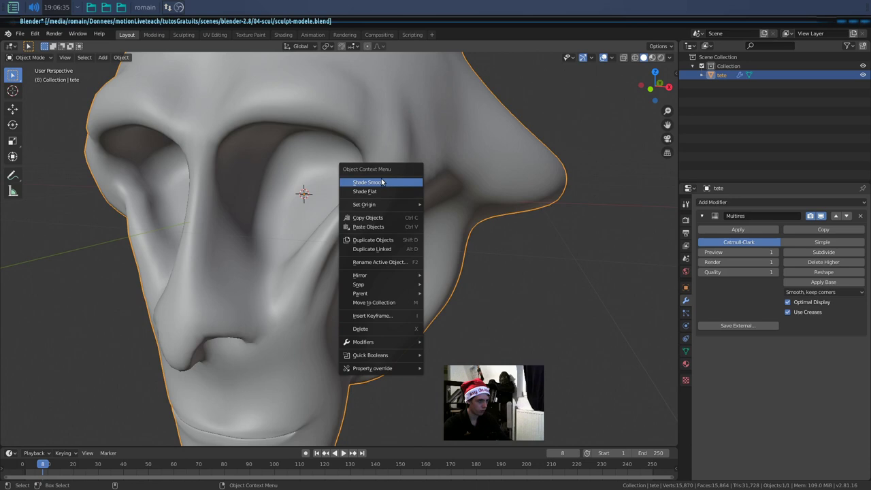
left_click(383, 191)
right_click(411, 190)
left_click(395, 176)
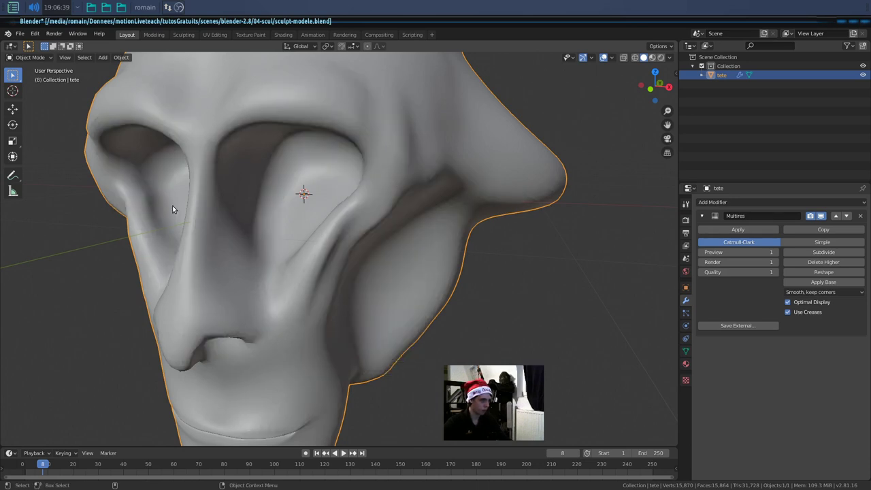
key("ctrl+Tab")
middle_click_drag(331, 311, 303, 330)
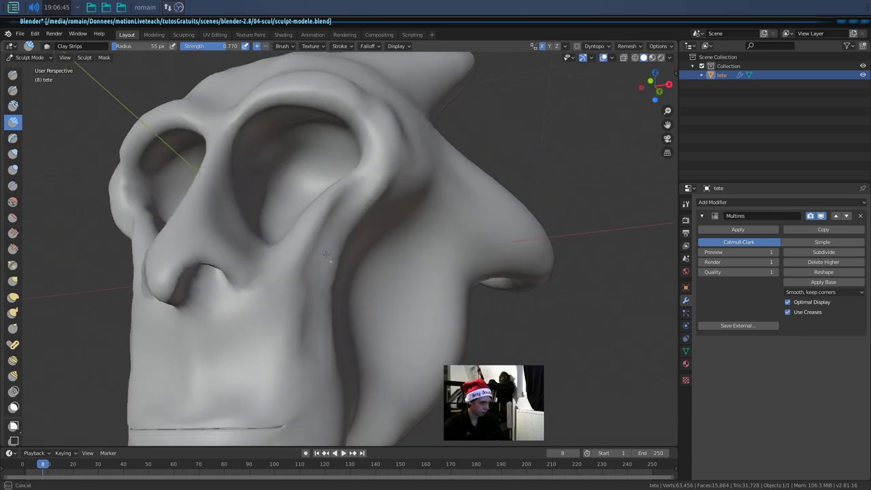
- Sculpt Clay Strips strokes along the eye-socket rim and the eye-to-cheek crease
scroll(344, 252, "up", 5)
scroll(344, 254, "down", 2)
scroll(344, 254, "down", 5)
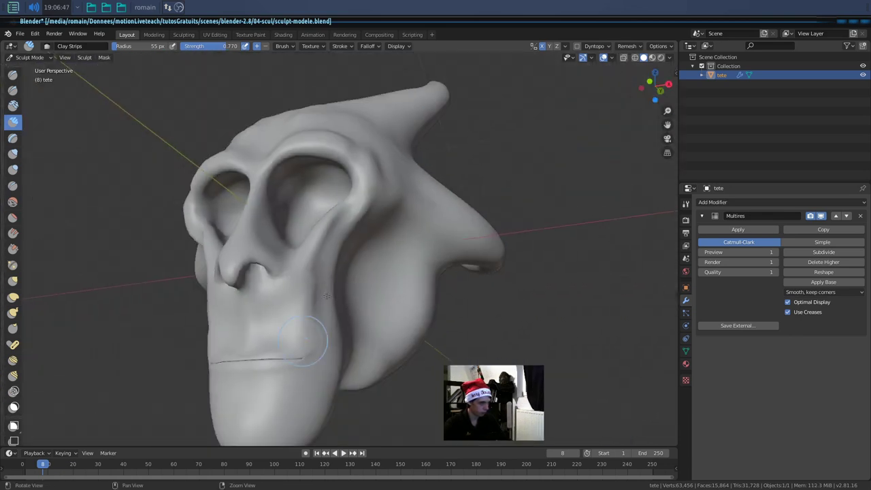
middle_click_drag(340, 251, 320, 234)
scroll(316, 231, "up", 3)
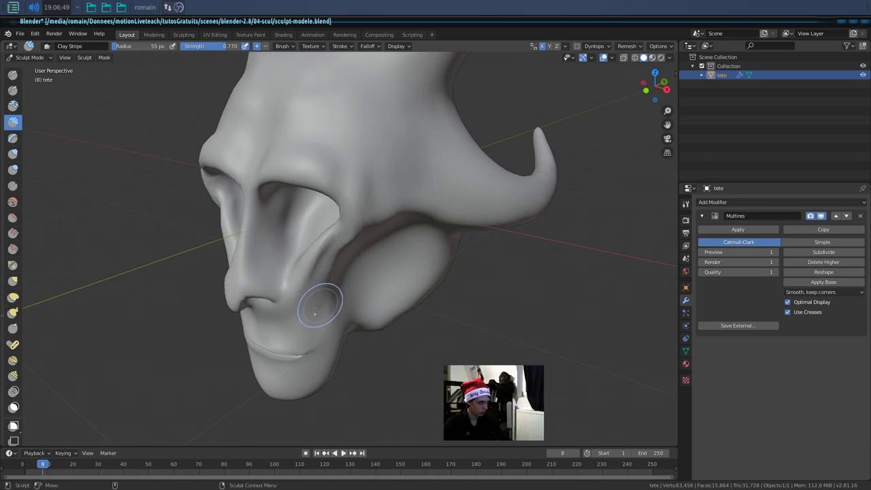
left_click_drag(341, 272, 351, 223)
middle_click_drag(350, 223, 354, 237)
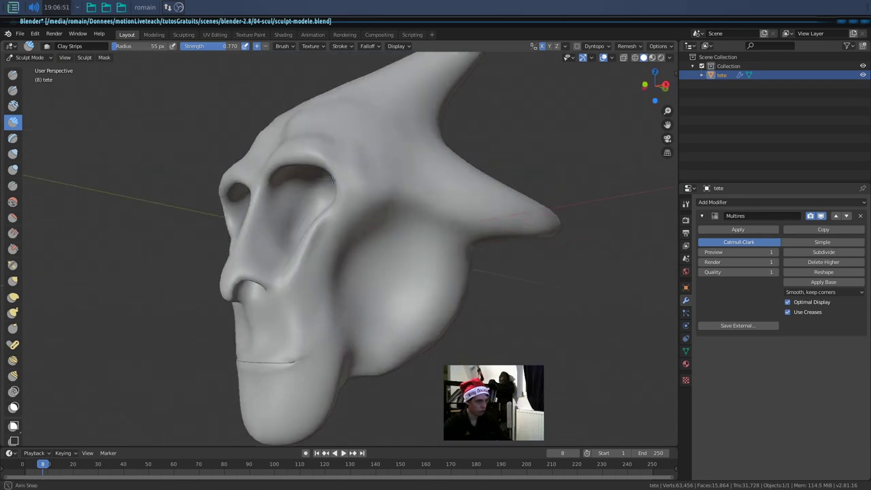
left_click_drag(353, 237, 353, 263)
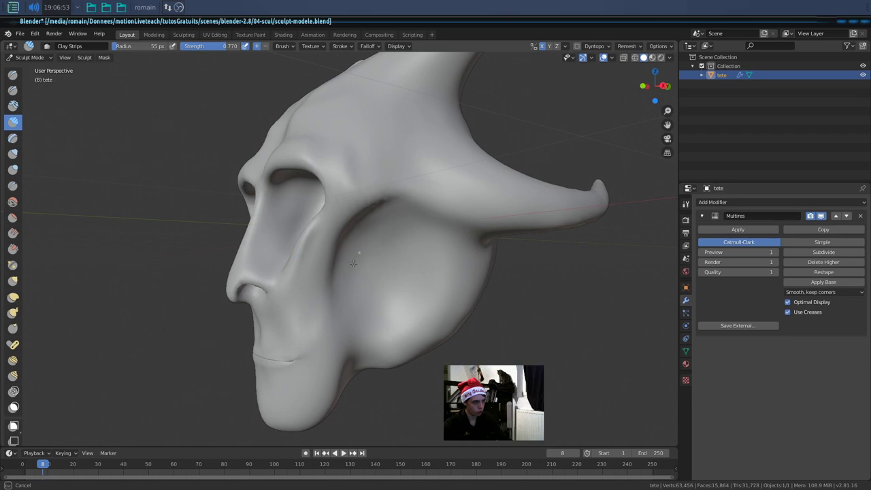
middle_click_drag(373, 249, 340, 293)
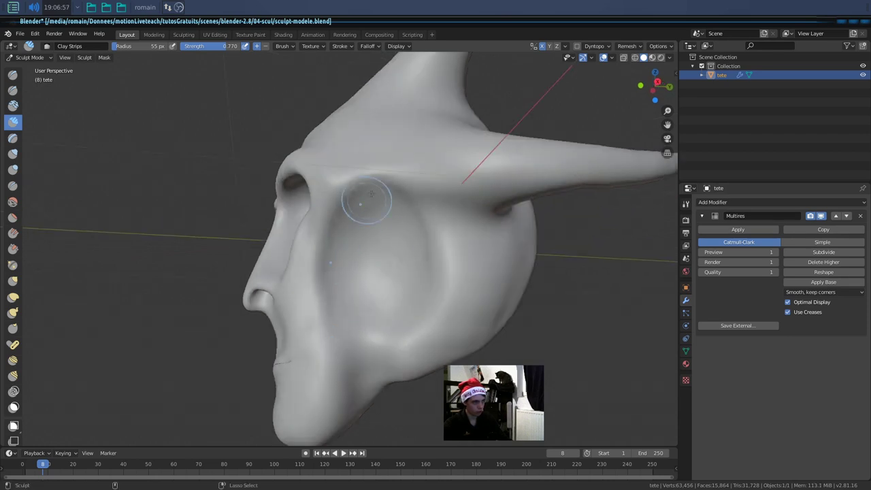
left_click_drag(417, 234, 442, 269)
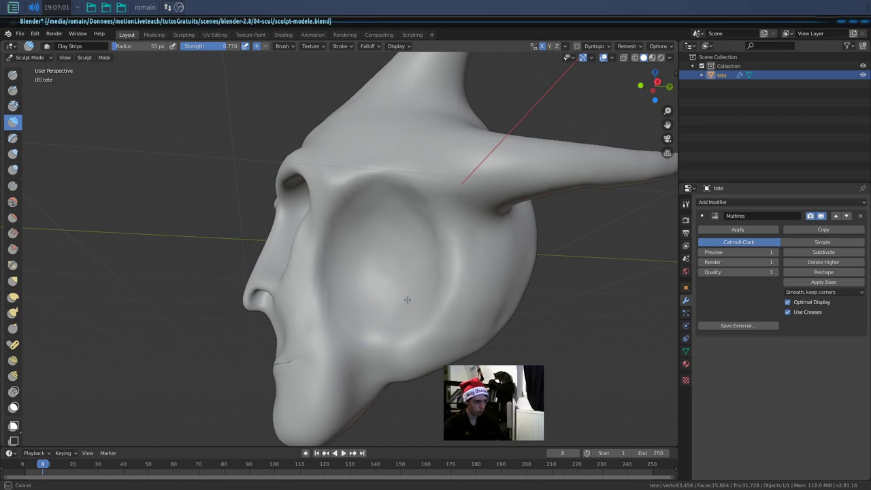
middle_click_drag(403, 314, 417, 305)
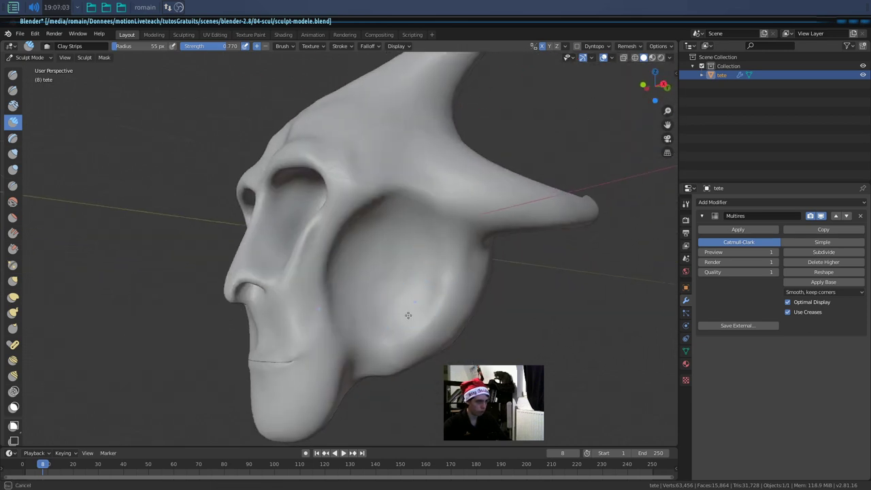
middle_click_drag(393, 304, 367, 300)
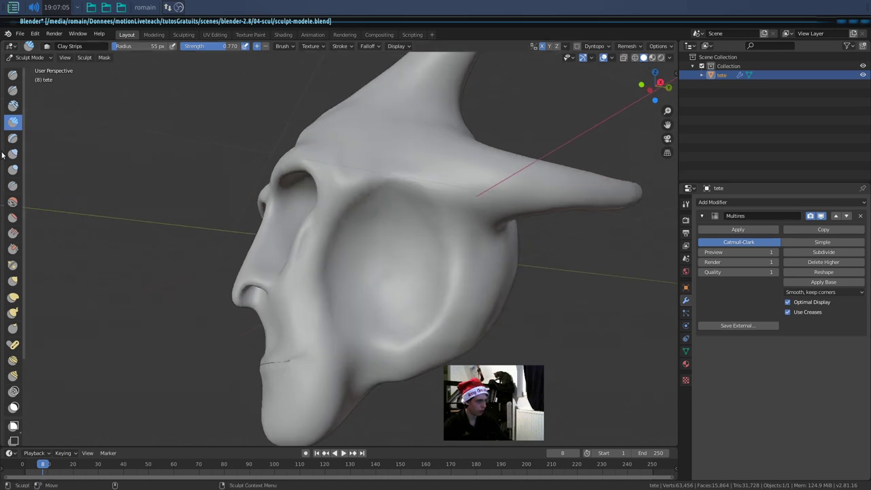
- Try the Pinch/Magnify brush, then return to Clay Strips at a 36 px radius
left_click(12, 265)
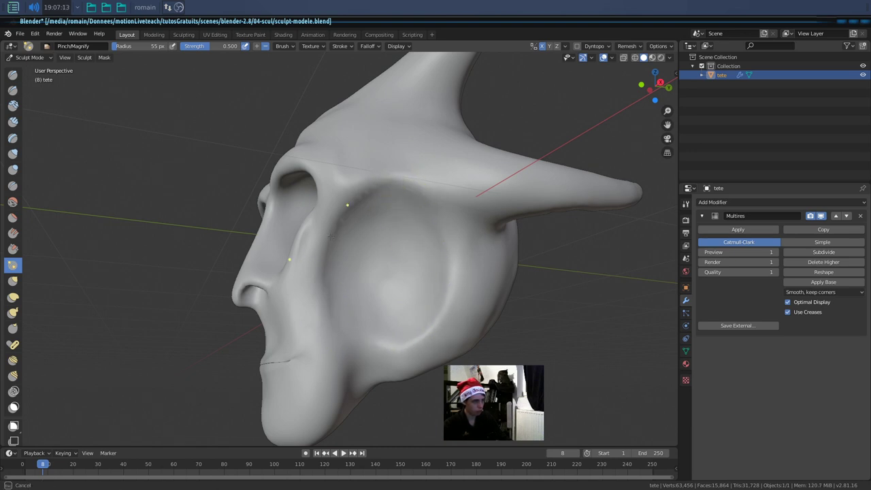
middle_click_drag(330, 303, 381, 300)
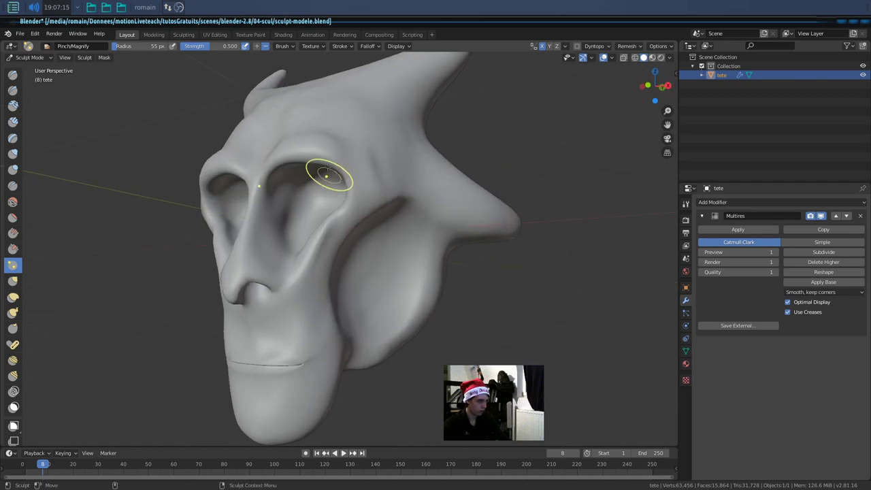
mouse_move(311, 266)
middle_mouse_down()
mouse_move(347, 225)
mouse_move(160, 192)
middle_mouse_up()
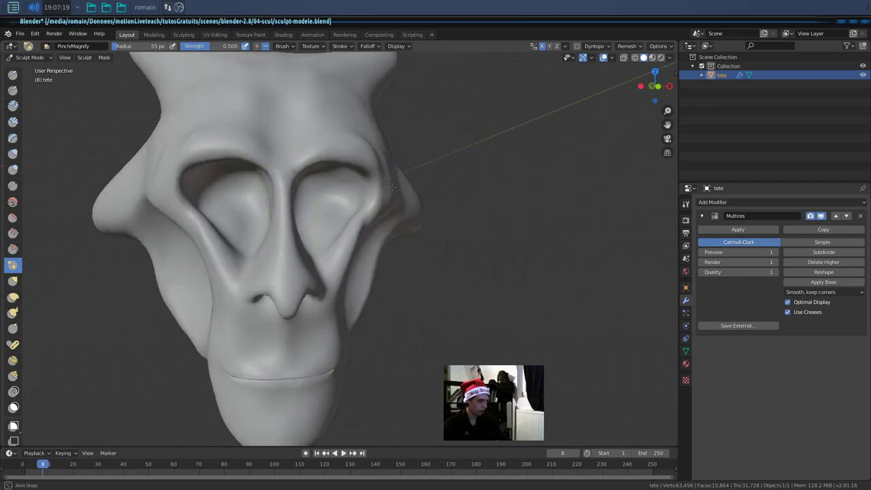
left_click(13, 121)
mouse_move(269, 98)
middle_mouse_down()
mouse_move(320, 157)
mouse_move(311, 142)
middle_mouse_up()
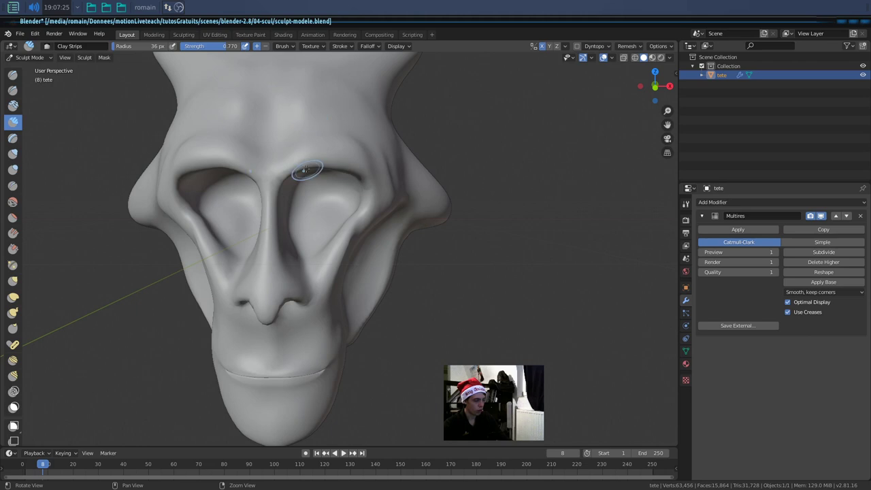
scroll(305, 169, "down", 3)
scroll(304, 168, "up", 3)
- Sculpt fresh ridges along the brow above the eyes, then switch to Flatten/Contrast
middle_click_drag(305, 169, 341, 229)
scroll(364, 204, "up", 2)
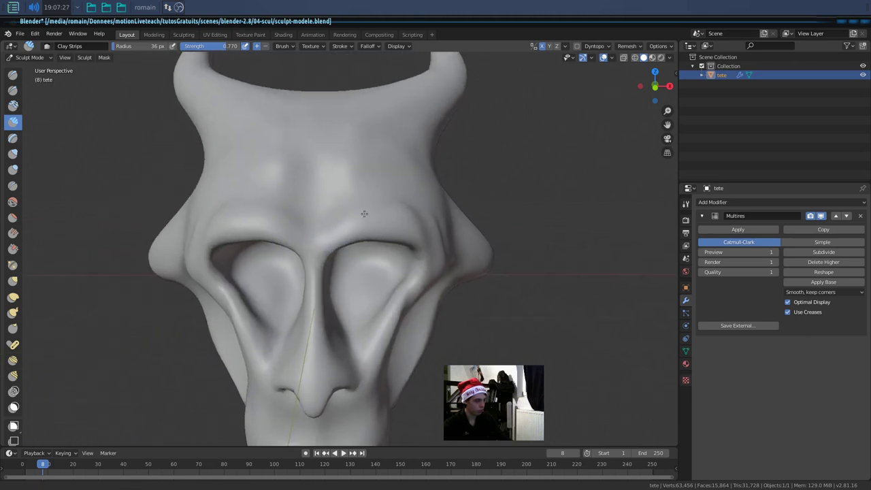
scroll(346, 197, "up", 2)
left_click_drag(349, 202, 372, 180)
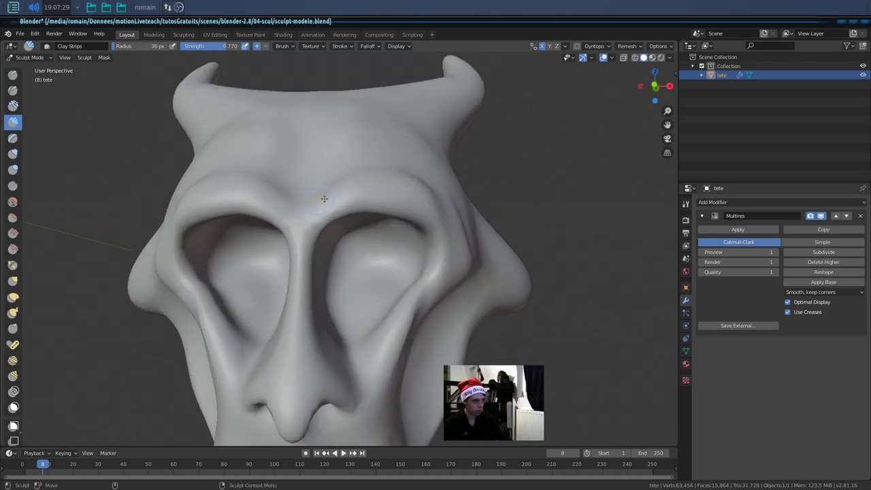
mouse_move(342, 181)
middle_mouse_down()
mouse_move(319, 194)
mouse_move(341, 256)
middle_mouse_up()
key("shift+t")
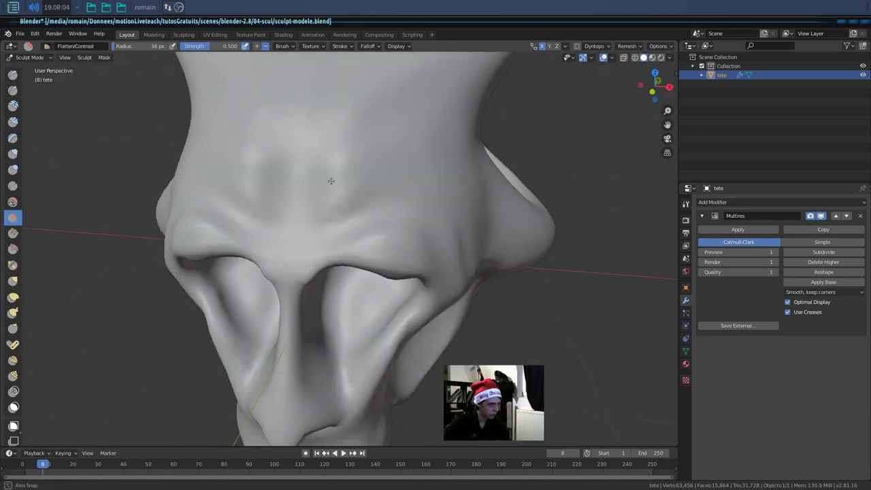
- Flatten along the brow ridge with the Flatten/Contrast brush
mouse_move(335, 255)
middle_mouse_down()
mouse_move(389, 120)
mouse_move(329, 192)
middle_mouse_up()
left_click_drag(299, 202, 319, 184)
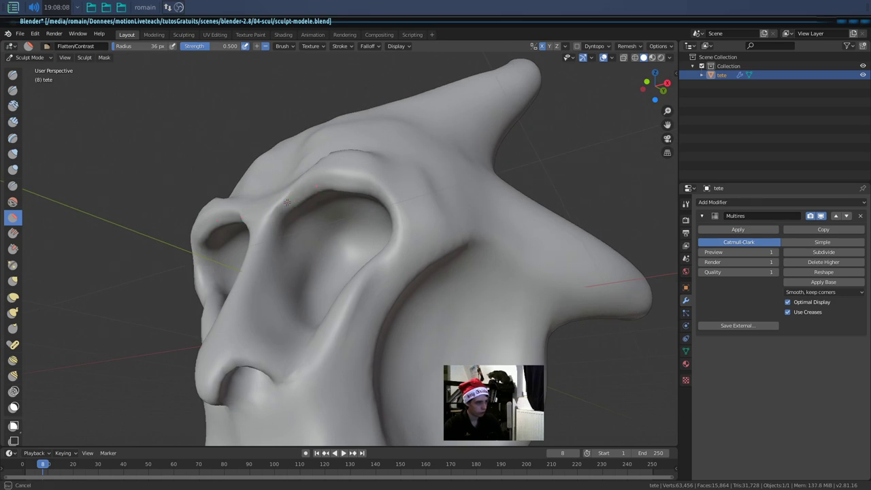
mouse_move(294, 198)
middle_mouse_down()
mouse_move(281, 238)
mouse_move(317, 206)
mouse_move(300, 232)
mouse_move(321, 219)
middle_mouse_up()
mouse_move(338, 250)
middle_mouse_down()
mouse_move(369, 194)
mouse_move(327, 204)
middle_mouse_up()
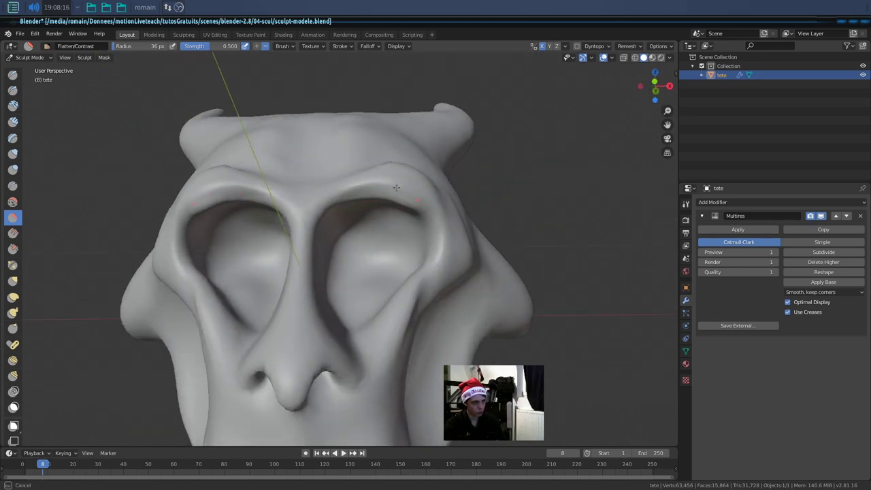
mouse_move(423, 270)
middle_mouse_down()
mouse_move(409, 240)
mouse_move(276, 310)
middle_mouse_up()
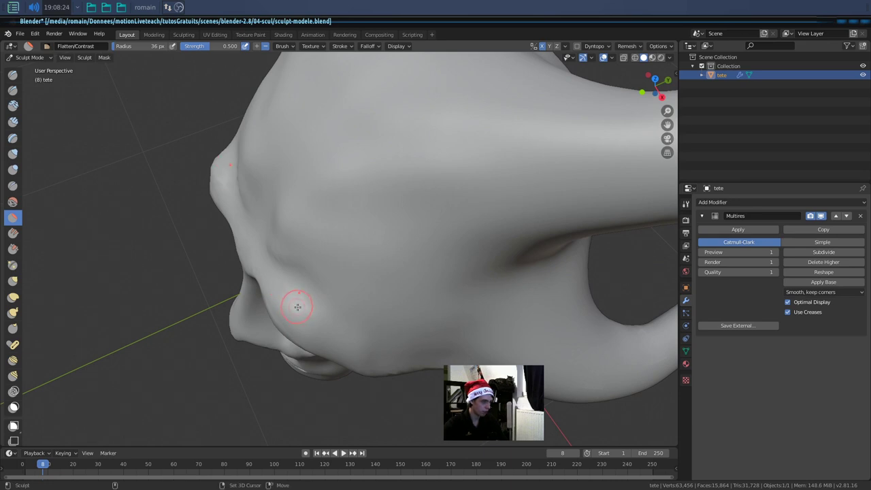
- Set brush strength to 0.830 and change brushes to reshape the mouth and chin
key("shift+f")
left_click(288, 297)
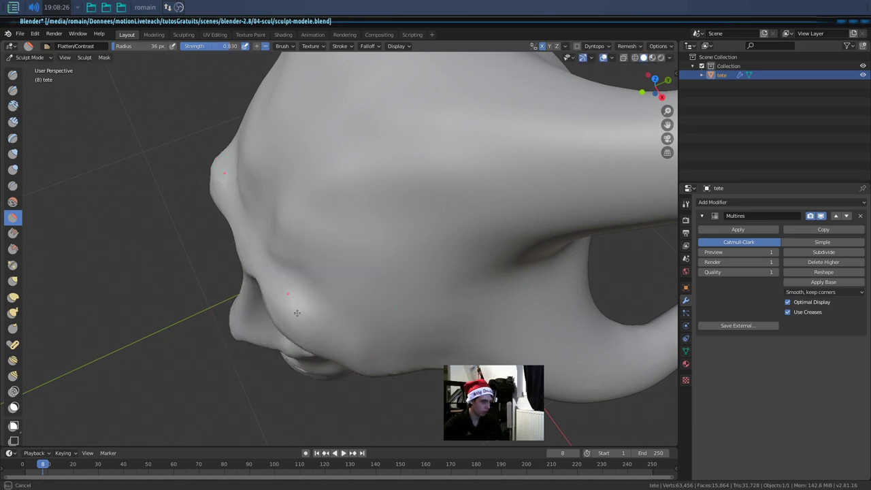
middle_click_drag(286, 307, 349, 235)
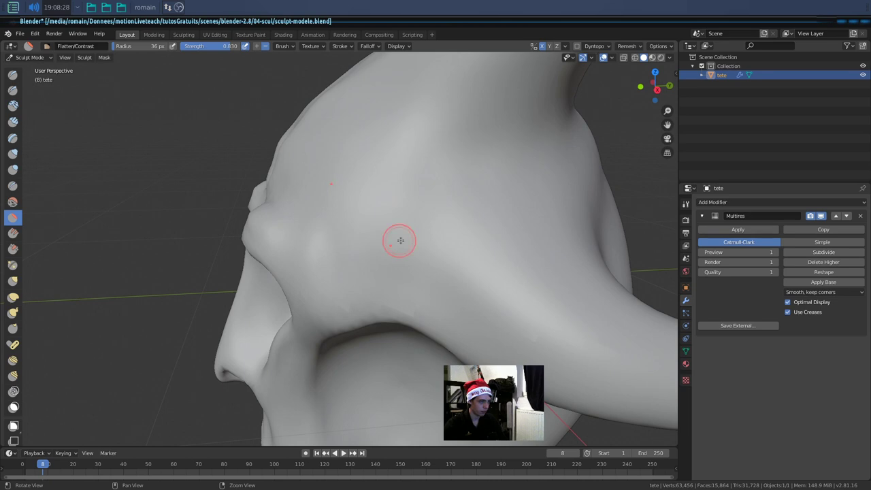
middle_click_drag(400, 320, 433, 222)
key("c")
mouse_move(409, 253)
middle_mouse_down()
mouse_move(417, 331)
mouse_move(379, 175)
mouse_move(327, 207)
middle_mouse_up()
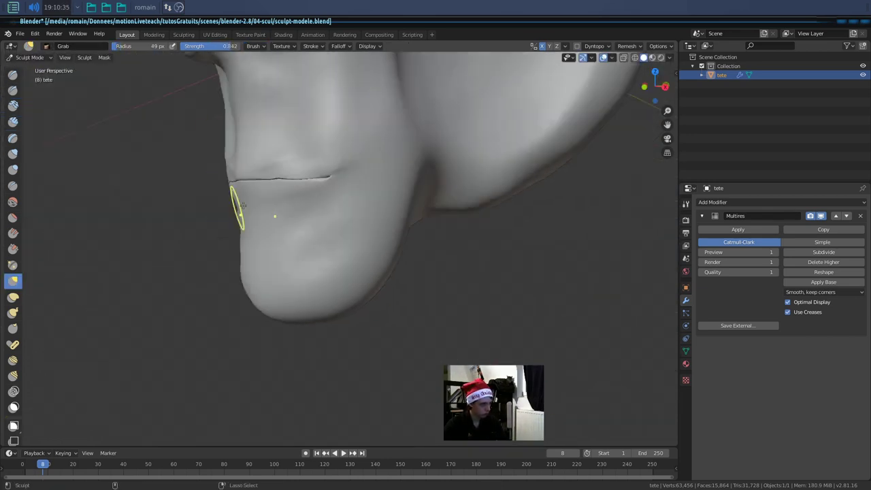
middle_click_drag(377, 236, 397, 280)
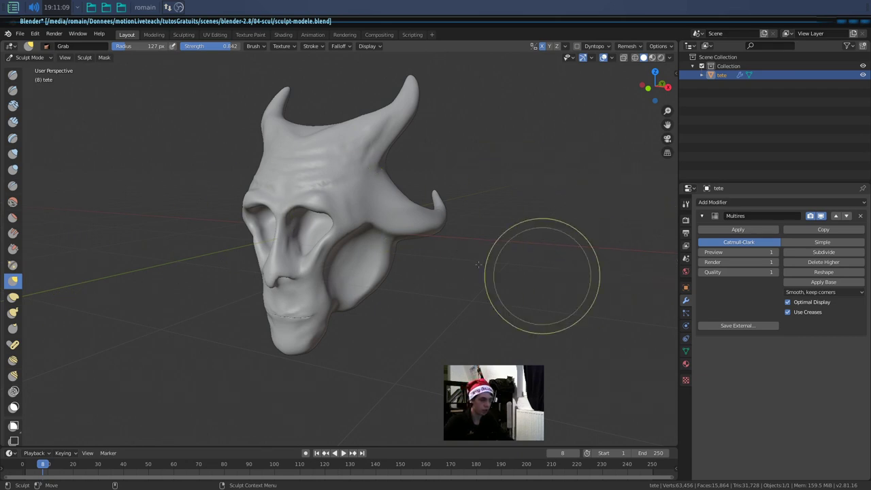
- Subdivide the Multires modifier once more and set the viewport Preview level to 0
left_click(801, 251)
left_click(775, 251)
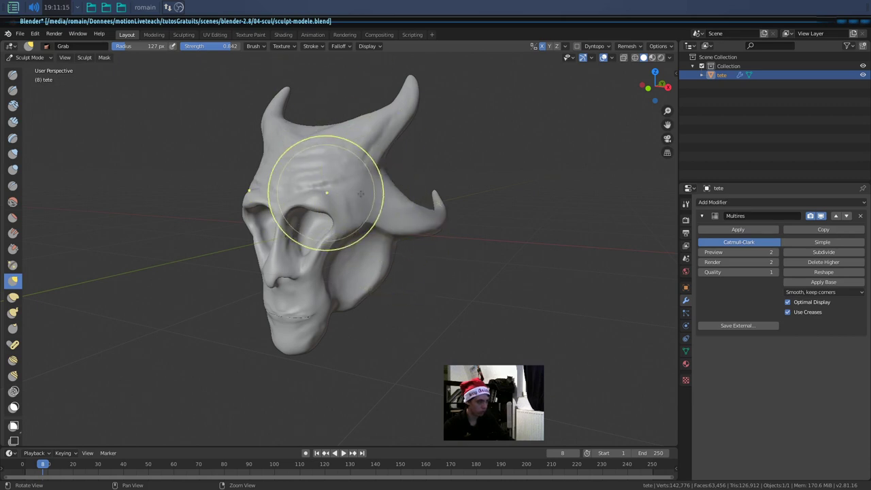
left_click(702, 253)
left_click(701, 253)
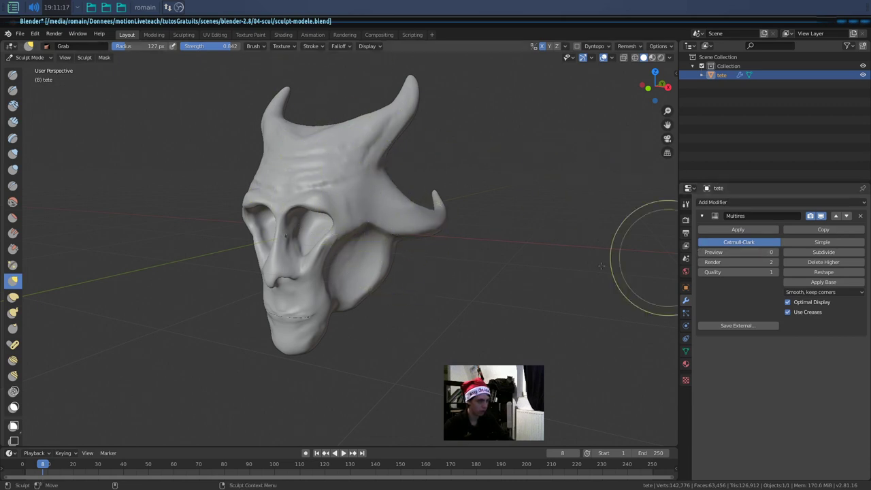
- Toggle the head to Object Mode and back to Sculpt Mode, then pick Clay Strips
key("ctrl+Tab")
key("Escape")
key("ctrl+Tab")
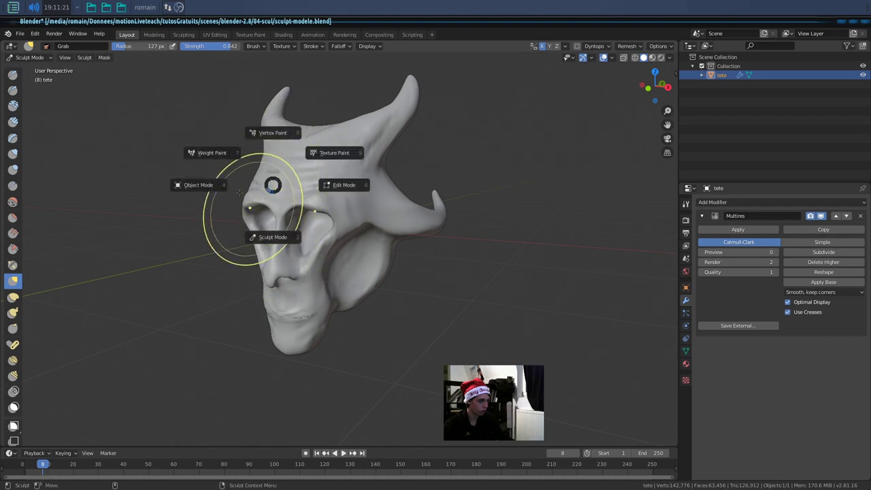
left_click(211, 191)
key("ctrl+Tab")
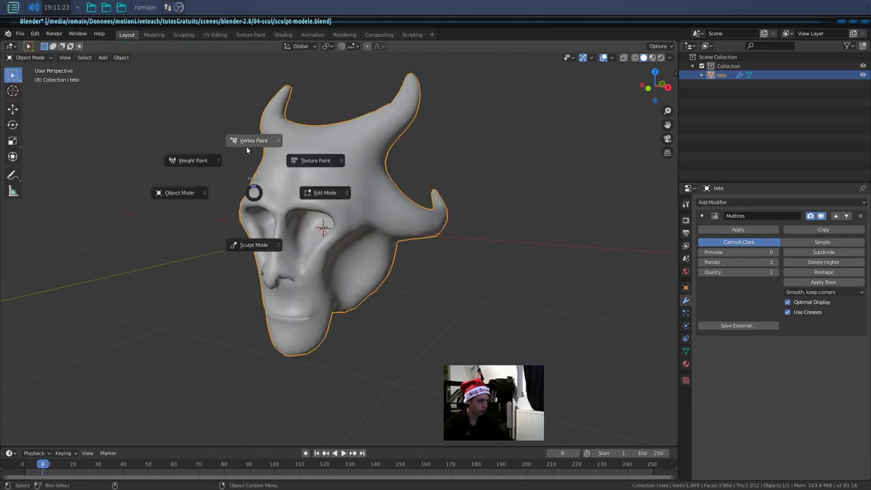
left_click(247, 245)
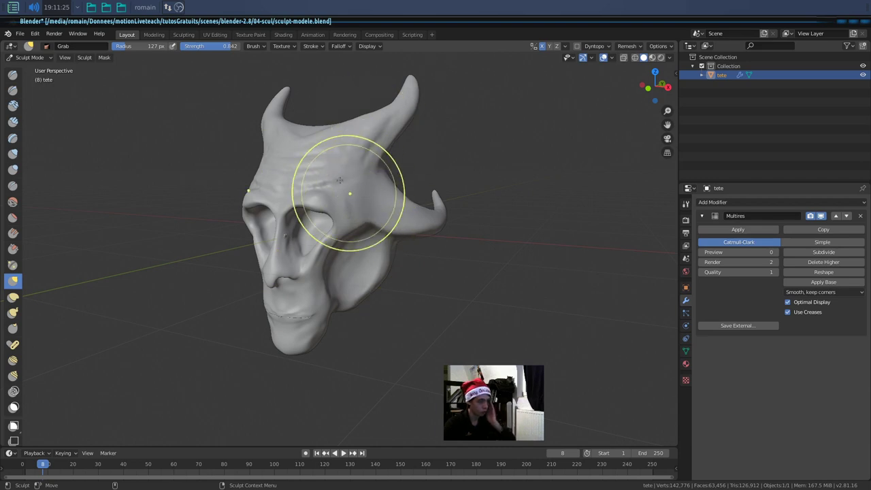
left_click(13, 121)
- Set the Clay Strips radius to 46 px and orbit around the head
key("f")
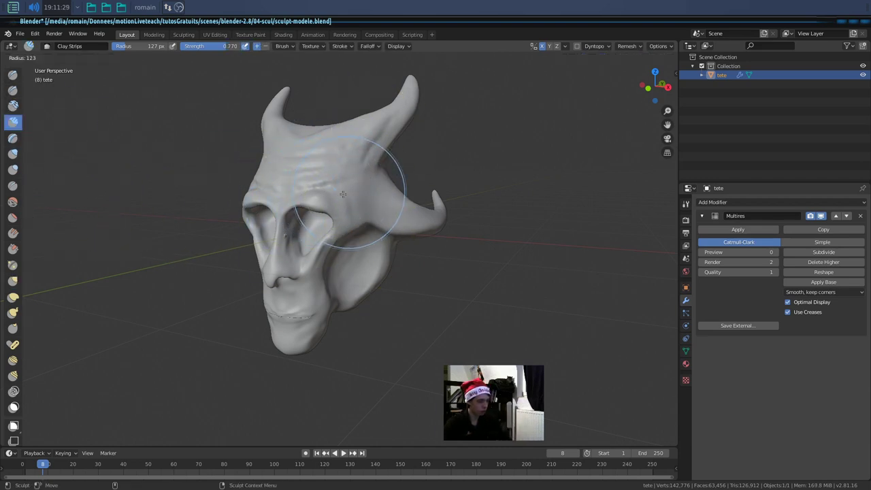
left_click(312, 202)
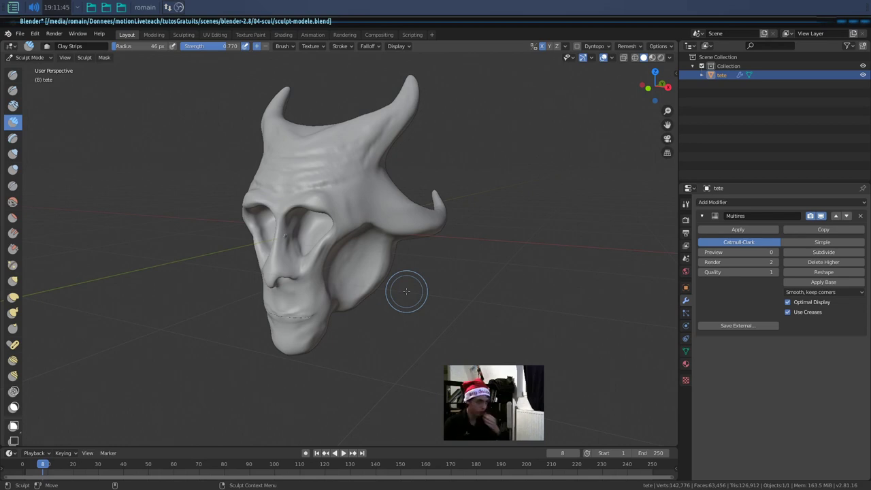
middle_click_drag(350, 204, 433, 236, "ctrl")
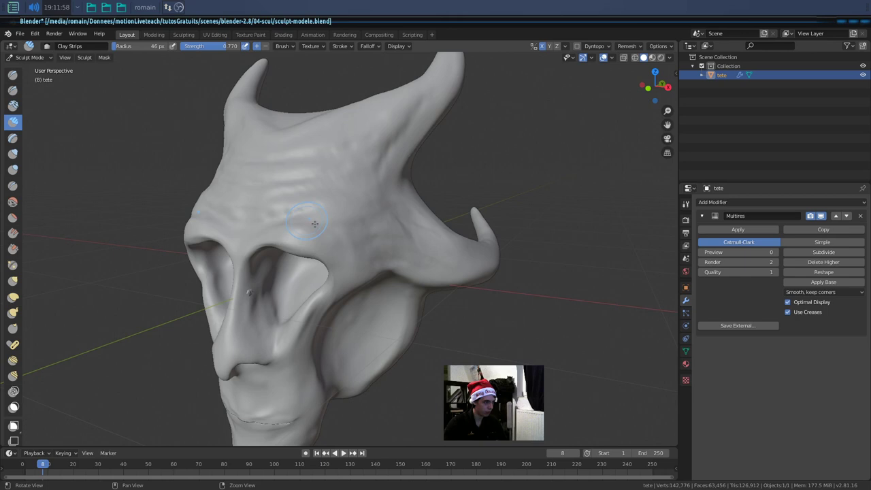
middle_click_drag(309, 222, 325, 240)
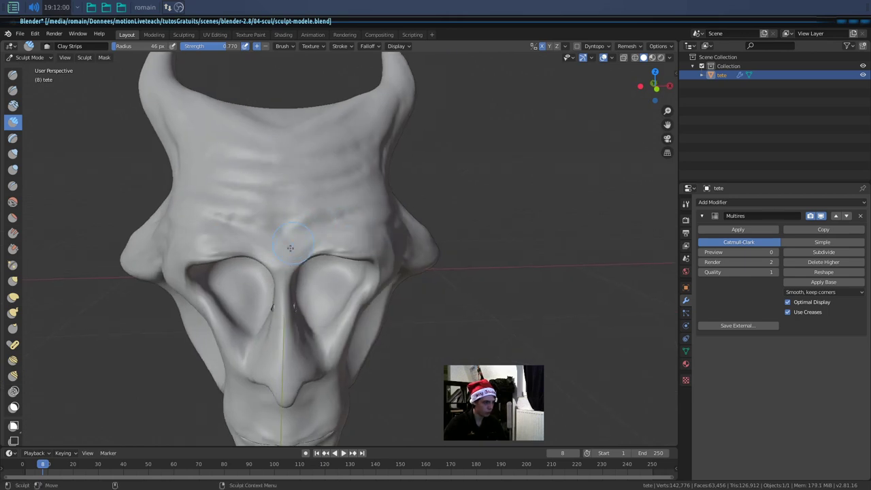
mouse_move(278, 263)
middle_mouse_down()
mouse_move(296, 202)
mouse_move(302, 239)
middle_mouse_up()
mouse_move(241, 242)
middle_mouse_down()
mouse_move(309, 214)
mouse_move(327, 259)
mouse_move(357, 279)
mouse_move(297, 288)
mouse_move(394, 252)
mouse_move(381, 273)
mouse_move(413, 252)
mouse_move(391, 243)
mouse_move(388, 225)
mouse_move(332, 260)
mouse_move(435, 239)
mouse_move(301, 272)
mouse_move(334, 286)
middle_mouse_up()
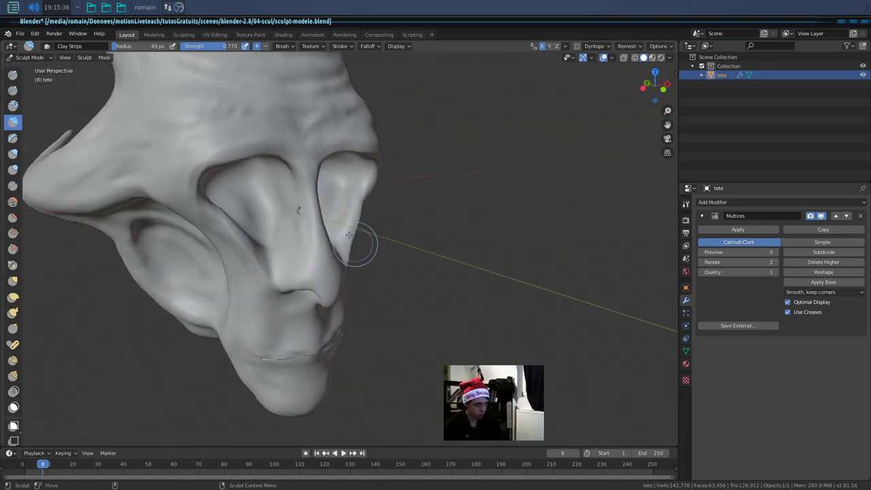
mouse_move(349, 235)
middle_mouse_down()
mouse_move(369, 223)
mouse_move(373, 294)
mouse_move(370, 249)
middle_mouse_up()
- Zoom in on the nose spike, save sculpt-modele.blend, and enter Edit Mode
scroll(369, 224, "up", 3)
scroll(373, 293, "up", 3)
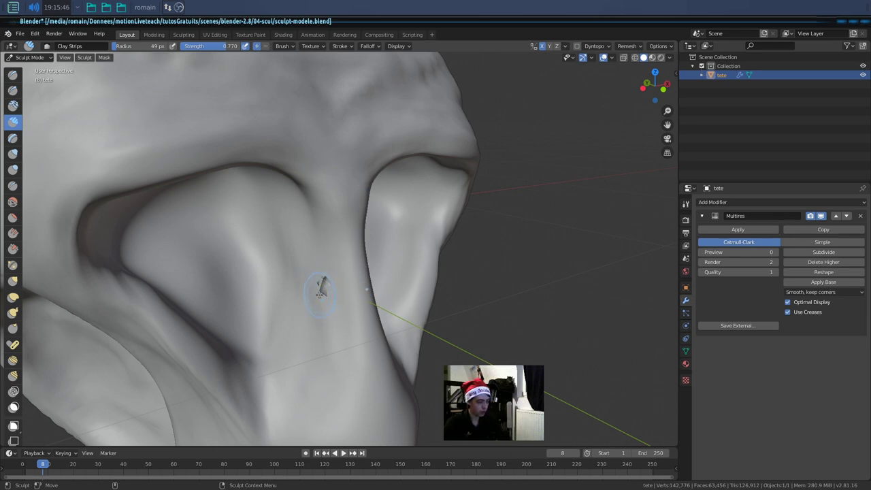
key("ctrl+s")
key("Tab")
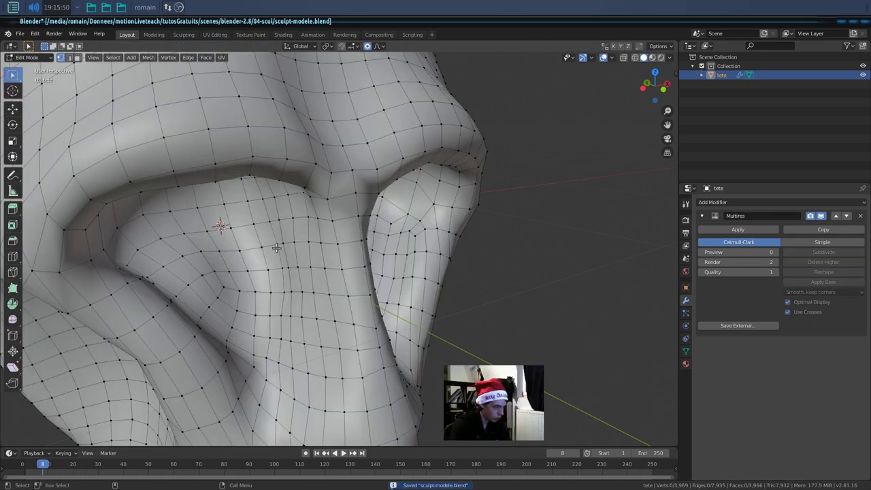
- Enable X-ray and select the two stray faces beside the nose
scroll(358, 306, "up", 5)
scroll(358, 298, "down", 2)
scroll(357, 298, "down", 3)
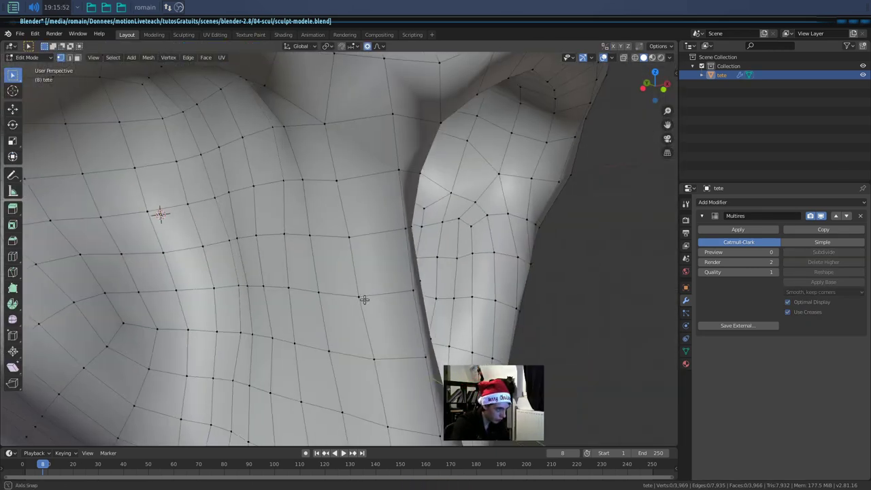
middle_click_drag(354, 301, 473, 306)
scroll(473, 307, "down", 4)
scroll(353, 310, "up", 1)
scroll(350, 312, "up", 1)
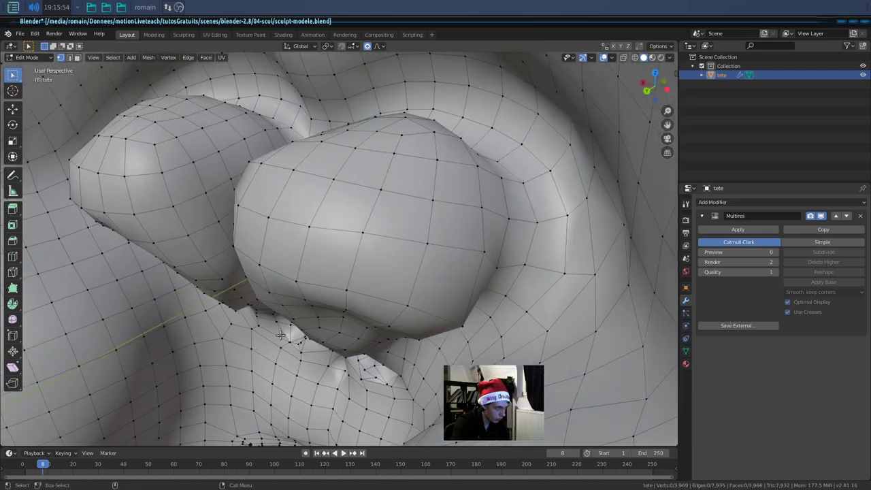
scroll(348, 313, "up", 2)
mouse_move(348, 313)
middle_mouse_down()
mouse_move(371, 338)
mouse_move(272, 287)
middle_mouse_up()
scroll(278, 302, "up", 2)
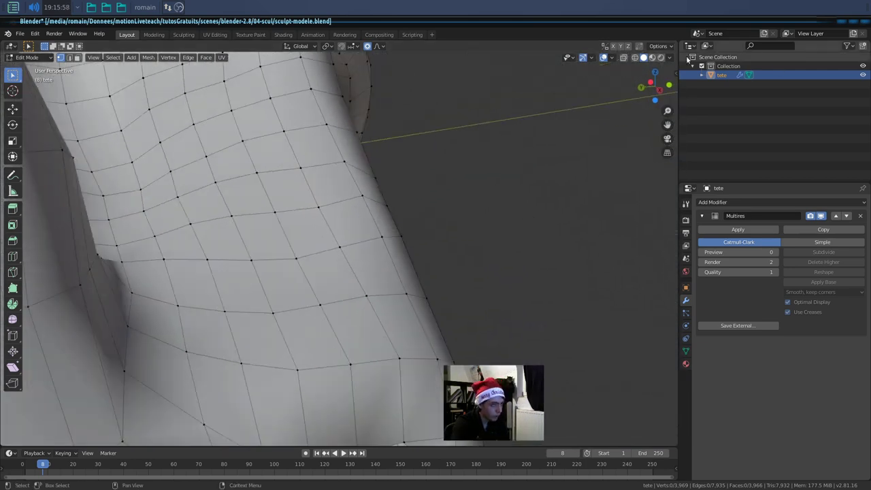
left_click(624, 57)
middle_click_drag(381, 225, 309, 258)
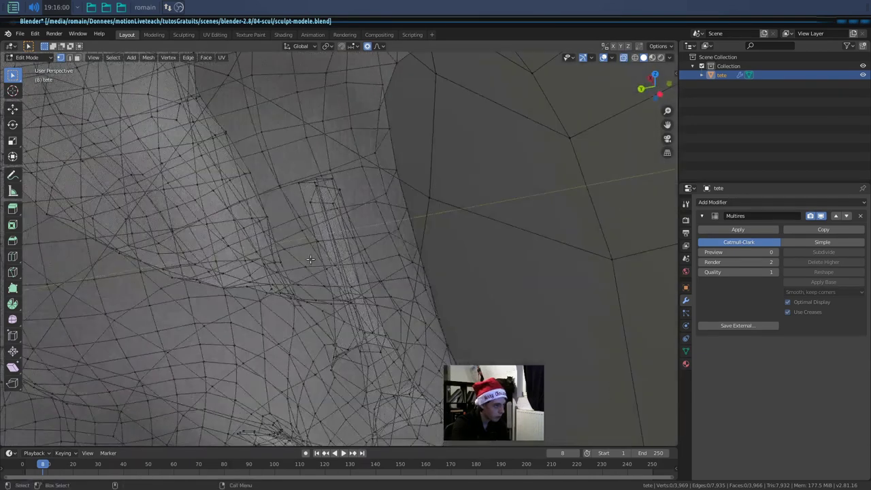
left_click(312, 181, "shift")
mouse_move(312, 181)
middle_mouse_down()
mouse_move(379, 255)
mouse_move(373, 273)
middle_mouse_up()
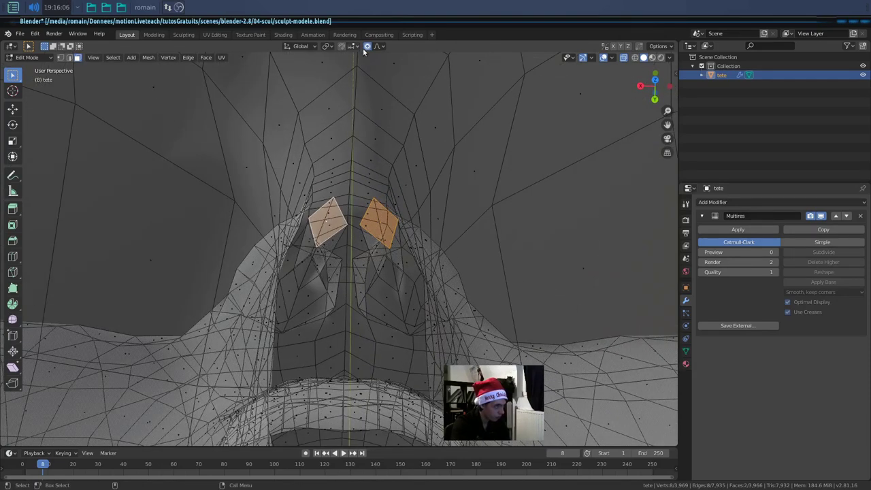
- Set the pivot point to Individual Origins and move the faces along Y
left_click(328, 46)
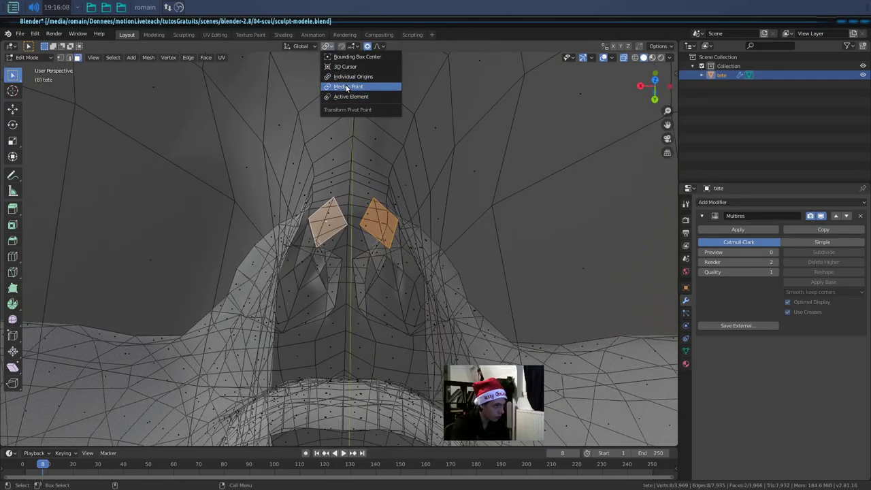
left_click(352, 76)
middle_click_drag(351, 80, 447, 317)
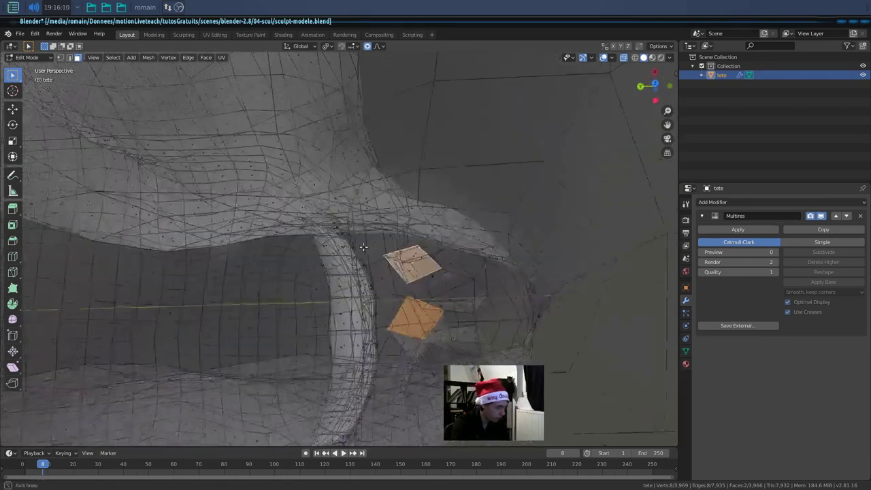
key("g")
key("y")
left_click(417, 306)
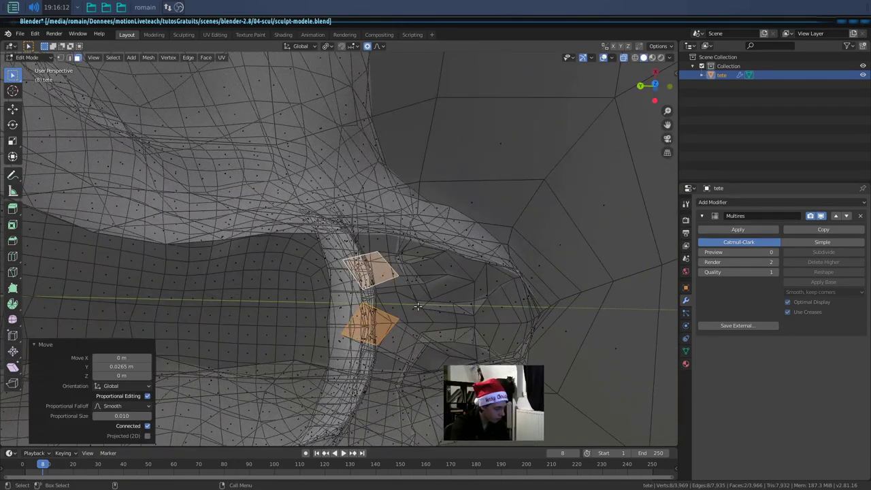
- Turn off proportional editing and shrink the faces to 0.399
key("o")
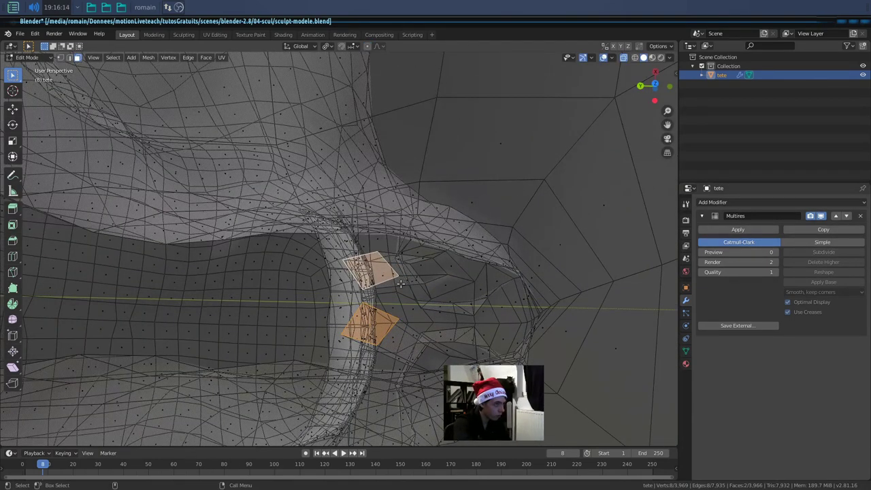
key("s")
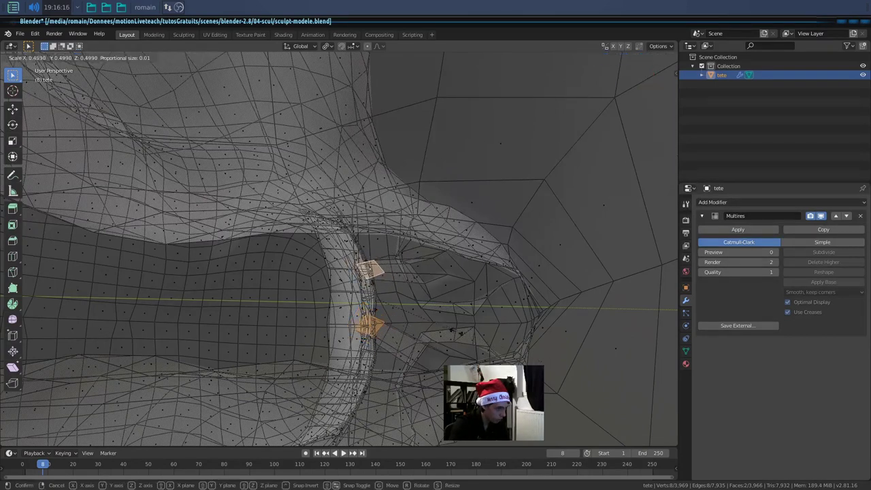
left_click(433, 323)
mouse_move(432, 323)
middle_mouse_down()
mouse_move(482, 342)
mouse_move(476, 333)
middle_mouse_up()
key("s")
key("x")
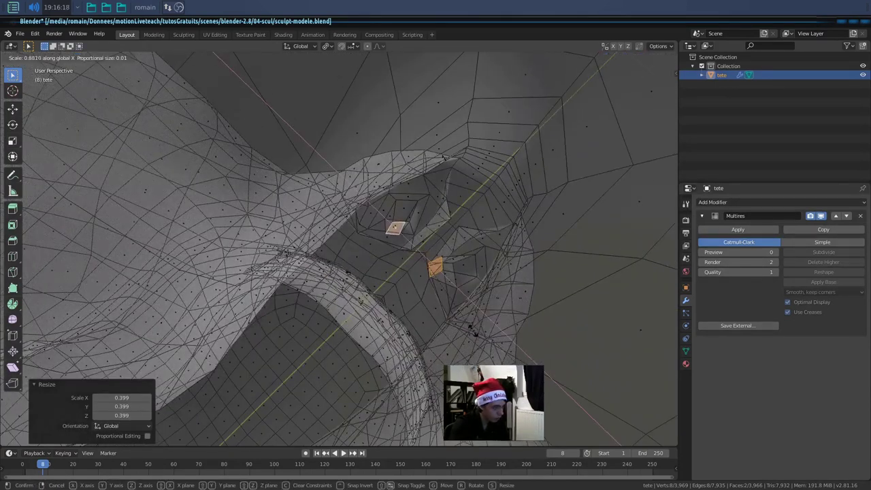
key("Escape")
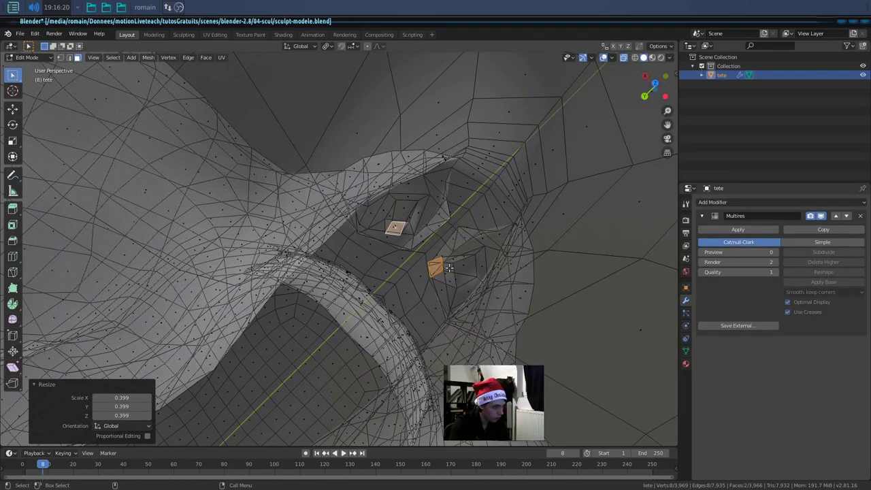
- Reselect both nose faces and narrow them to 0.415 along X
left_click(434, 264)
left_click(402, 230, "shift")
left_click(327, 46)
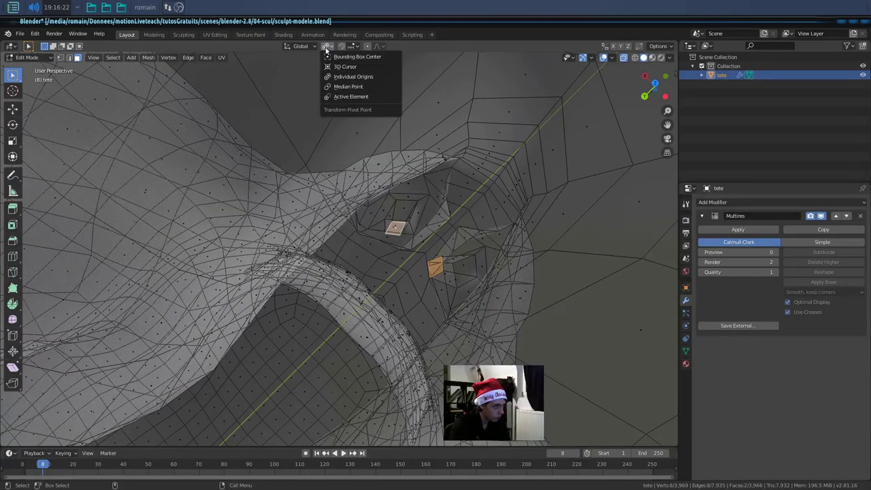
left_click(346, 78)
key("s")
key("x")
key("Return")
- Move the faces 0.0919 m along Y and return the head to Sculpt Mode
mouse_move(408, 245)
middle_mouse_down()
mouse_move(427, 262)
mouse_move(428, 230)
middle_mouse_up()
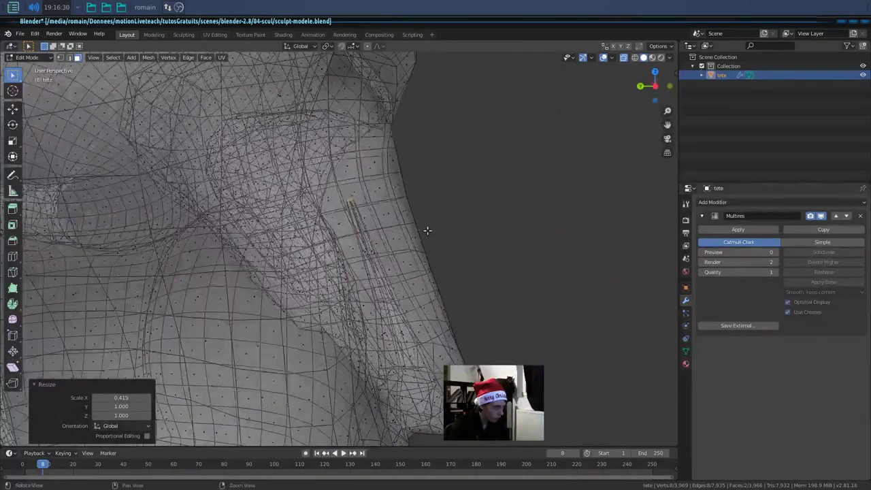
key("g")
key("y")
key("Return")
middle_click_drag(319, 232, 344, 245)
key("ctrl+Tab")
middle_click_drag(378, 278, 367, 307)
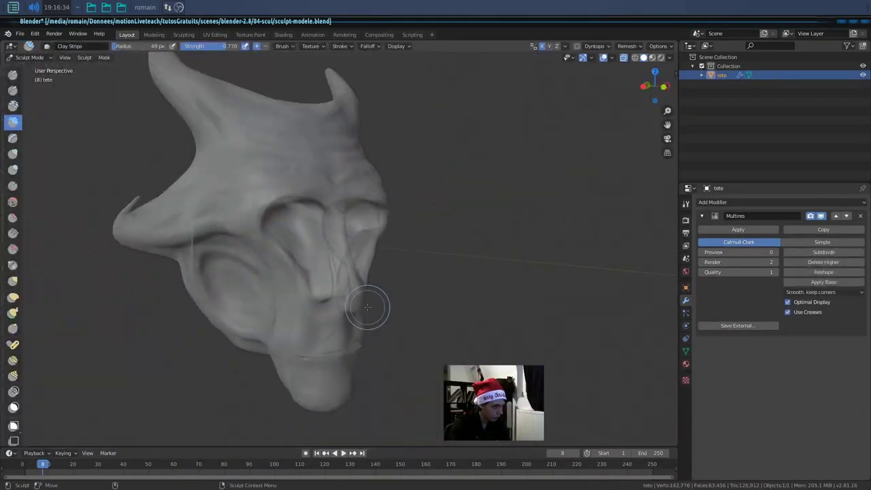
- Turn X-ray off and inspect the head around the eyes and nose
left_click(623, 58)
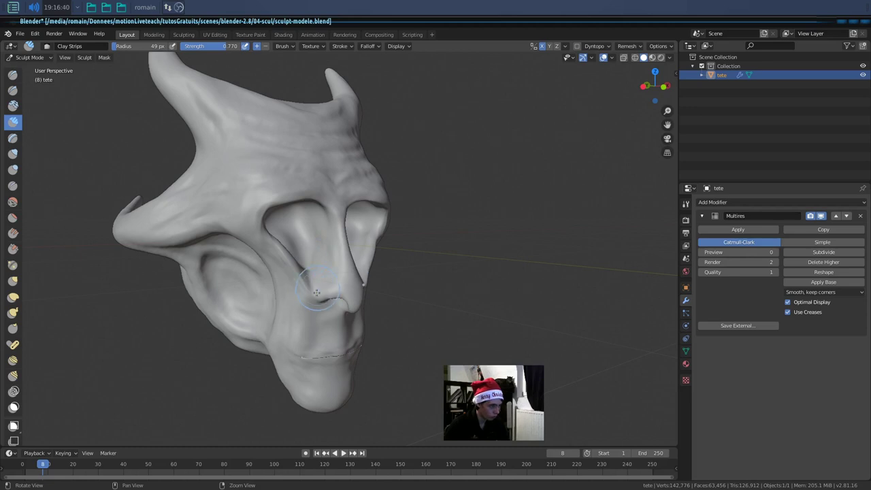
middle_click_drag(317, 289, 402, 249)
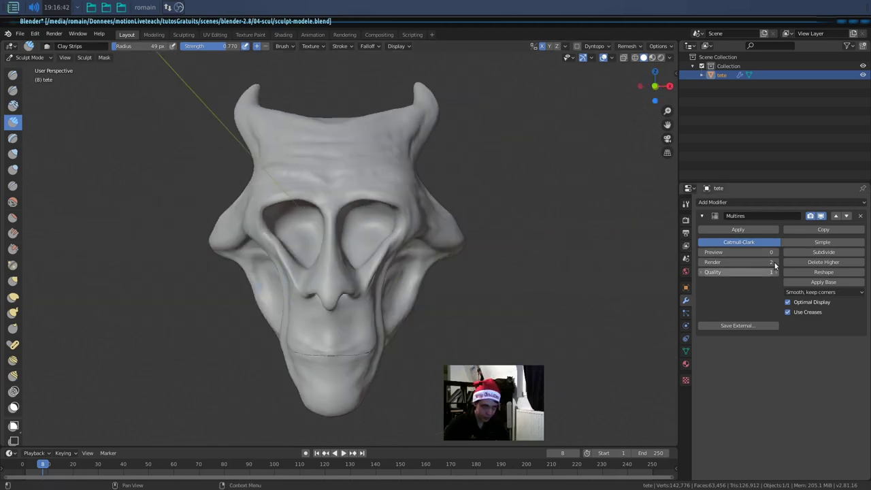
mouse_move(326, 292)
middle_mouse_down()
mouse_move(376, 294)
mouse_move(360, 291)
middle_mouse_up()
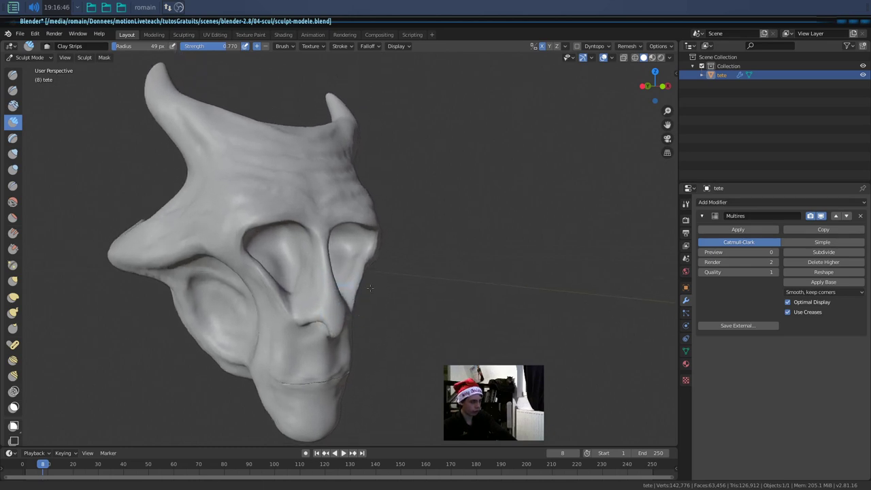
scroll(359, 292, "up", 5)
middle_click_drag(269, 176, 293, 270)
left_click_drag(240, 174, 173, 164)
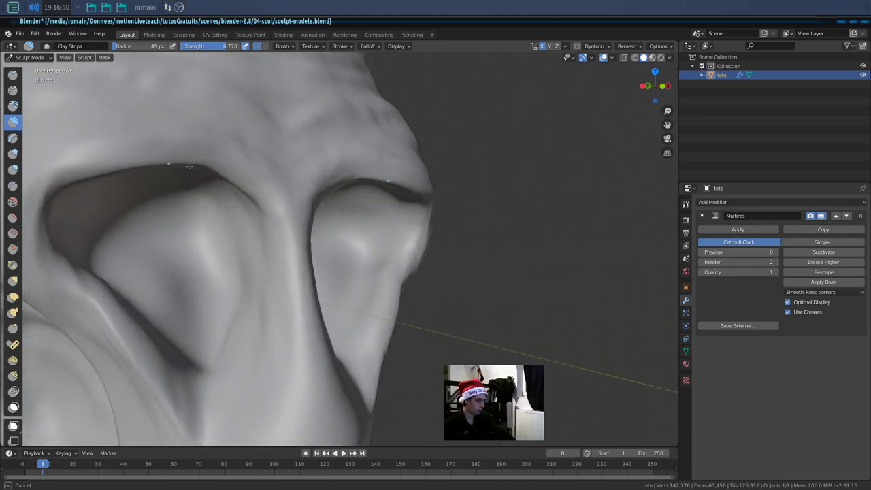
scroll(270, 228, "down", 3)
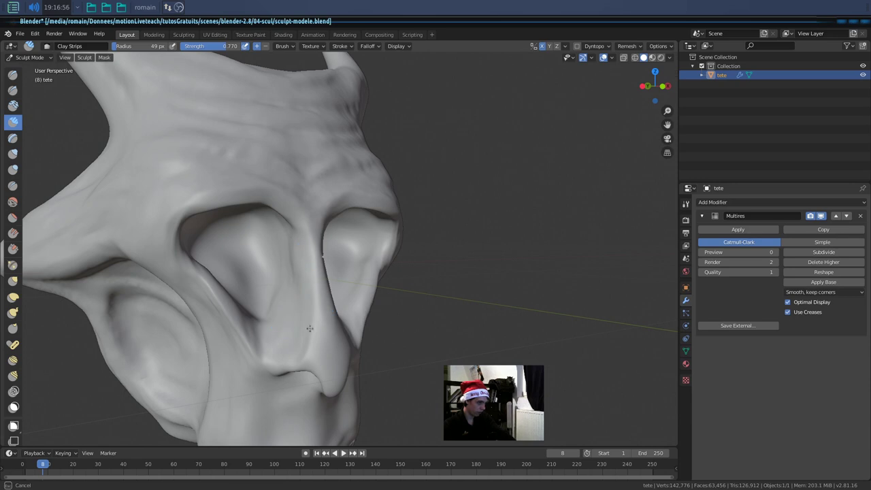
mouse_move(300, 339)
middle_mouse_down()
mouse_move(280, 330)
mouse_move(285, 309)
middle_mouse_up()
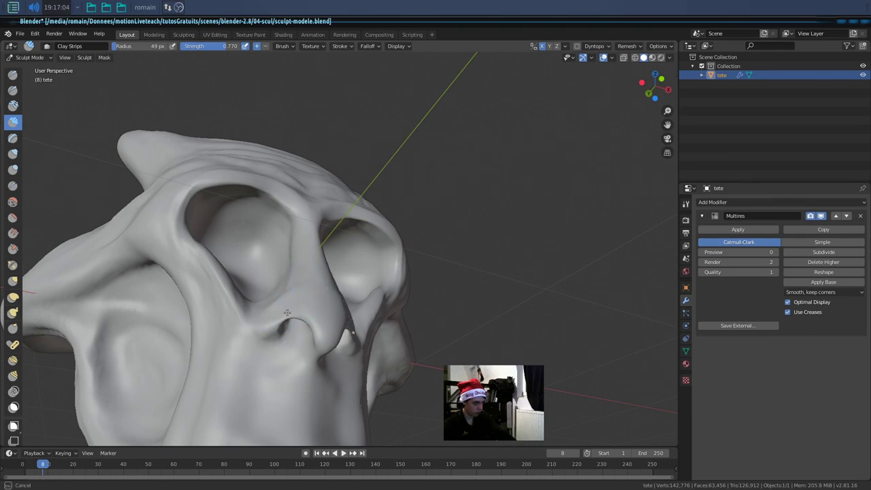
mouse_move(287, 312)
middle_mouse_down()
mouse_move(278, 285)
mouse_move(280, 304)
middle_mouse_up()
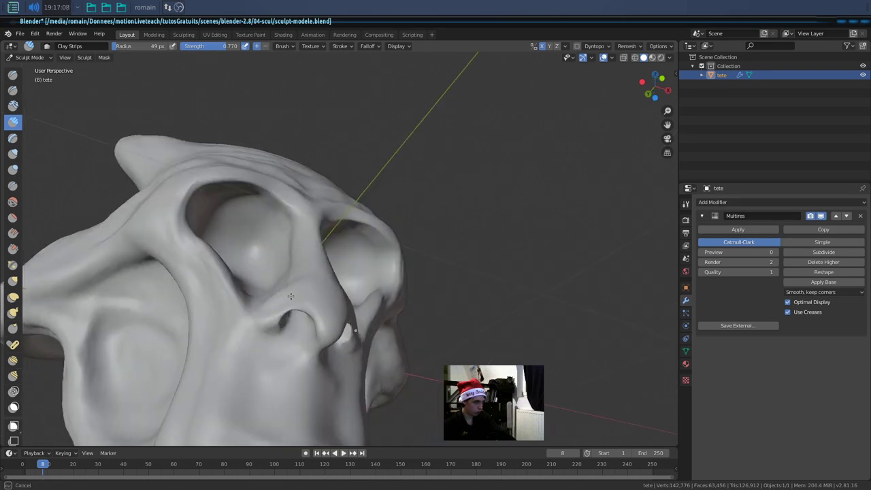
middle_click_drag(285, 310, 310, 316)
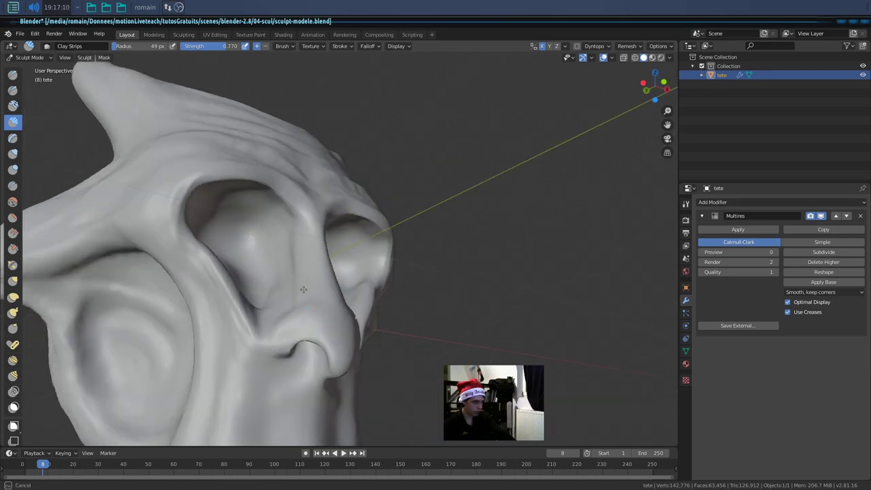
middle_click_drag(295, 302, 343, 310)
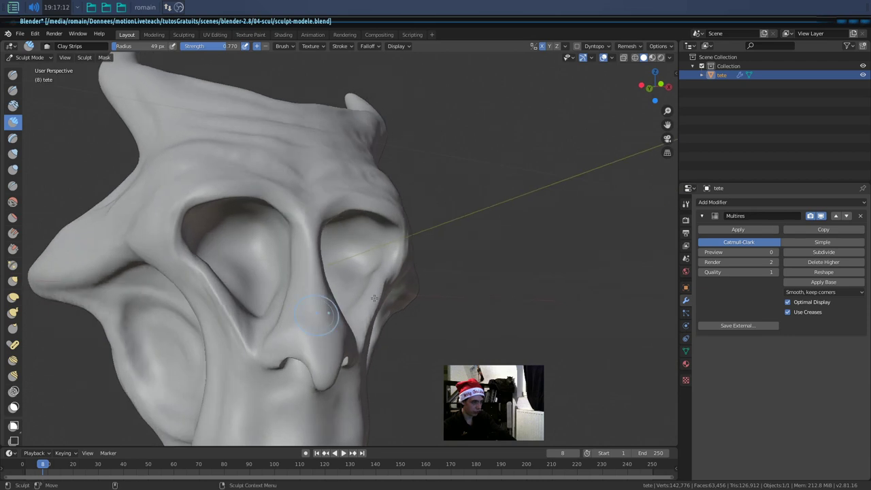
- Check the brush texture and options in the sidebar, then select the Grab brush
key("n")
left_click(572, 261)
left_click(572, 262)
left_click(577, 251)
key("n")
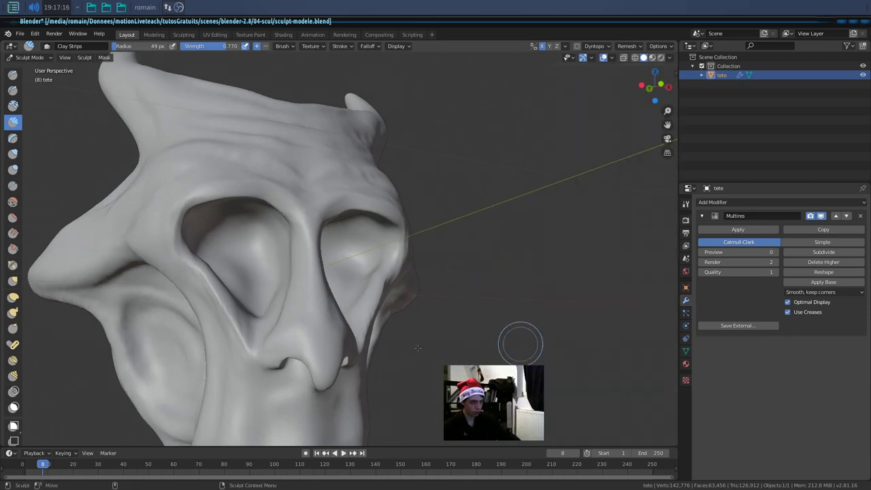
mouse_move(283, 345)
middle_mouse_down()
mouse_move(305, 292)
mouse_move(356, 301)
mouse_move(355, 275)
middle_mouse_up()
mouse_move(381, 323)
middle_mouse_down()
mouse_move(389, 317)
mouse_move(337, 294)
mouse_move(346, 298)
middle_mouse_up()
left_click(13, 282)
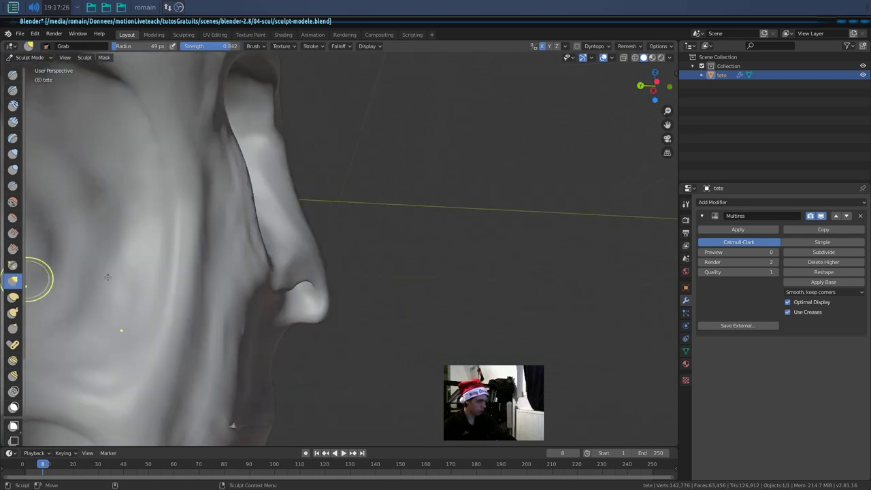
- Enlarge the brush radius to 146 px and switch back to Clay Strips
key("f")
left_click(435, 307)
key("c")
mouse_move(356, 310)
middle_mouse_down()
mouse_move(292, 295)
mouse_move(286, 238)
mouse_move(299, 254)
middle_mouse_up()
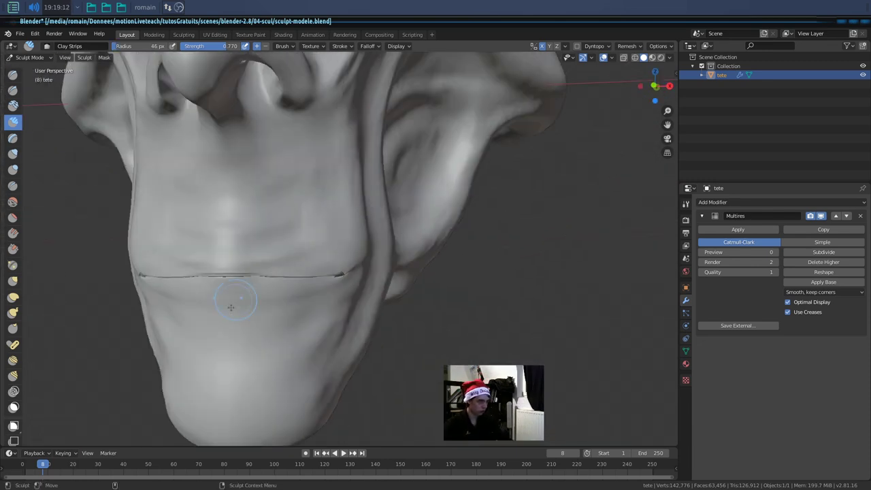
- Add a third Multires subdivision level, bringing the head to about 396k vertices
middle_click_drag(373, 267, 374, 279)
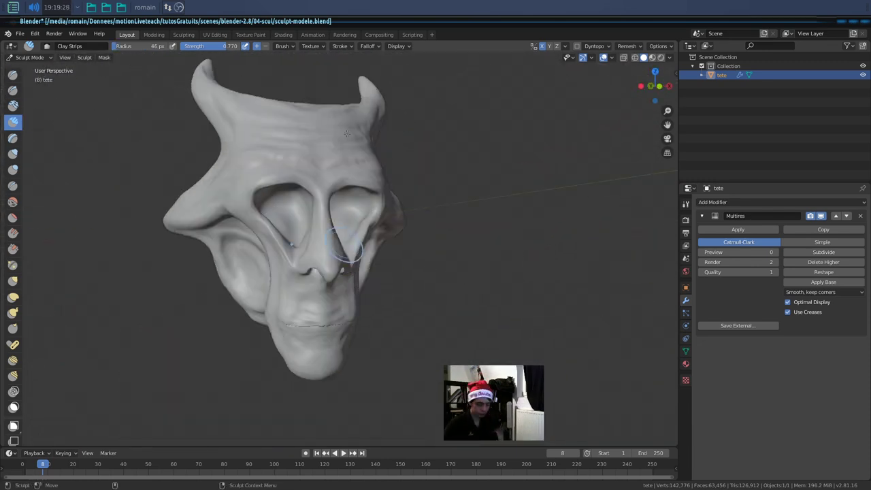
mouse_move(443, 259)
middle_mouse_down()
mouse_move(335, 283)
mouse_move(360, 259)
middle_mouse_up()
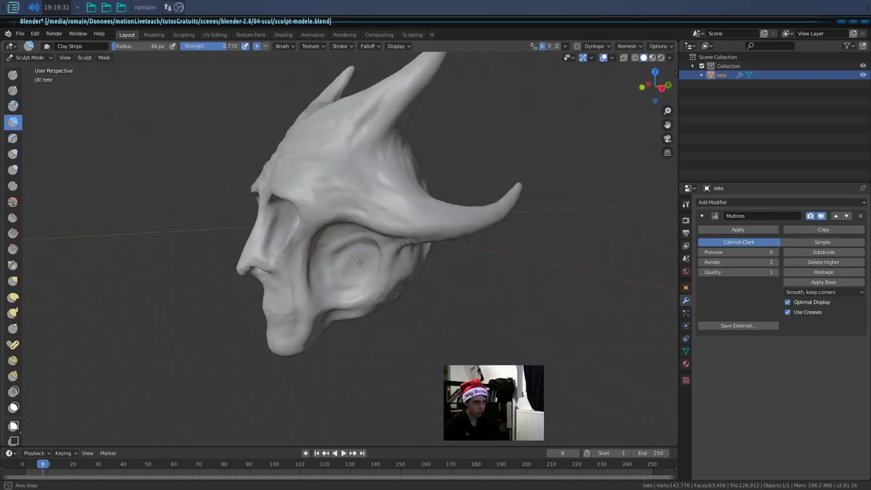
left_click(793, 251)
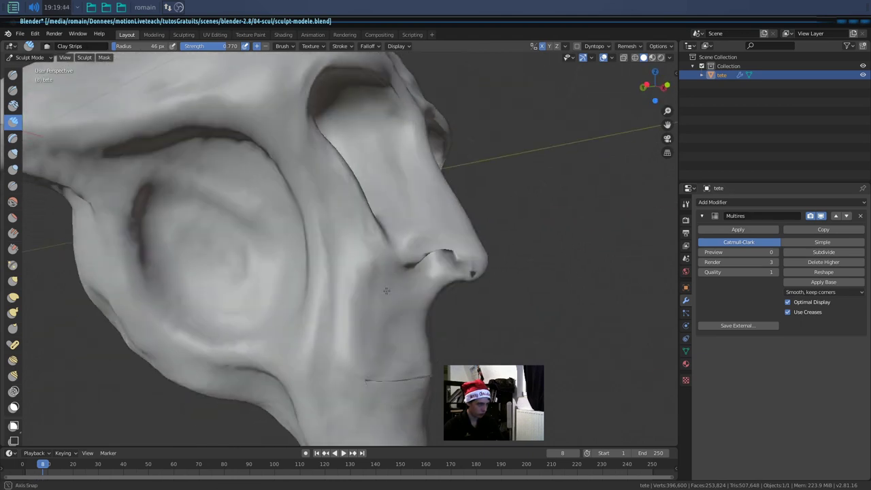
mouse_move(408, 244)
middle_mouse_down()
mouse_move(493, 244)
mouse_move(351, 299)
middle_mouse_up()
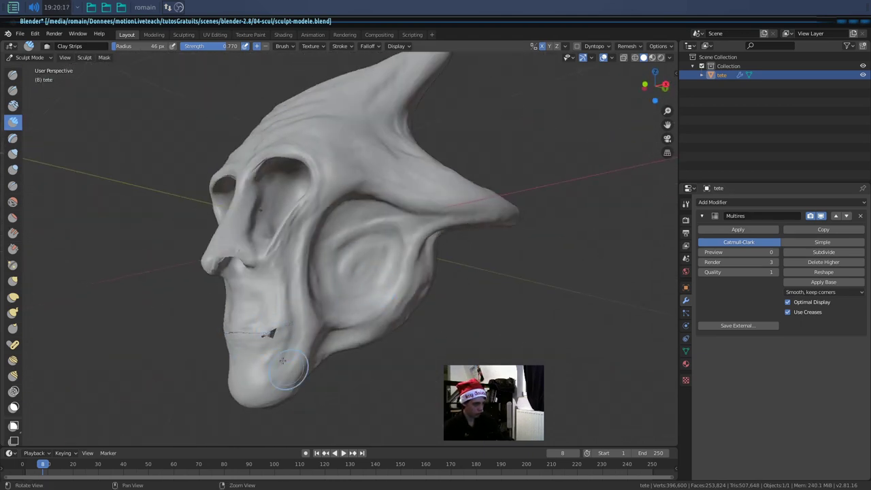
middle_click_drag(282, 360, 299, 353)
scroll(320, 360, "up", 3)
scroll(313, 306, "up", 2)
mouse_move(306, 267)
middle_mouse_down()
mouse_move(270, 221)
mouse_move(362, 327)
mouse_move(313, 259)
middle_mouse_up()
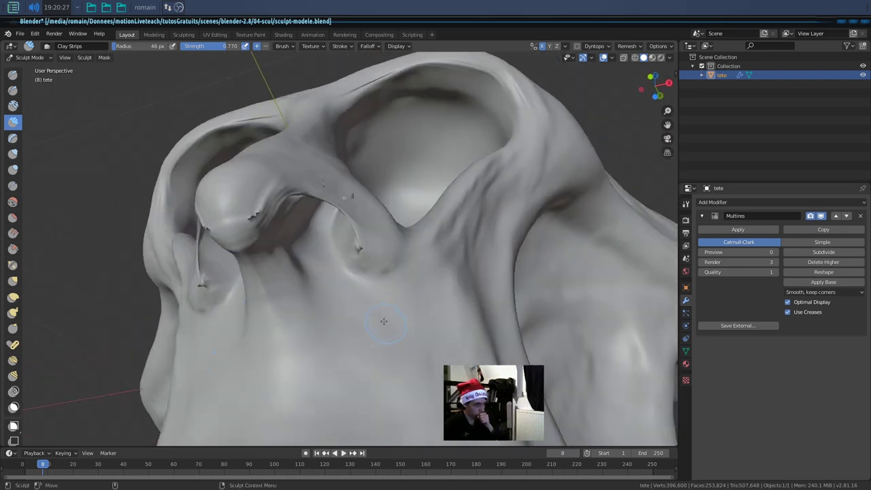
middle_click_drag(311, 272, 269, 234)
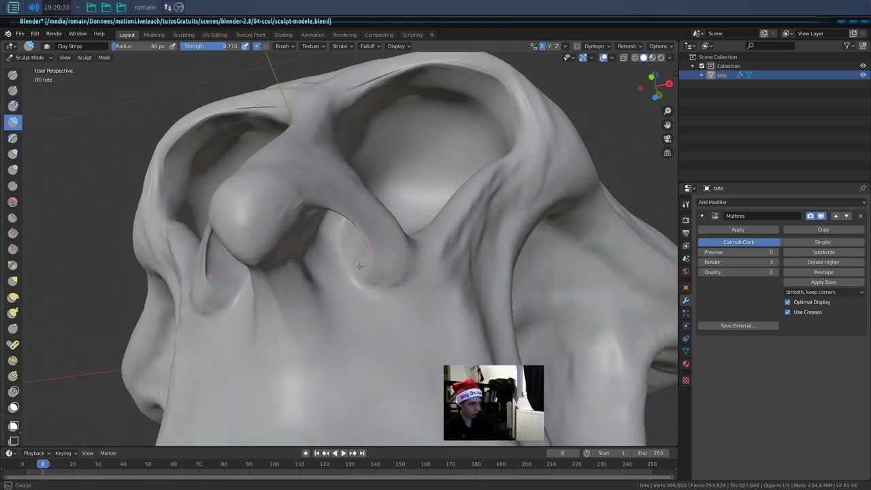
mouse_move(375, 260)
middle_mouse_down()
mouse_move(330, 211)
mouse_move(306, 145)
middle_mouse_up()
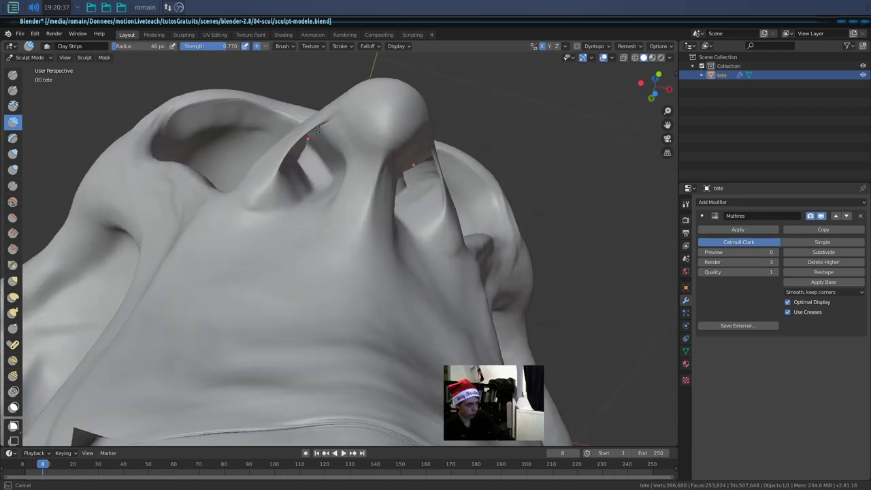
mouse_move(301, 165)
middle_mouse_down()
mouse_move(360, 198)
mouse_move(243, 176)
middle_mouse_up()
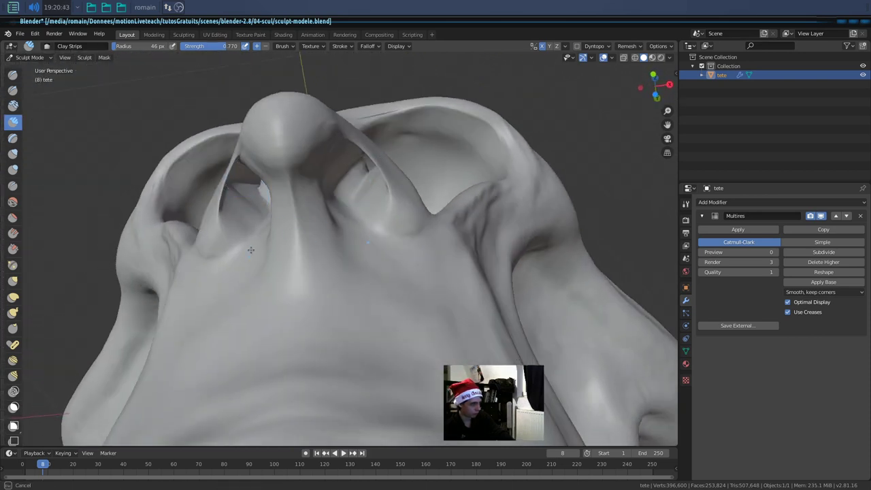
middle_click_drag(248, 255, 303, 258)
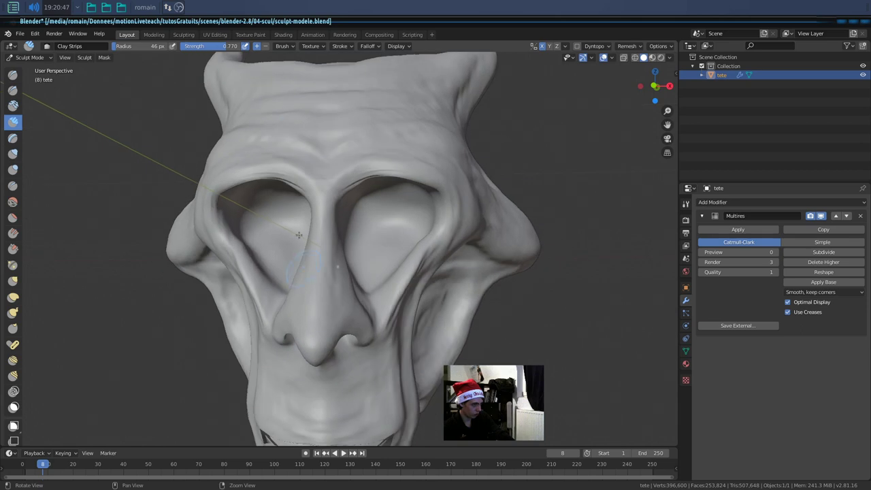
middle_click_drag(334, 272, 341, 113)
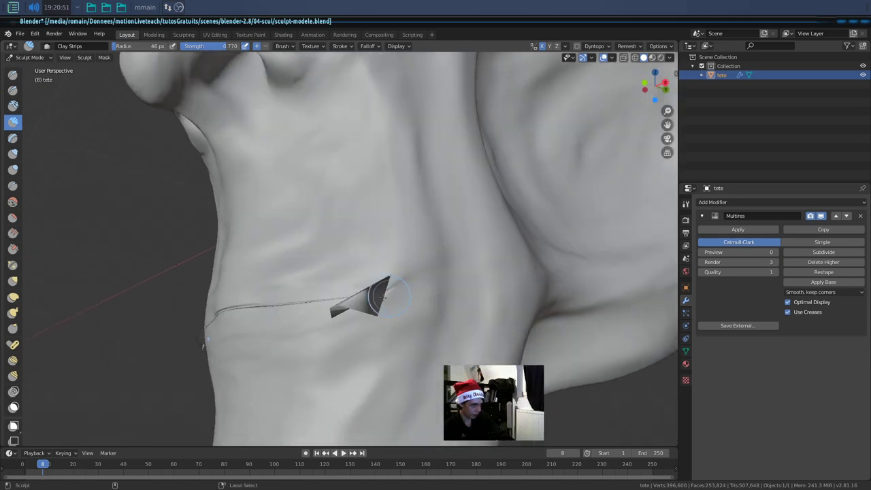
middle_click_drag(387, 296, 407, 338)
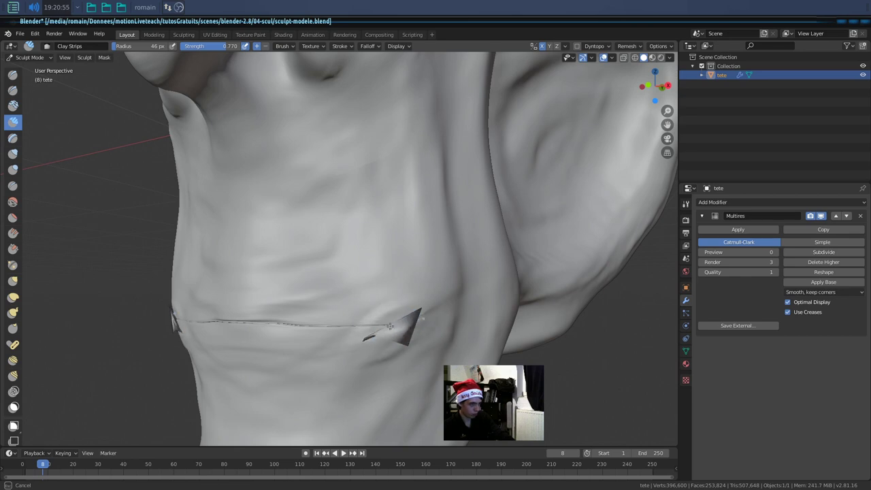
middle_click_drag(379, 327, 410, 334)
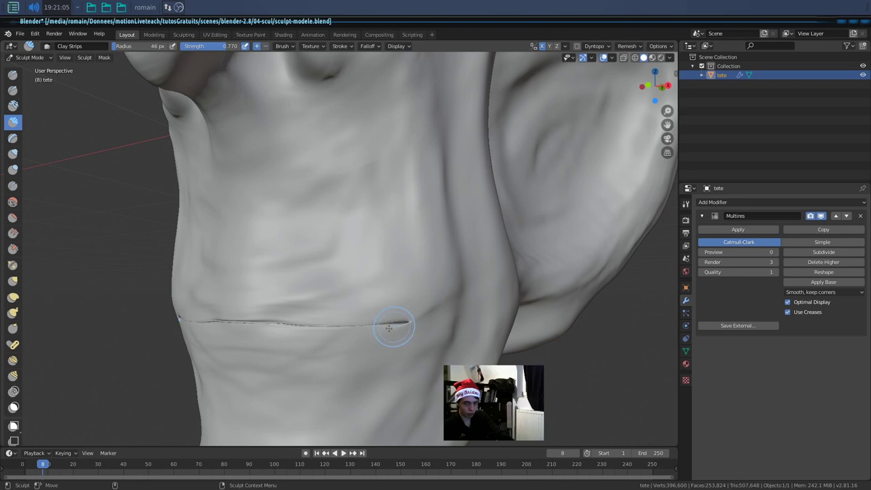
middle_click_drag(405, 324, 426, 315)
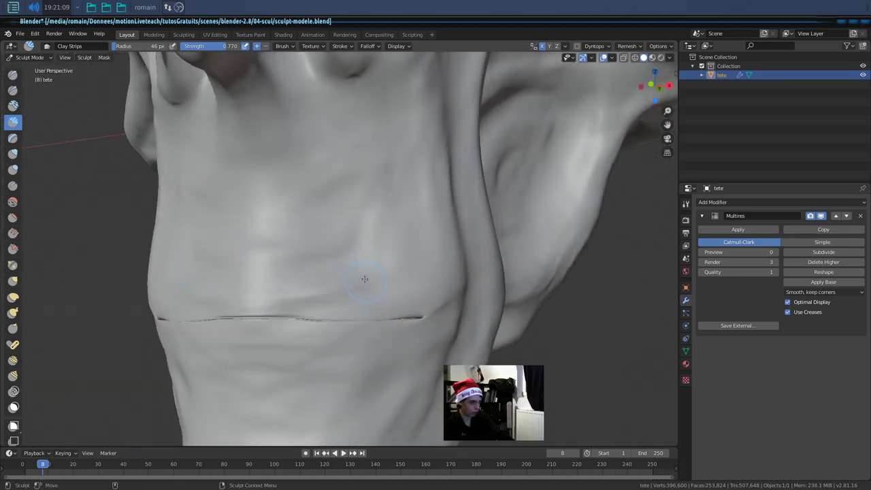
mouse_move(381, 293)
middle_mouse_down()
mouse_move(369, 263)
mouse_move(334, 282)
mouse_move(344, 345)
mouse_move(311, 282)
mouse_move(317, 238)
mouse_move(386, 261)
mouse_move(405, 238)
middle_mouse_up()
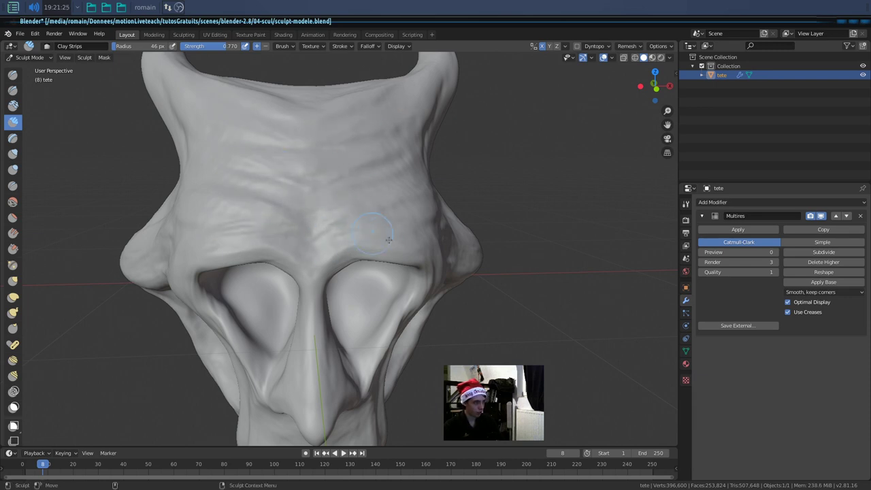
middle_click_drag(359, 224, 208, 226)
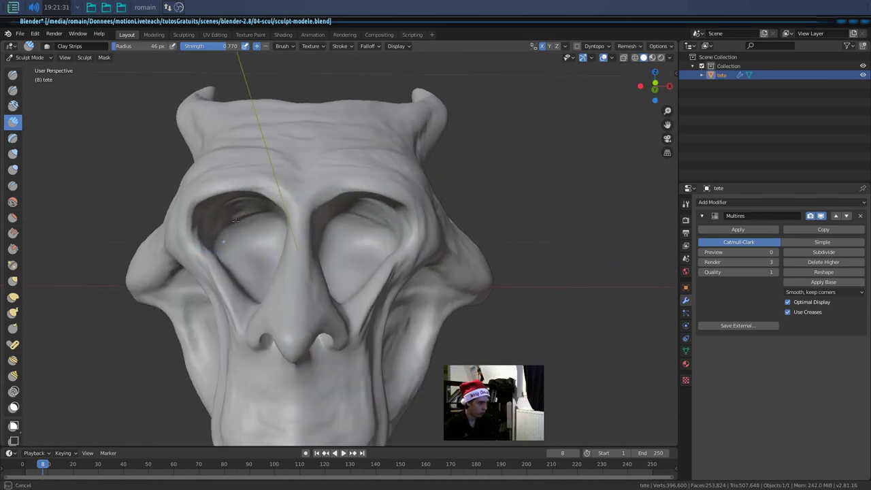
mouse_move(232, 246)
middle_mouse_down()
mouse_move(319, 245)
mouse_move(289, 232)
middle_mouse_up()
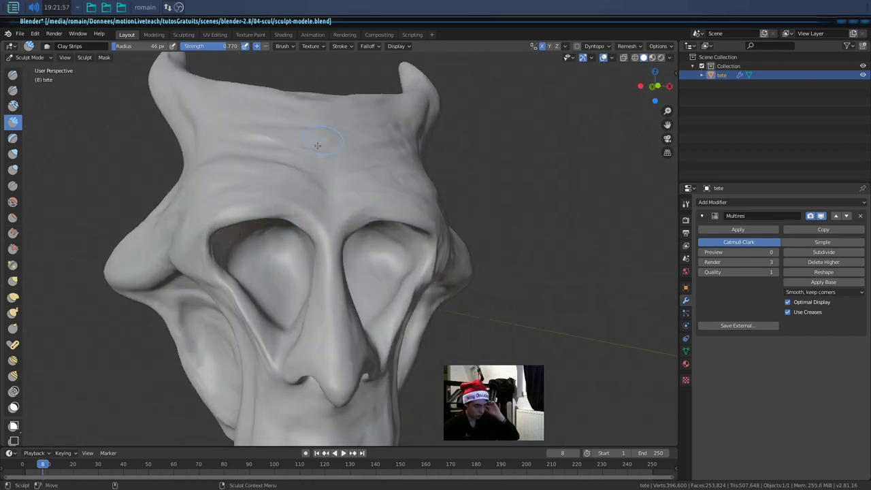
mouse_move(276, 207)
middle_mouse_down()
mouse_move(335, 268)
mouse_move(367, 282)
middle_mouse_up()
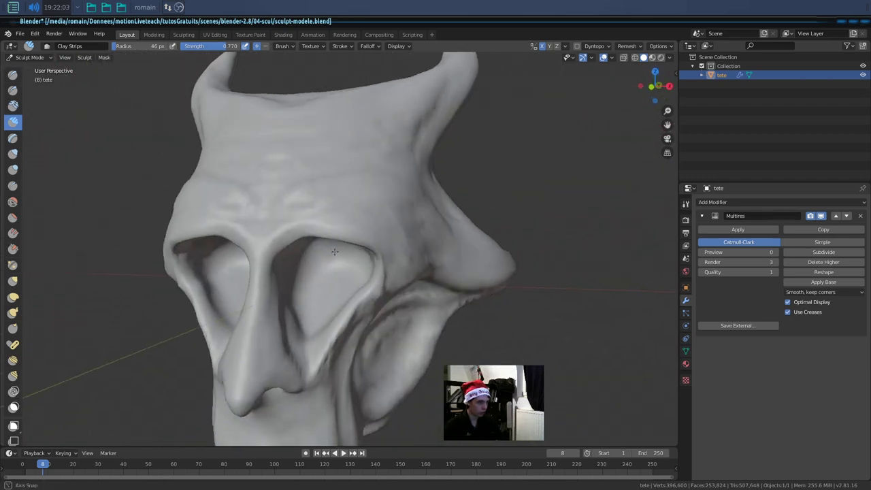
middle_click_drag(367, 282, 350, 239)
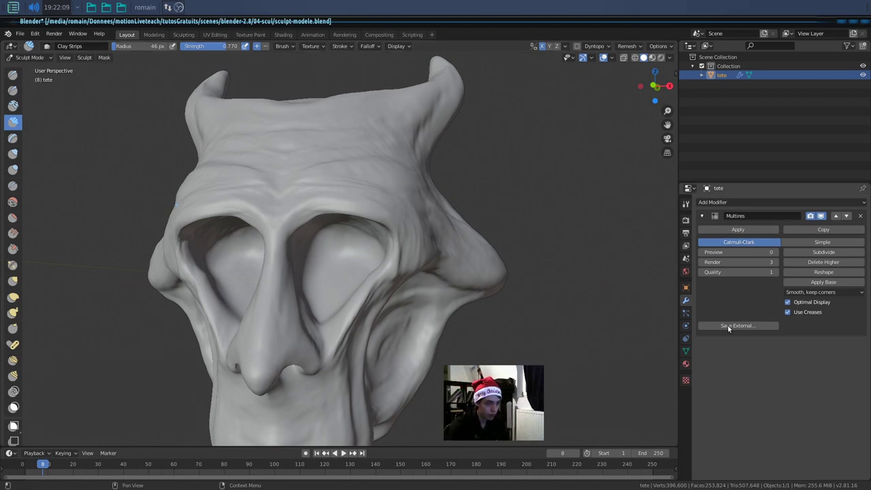
middle_click_drag(447, 272, 477, 204)
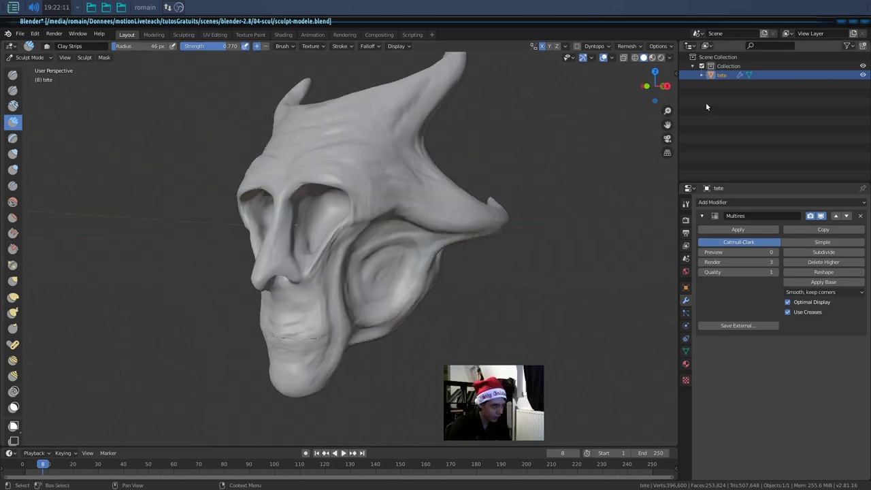
key("n")
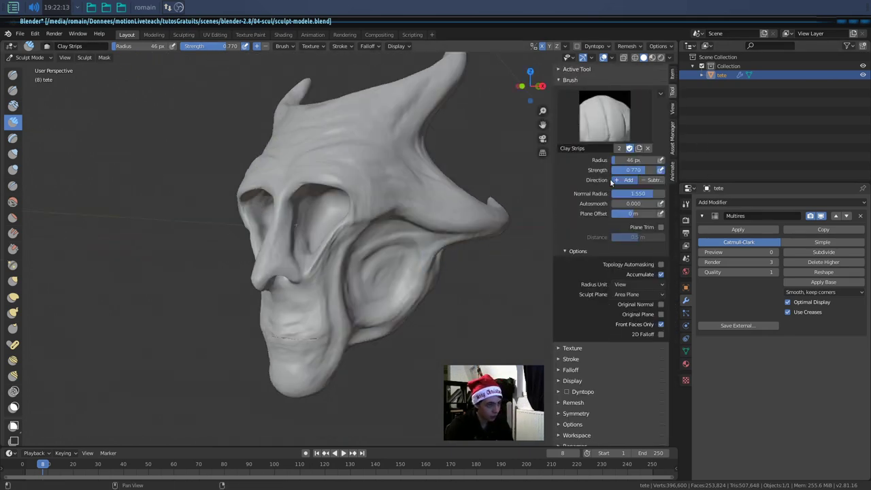
- Add a new Tiled-mapping texture named Factal to the Clay Strips brush
left_click(585, 348)
scroll(589, 343, "down", 4)
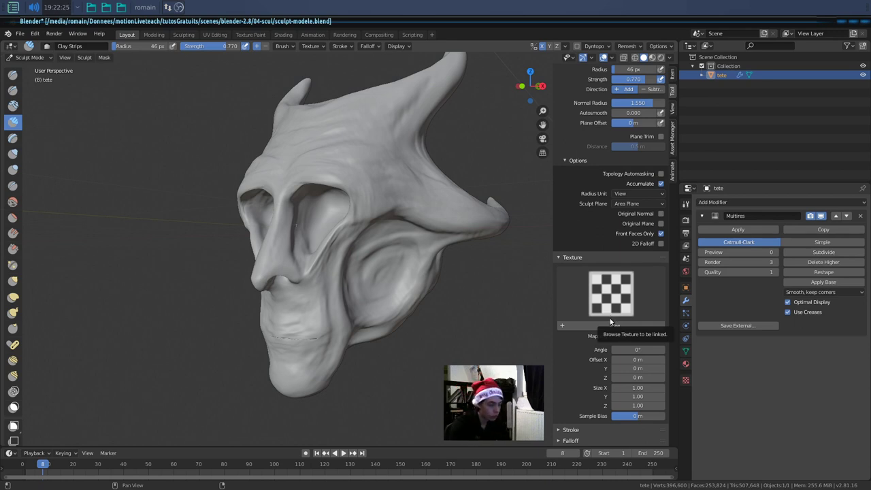
left_click(610, 323)
scroll(612, 293, "down", 2)
left_click(612, 277)
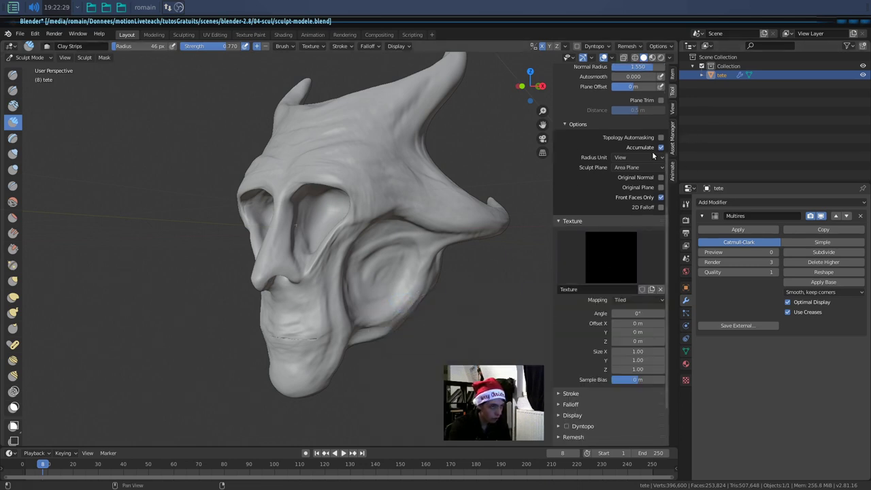
left_click(600, 249)
left_click(391, 303)
type("Factal")
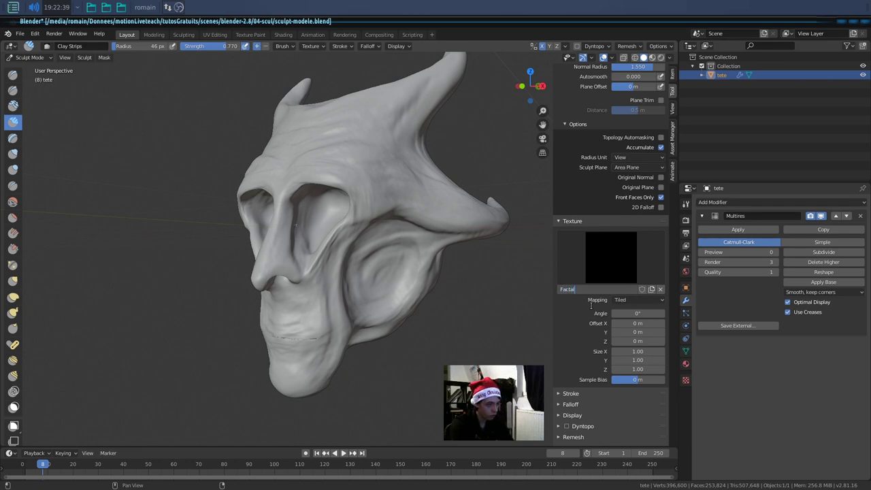
key("Return")
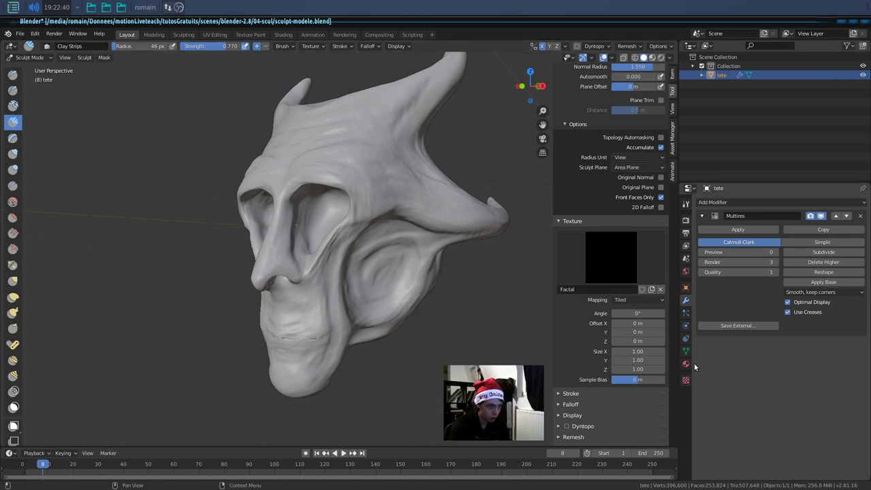
- Set the Factal texture type to Clouds and enable its Color Ramp
left_click(686, 380)
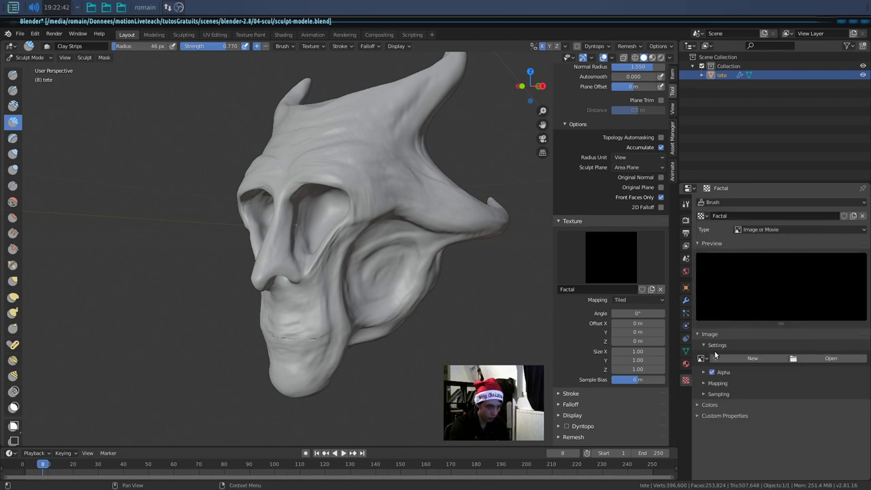
left_click(776, 230)
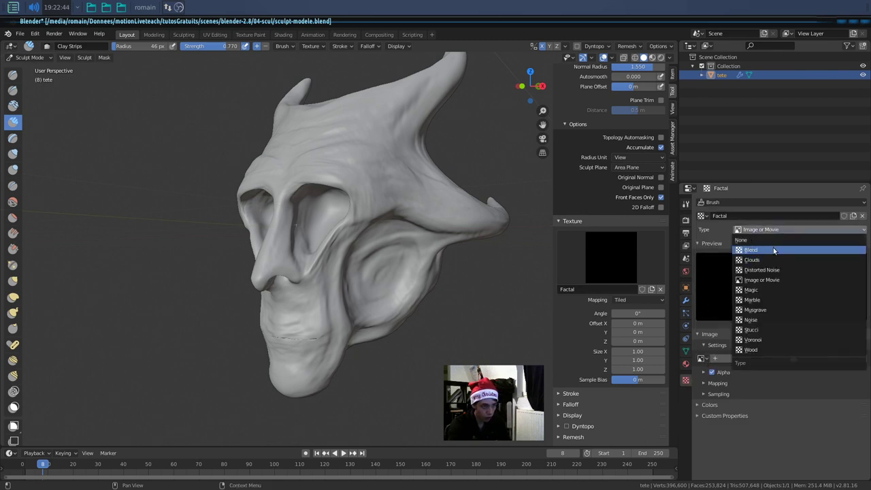
left_click(773, 259)
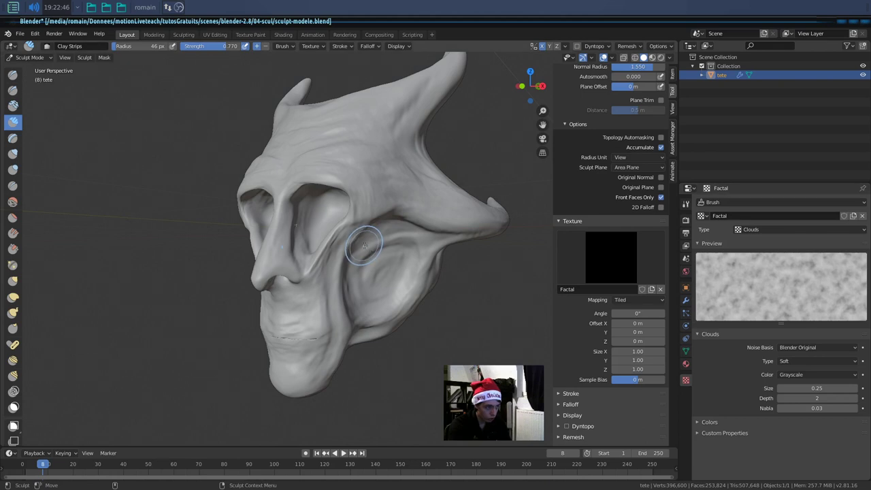
left_click(713, 422)
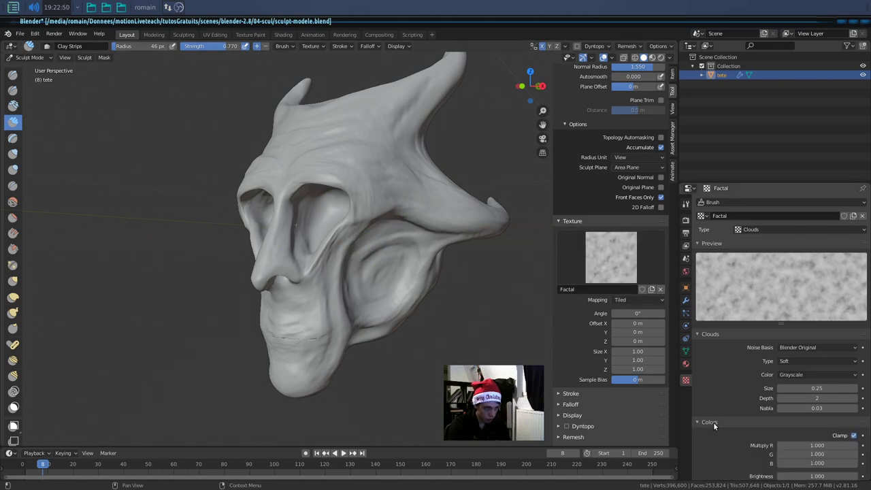
scroll(712, 422, "down", 2)
left_click(705, 464)
scroll(706, 462, "down", 2)
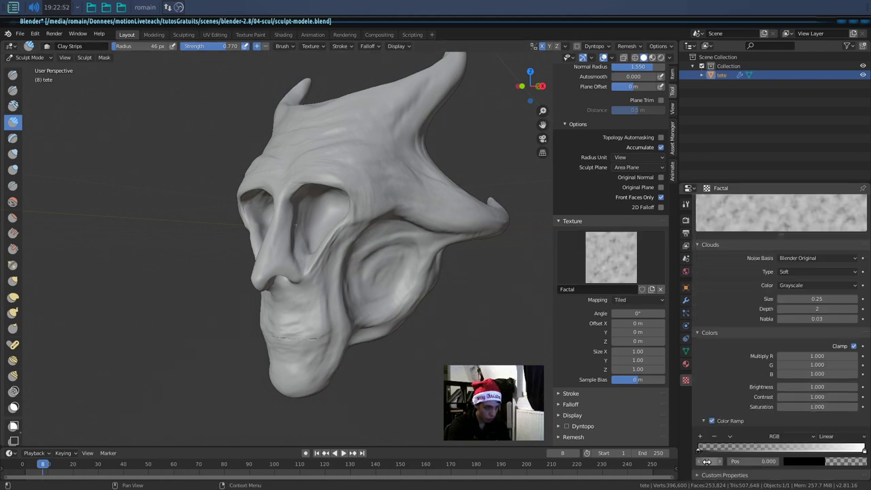
- Move the ramp stops inward, pushing black to 0.462 for high contrast
left_click_drag(708, 451, 763, 450)
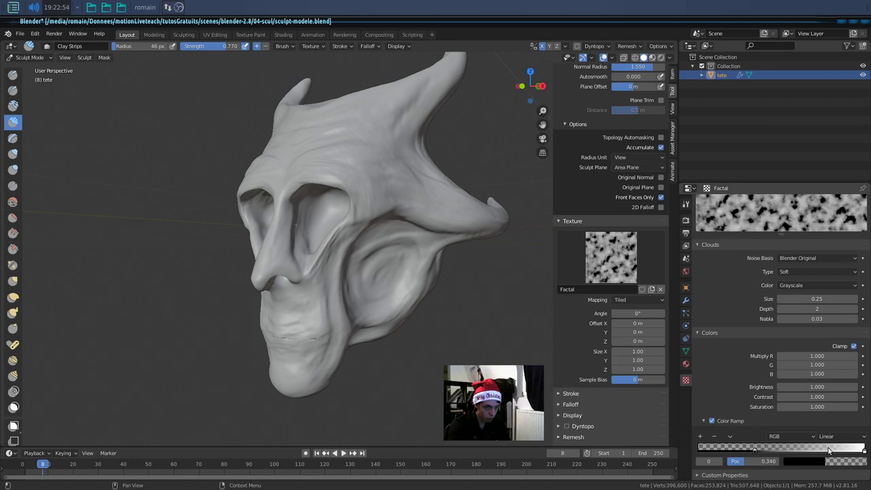
left_click_drag(861, 450, 844, 451)
left_click(766, 452)
left_click_drag(766, 452, 779, 459)
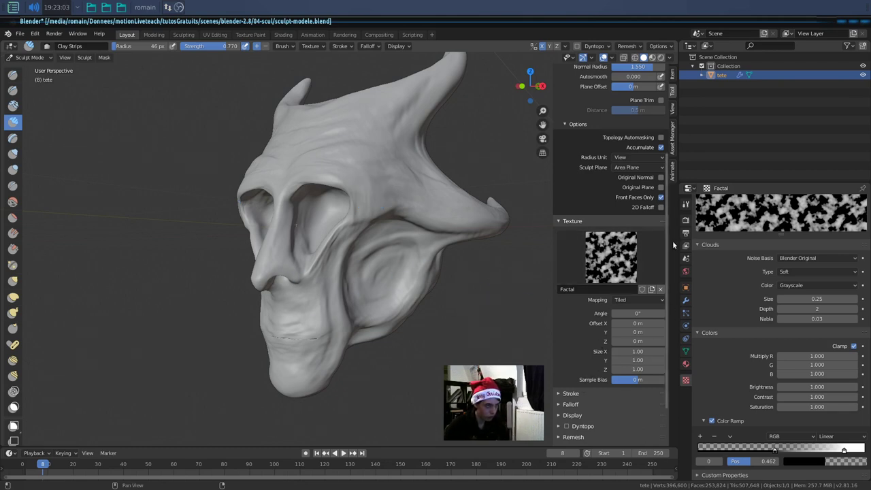
scroll(667, 244, "down", 2)
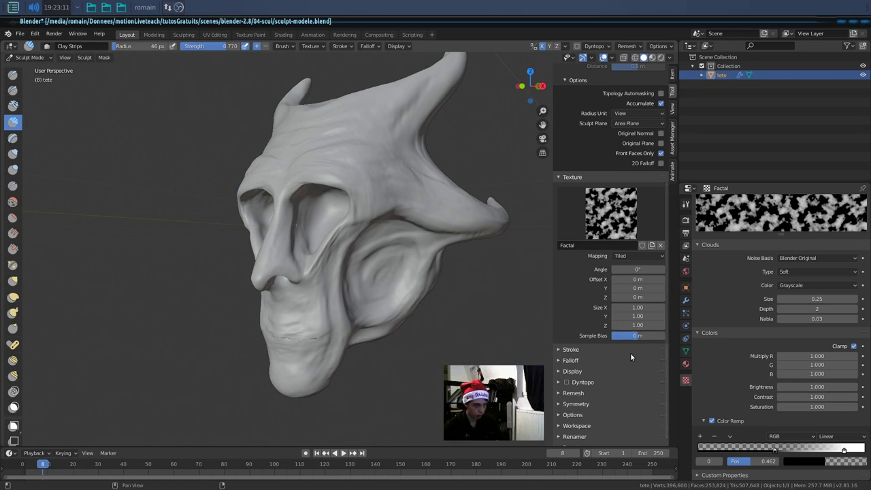
- Show the clouds texture overlay through the brush Display settings
left_click(579, 349)
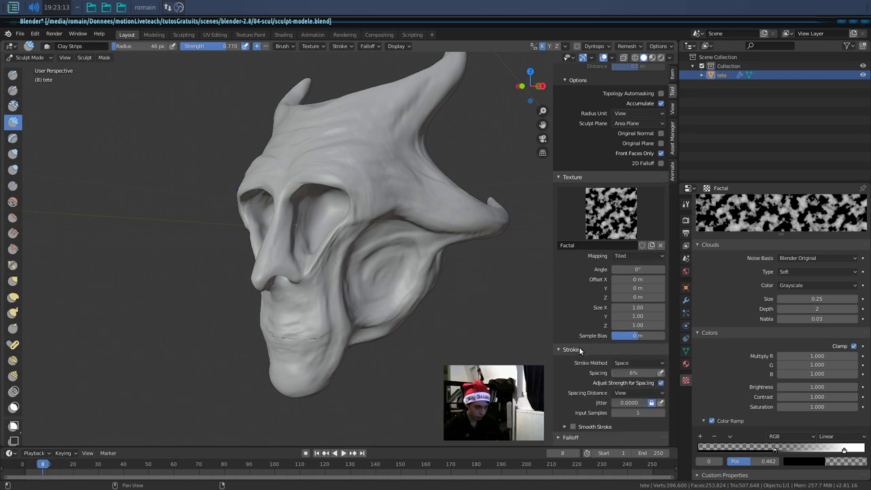
left_click(577, 350)
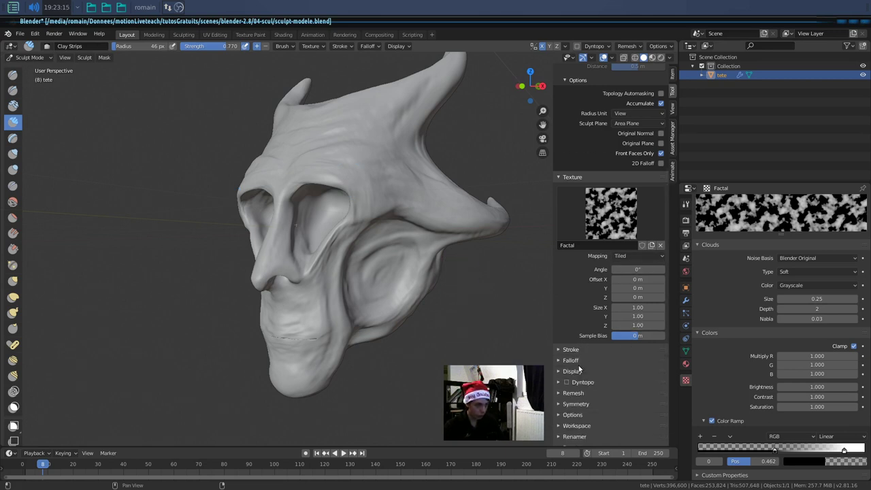
left_click(572, 371)
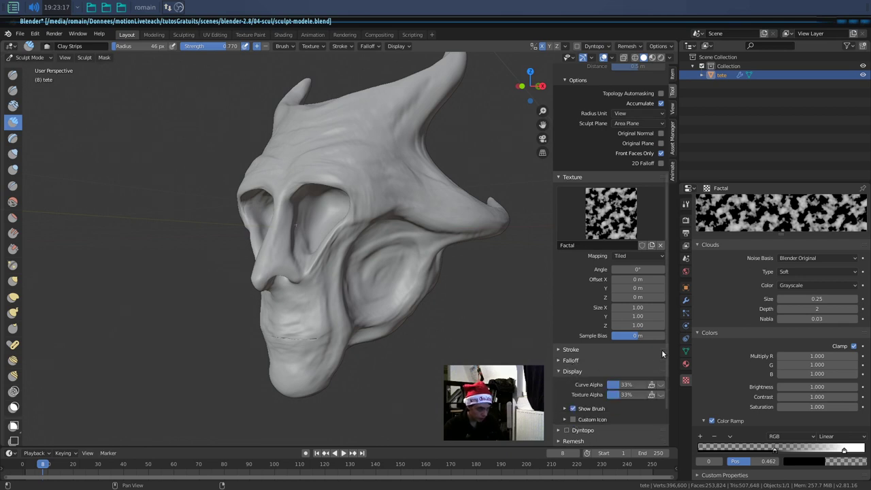
scroll(668, 358, "down", 3)
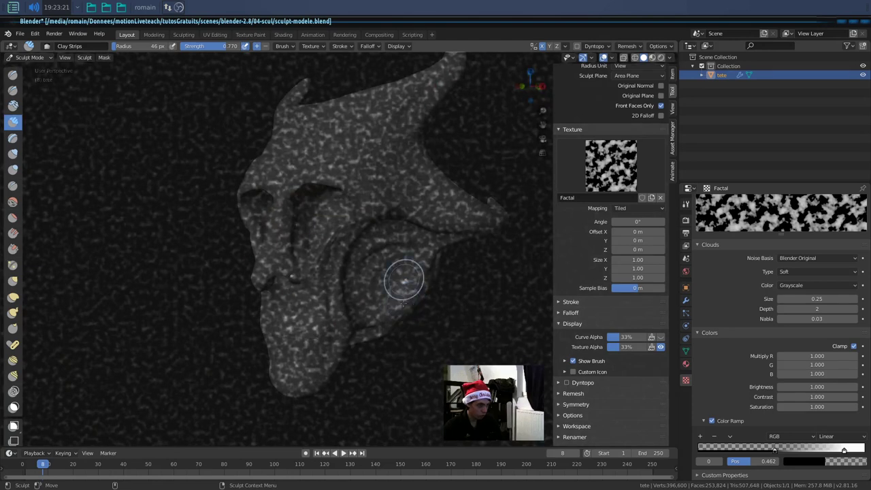
- Orbit to look down on the forehead and reset the brush texture angle to 0°
mouse_move(422, 272)
middle_mouse_down()
mouse_move(369, 282)
mouse_move(395, 301)
middle_mouse_up()
mouse_move(385, 234)
middle_mouse_down()
mouse_move(338, 222)
mouse_move(395, 211)
middle_mouse_up()
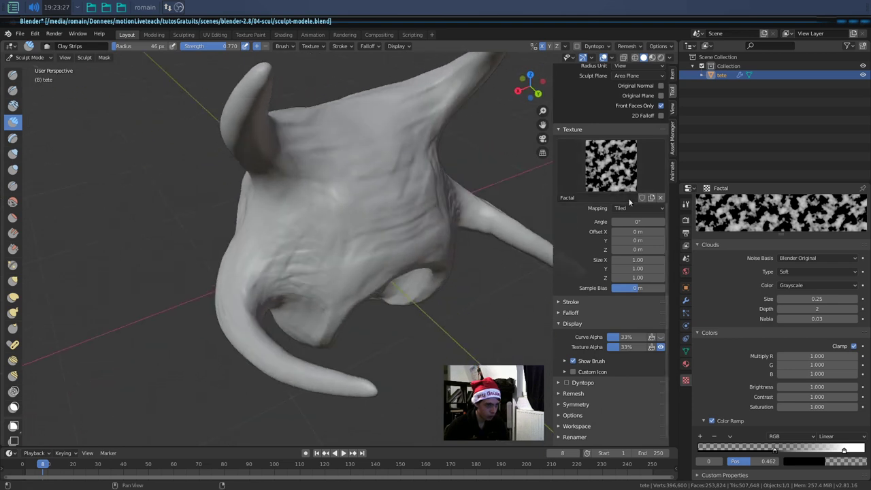
left_click_drag(658, 221, 634, 223)
left_click(634, 223)
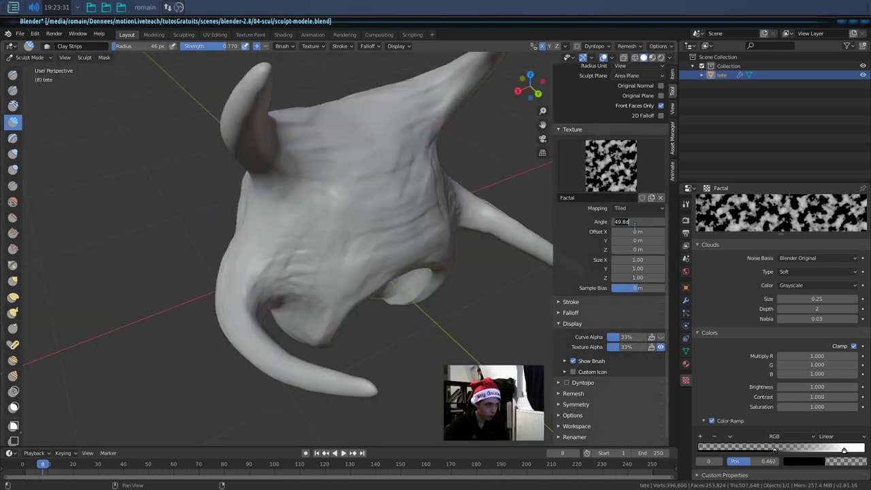
key("Return")
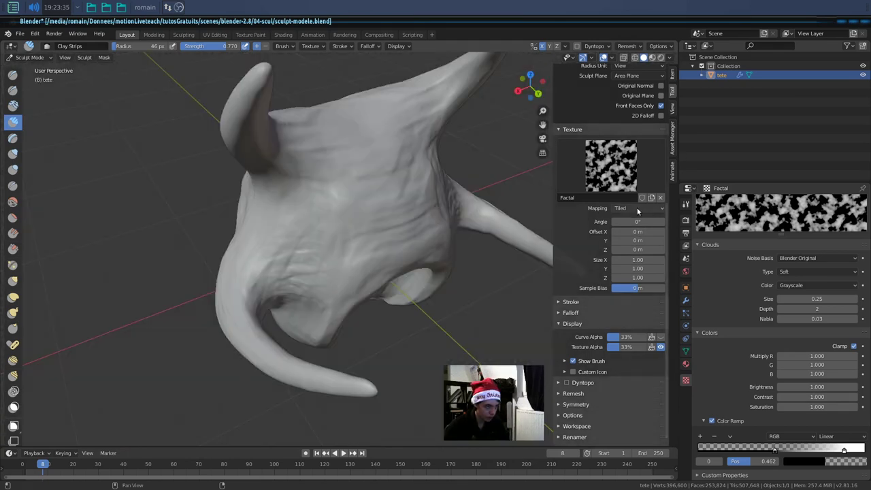
- Map the texture to View Plane, test a forehead stroke, and undo it
left_click(638, 207)
left_click(638, 219)
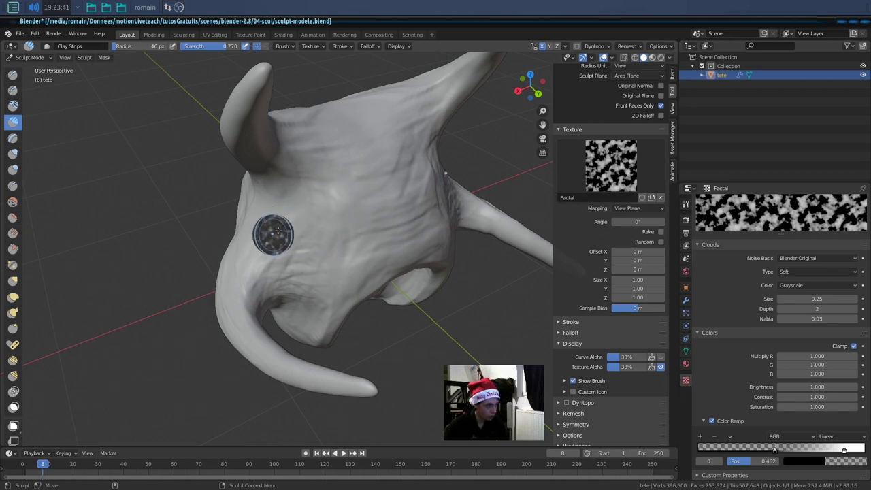
left_click_drag(334, 210, 327, 231)
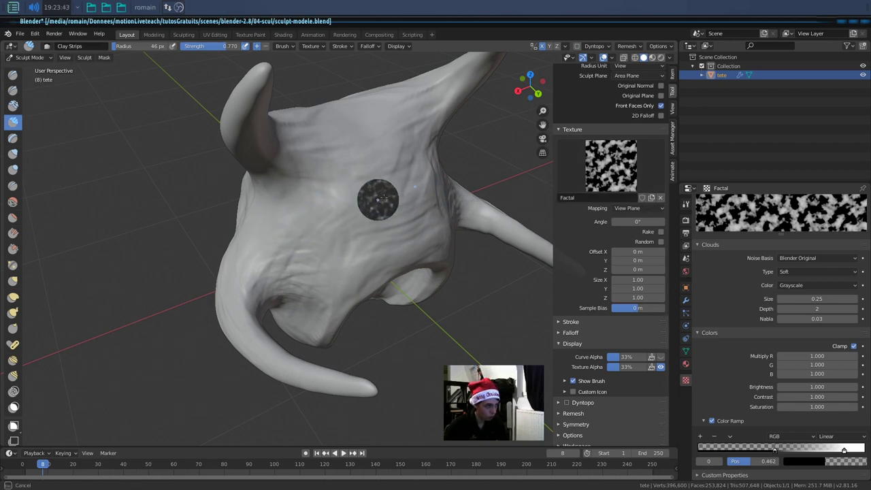
key("ctrl+z")
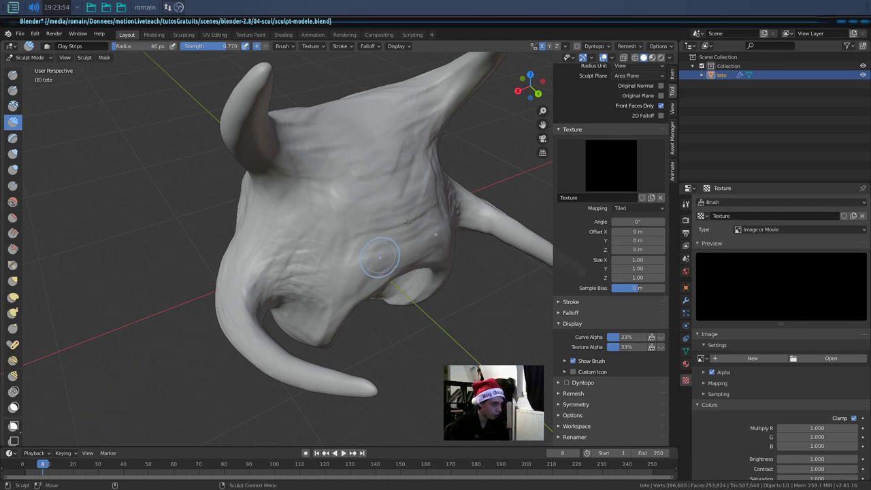
- Make the brush texture a Clouds pattern with a high-contrast colour ramp
left_click(759, 233)
left_click(751, 249)
left_click(762, 230)
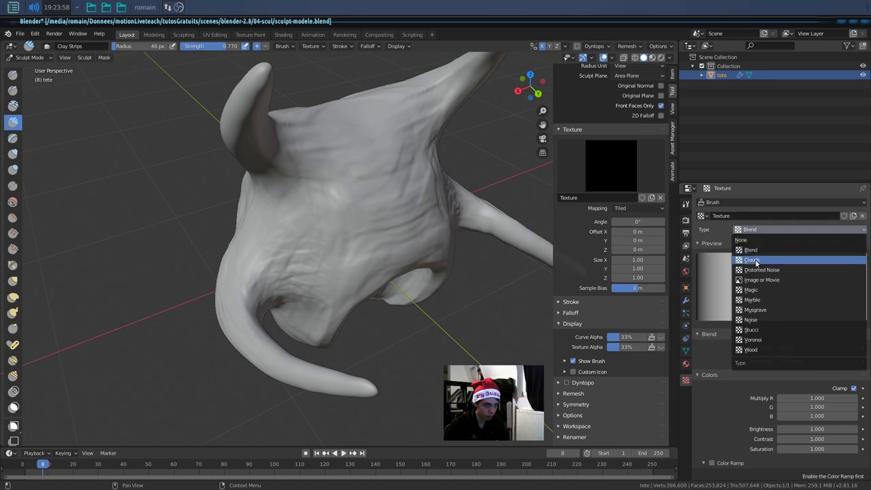
left_click(757, 262)
scroll(755, 409, "down", 2)
scroll(752, 435, "down", 1)
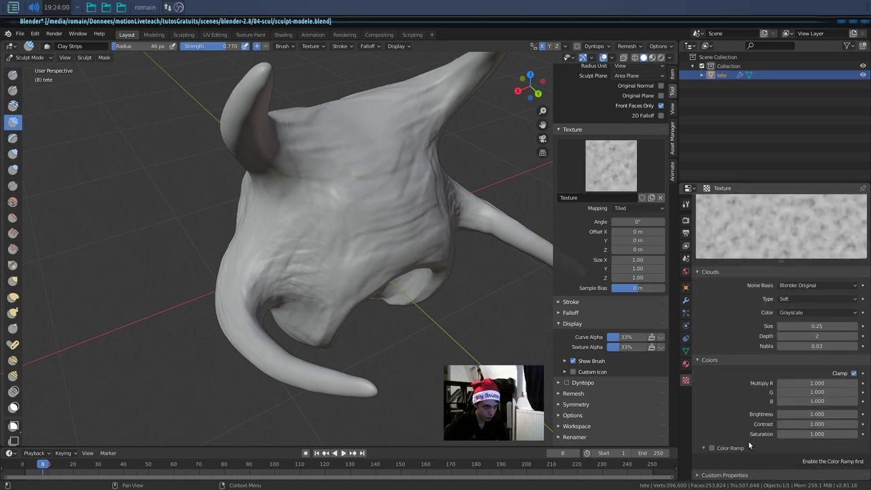
left_click(712, 448)
scroll(714, 449, "down", 1)
mouse_move(699, 449)
left_mouse_down()
mouse_move(789, 447)
mouse_move(776, 447)
left_mouse_up()
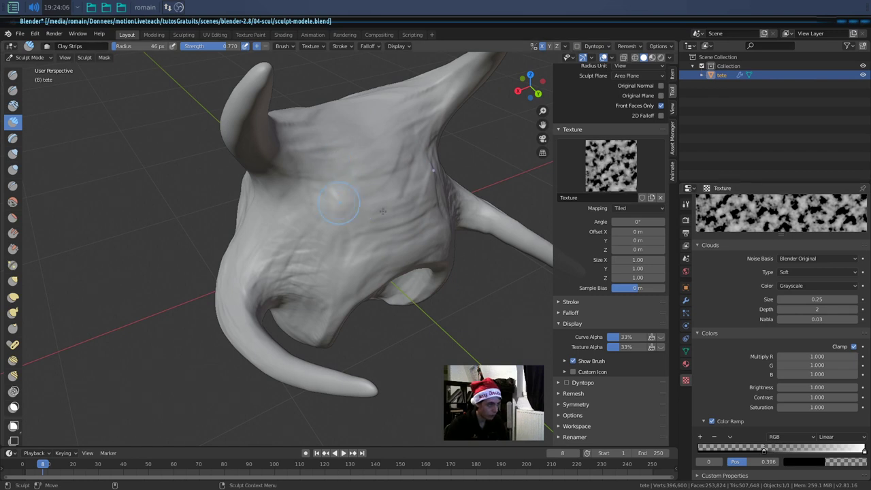
- Use View Plane mapping and the texture overlay, save, enable Random rotation, and test a forehead stroke
left_click(632, 208)
left_click(624, 218)
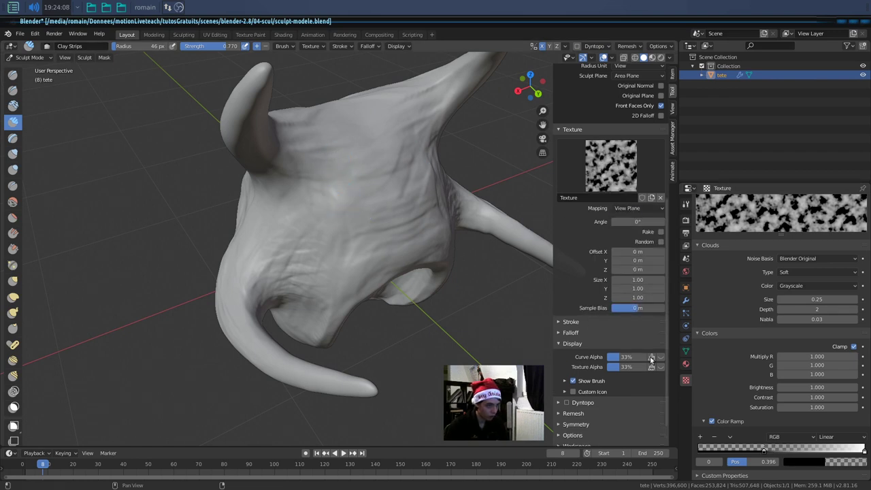
left_click(659, 367)
key("ctrl+s")
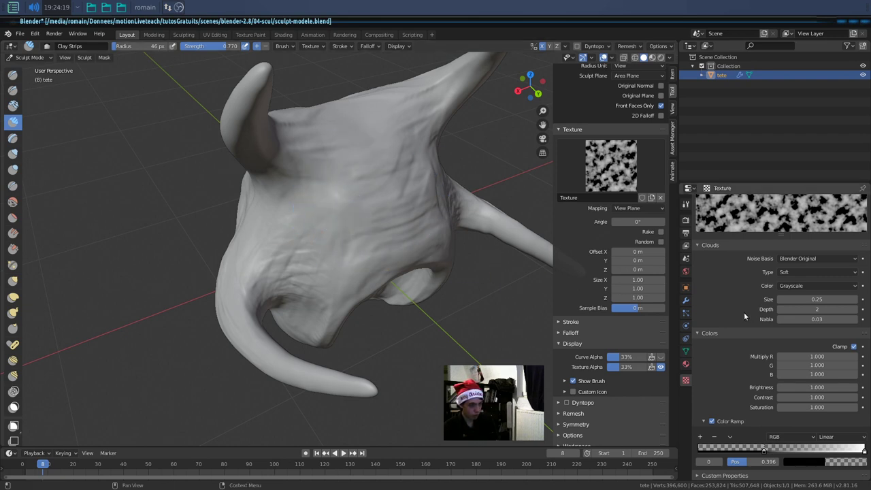
left_click(660, 241)
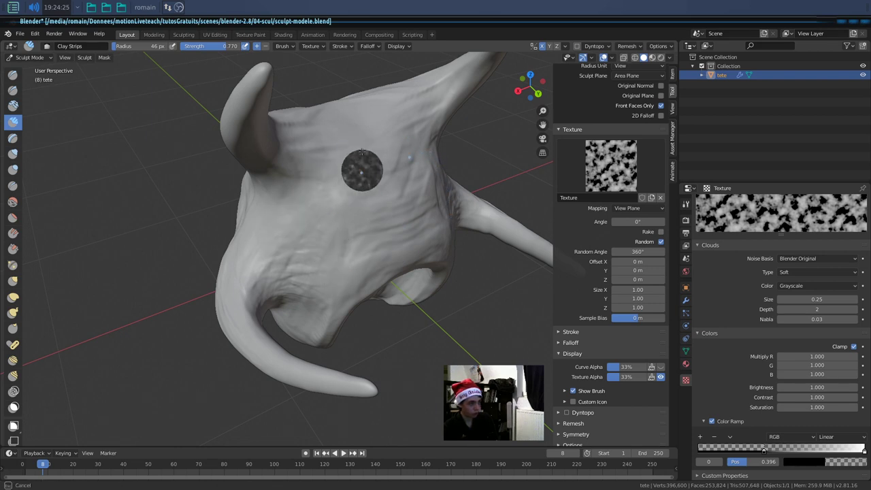
left_click_drag(289, 245, 268, 213)
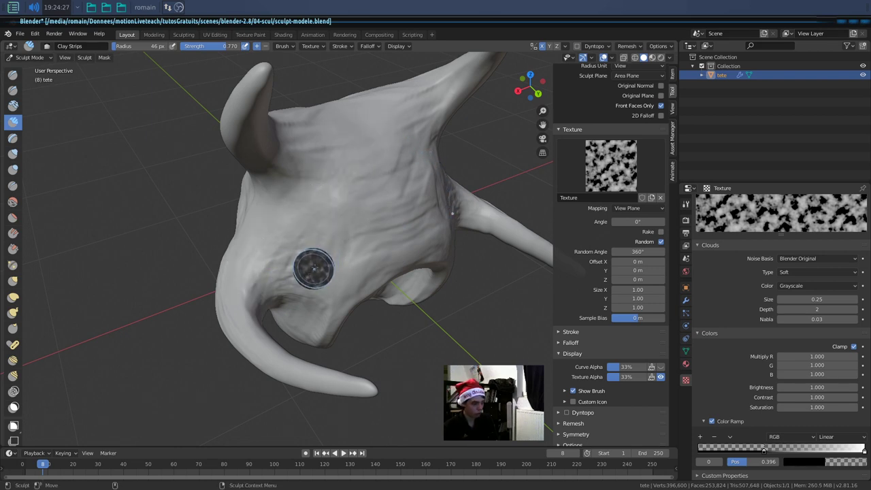
- Set the brush falloff preset to Smooth
middle_click_drag(311, 263, 363, 268)
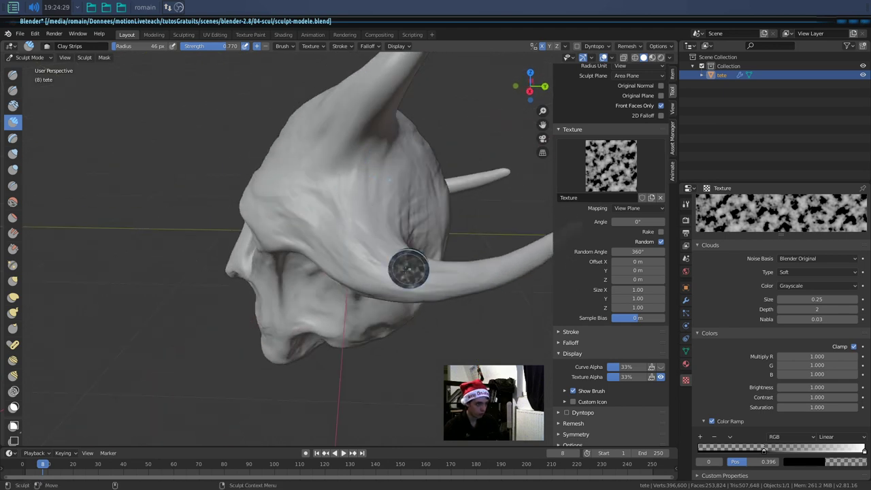
middle_click_drag(361, 302, 330, 246)
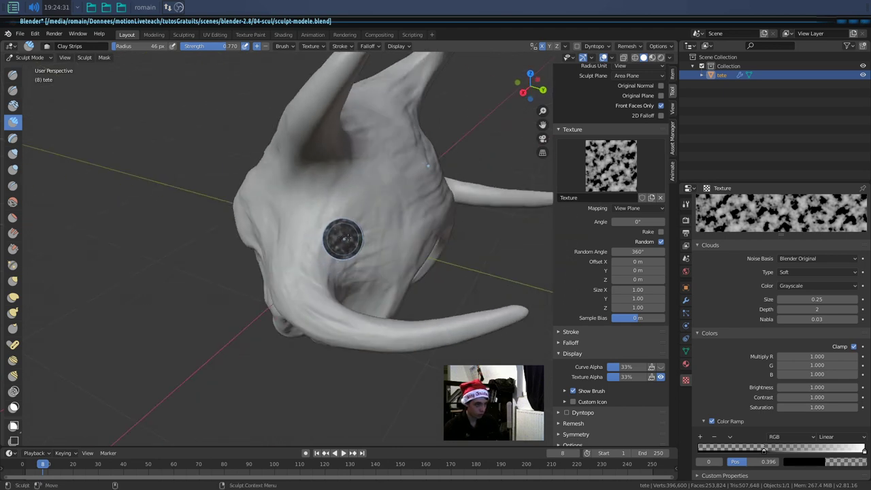
left_click(572, 343)
left_click(602, 355)
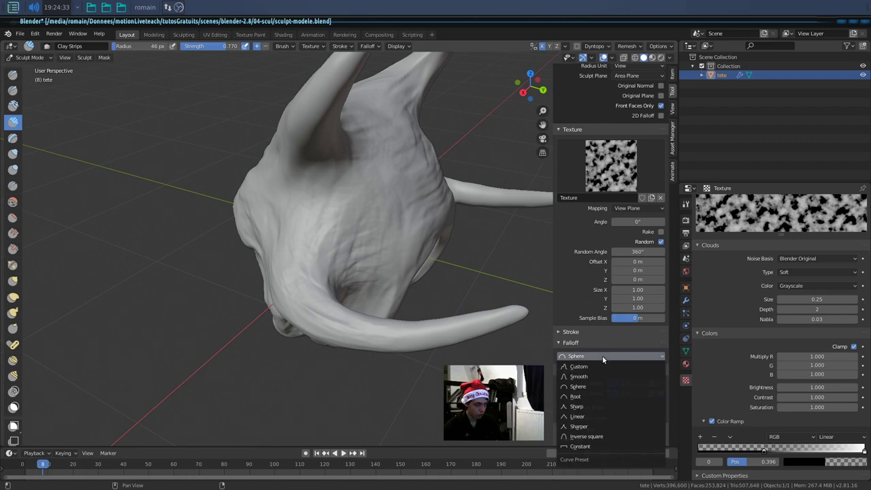
left_click(602, 376)
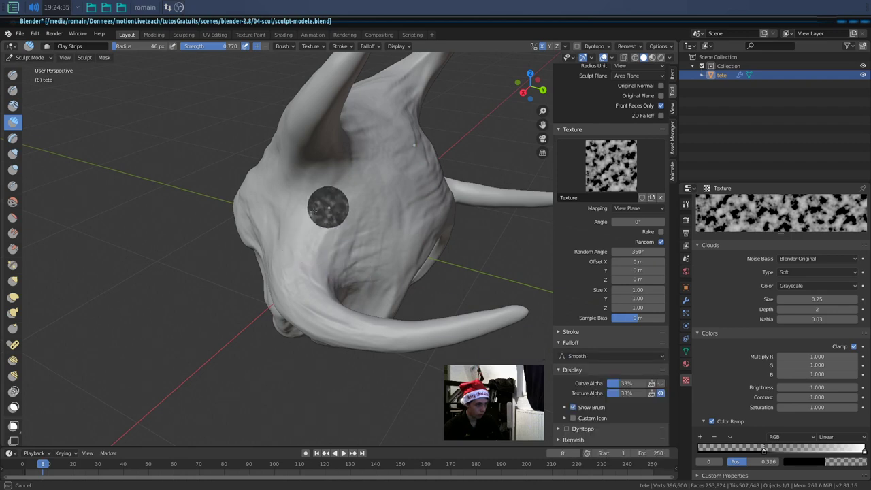
- From a front view, paint textured Clay Strips wrinkles across the forehead
middle_click_drag(259, 247, 331, 235)
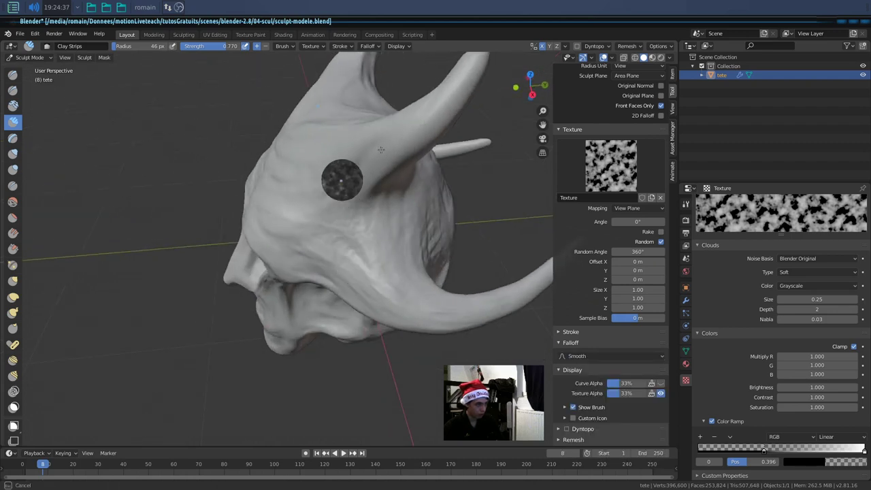
mouse_move(406, 227)
middle_mouse_down()
mouse_move(369, 181)
mouse_move(301, 229)
mouse_move(395, 160)
mouse_move(377, 179)
middle_mouse_up()
mouse_move(377, 180)
left_mouse_down()
mouse_move(330, 186)
mouse_move(299, 252)
mouse_move(317, 194)
left_mouse_up()
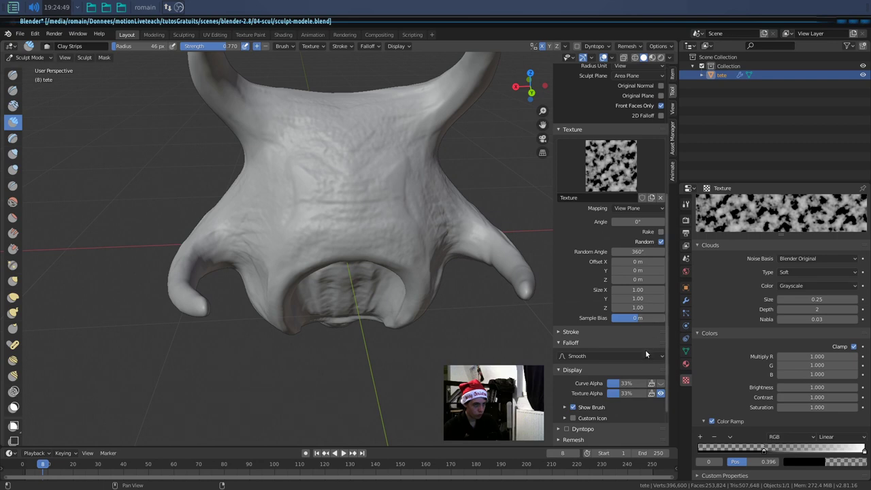
- Switch texture mapping to Tiled, hide the texture overlay, and check the head's side profile
left_click(630, 209)
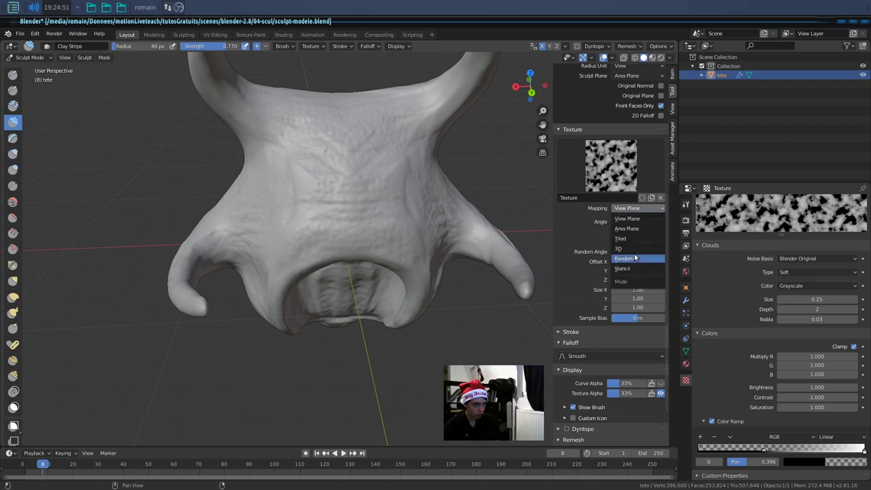
left_click(635, 240)
middle_click_drag(371, 217, 274, 239)
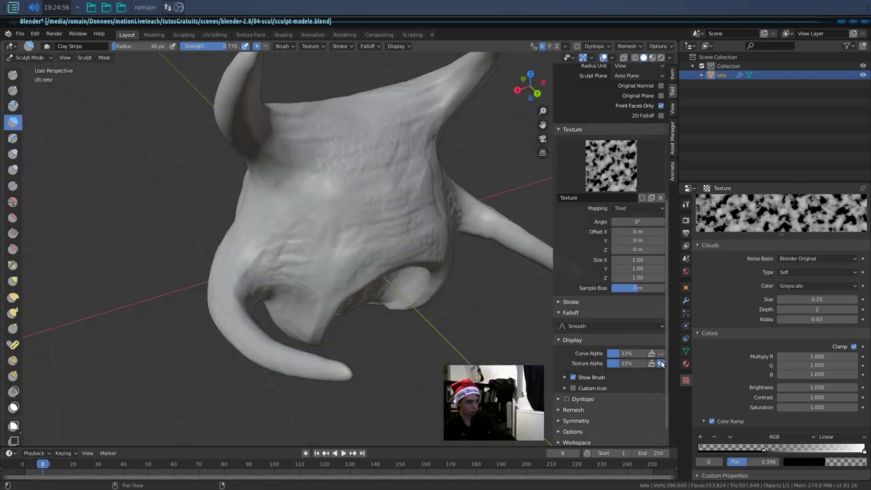
left_click(662, 363)
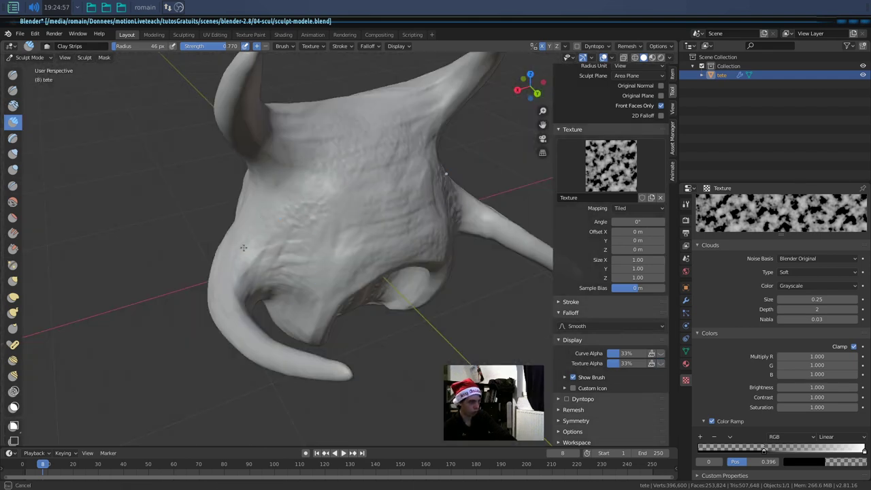
middle_click_drag(332, 246, 378, 238)
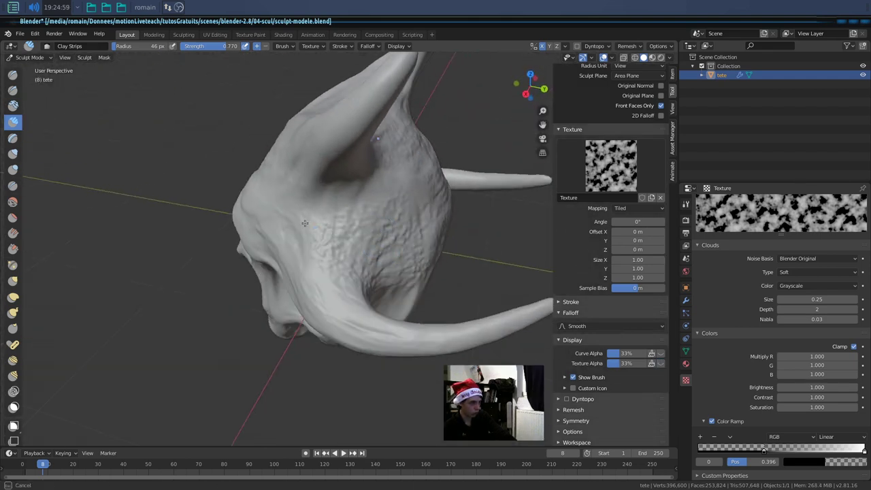
middle_click_drag(279, 216, 343, 219)
mouse_move(355, 184)
middle_mouse_down()
mouse_move(369, 207)
mouse_move(402, 219)
mouse_move(348, 224)
mouse_move(467, 257)
middle_mouse_up()
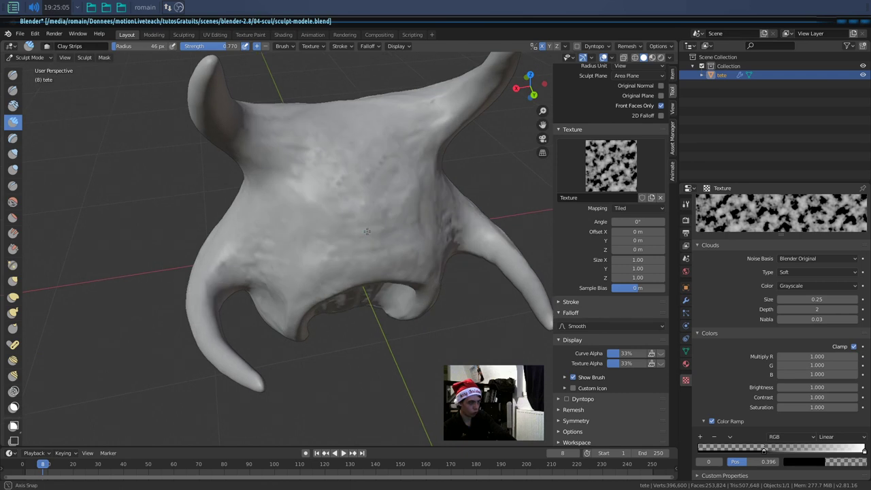
- Try 3D texture mapping while viewing the head from below
left_click(629, 208)
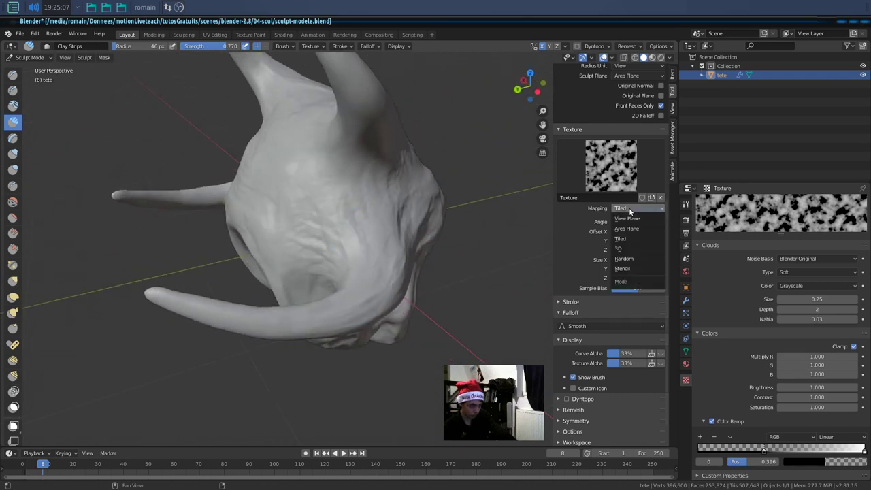
left_click(619, 248)
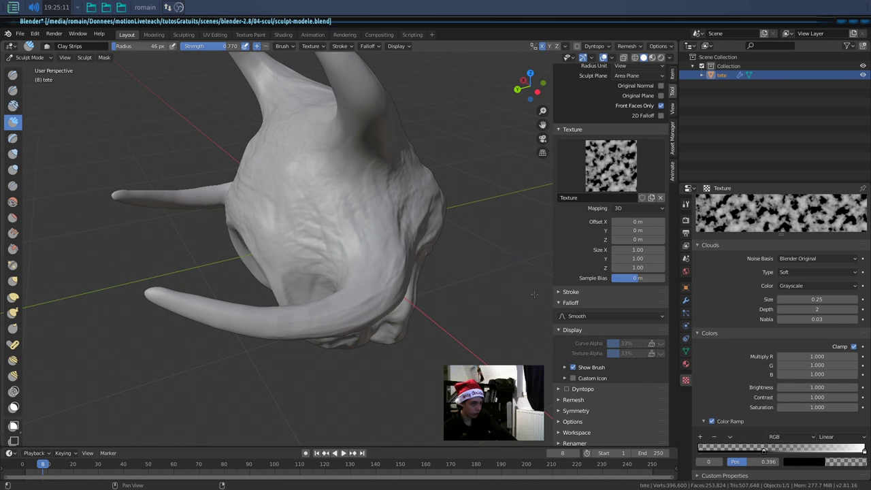
middle_click_drag(295, 226, 339, 194)
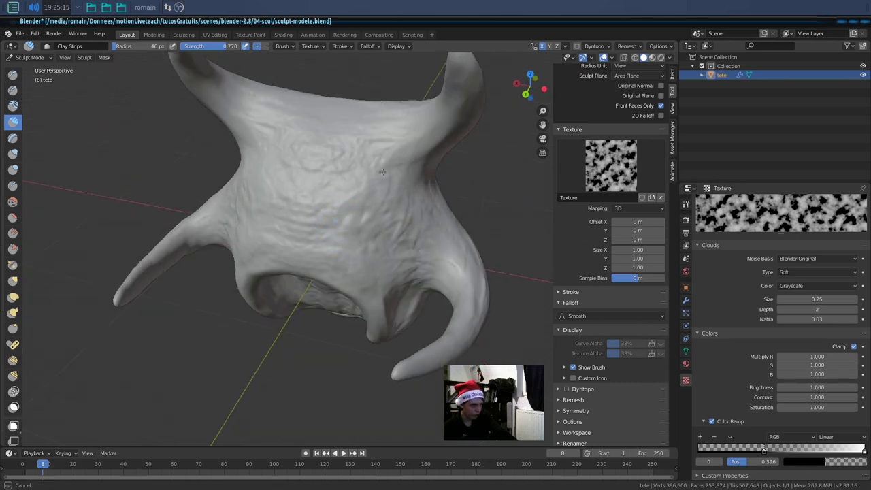
middle_click_drag(431, 260, 462, 257)
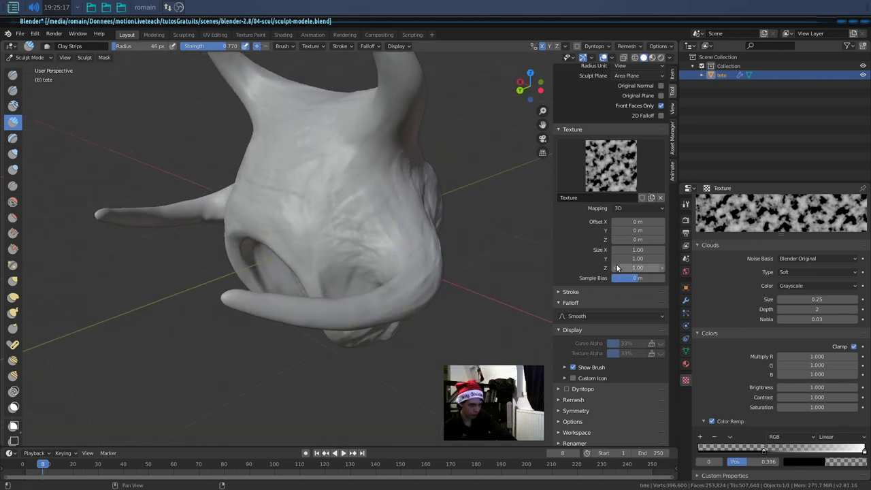
- Return the texture mapping to Tiled and zoom in on the front of the head
left_click(636, 208)
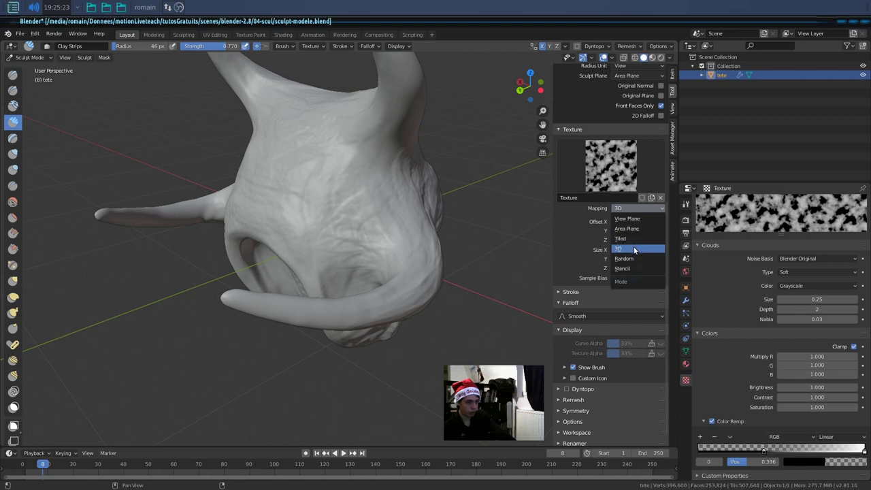
left_click(621, 238)
middle_click_drag(428, 267, 384, 232)
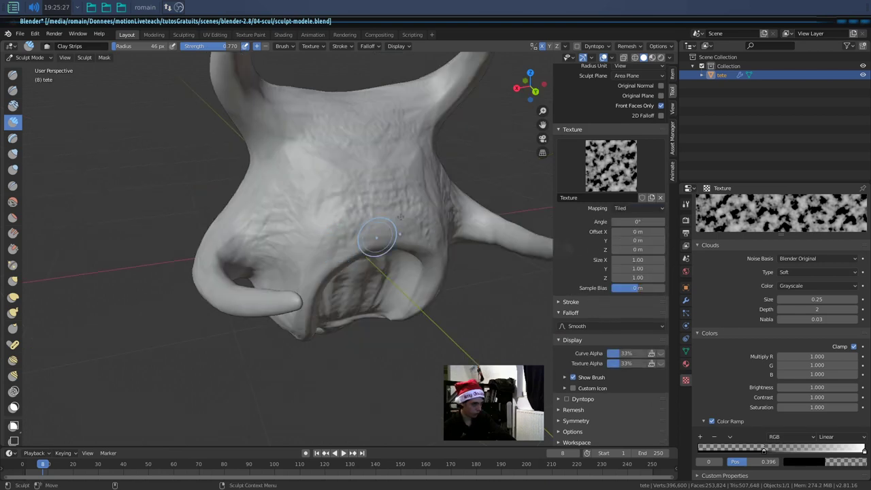
middle_click_drag(360, 262, 424, 206)
scroll(423, 206, "down", 2)
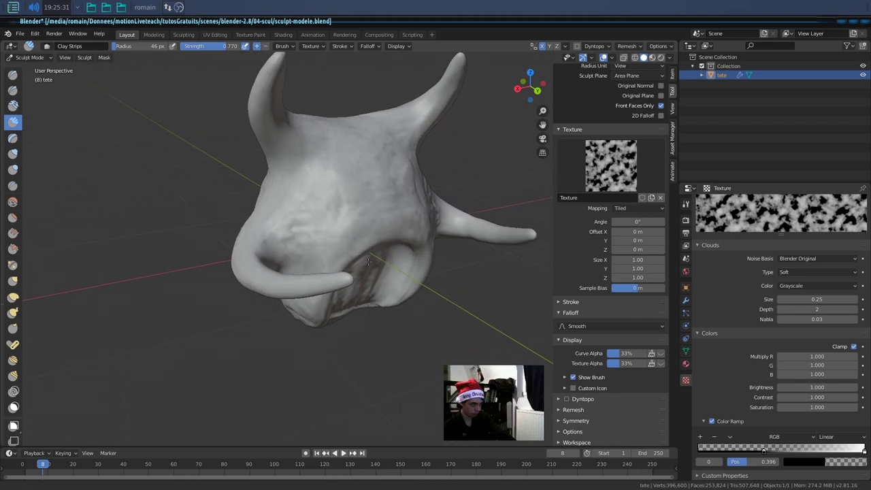
scroll(381, 179, "up", 3)
mouse_move(381, 179)
middle_mouse_down()
mouse_move(338, 272)
mouse_move(490, 214)
mouse_move(406, 244)
mouse_move(354, 230)
middle_mouse_up()
scroll(407, 244, "up", 3)
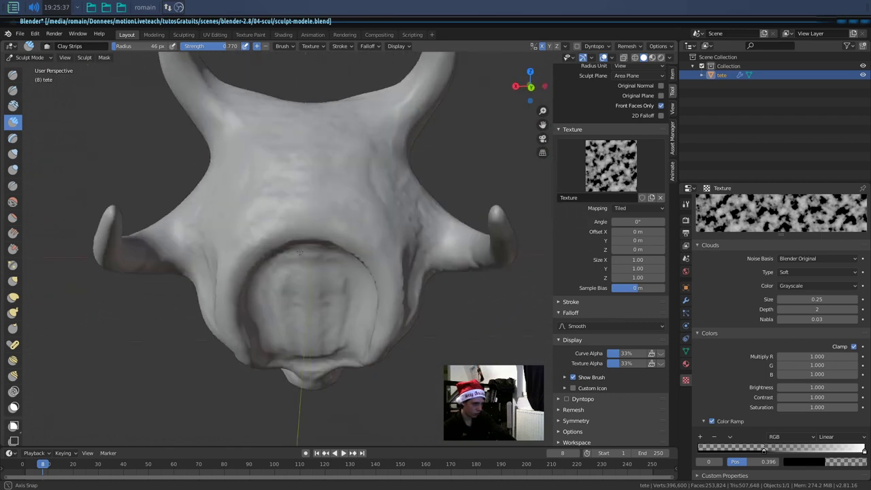
- Shrink the Clouds texture size, checking it with test strokes and one undo
left_click_drag(803, 300, 772, 309)
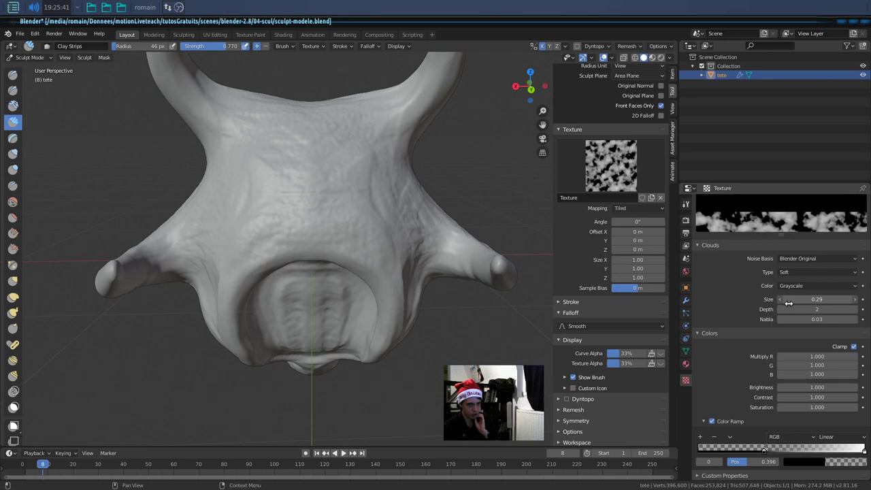
left_click_drag(279, 205, 343, 196)
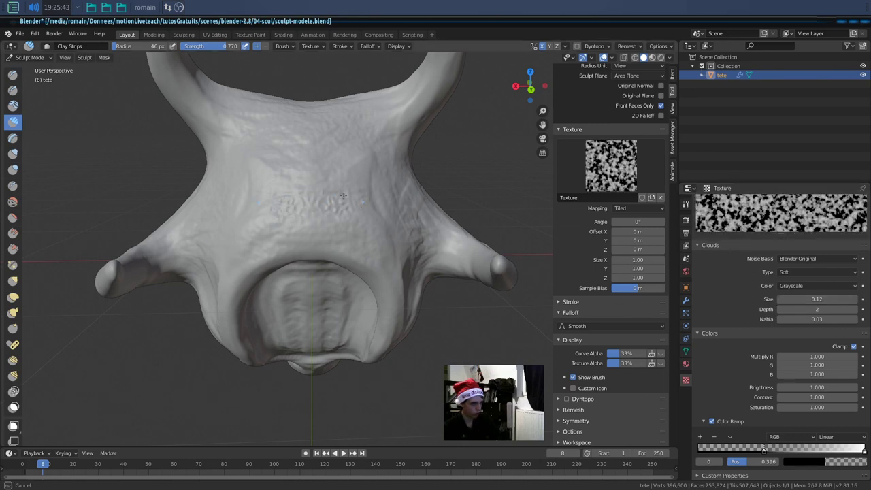
key("ctrl+z")
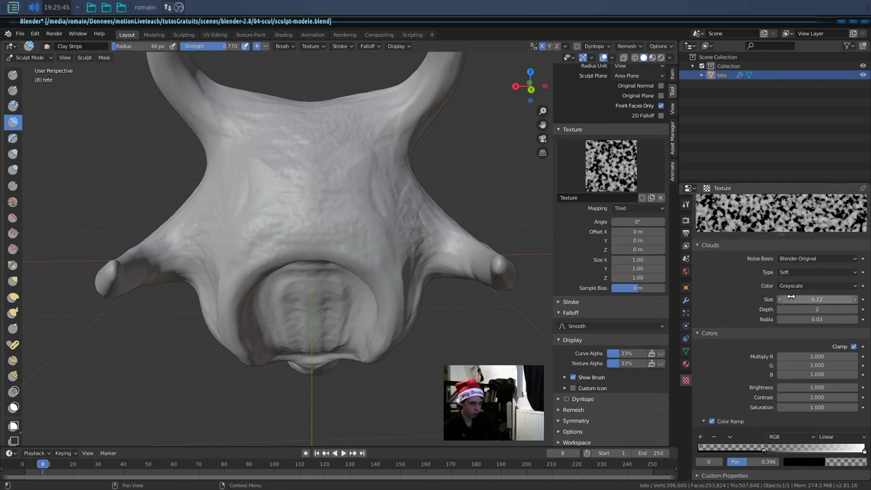
mouse_move(793, 299)
left_mouse_down()
mouse_move(782, 300)
mouse_move(820, 310)
left_mouse_up()
left_click_drag(285, 255, 318, 220)
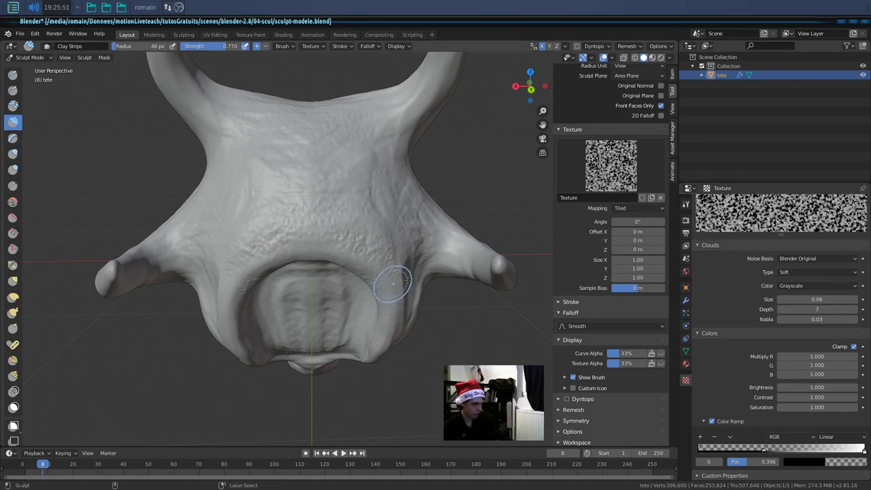
- Enter an exact Clouds Size of 0.02
double_click(817, 299)
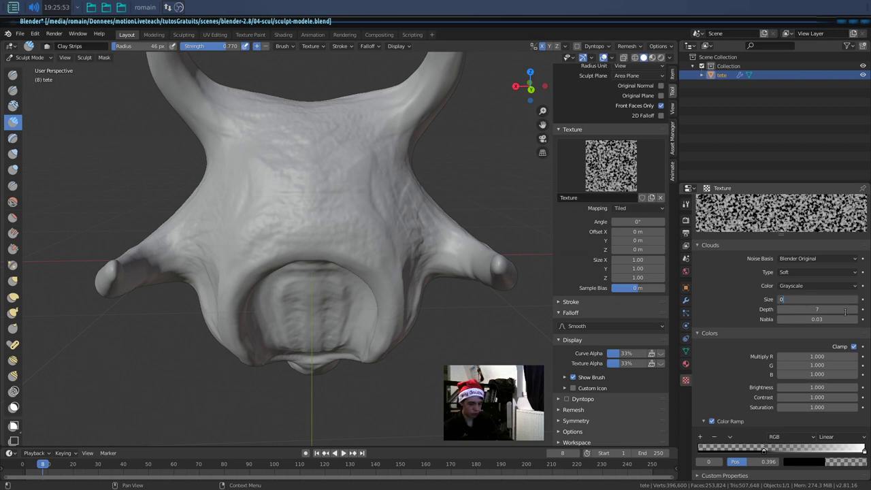
type(".02")
key("Return")
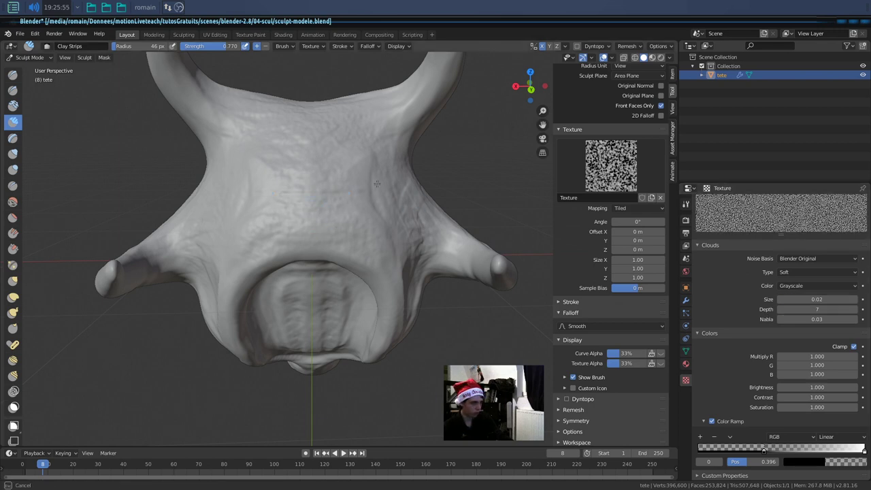
- Smooth the rough forehead texture and inspect the head from several angles
middle_click_drag(344, 262, 345, 240)
mouse_move(345, 241)
left_mouse_down("shift")
mouse_move(328, 217)
mouse_move(344, 214)
left_mouse_up("shift")
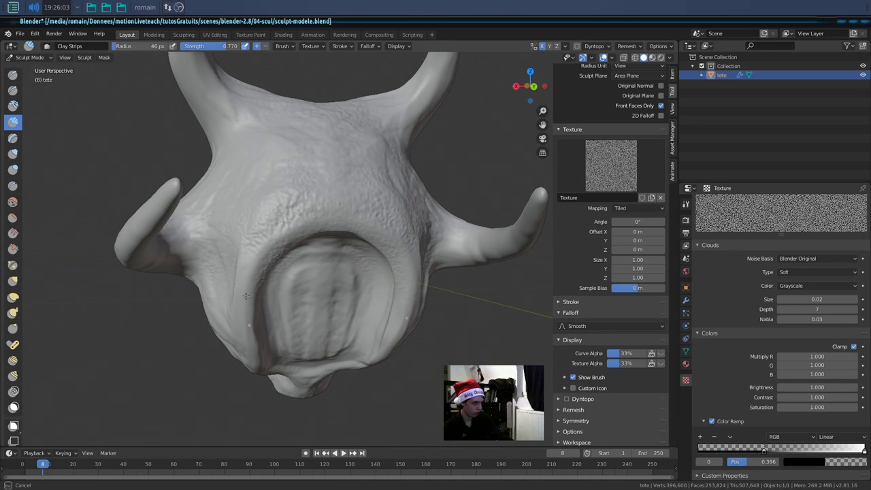
middle_click_drag(240, 328, 264, 223)
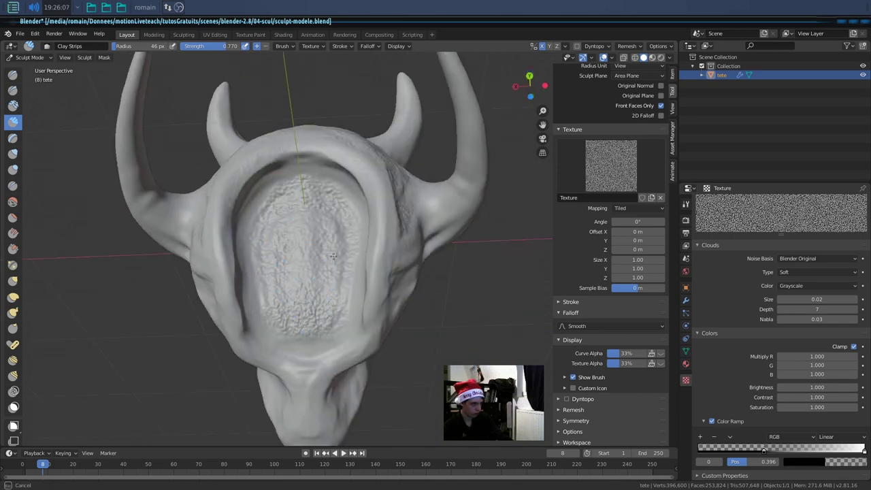
middle_click_drag(249, 216, 332, 221)
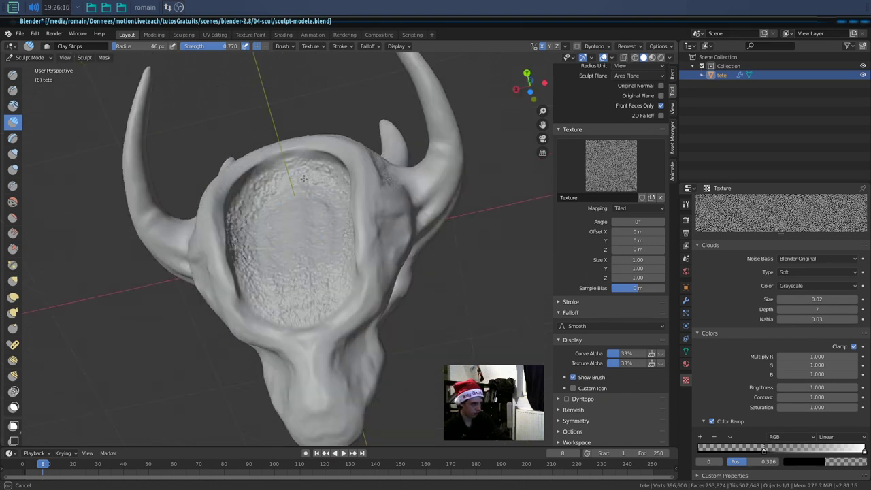
mouse_move(336, 278)
middle_mouse_down()
mouse_move(347, 266)
mouse_move(245, 216)
middle_mouse_up()
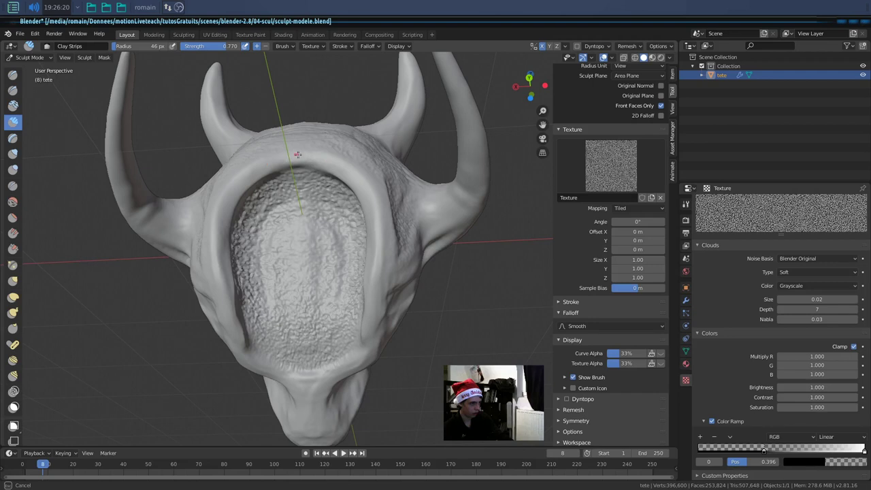
middle_click_drag(222, 253, 314, 236)
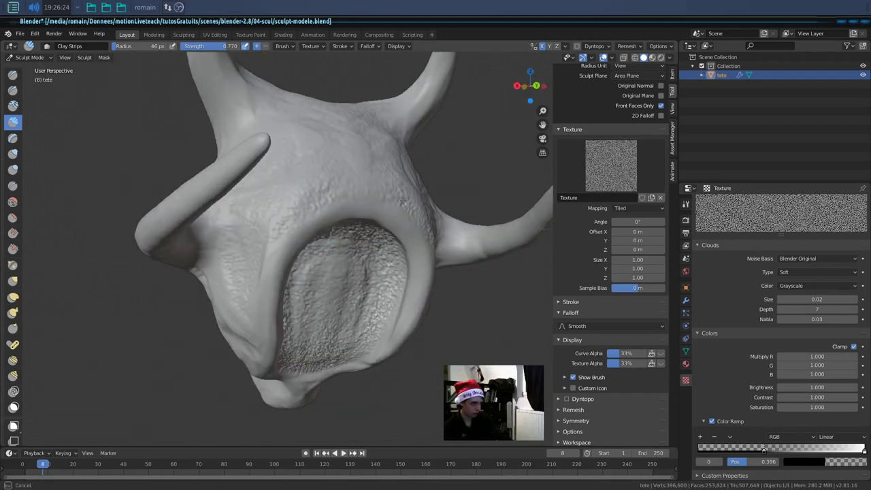
middle_click_drag(236, 276, 297, 236)
- View the eye socket side-on and set the Clouds Size to 0.01
middle_click_drag(370, 210, 322, 227)
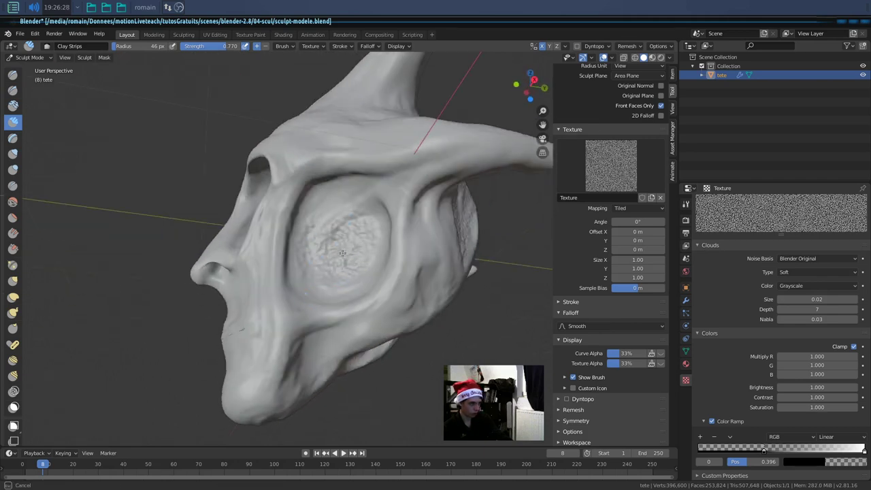
middle_click_drag(344, 225, 323, 254)
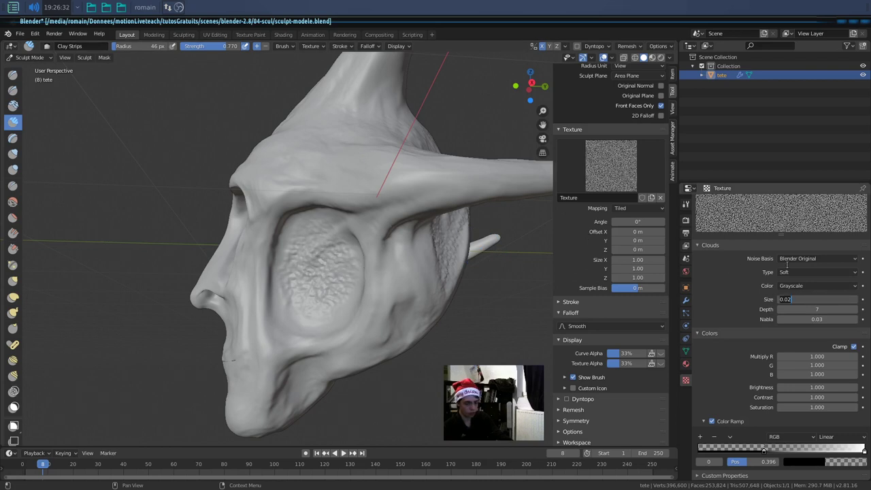
type("1")
key("Return")
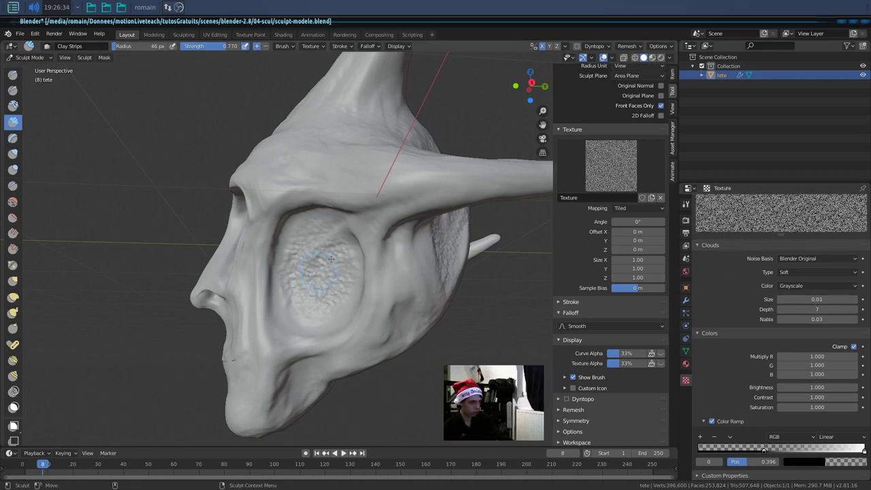
- Orbit around the head to inspect the horns, eye socket and skull from all sides
mouse_move(330, 259)
middle_mouse_down()
mouse_move(366, 187)
mouse_move(335, 191)
mouse_move(375, 198)
middle_mouse_up()
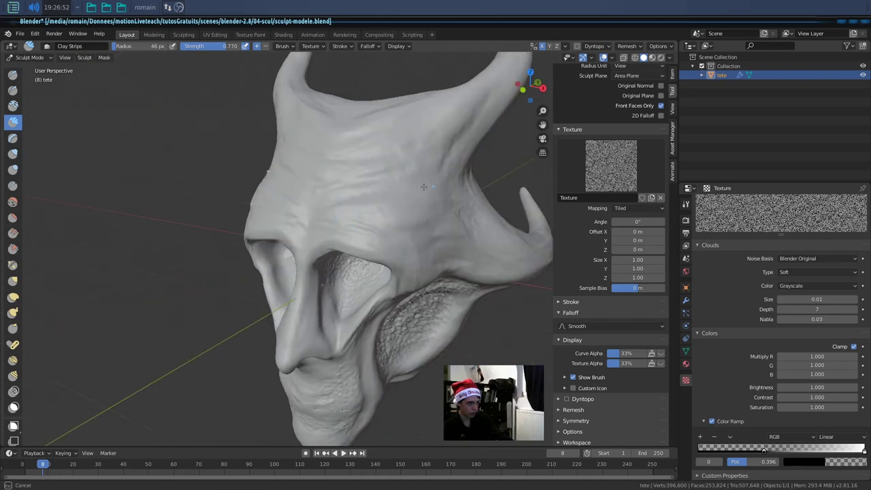
middle_click_drag(417, 228, 270, 284)
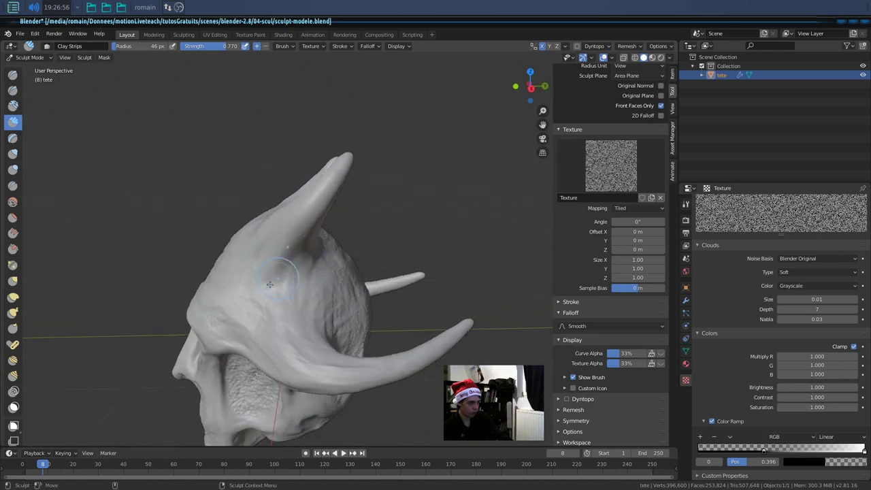
mouse_move(326, 269)
middle_mouse_down()
mouse_move(252, 274)
mouse_move(355, 188)
middle_mouse_up()
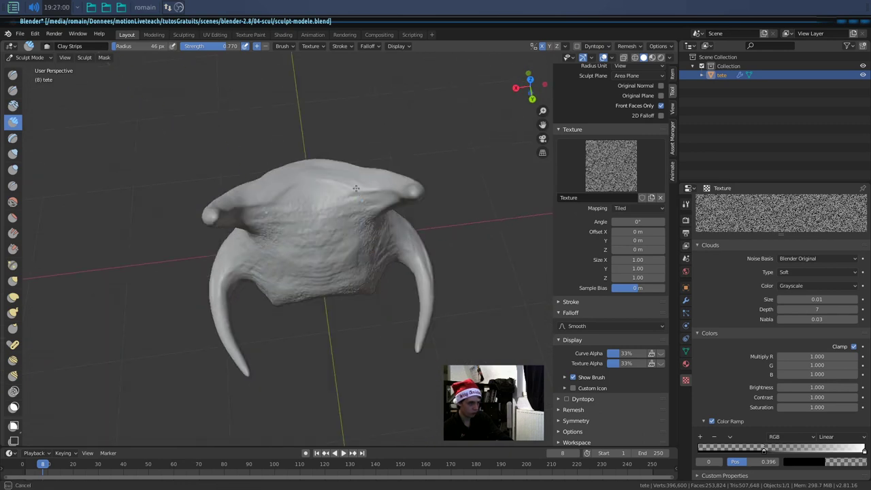
middle_click_drag(304, 200, 460, 102)
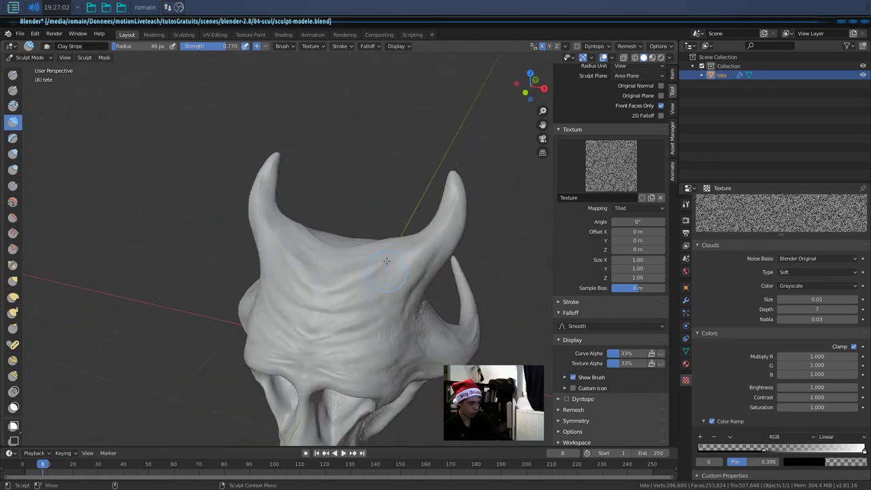
mouse_move(371, 321)
middle_mouse_down()
mouse_move(400, 271)
mouse_move(360, 282)
mouse_move(324, 273)
middle_mouse_up()
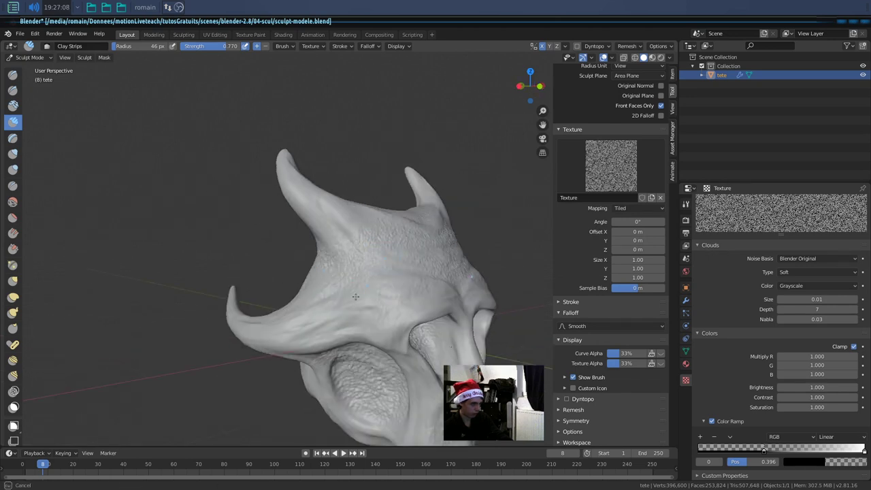
mouse_move(388, 292)
middle_mouse_down()
mouse_move(361, 262)
mouse_move(393, 266)
middle_mouse_up()
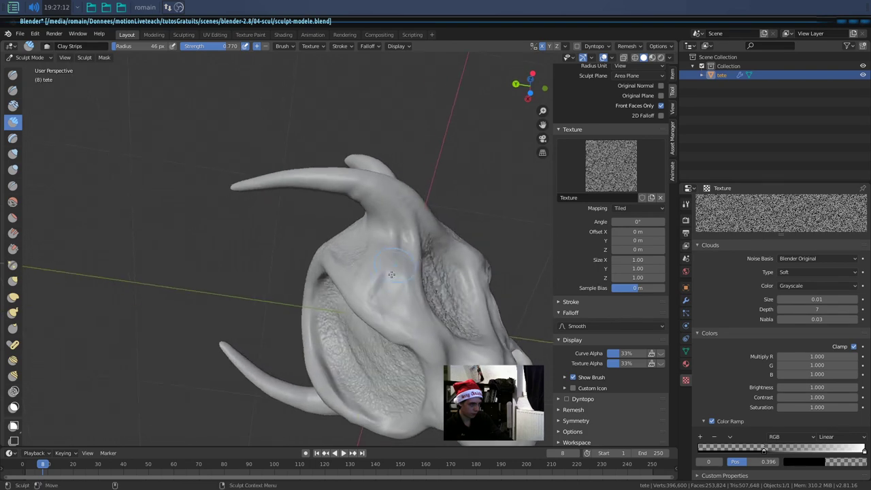
middle_click_drag(391, 220, 394, 253)
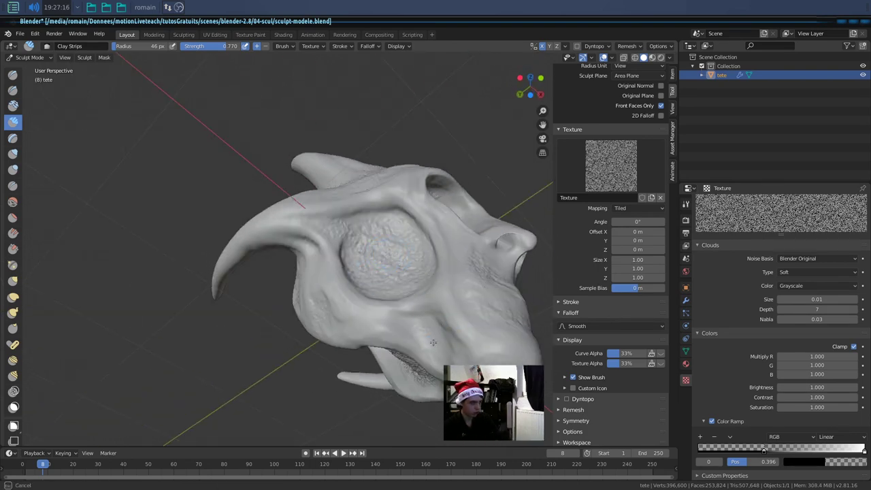
middle_click_drag(453, 345, 432, 268)
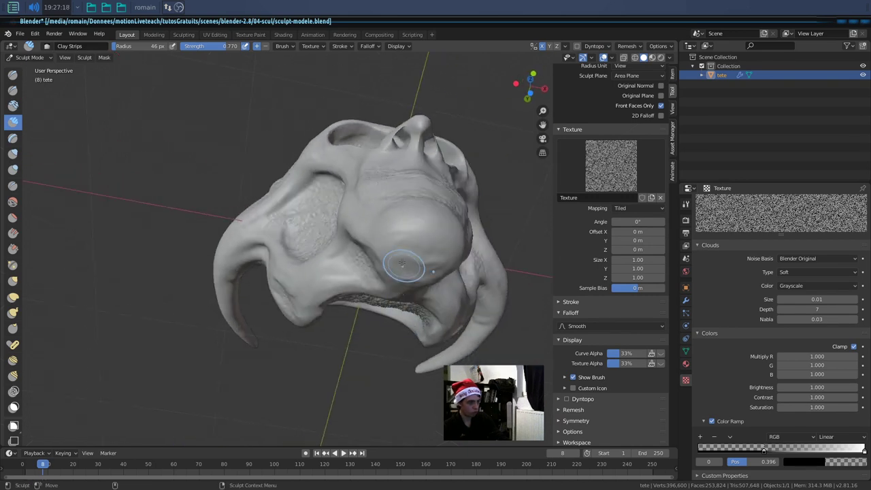
mouse_move(383, 253)
middle_mouse_down()
mouse_move(282, 325)
mouse_move(247, 370)
middle_mouse_up()
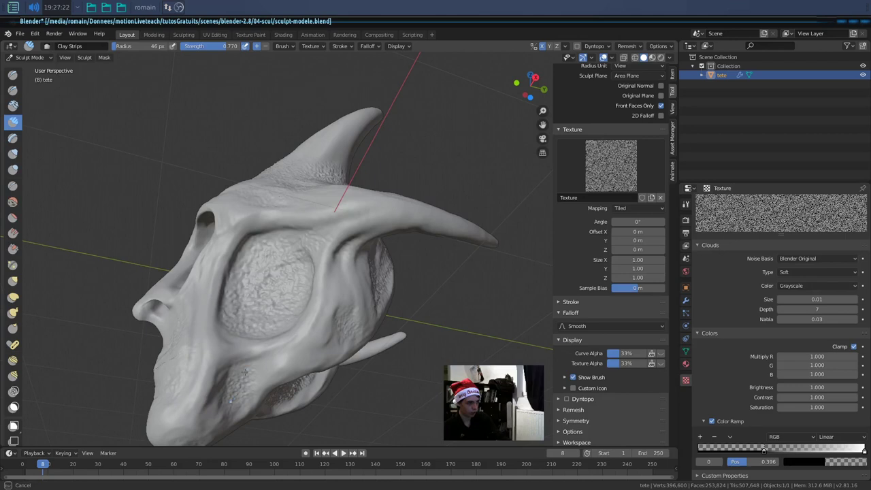
middle_click_drag(285, 345, 230, 260)
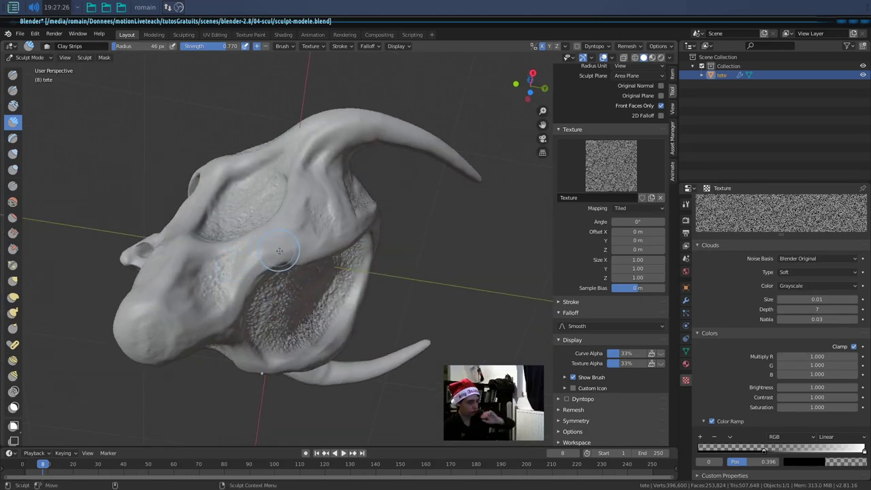
middle_click_drag(320, 285, 311, 273)
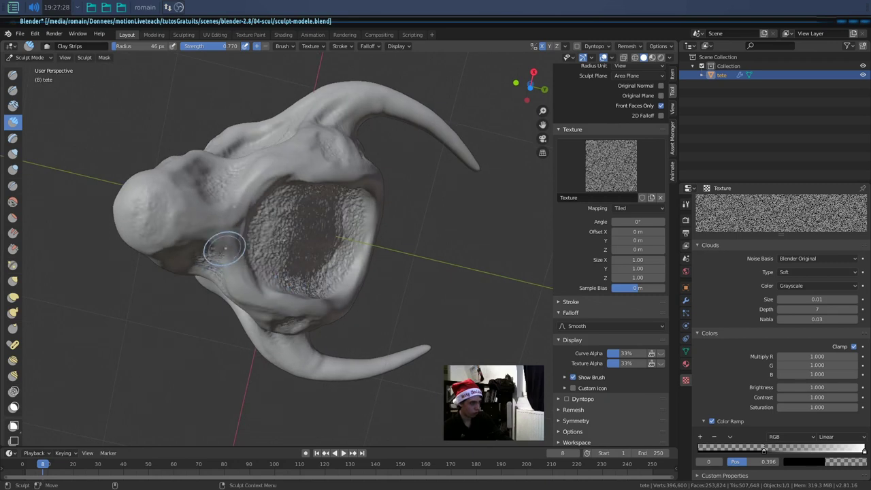
middle_click_drag(225, 249, 245, 305)
middle_click_drag(325, 312, 307, 329)
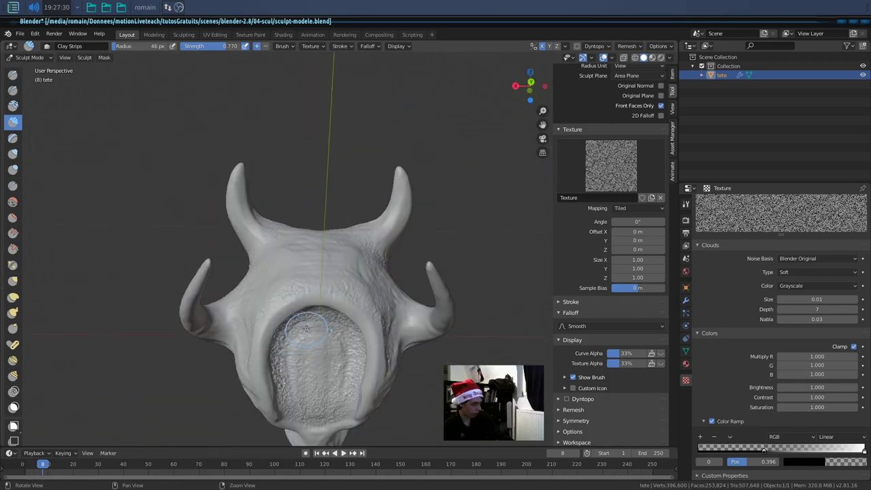
mouse_move(311, 336)
middle_mouse_down()
mouse_move(377, 279)
mouse_move(322, 308)
middle_mouse_up()
- Zoom in to review the eye sockets, nose, underside and three-quarter face
scroll(333, 256, "up", 3)
mouse_move(341, 422)
middle_mouse_down("shift")
mouse_move(346, 345)
mouse_move(320, 122)
middle_mouse_up("shift")
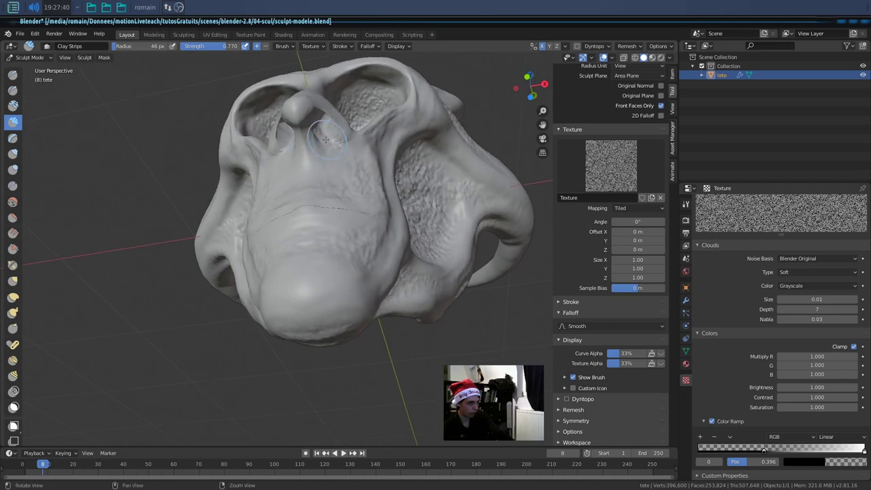
middle_click_drag(325, 140, 315, 250)
middle_click_drag(295, 279, 285, 229)
mouse_move(324, 263)
middle_mouse_down()
mouse_move(183, 310)
mouse_move(247, 232)
middle_mouse_up()
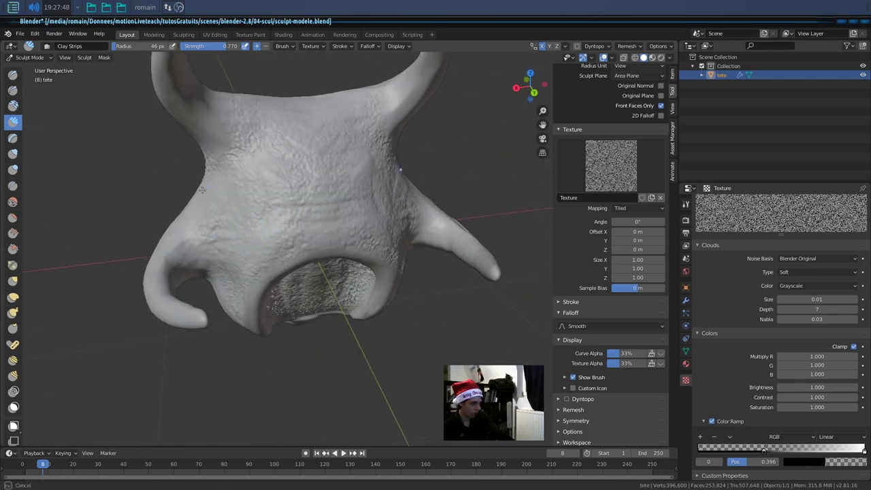
mouse_move(247, 209)
middle_mouse_down()
mouse_move(313, 217)
mouse_move(340, 265)
middle_mouse_up()
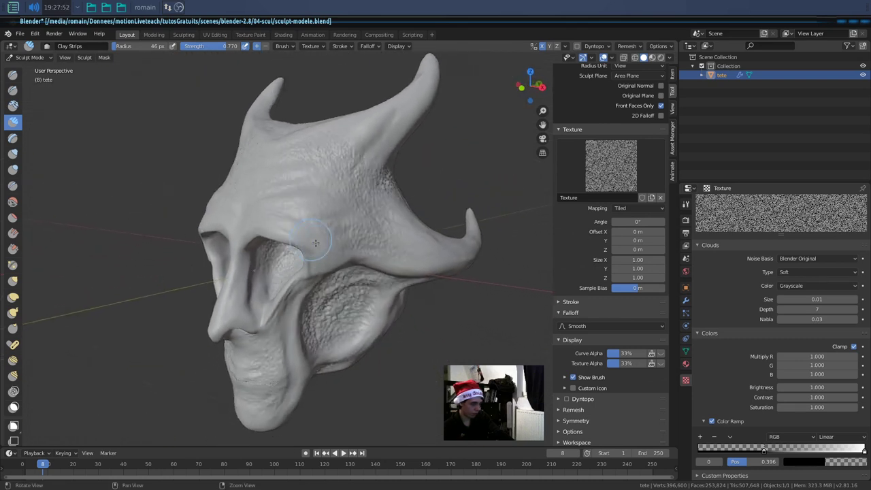
scroll(340, 265, "up", 3)
mouse_move(321, 255)
middle_mouse_down()
mouse_move(351, 250)
mouse_move(340, 133)
middle_mouse_up()
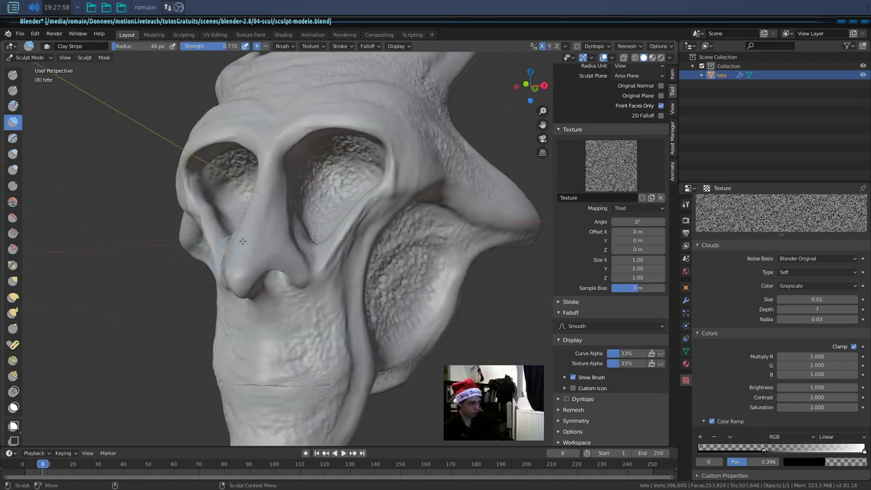
- Turn off X-axis mirroring in the brush Symmetry settings
left_click(578, 419)
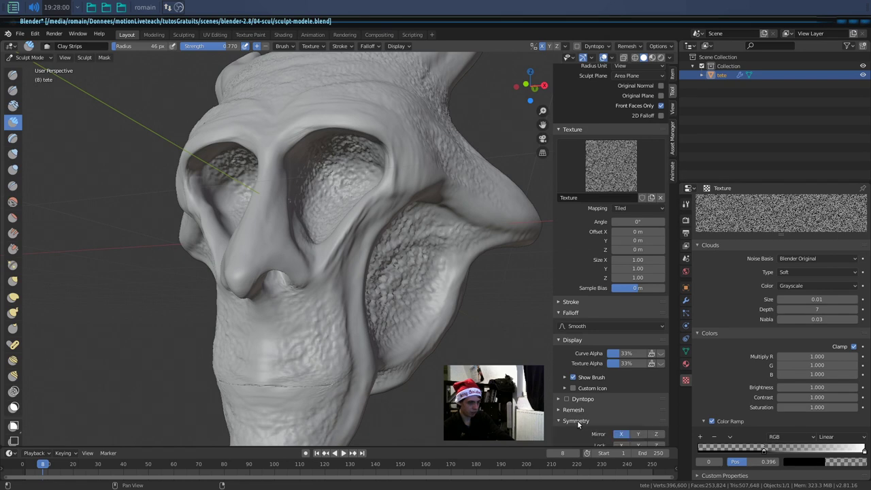
left_click(619, 433)
left_click(575, 421)
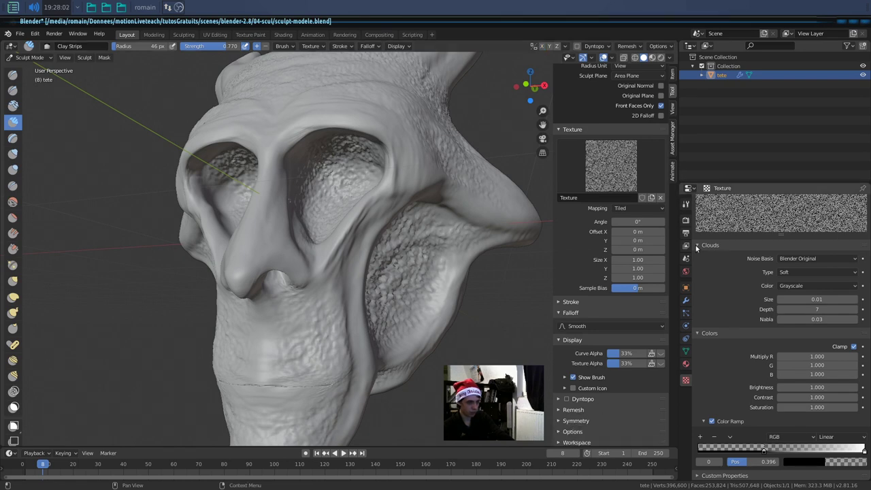
- Show the head's Multires modifier settings and save the sculpt file
left_click(685, 301)
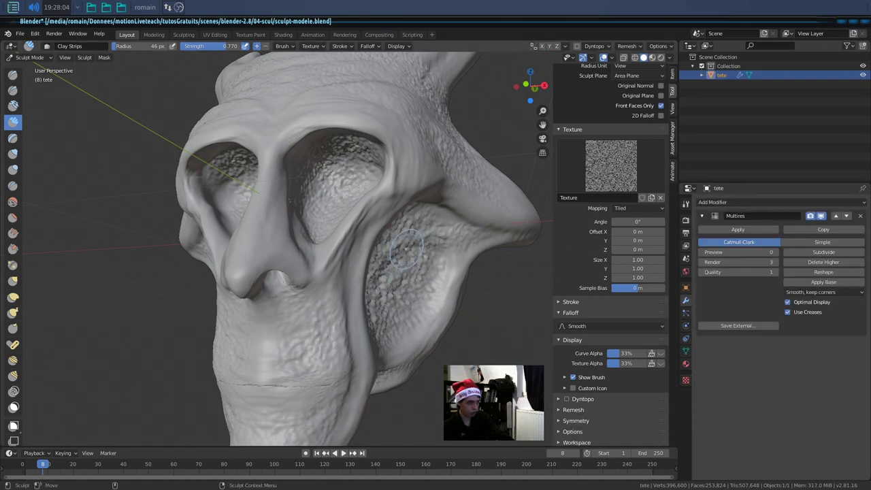
middle_click_drag(404, 276, 411, 290)
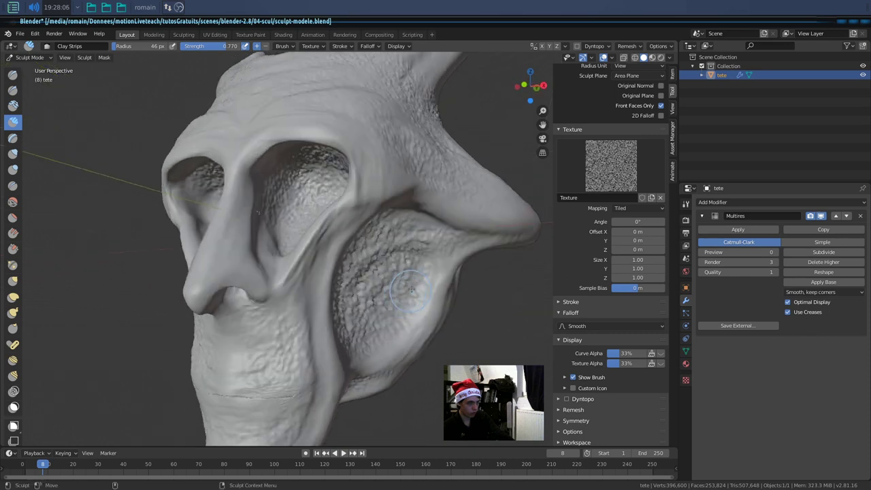
middle_click_drag(377, 281, 372, 271)
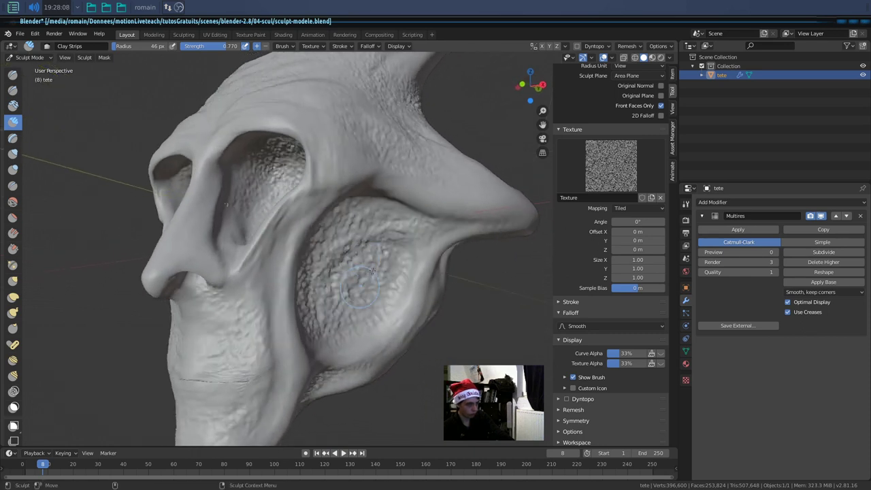
key("ctrl+s")
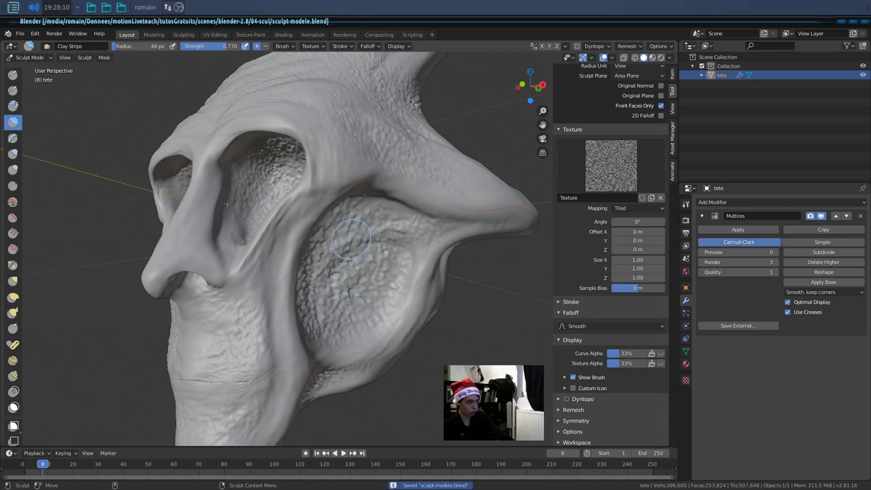
- Subdivide the Multires to a fourth level (about 1.28M vertices) and select the Draw brush
left_click(813, 254)
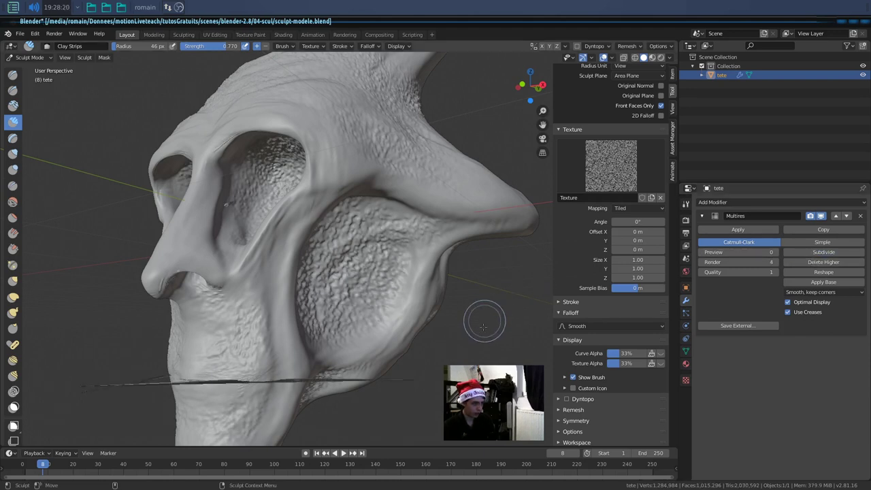
mouse_move(371, 322)
middle_mouse_down()
mouse_move(320, 293)
mouse_move(272, 330)
mouse_move(359, 243)
mouse_move(355, 276)
mouse_move(336, 228)
mouse_move(333, 154)
middle_mouse_up()
scroll(291, 277, "up", 5)
scroll(290, 277, "down", 2)
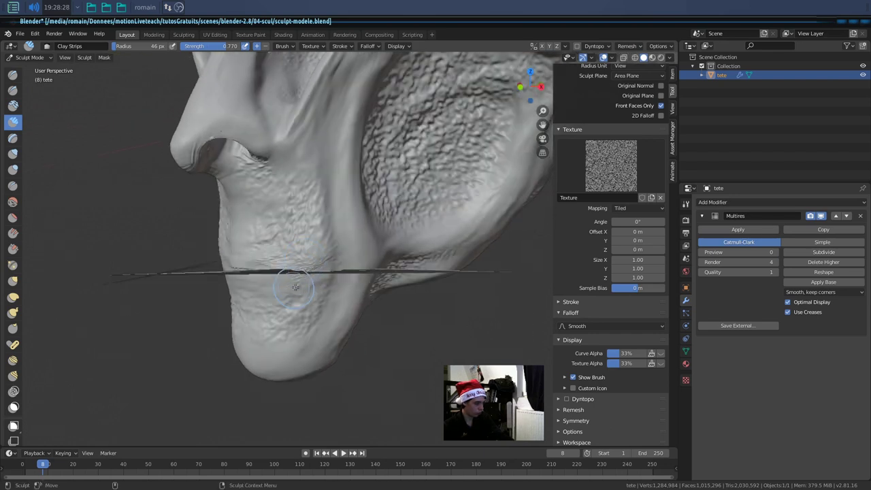
mouse_move(306, 283)
middle_mouse_down()
mouse_move(259, 245)
mouse_move(55, 156)
middle_mouse_up()
left_click(13, 73)
- Switch to the Smooth brush with 61 px radius and full 1.000 strength
key("f")
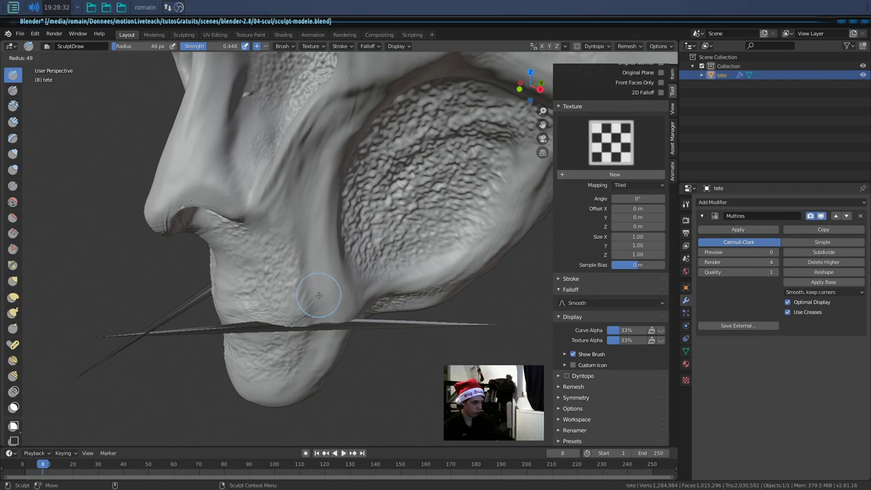
key("Escape")
key("shift+f")
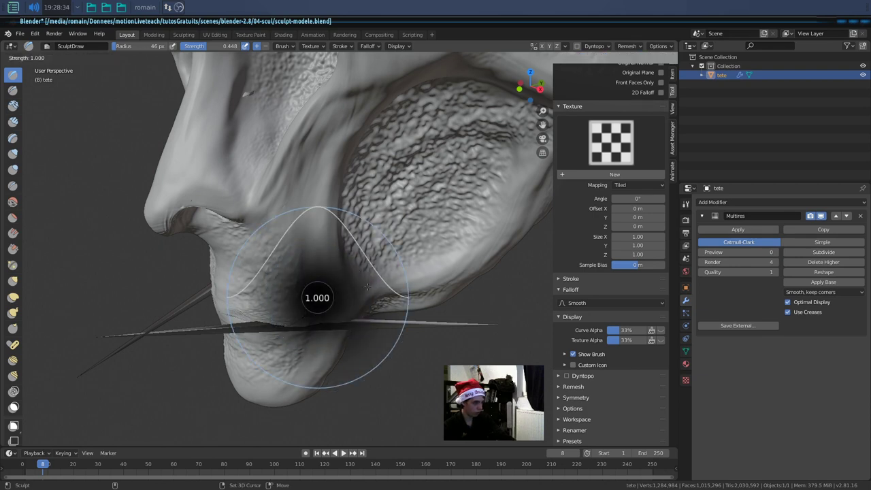
left_click(362, 287)
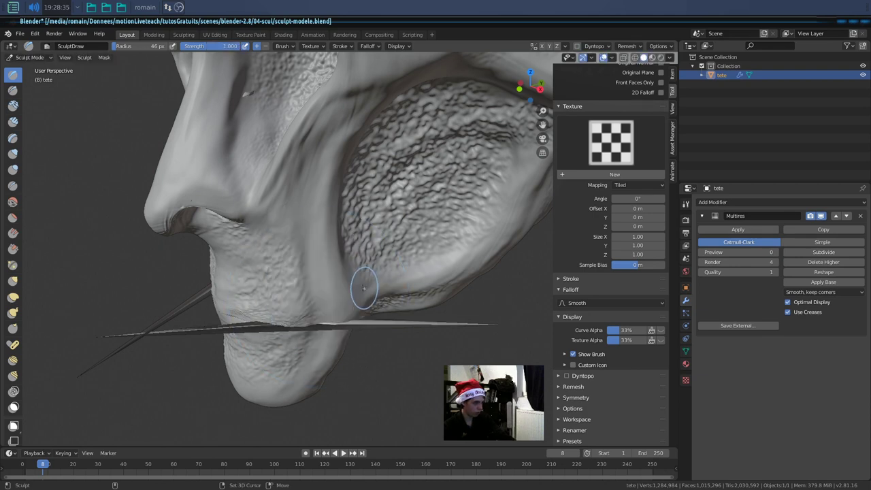
left_click(13, 202)
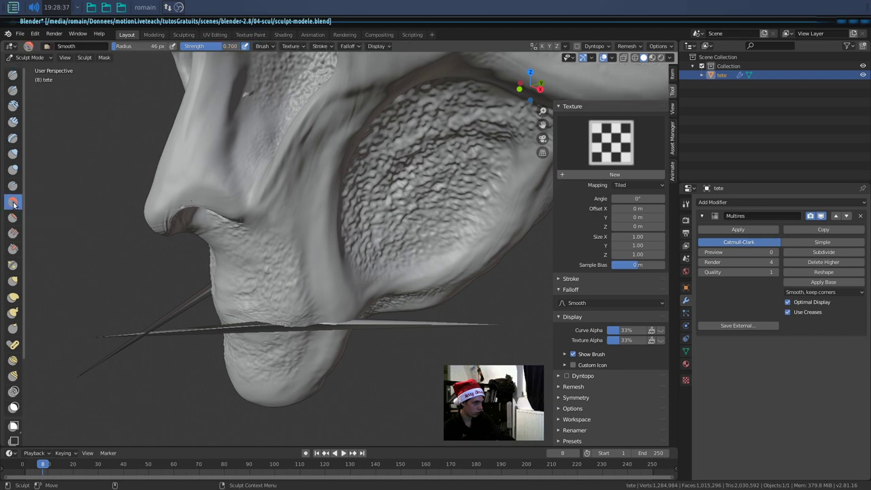
key("f")
left_click(316, 315)
key("shift+f")
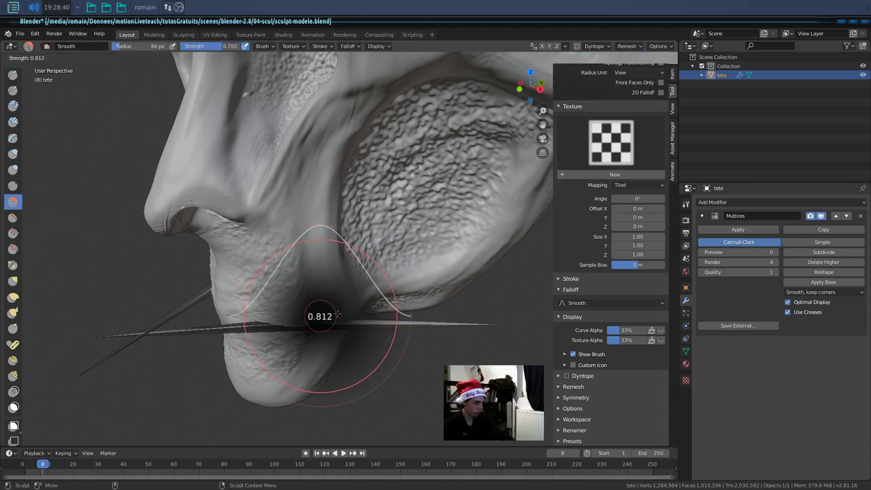
left_click(354, 311)
key("f")
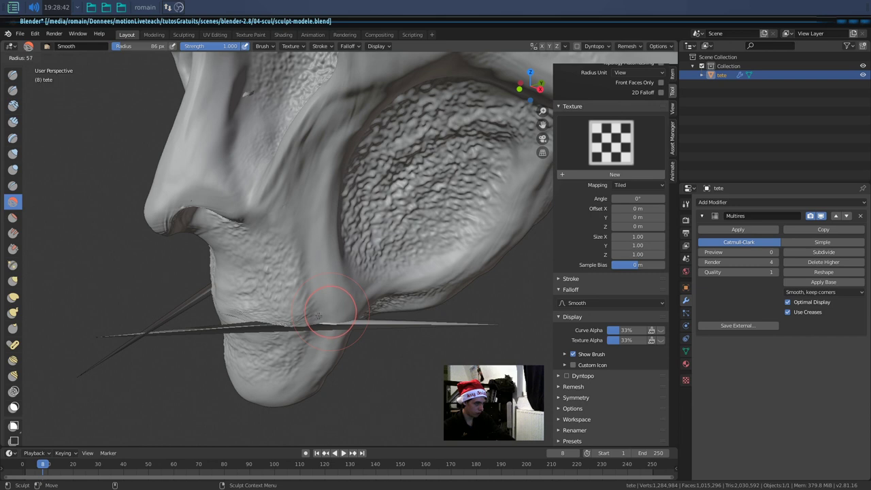
left_click(344, 313)
- Smooth the thin spike at the chin back into the surface from several low angles
mouse_move(344, 313)
middle_mouse_down()
mouse_move(265, 389)
mouse_move(276, 260)
middle_mouse_up()
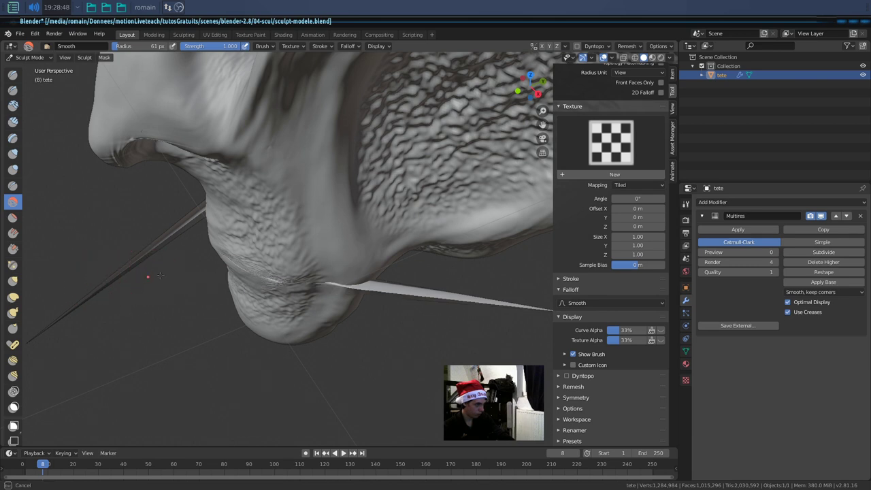
mouse_move(202, 317)
middle_mouse_down()
mouse_move(356, 317)
mouse_move(383, 346)
middle_mouse_up()
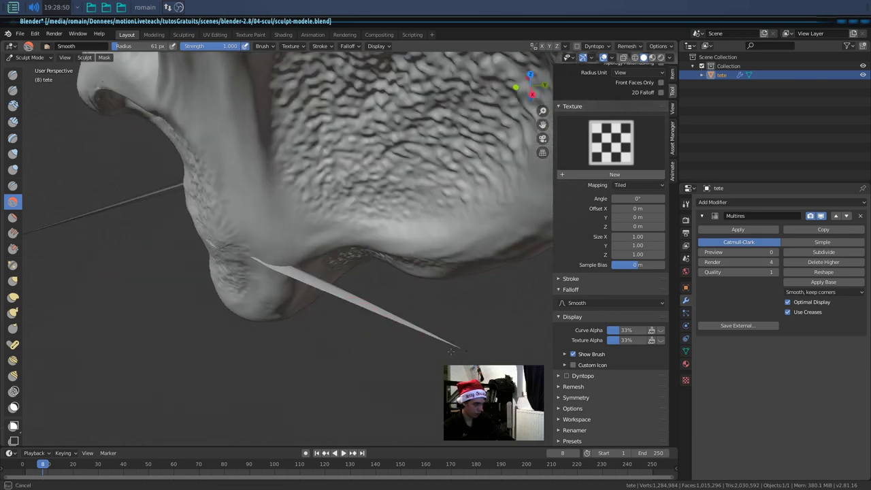
left_click_drag(401, 323, 360, 302)
middle_click_drag(359, 301, 334, 242)
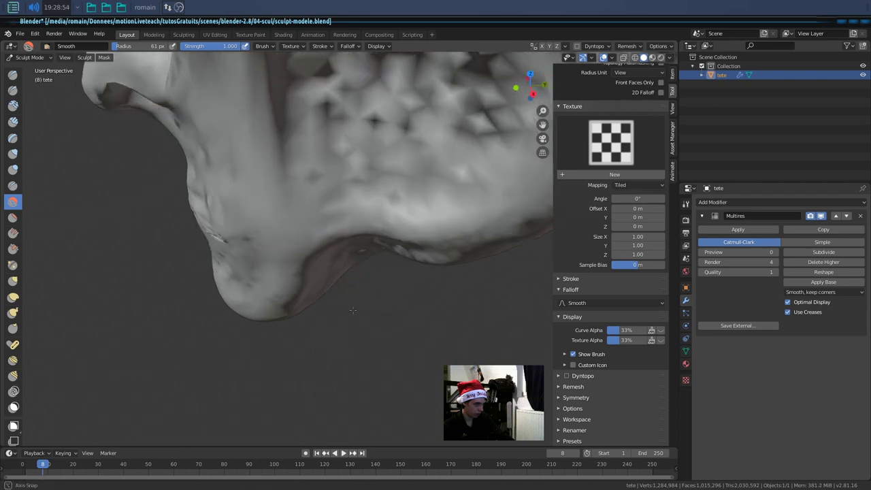
left_click_drag(326, 206, 292, 202)
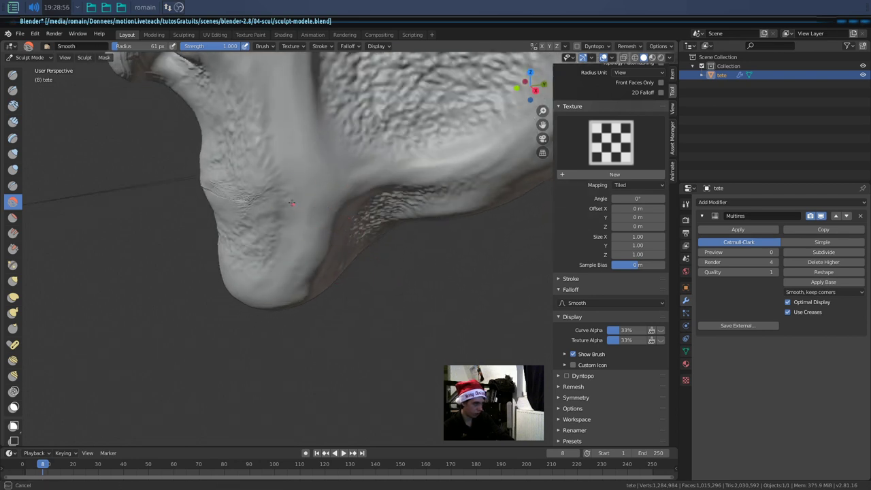
mouse_move(316, 215)
middle_mouse_down()
mouse_move(249, 247)
mouse_move(260, 236)
middle_mouse_up()
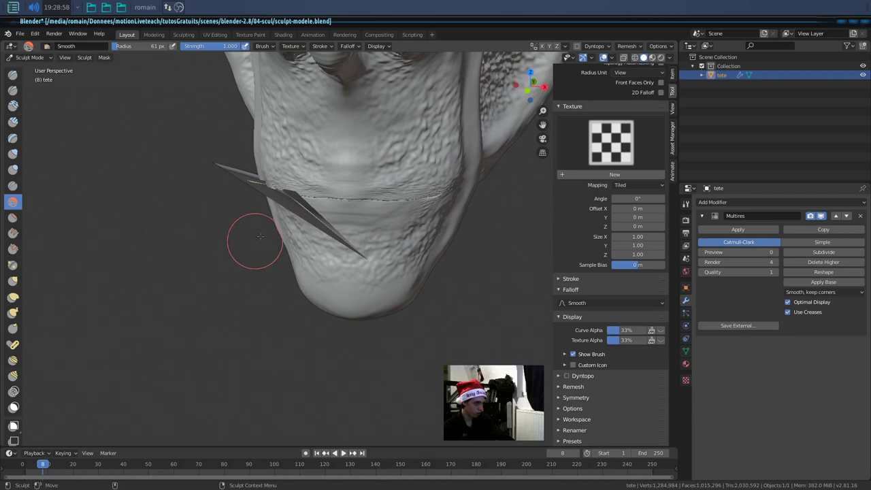
left_click_drag(363, 256, 351, 244)
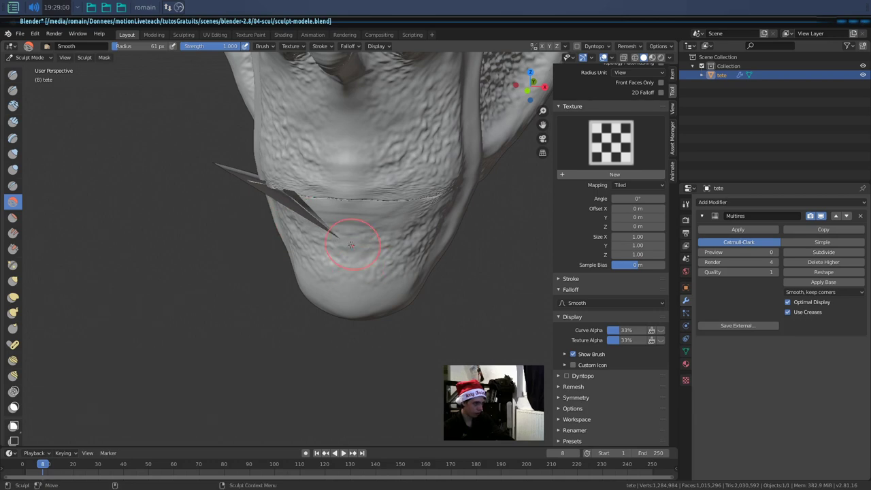
middle_click_drag(306, 216, 200, 214)
left_click_drag(291, 243, 529, 327)
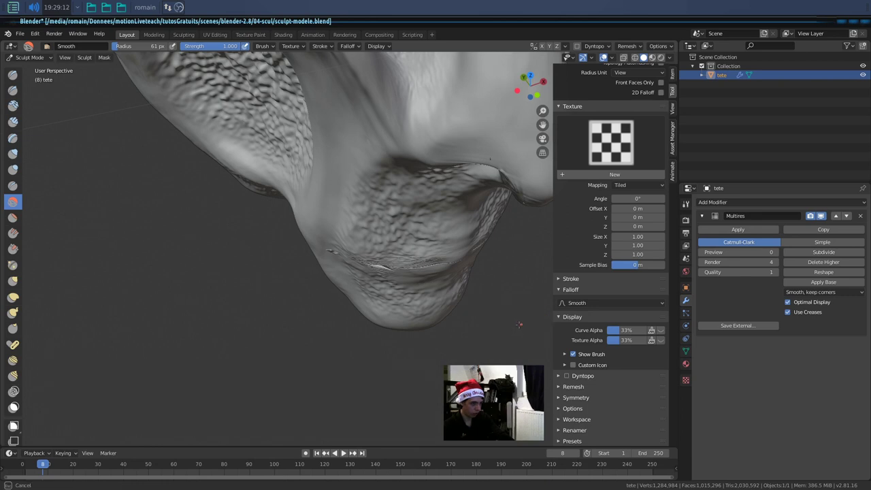
middle_click_drag(406, 267, 350, 204)
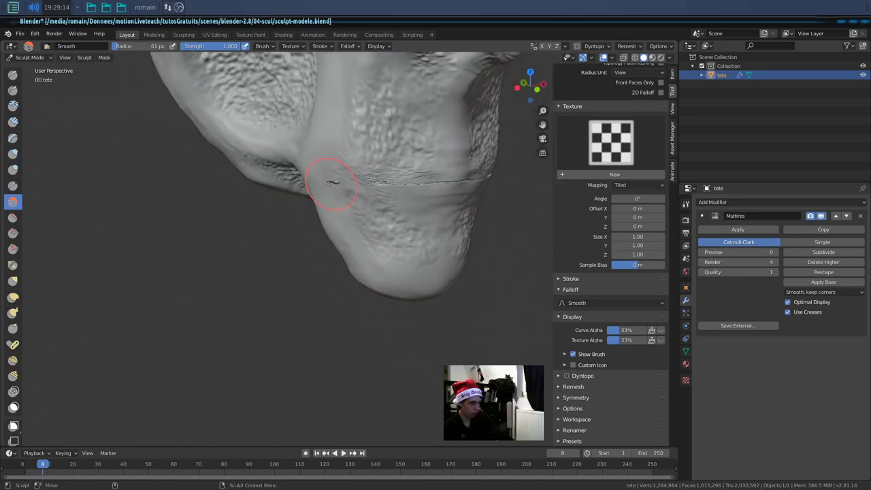
mouse_move(369, 204)
middle_mouse_down()
mouse_move(274, 256)
mouse_move(327, 347)
middle_mouse_up()
scroll(343, 356, "up", 5)
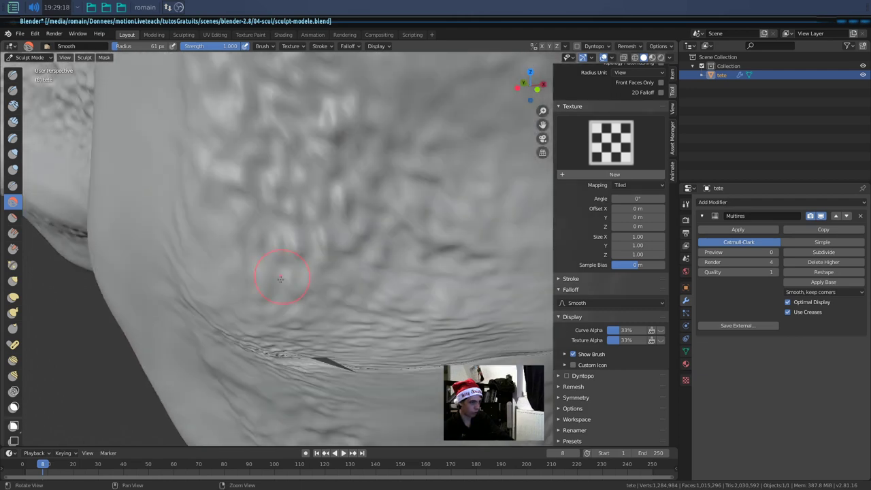
- Smooth the dark crease streak on the chin and soften the mouth-seam wrinkles
left_click_drag(355, 373, 343, 372)
mouse_move(330, 362)
middle_mouse_down()
mouse_move(334, 307)
mouse_move(293, 281)
mouse_move(262, 173)
middle_mouse_up()
left_click_drag(263, 179, 307, 165)
- Orbit around the mouth crease, nose, horn and forehead to review the smoothed face
middle_click_drag(366, 175, 302, 188)
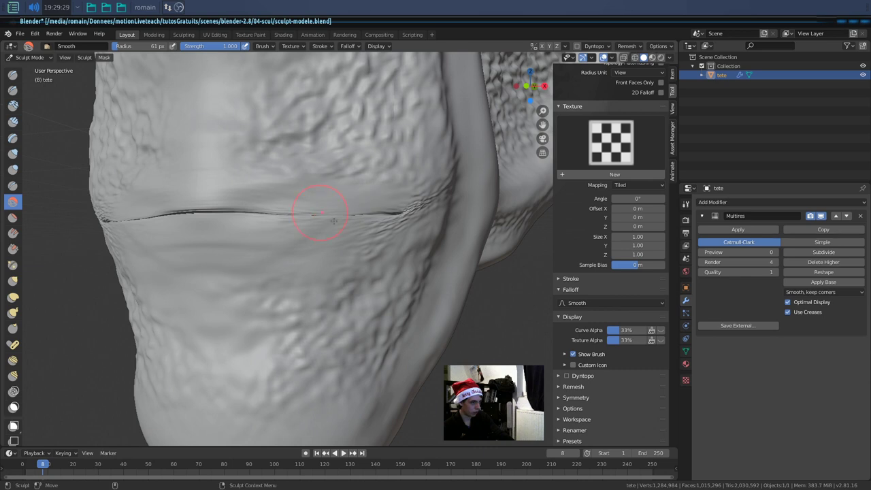
mouse_move(378, 227)
middle_mouse_down()
mouse_move(351, 237)
mouse_move(229, 204)
mouse_move(302, 195)
middle_mouse_up()
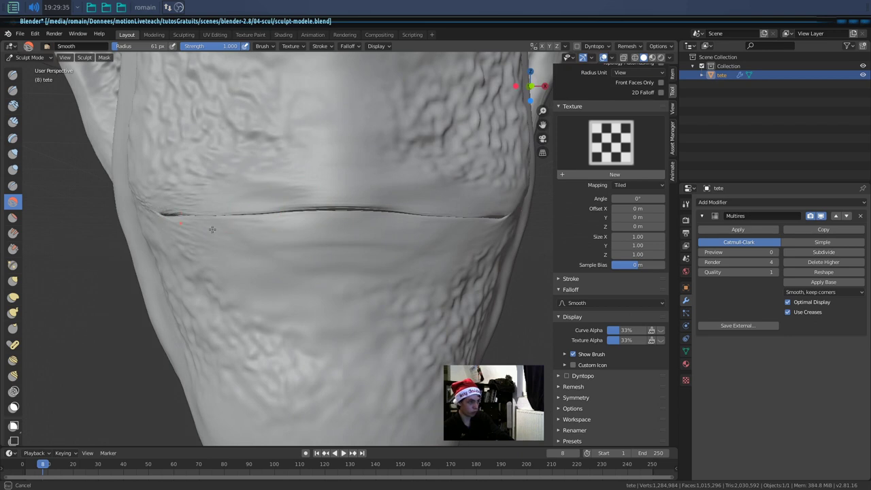
middle_click_drag(301, 195, 266, 253)
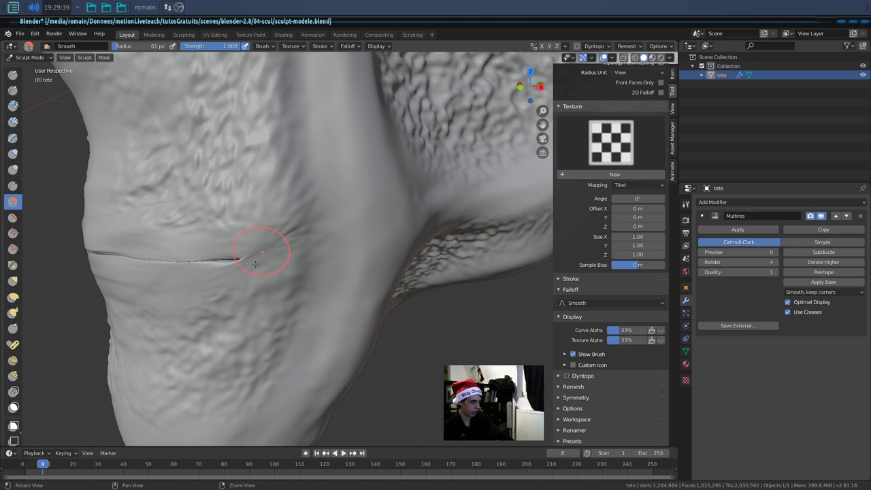
middle_click_drag(263, 249, 251, 309)
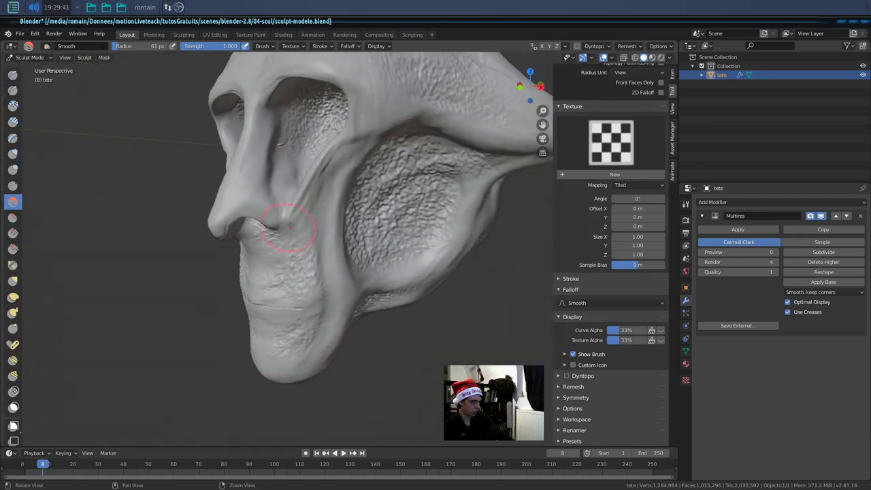
mouse_move(251, 345)
middle_mouse_down()
mouse_move(272, 165)
mouse_move(270, 197)
mouse_move(252, 214)
mouse_move(363, 177)
middle_mouse_up()
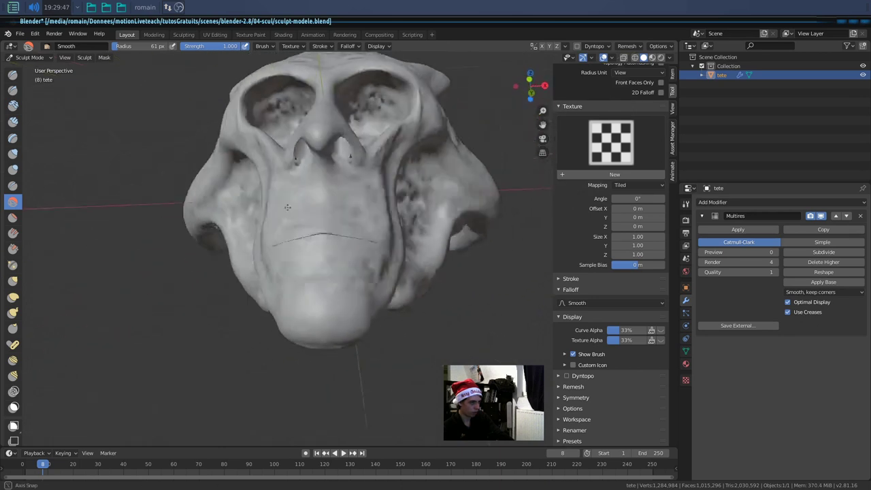
mouse_move(362, 180)
middle_mouse_down()
mouse_move(350, 145)
mouse_move(350, 170)
mouse_move(363, 169)
mouse_move(276, 229)
middle_mouse_up()
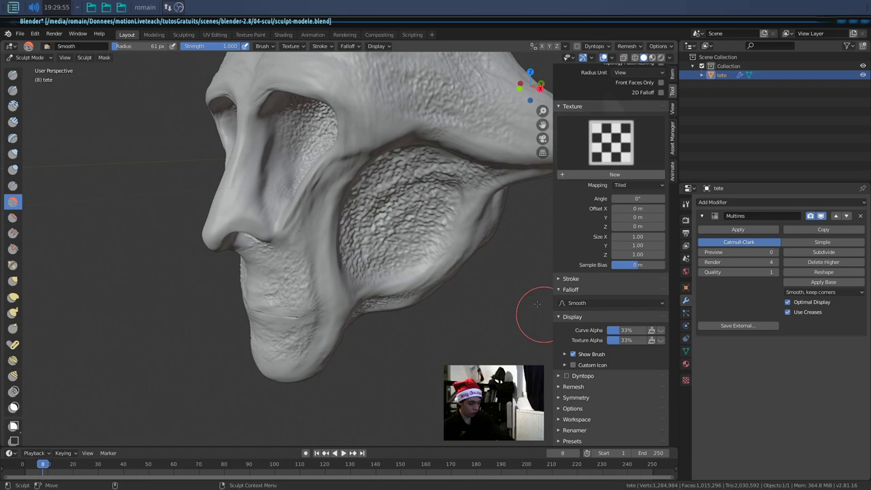
mouse_move(349, 252)
middle_mouse_down()
mouse_move(311, 263)
mouse_move(330, 249)
middle_mouse_up()
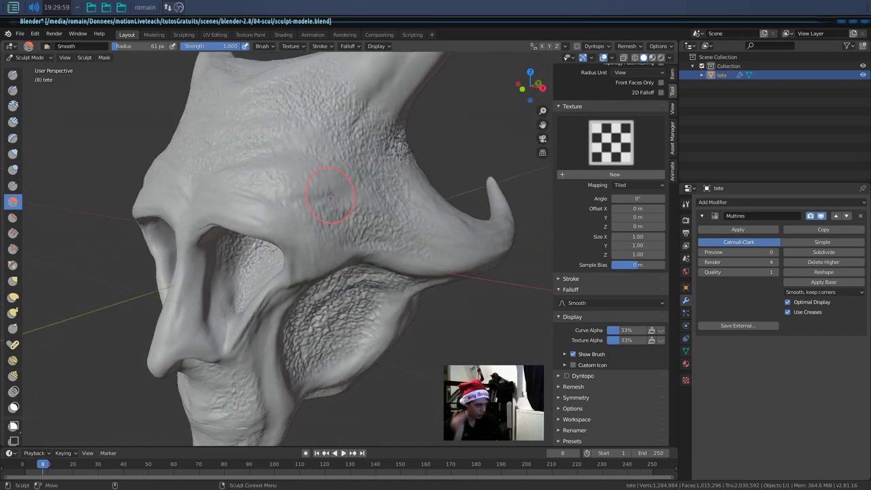
middle_click_drag(232, 301, 267, 128)
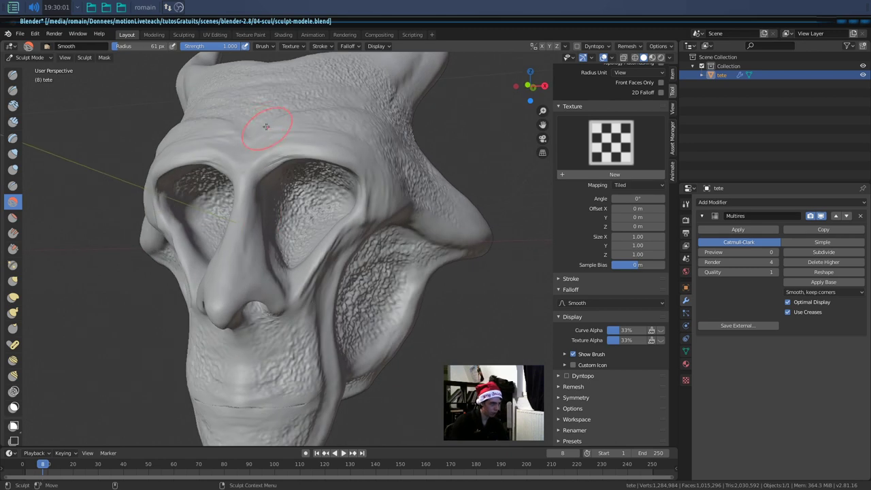
middle_click_drag(360, 252, 330, 270)
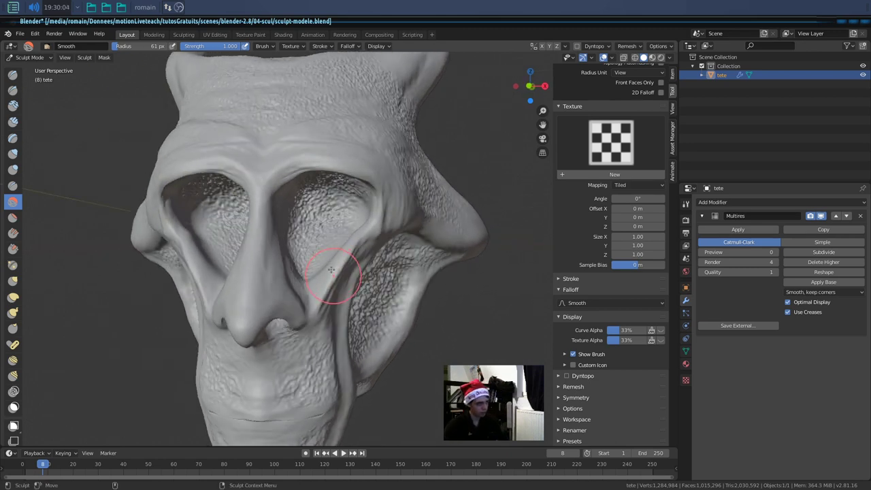
left_click(12, 92)
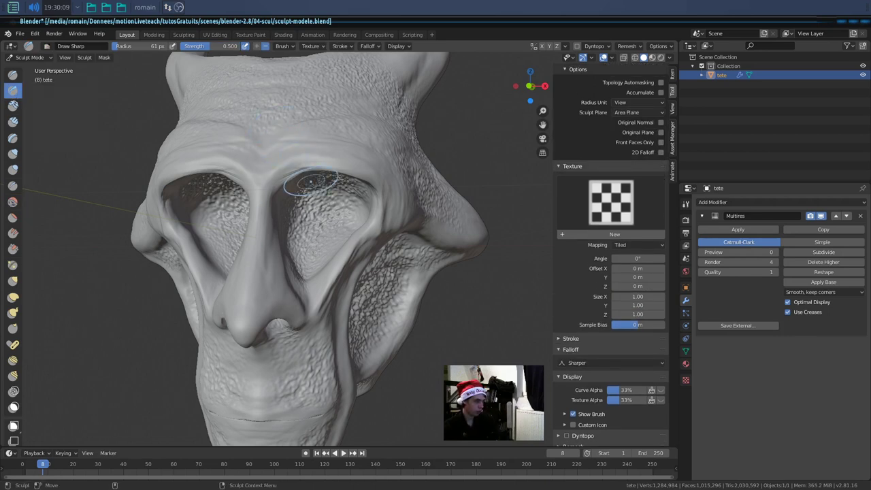
- Set the Draw Sharp brush to 27 px radius, Sharper falloff and 1.000 strength
middle_click_drag(316, 187, 293, 158)
key("f")
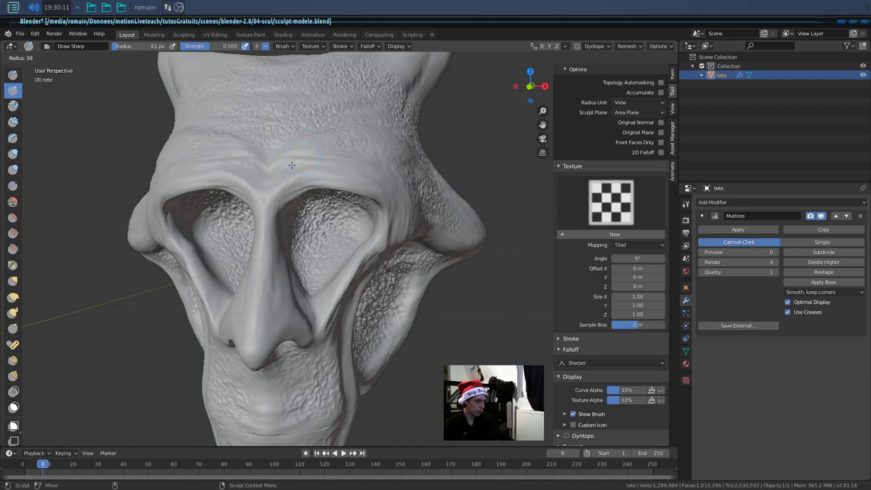
left_click(287, 166)
left_click(591, 362)
left_click(591, 363)
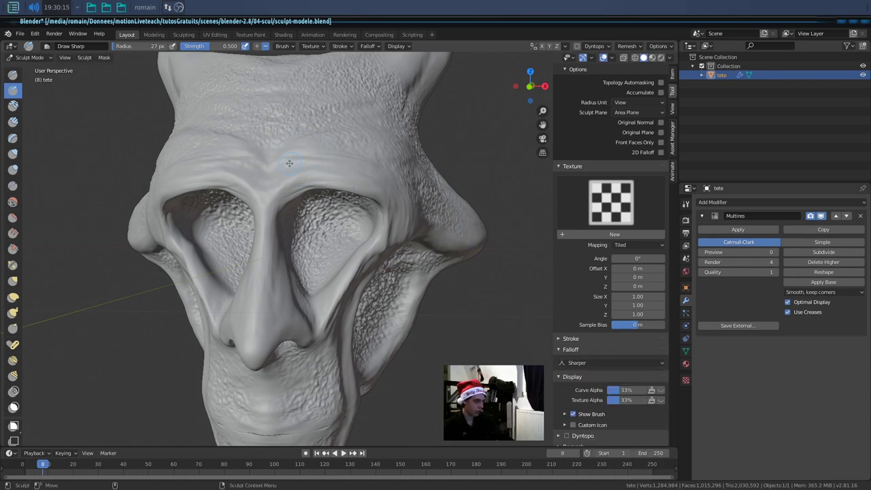
key("shift+f")
left_click(345, 149)
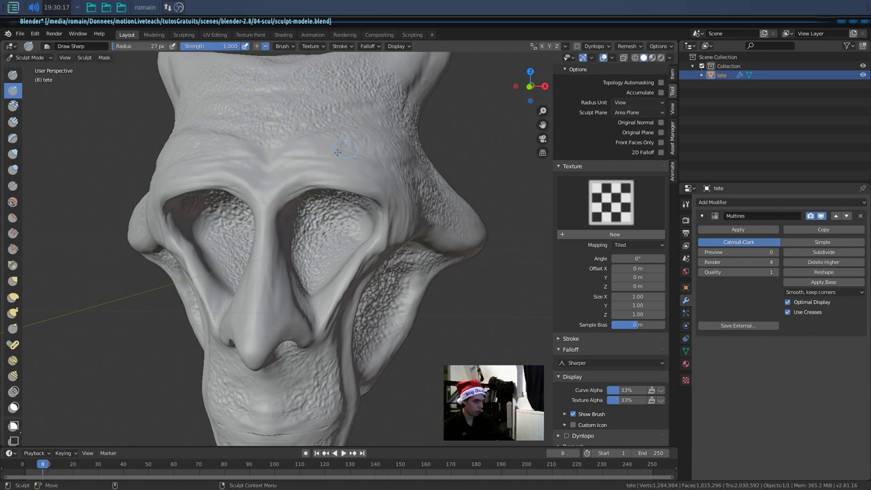
- Carve a thin sharp wrinkle line down the forehead above the eye socket
mouse_move(292, 204)
middle_mouse_down()
mouse_move(270, 203)
mouse_move(258, 184)
mouse_move(364, 240)
mouse_move(302, 165)
middle_mouse_up()
scroll(252, 177, "up", 5)
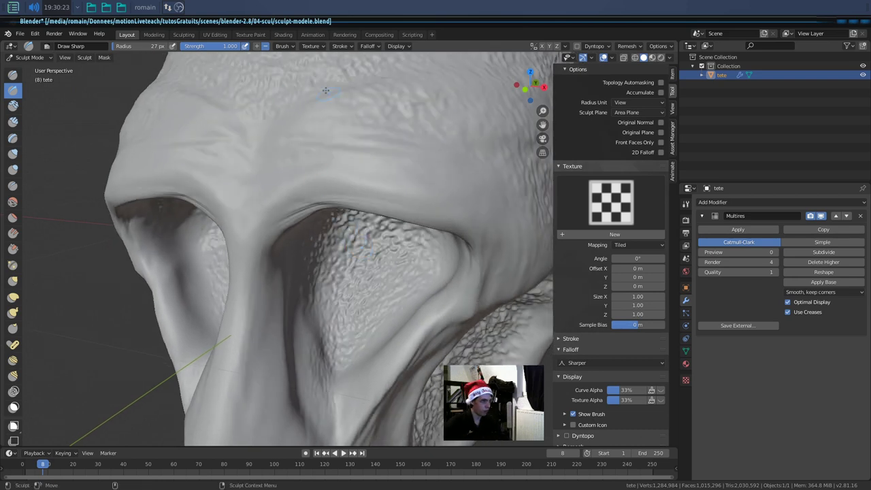
left_click(292, 47)
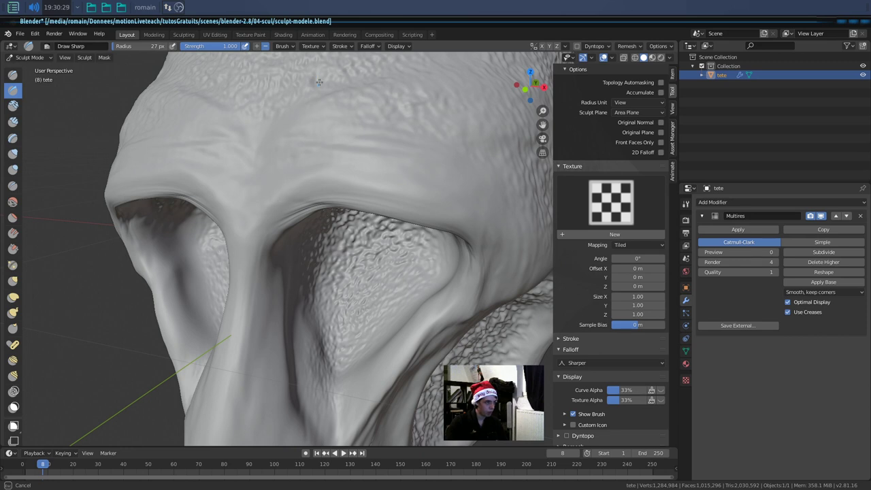
left_click_drag(317, 83, 294, 156)
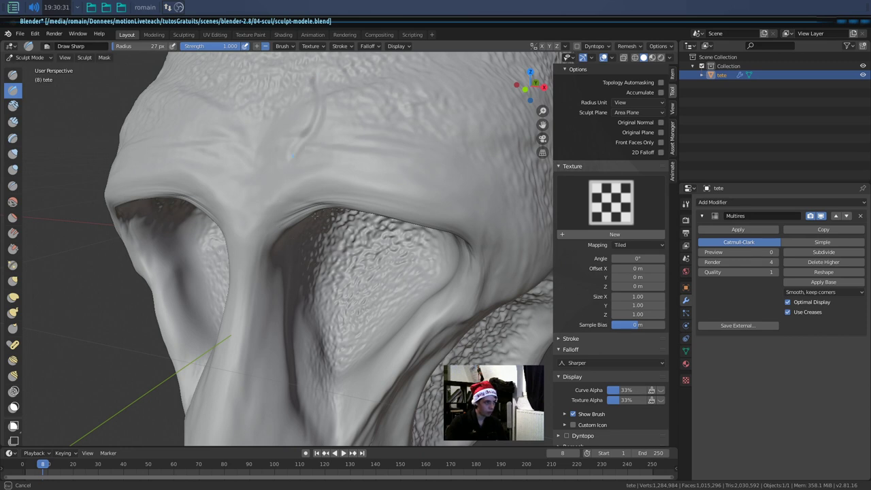
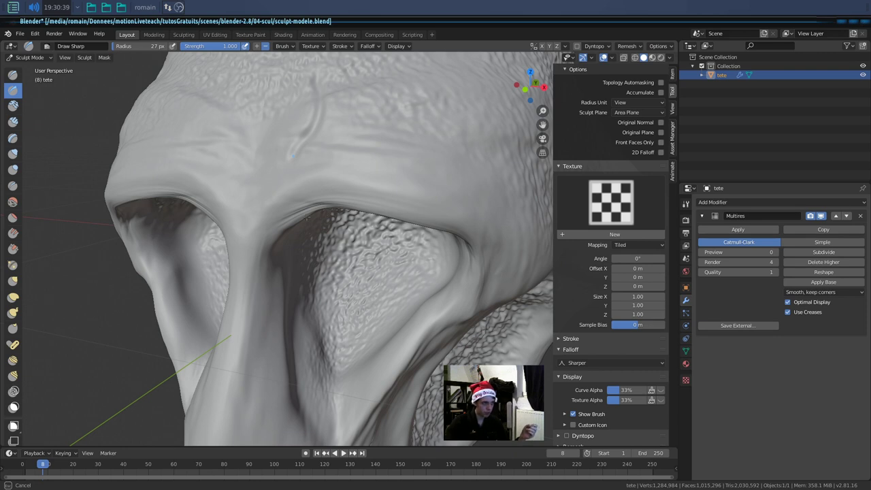
- Nudge the Draw Sharp strength up, try a forehead groove, then undo it
mouse_move(305, 218)
middle_mouse_down()
mouse_move(274, 232)
mouse_move(281, 246)
middle_mouse_up()
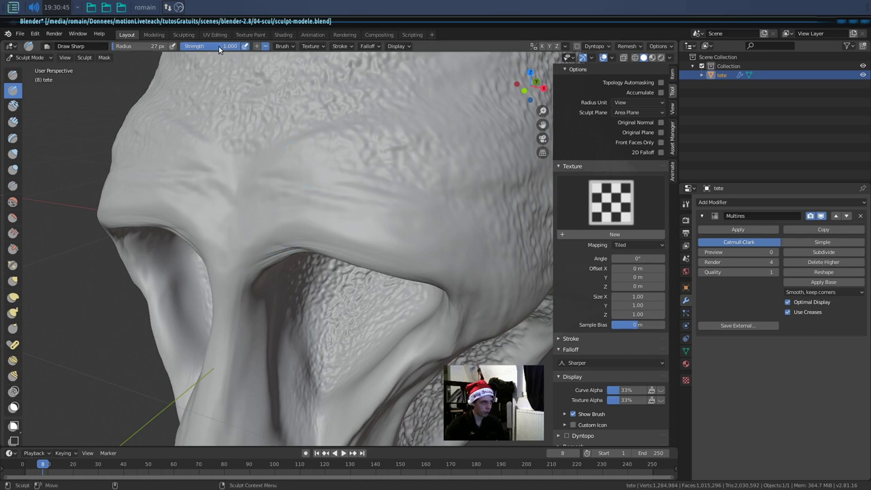
left_click_drag(201, 46, 293, 51)
left_click(283, 46)
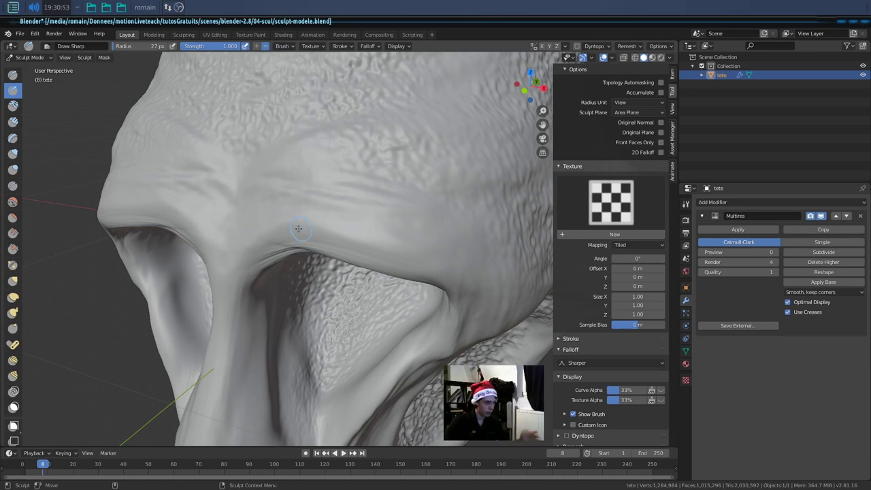
left_click_drag(265, 116, 280, 159)
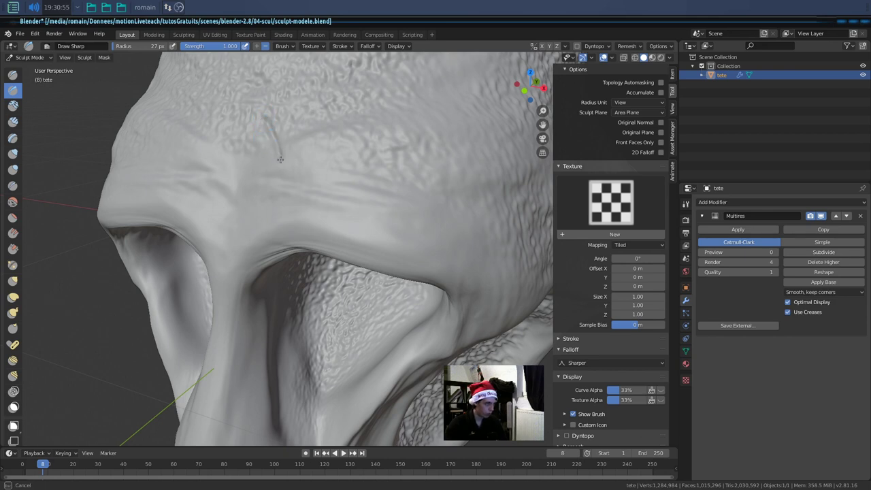
key("ctrl+z")
- Draw a sharp groove up from the brow ridge onto the forehead
middle_click_drag(267, 117, 336, 102)
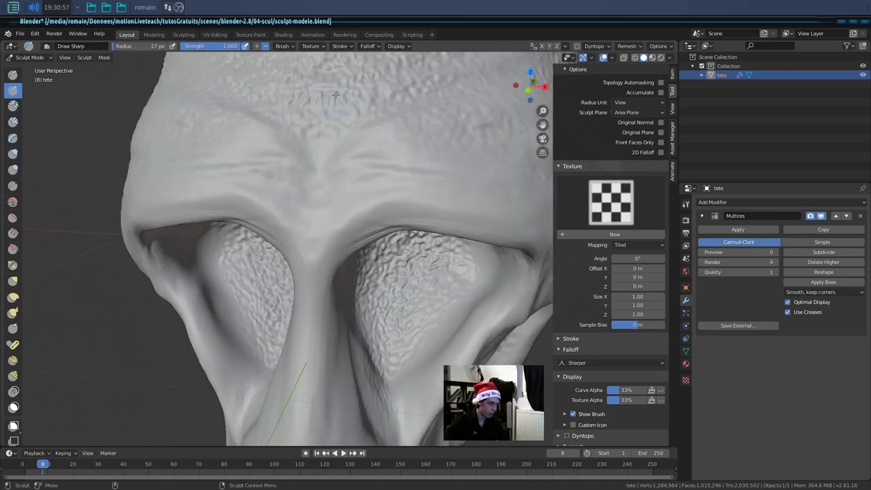
left_click_drag(387, 233, 372, 204)
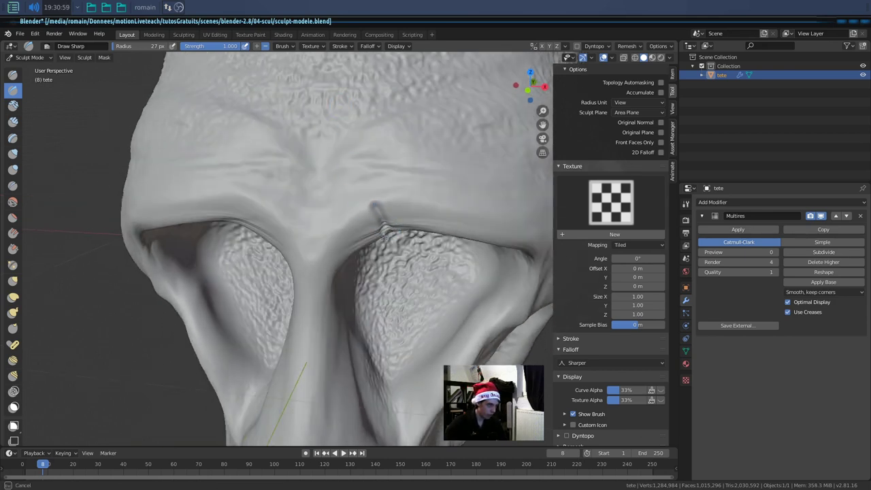
left_click_drag(373, 204, 366, 181)
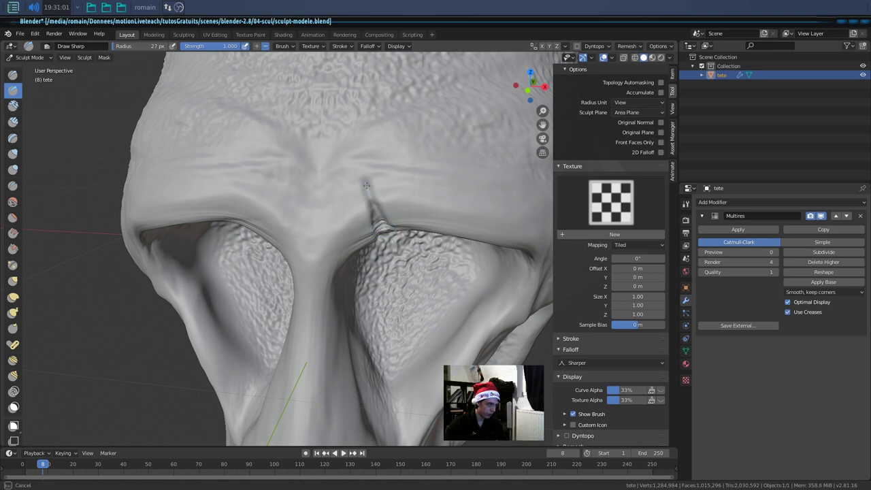
- Enable Accumulate in the Tool options and deepen the groove between the brows
left_click(575, 339)
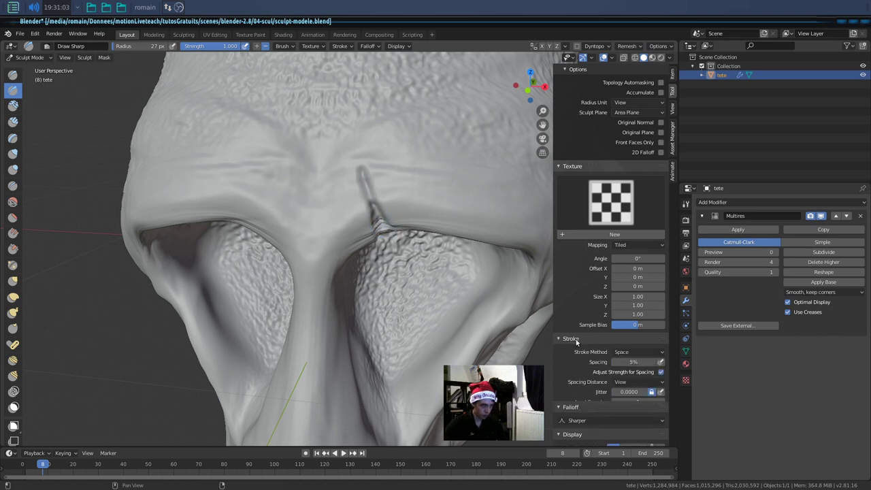
left_click(576, 340)
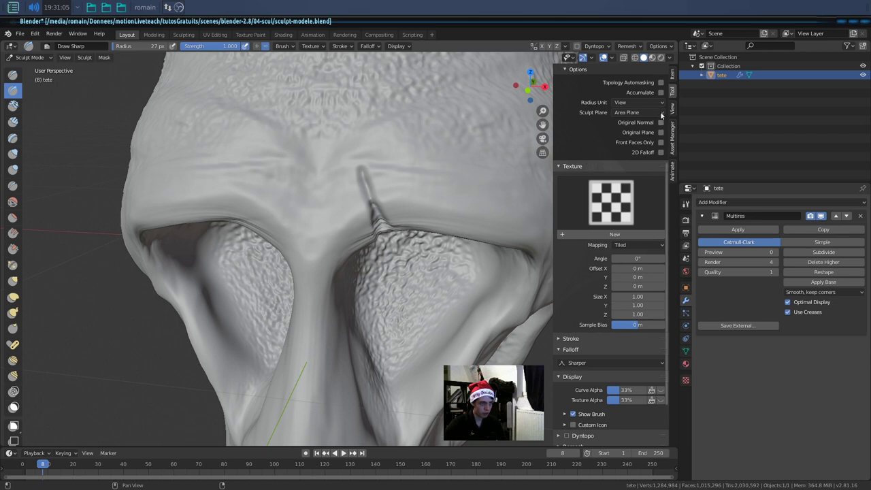
left_click(660, 92)
left_click_drag(378, 227, 359, 165)
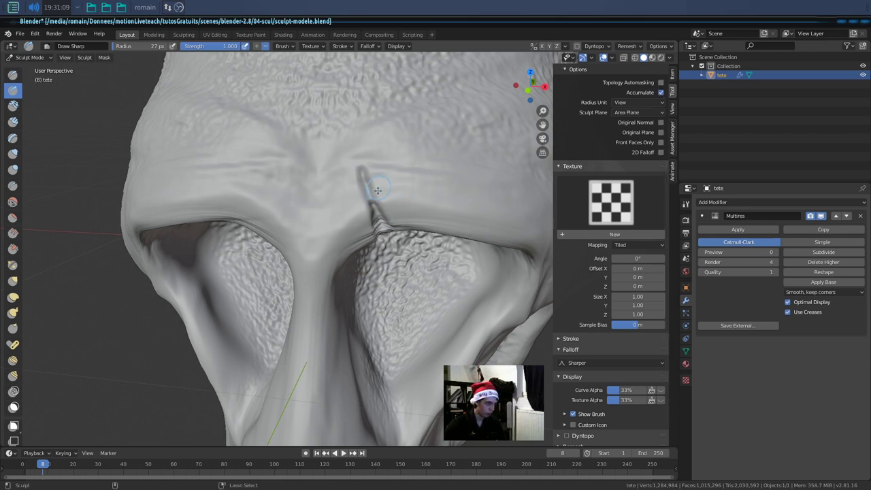
key("shift+f")
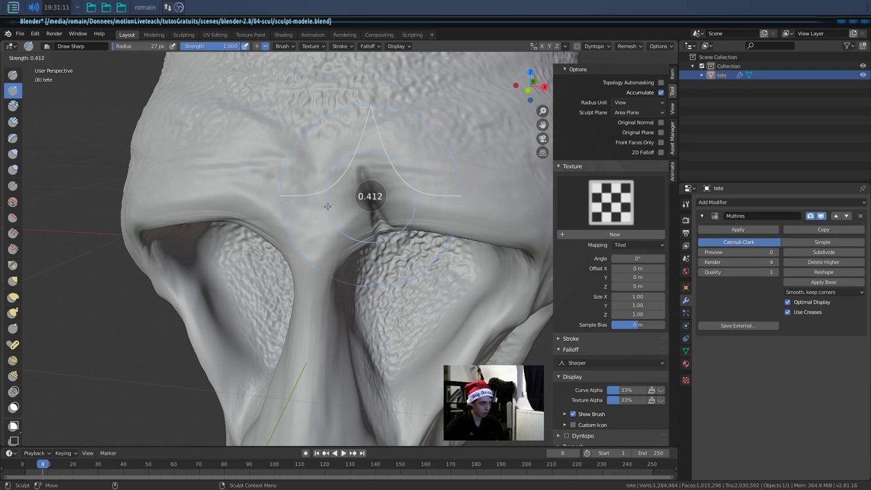
- Set brush strength to 0.582 and extend the brow crease into the eye socket
left_click(334, 204)
left_click_drag(341, 200, 368, 197)
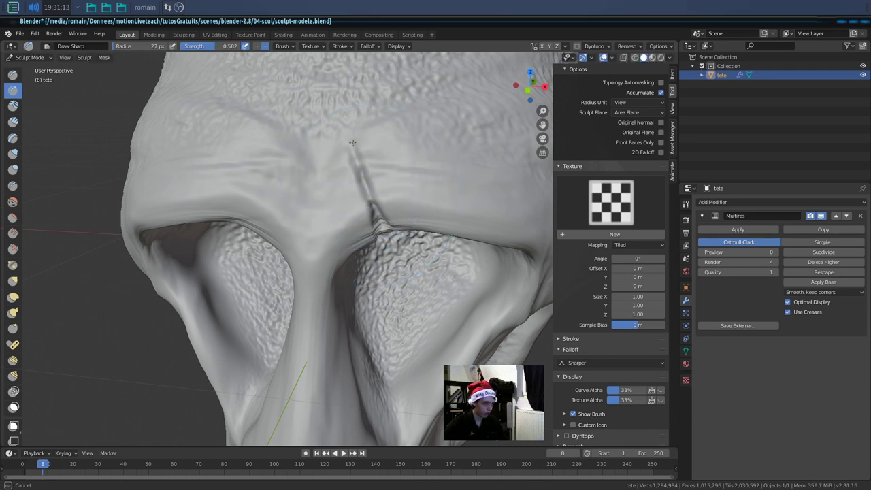
middle_click_drag(338, 117, 308, 116)
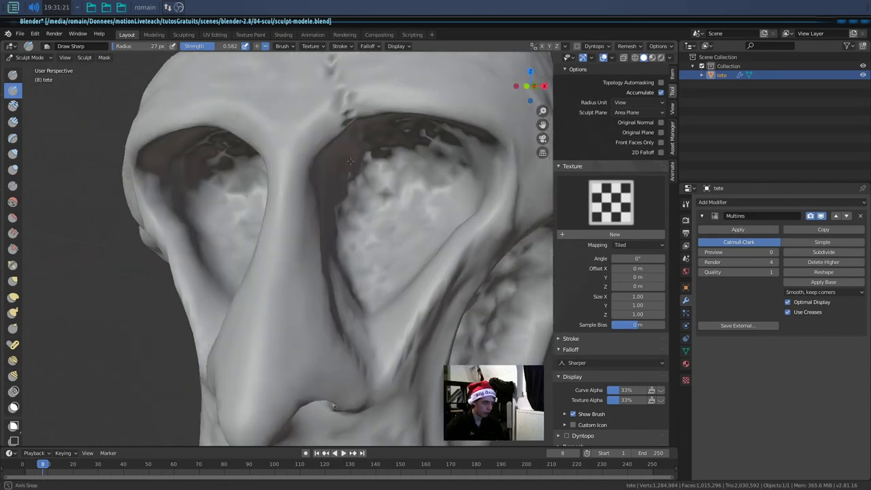
middle_click_drag(308, 89, 369, 124)
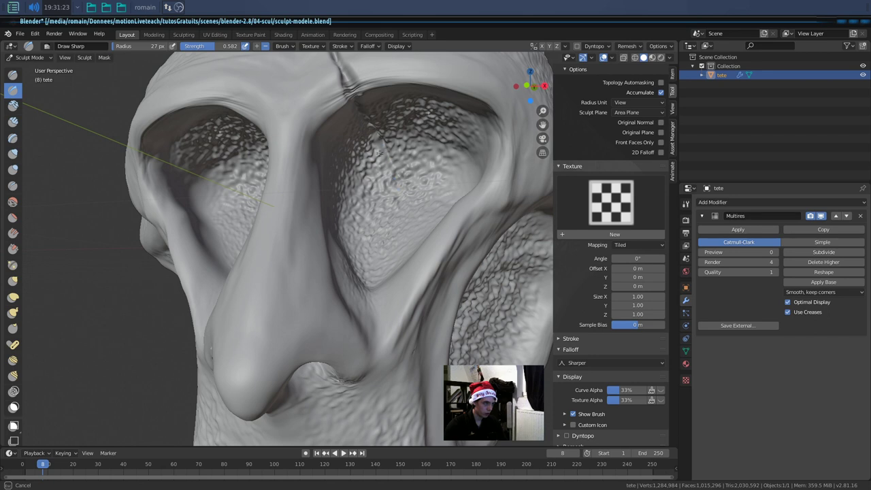
left_click_drag(373, 134, 402, 184)
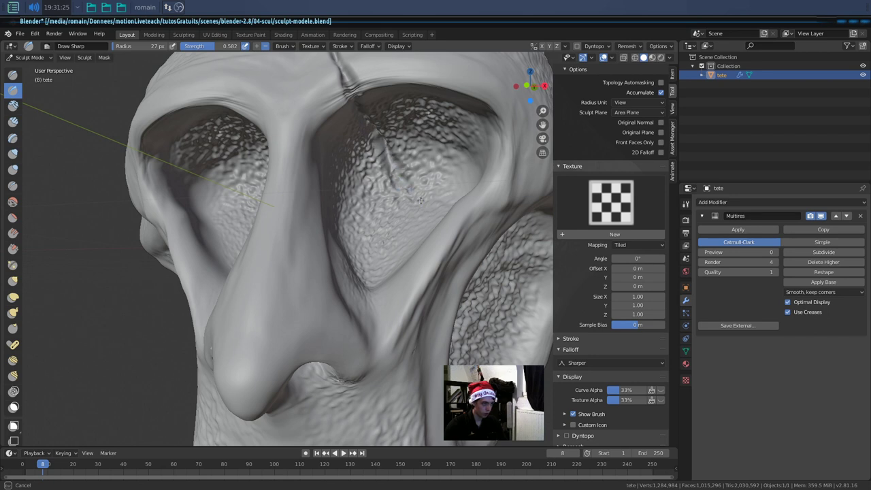
- Carry the sharp crease down beside and below the eye socket
middle_click_drag(422, 228, 469, 242)
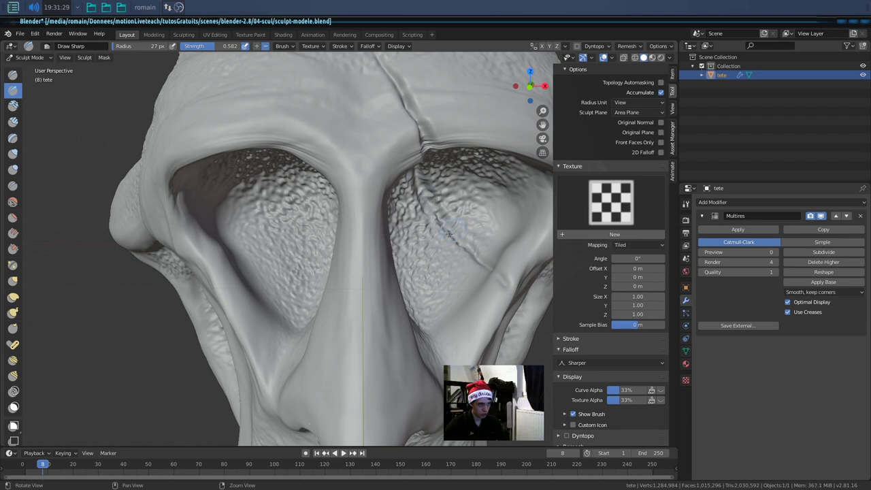
middle_click_drag(428, 192, 496, 299)
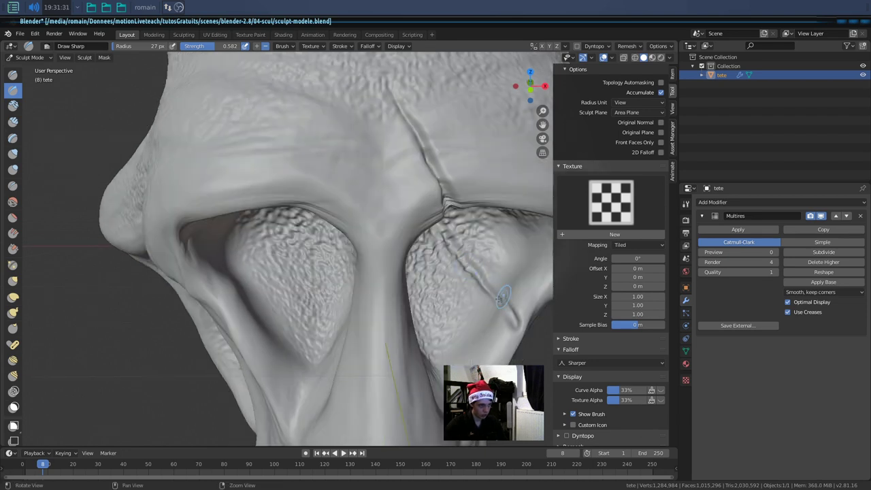
middle_click_drag(473, 264, 412, 235)
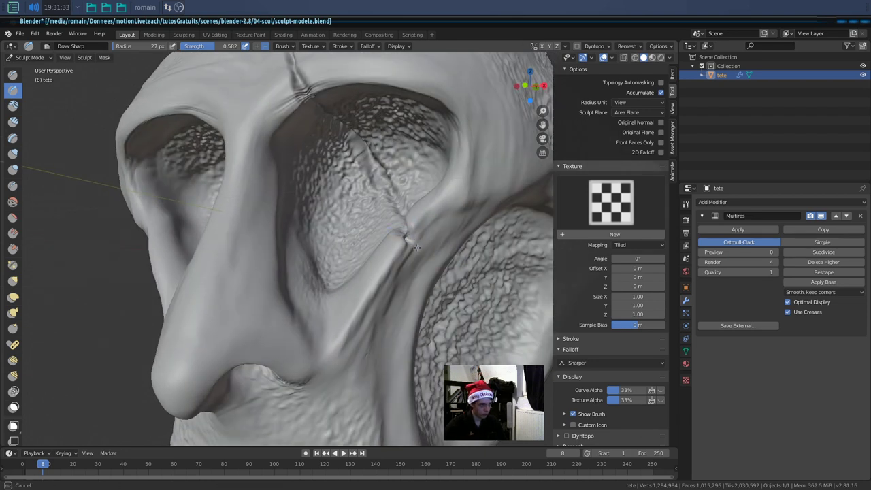
middle_click_drag(414, 247, 369, 204)
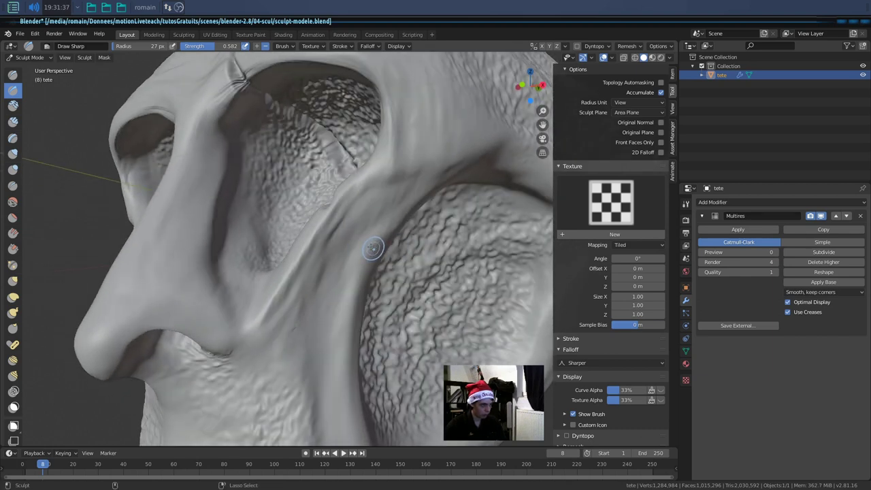
middle_click_drag(373, 249, 350, 230)
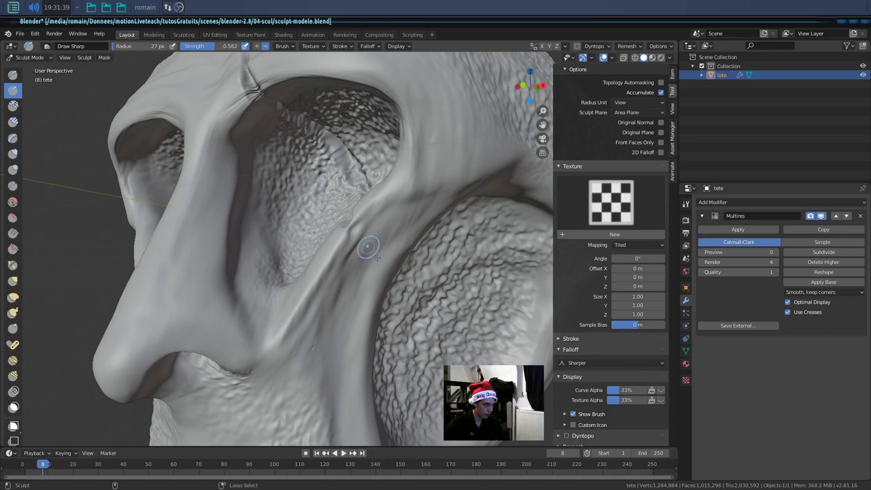
left_click_drag(372, 254, 349, 220)
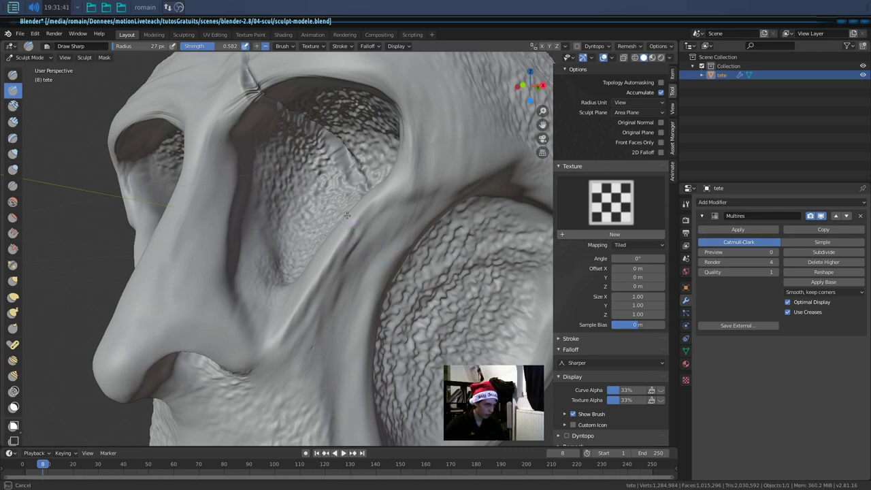
mouse_move(350, 233)
middle_mouse_down()
mouse_move(390, 255)
mouse_move(340, 204)
mouse_move(406, 198)
middle_mouse_up()
left_click_drag(423, 279, 425, 275)
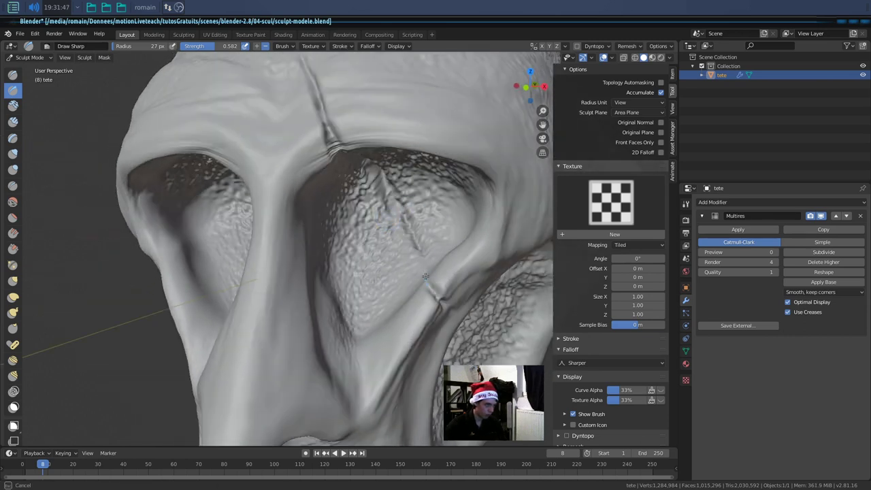
- Carve a thin sharp crease along the cheek beside the nose
middle_click_drag(425, 283, 470, 355)
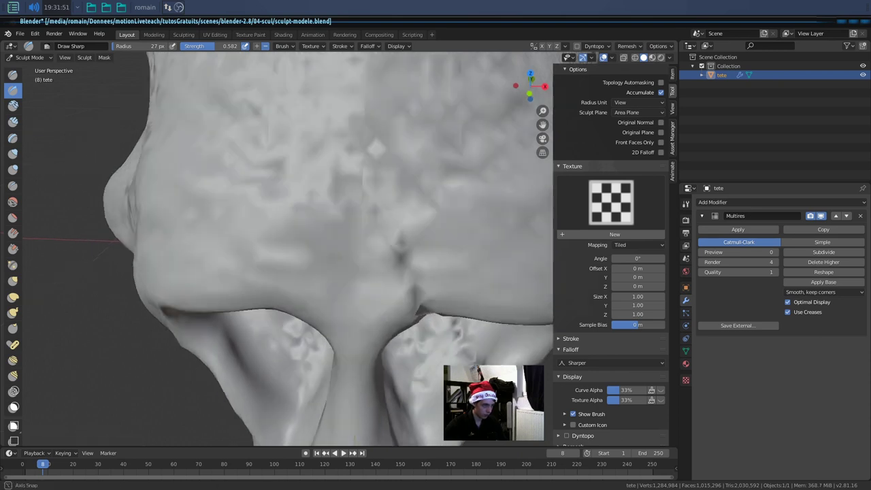
middle_click_drag(459, 335, 498, 338, "shift")
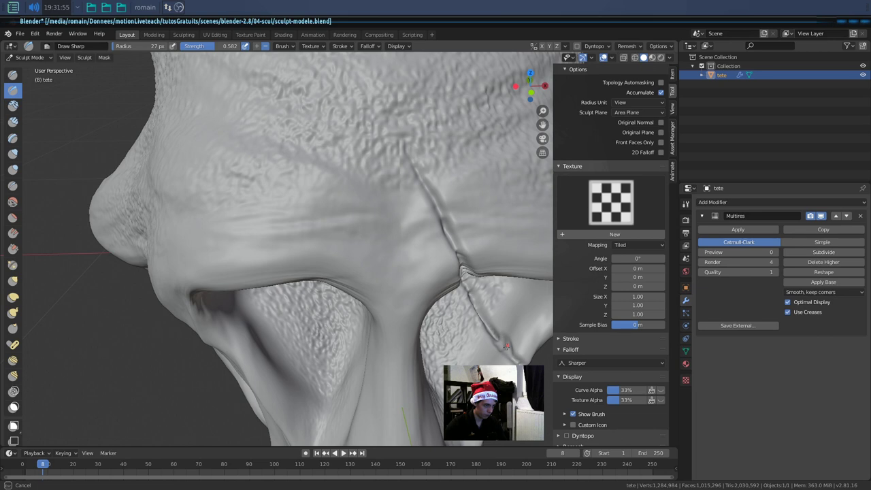
middle_click_drag(500, 342, 347, 194)
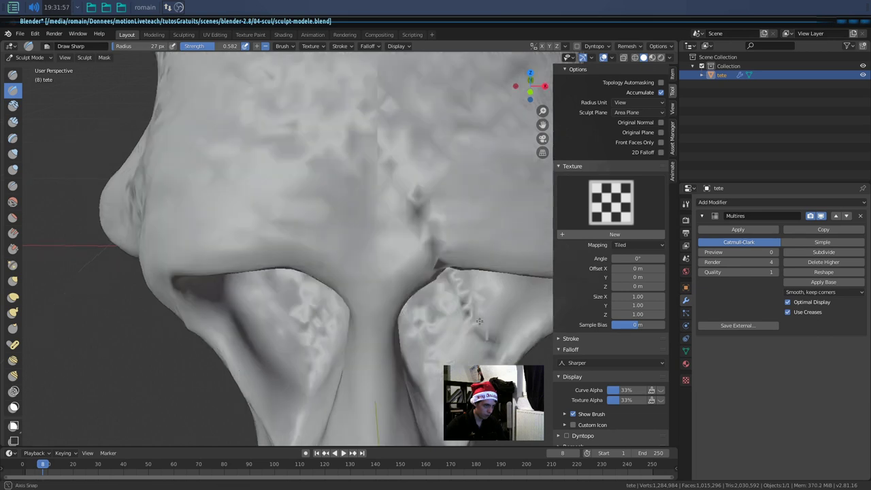
left_click_drag(317, 156, 335, 169)
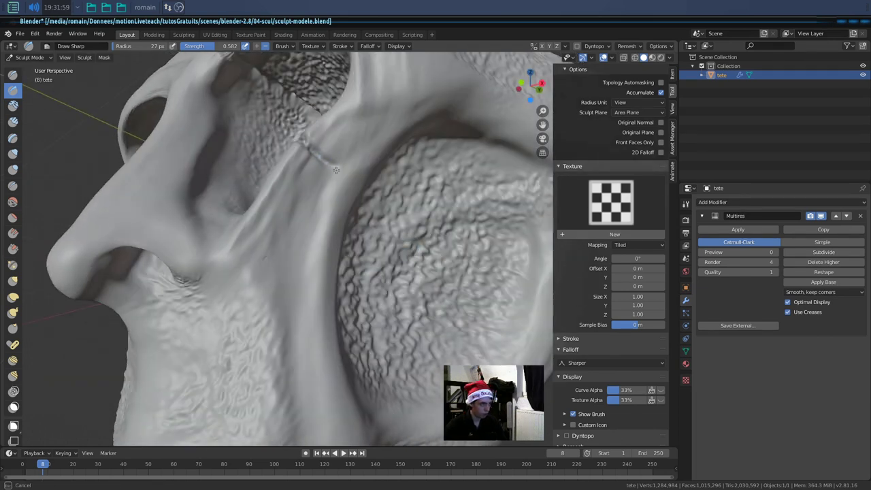
middle_click_drag(340, 172, 272, 163)
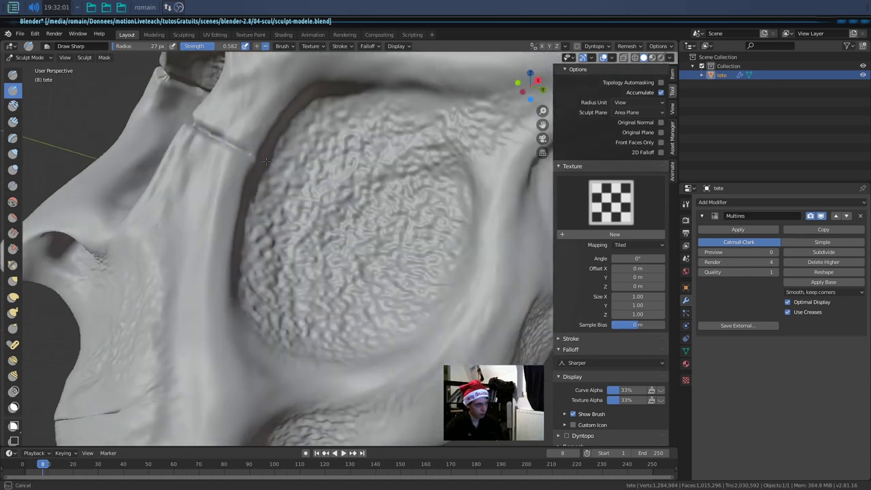
- Deepen the forehead crease with several downward Draw Sharp strokes
mouse_move(275, 193)
middle_mouse_down()
mouse_move(347, 235)
mouse_move(311, 143)
middle_mouse_up()
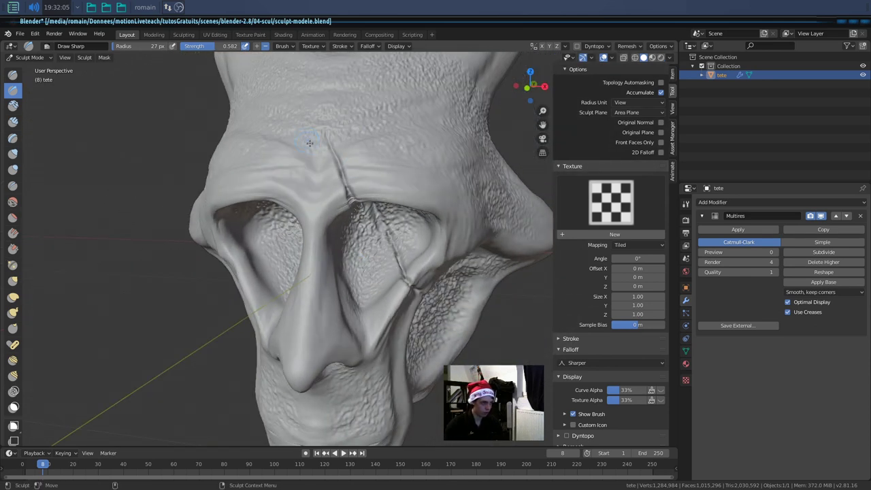
mouse_move(329, 153)
left_mouse_down()
mouse_move(352, 201)
mouse_move(340, 172)
left_mouse_up()
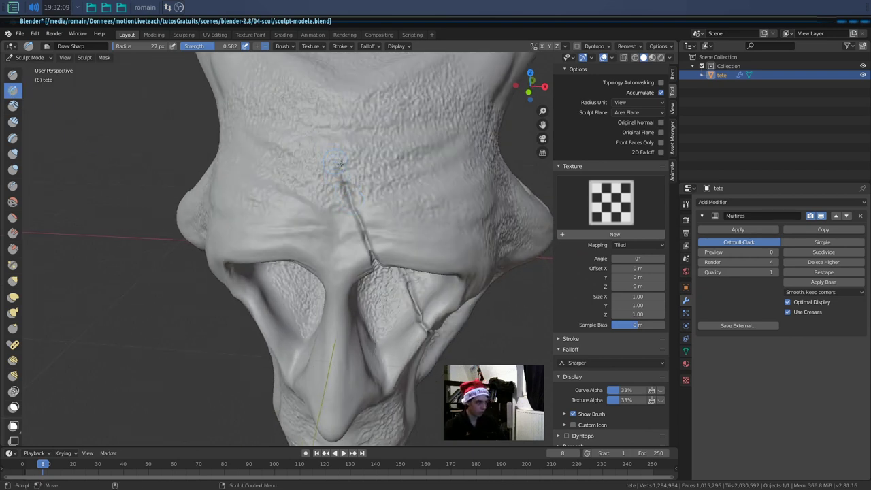
mouse_move(385, 202)
left_mouse_down()
mouse_move(390, 224)
mouse_move(408, 236)
left_mouse_up()
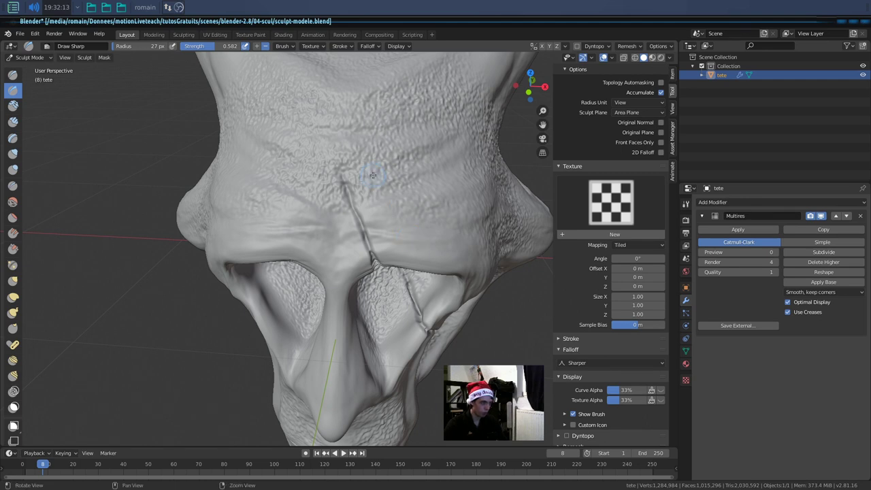
left_click_drag(370, 175, 397, 227)
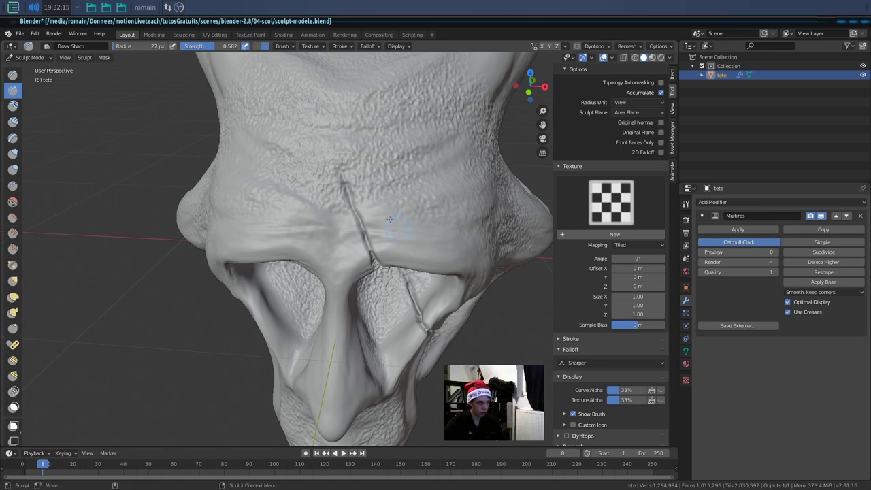
middle_click_drag(381, 221, 381, 218)
scroll(382, 216, "up", 2)
scroll(382, 214, "up", 3)
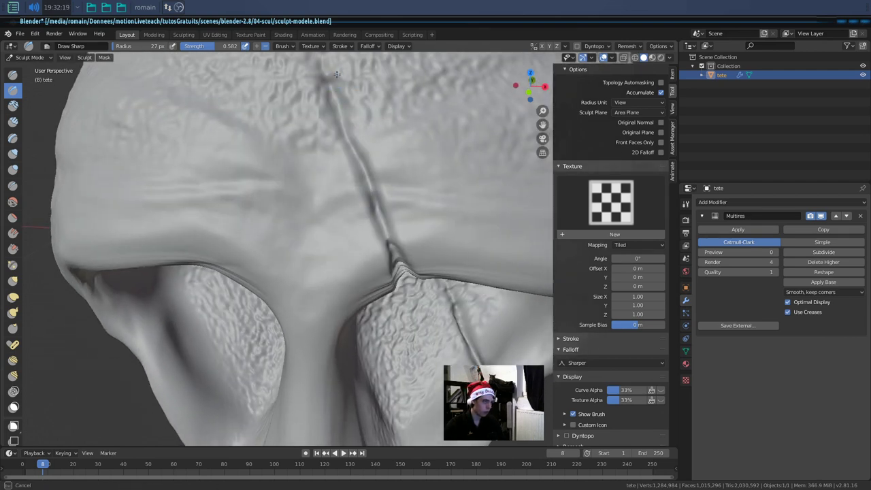
- Retrace the forehead crease upward and deepen the brow crease
left_click_drag(406, 258, 349, 129)
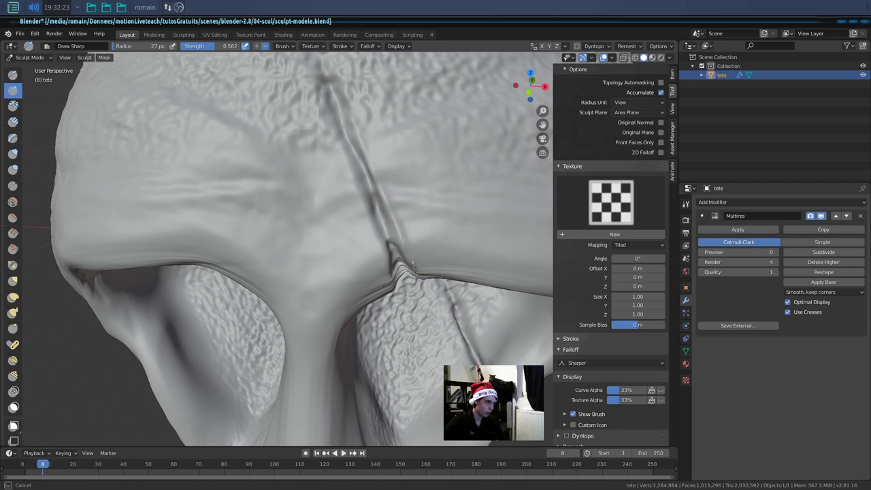
middle_click_drag(411, 257, 339, 107, "shift")
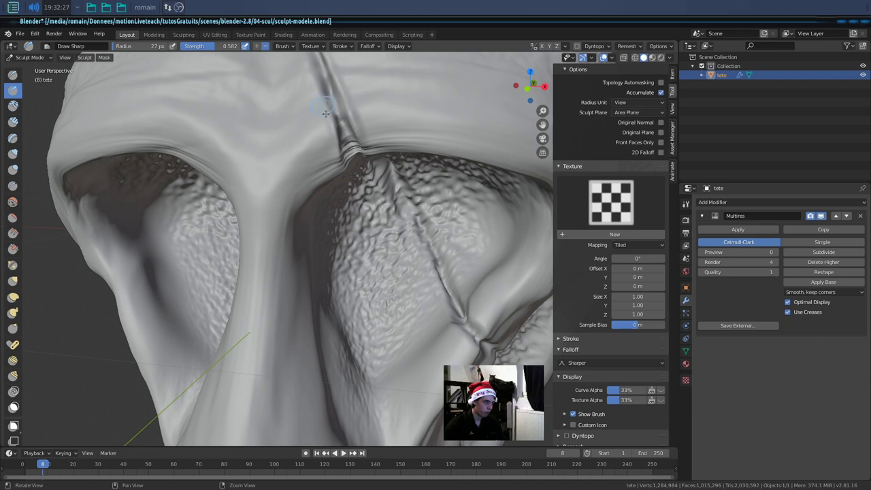
middle_click_drag(332, 128, 365, 203)
left_click_drag(395, 367, 385, 355)
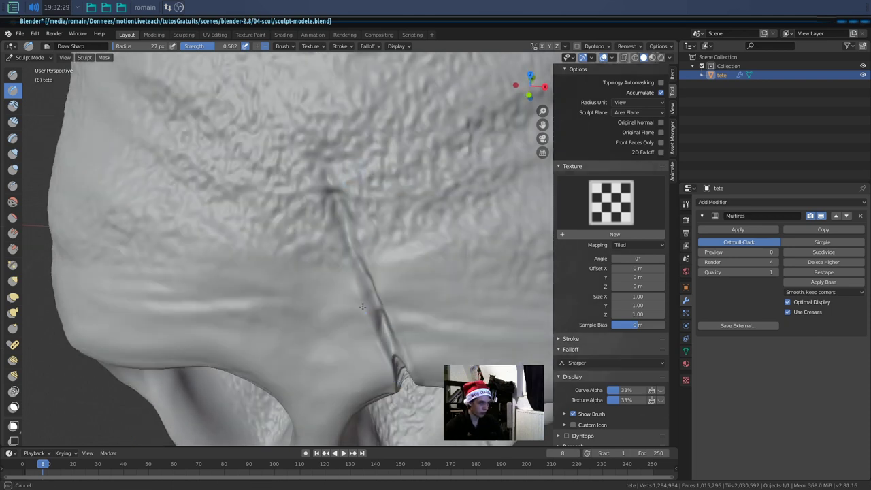
left_click_drag(343, 250, 338, 219)
mouse_move(338, 219)
middle_mouse_down()
mouse_move(272, 136)
mouse_move(266, 87)
middle_mouse_up()
- Carve a crease down the side of the nose and inspect it from several angles
left_click_drag(223, 178, 218, 241)
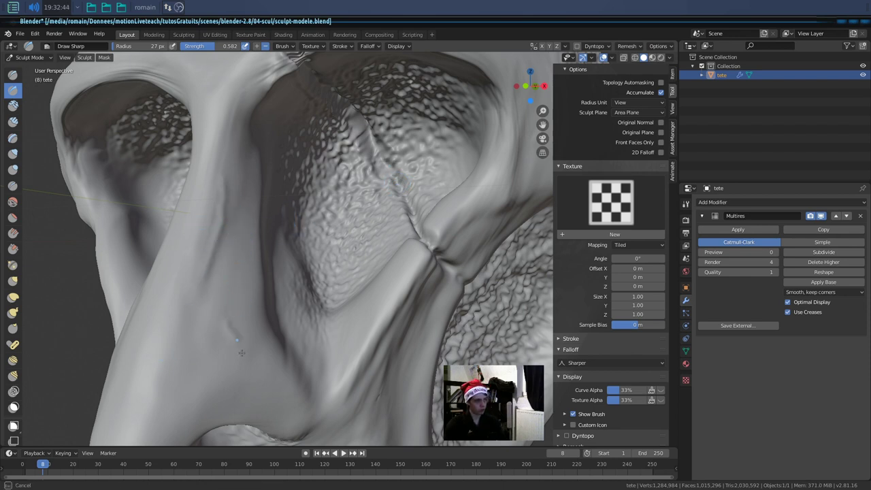
mouse_move(277, 311)
middle_mouse_down()
mouse_move(279, 279)
mouse_move(302, 234)
middle_mouse_up()
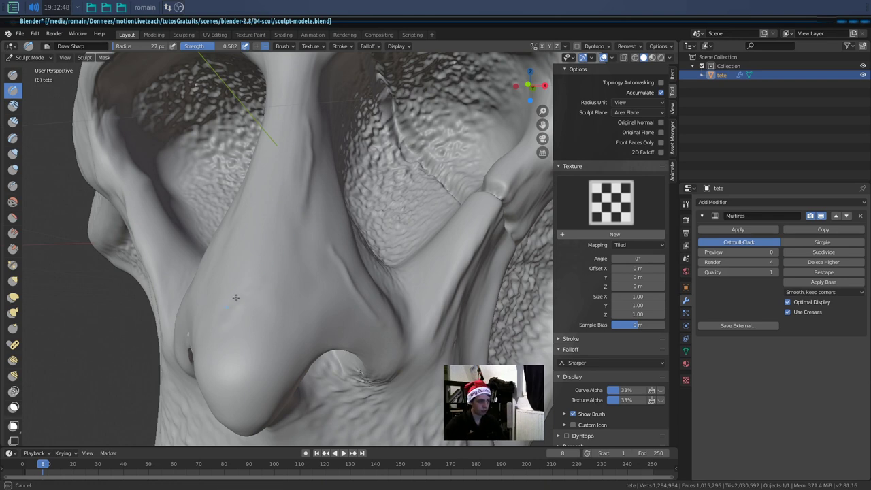
mouse_move(339, 199)
middle_mouse_down()
mouse_move(314, 211)
mouse_move(263, 132)
middle_mouse_up()
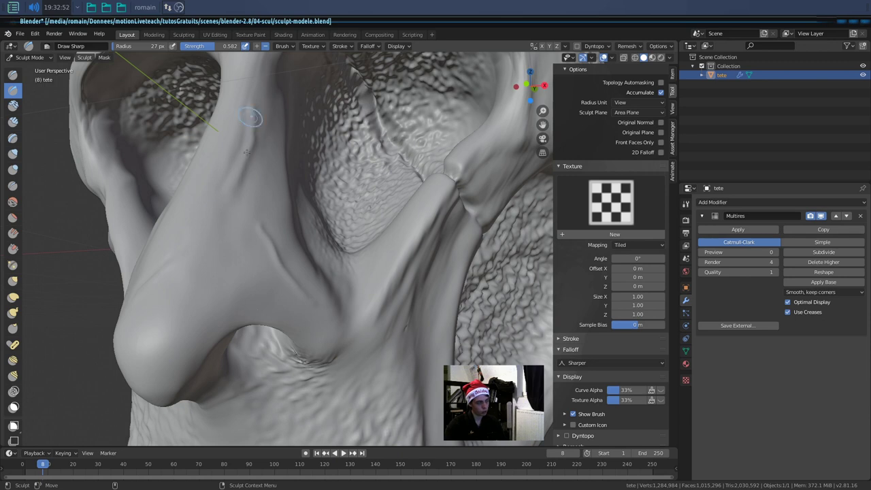
mouse_move(323, 154)
middle_mouse_down()
mouse_move(349, 122)
mouse_move(363, 160)
middle_mouse_up()
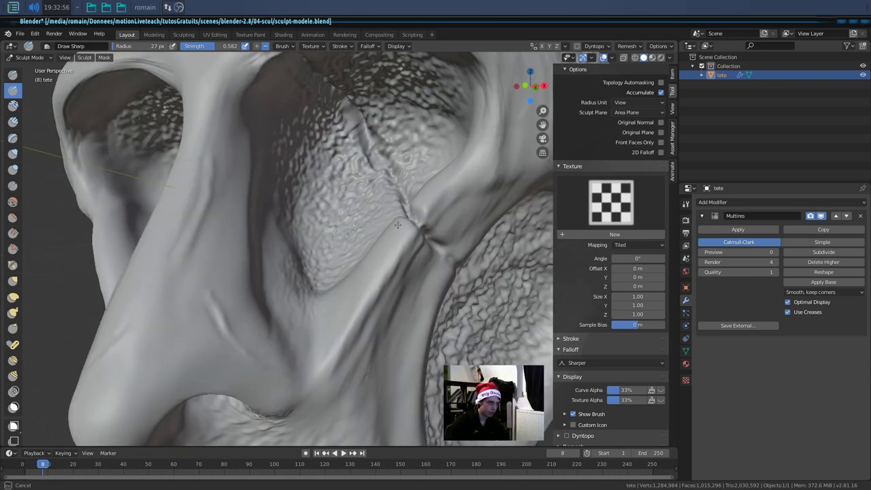
mouse_move(392, 164)
middle_mouse_down()
mouse_move(252, 204)
mouse_move(304, 219)
mouse_move(325, 242)
middle_mouse_up()
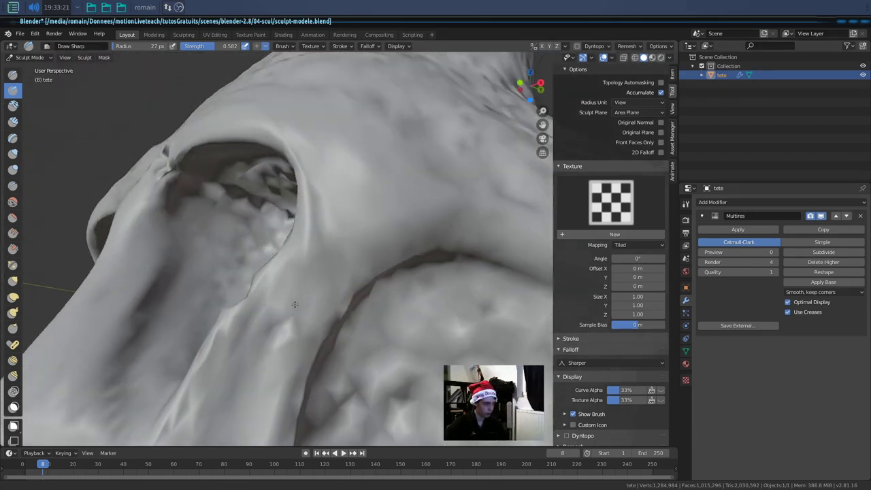
mouse_move(317, 123)
middle_mouse_down()
mouse_move(303, 351)
mouse_move(356, 81)
middle_mouse_up()
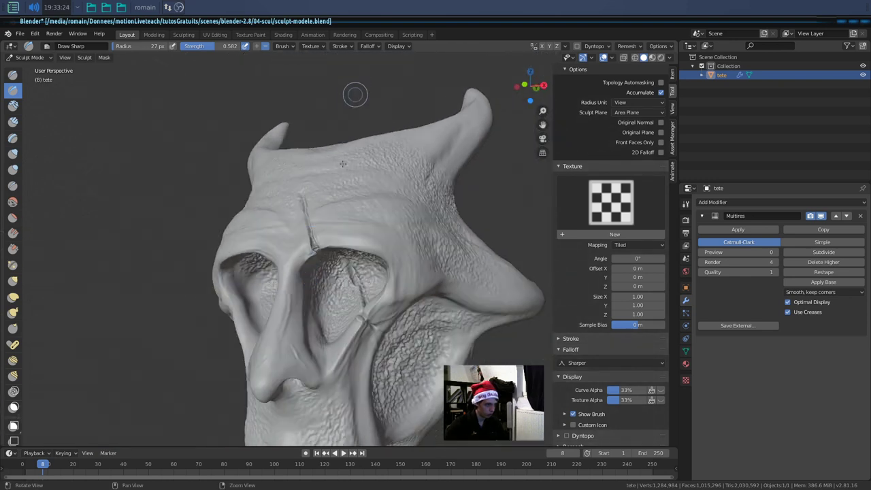
- Orbit and zoom to check the brow crease from the front and other angles
mouse_move(366, 196)
middle_mouse_down()
mouse_move(327, 247)
mouse_move(350, 261)
middle_mouse_up()
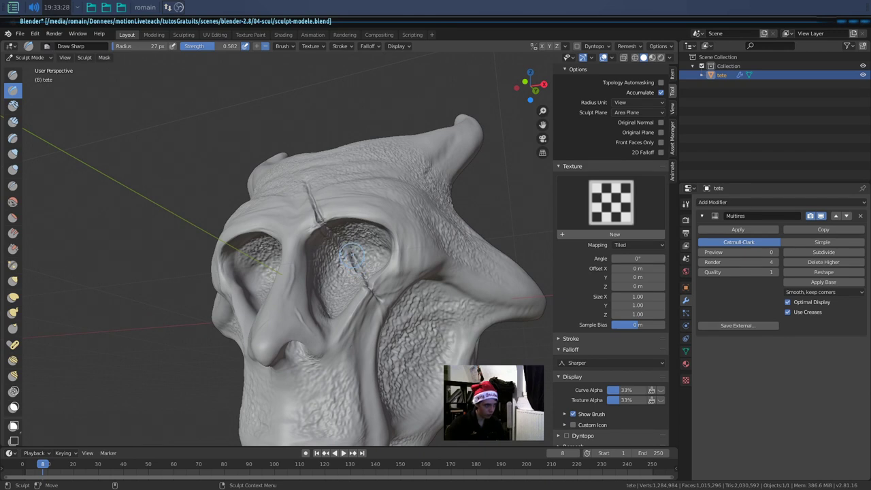
middle_click_drag(351, 256, 331, 209)
scroll(322, 206, "up", 2)
scroll(326, 209, "up", 3)
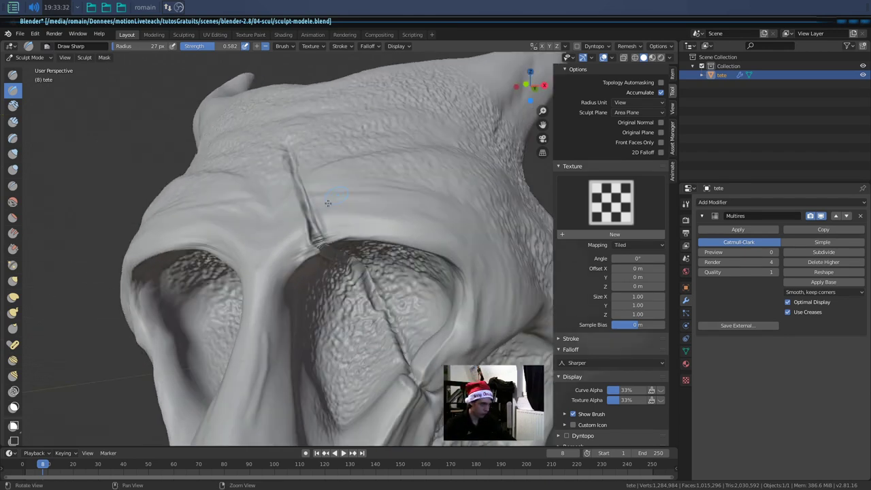
scroll(341, 215, "up", 2)
scroll(349, 219, "up", 3)
mouse_move(350, 219)
middle_mouse_down()
mouse_move(322, 173)
mouse_move(300, 170)
middle_mouse_up()
middle_click_drag(325, 231, 324, 171)
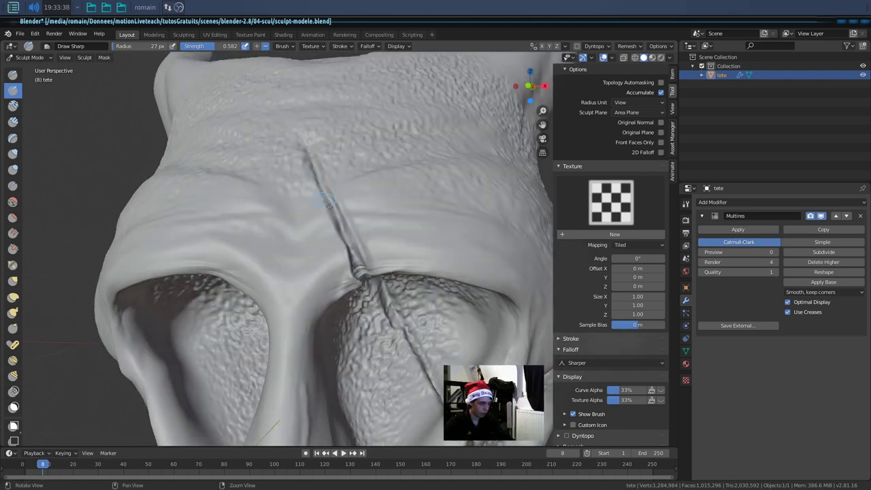
middle_click_drag(329, 205, 301, 187)
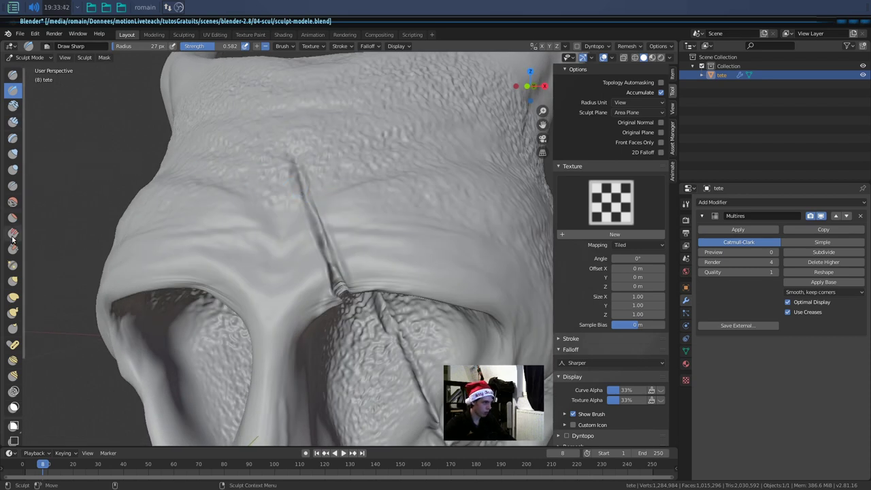
- Switch to the Pinch/Magnify brush with a 37 px radius and pinch around the eye socket and nose
left_click(12, 266)
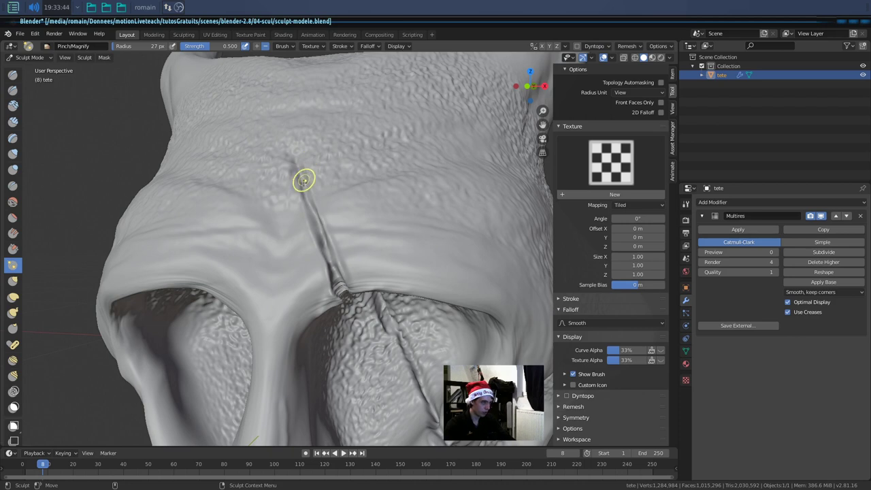
key("f")
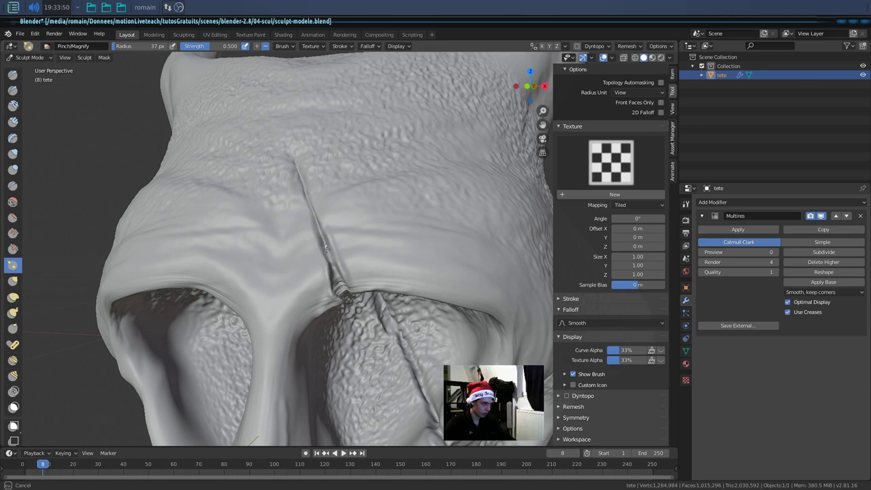
mouse_move(346, 238)
middle_mouse_down()
mouse_move(383, 200)
mouse_move(316, 241)
mouse_move(327, 198)
middle_mouse_up()
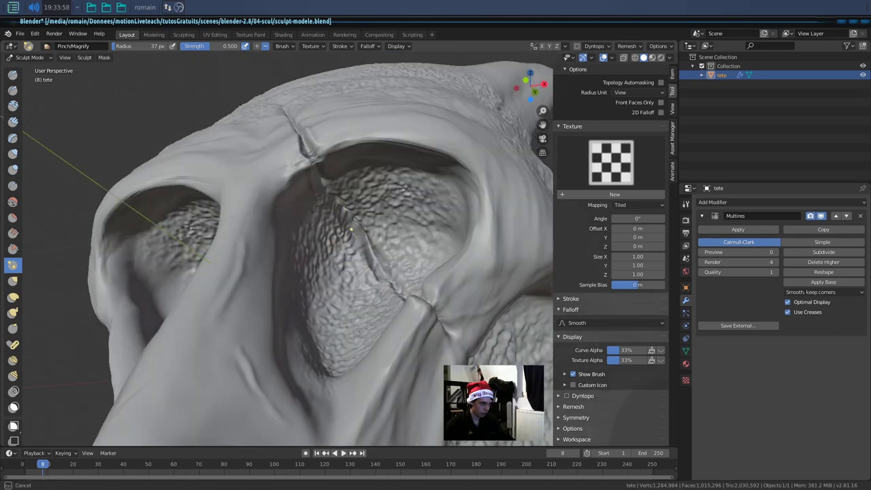
middle_click_drag(330, 197, 335, 235)
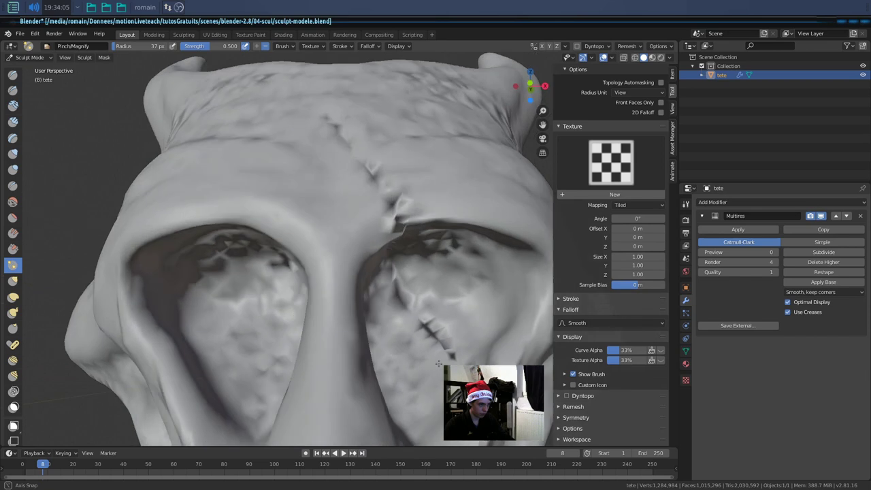
middle_click_drag(409, 374, 204, 204)
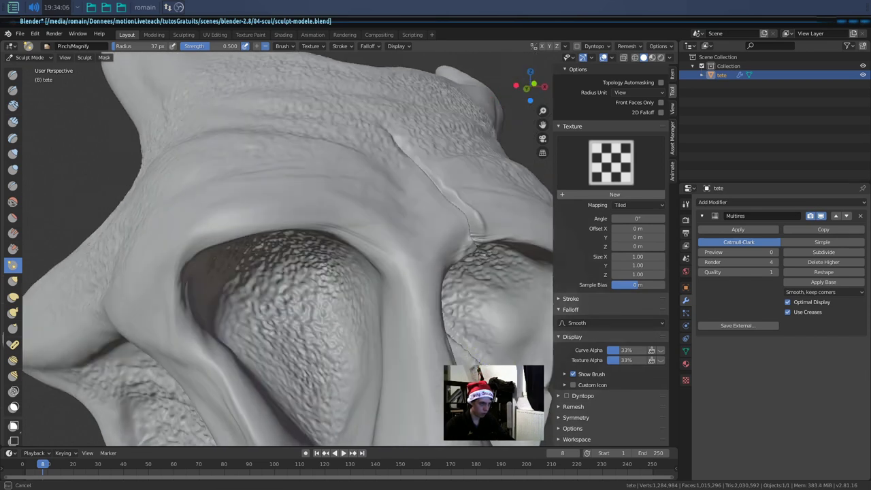
middle_click_drag(507, 357, 402, 317)
- Zoom in on the nose and switch to the Clay Strips brush
scroll(443, 334, "up", 3)
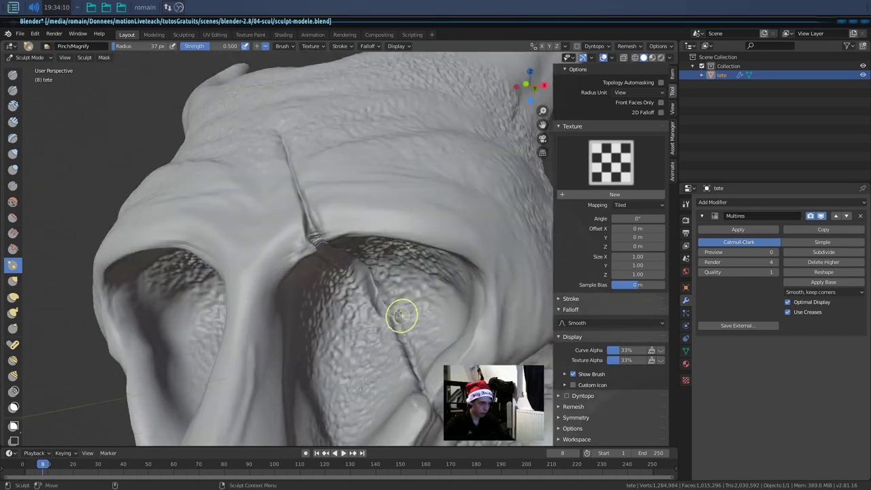
scroll(313, 177, "up", 2)
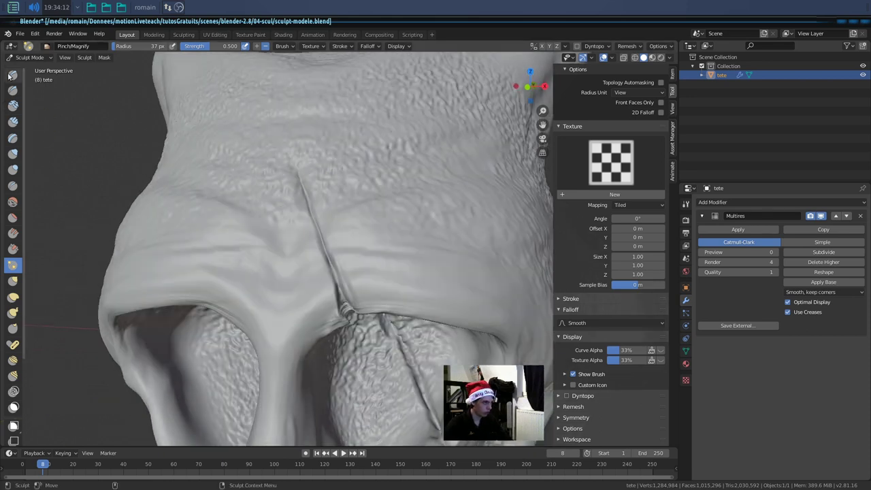
left_click(12, 121)
- Lay clay strips along the brow
left_click_drag(354, 230, 307, 188)
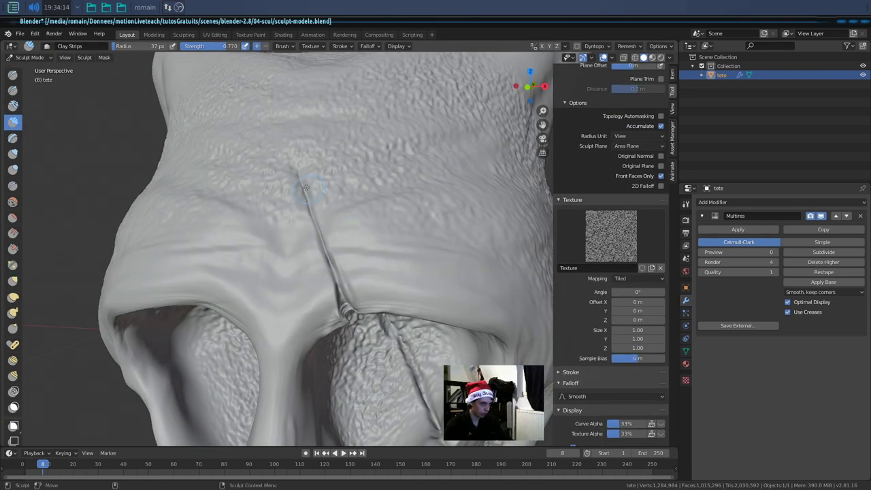
left_click_drag(315, 219, 318, 223)
middle_click_drag(327, 241, 320, 204)
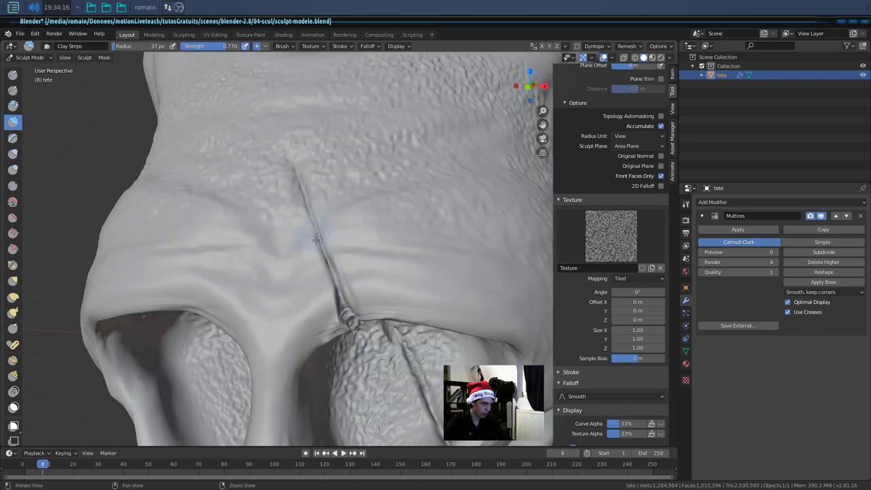
scroll(317, 159, "up", 3)
- Raise Clay Strips strength to 1.000 and build up clay along the brow crease
key("shift+f")
left_click(319, 216)
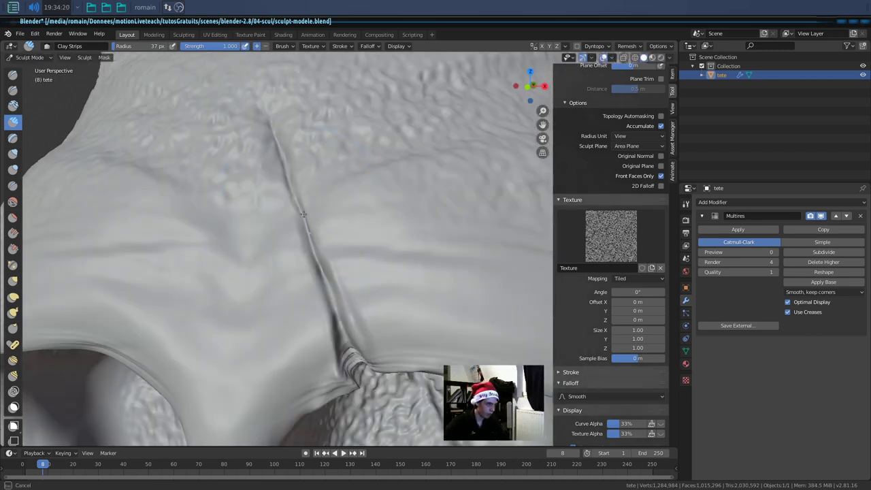
left_click_drag(268, 284, 312, 302)
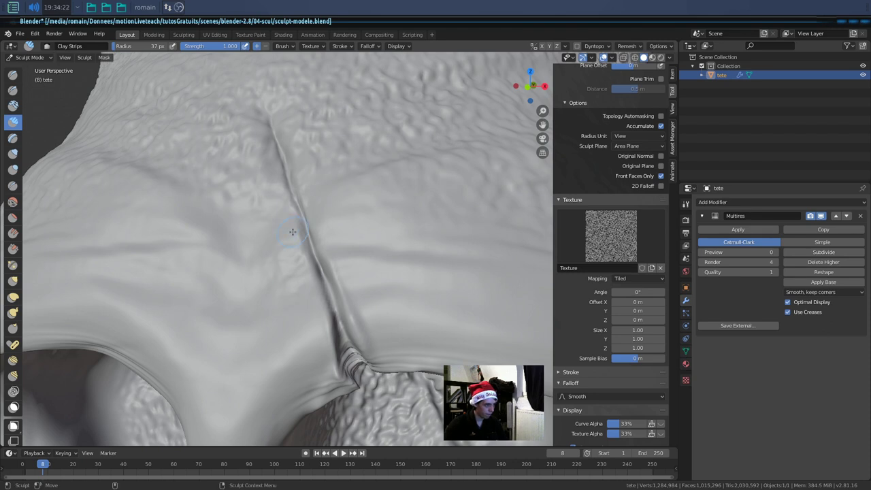
left_click_drag(311, 273, 353, 295)
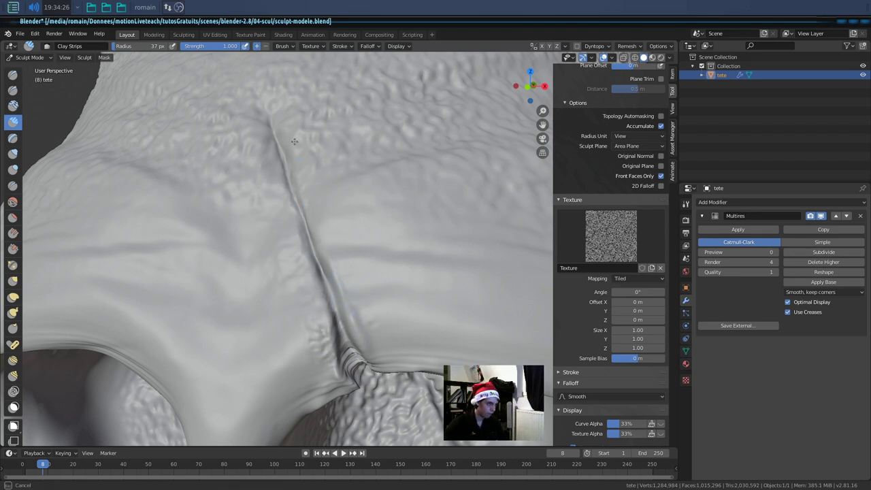
- Turn off the Texture Alpha overlay in the Display panel
left_click(572, 383)
left_click(571, 372)
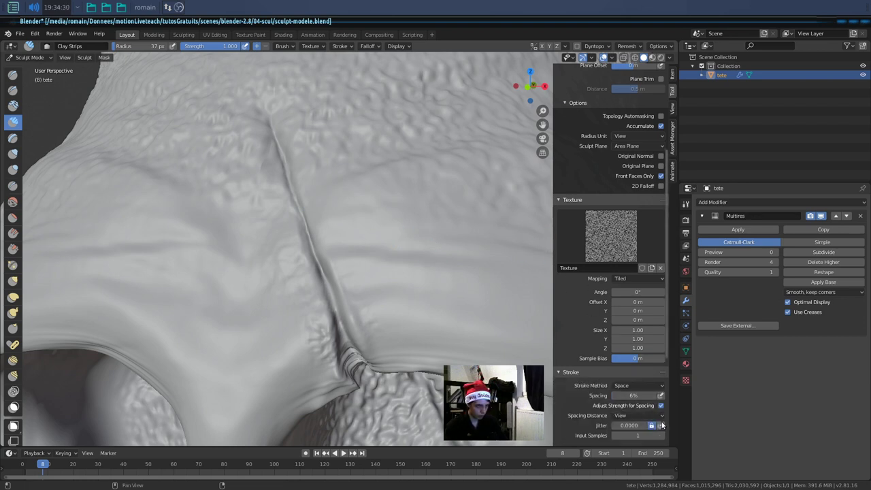
mouse_move(667, 368)
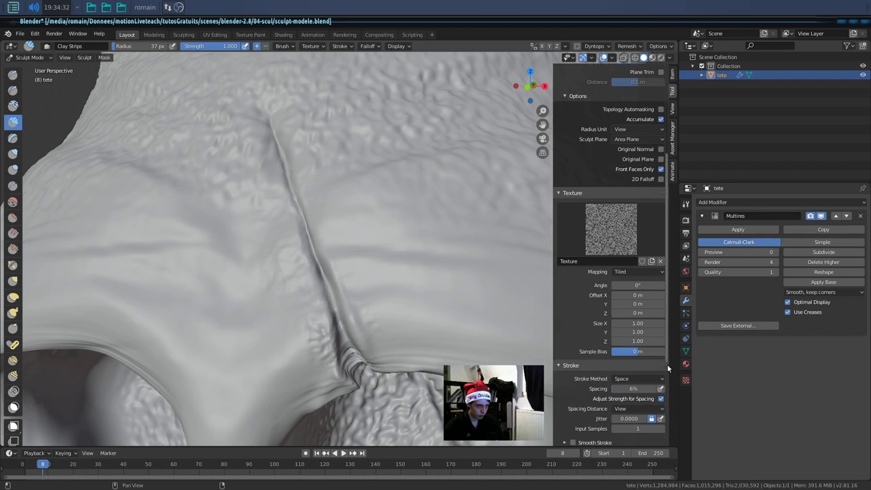
scroll(668, 381, "down", 5)
left_click(660, 393)
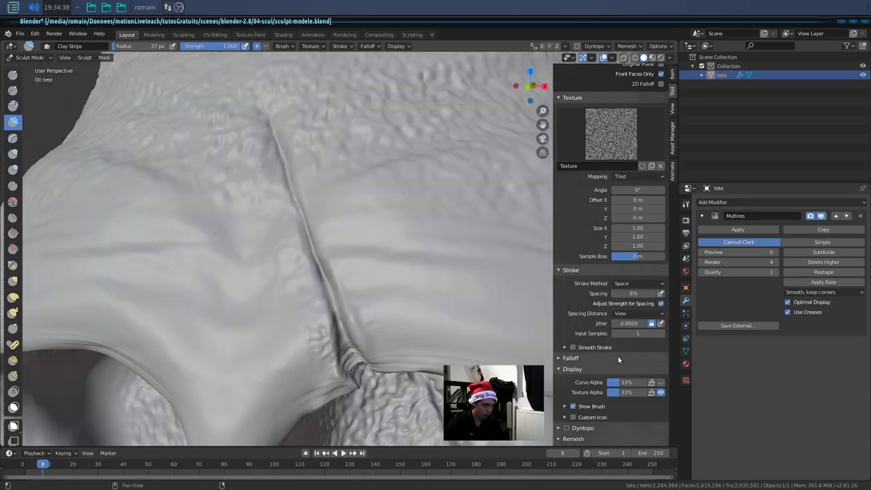
left_click(660, 392)
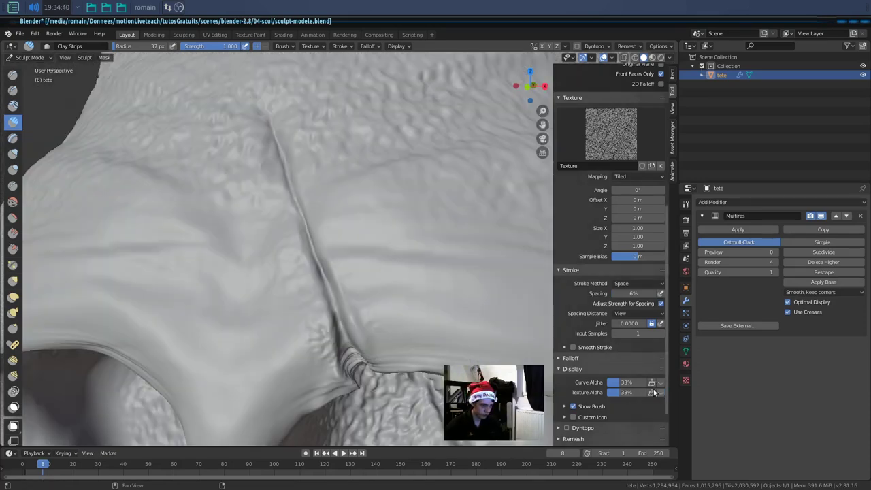
- Set the brush texture mapping to View Plane and re-enable the texture overlay
left_click(635, 176)
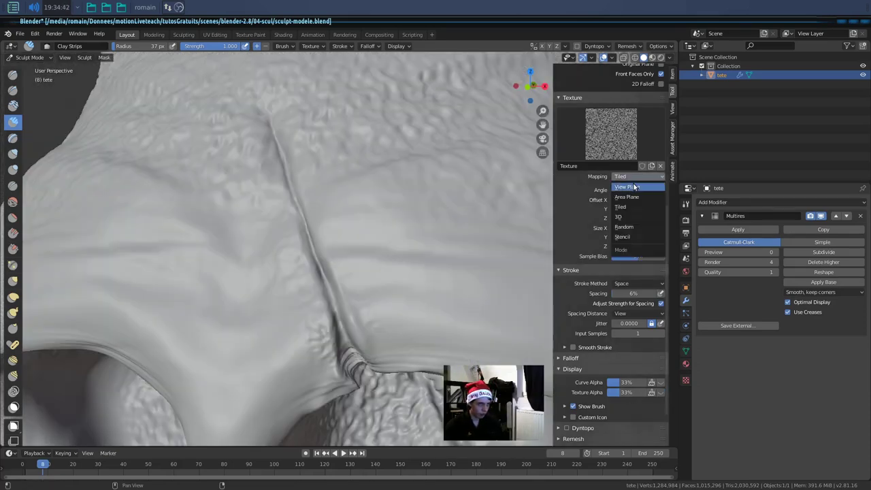
left_click(628, 196)
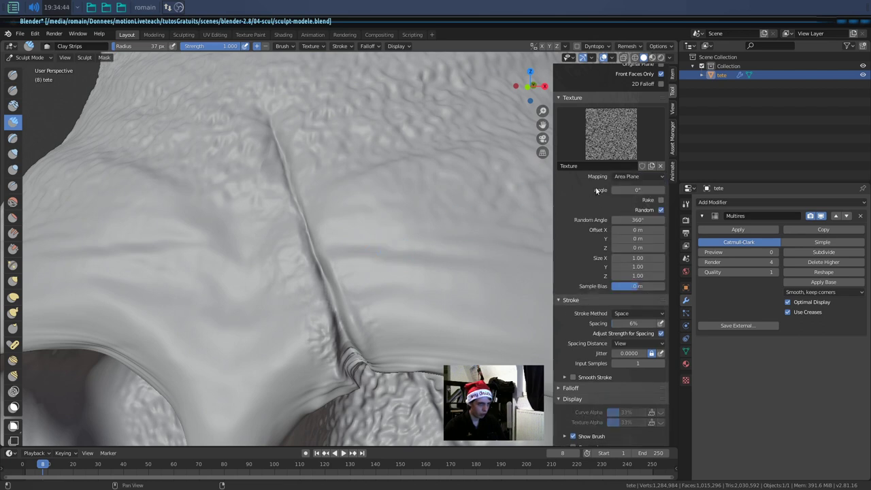
left_click(636, 176)
left_click(627, 186)
left_click(660, 423)
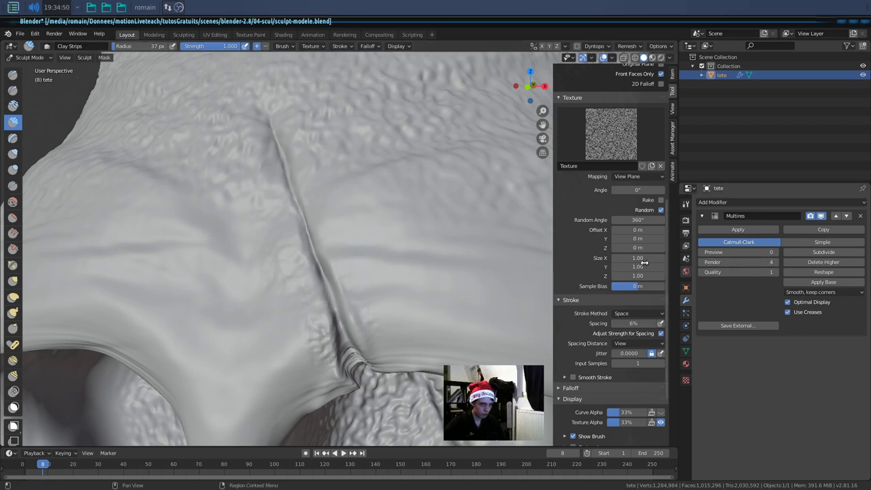
- Set the Clouds texture size to 0.11, testing it with a stroke down the crease
left_click(685, 378)
left_click_drag(804, 300, 806, 307)
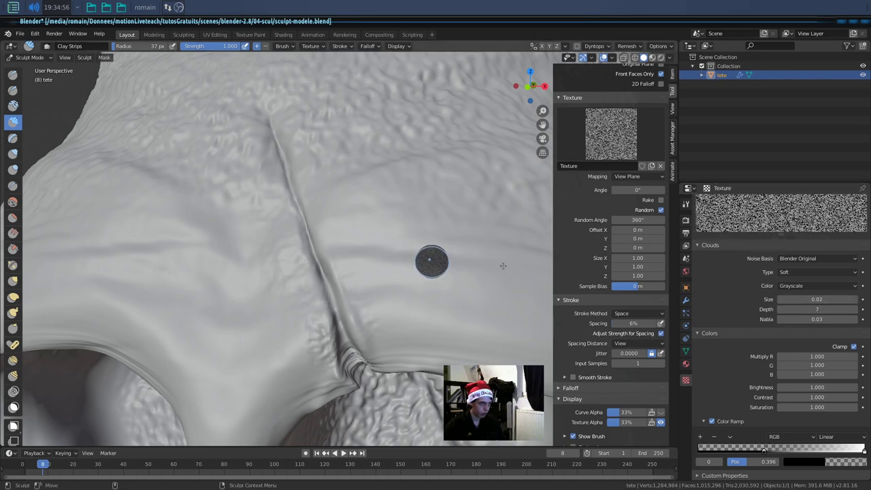
left_click_drag(796, 300, 803, 299)
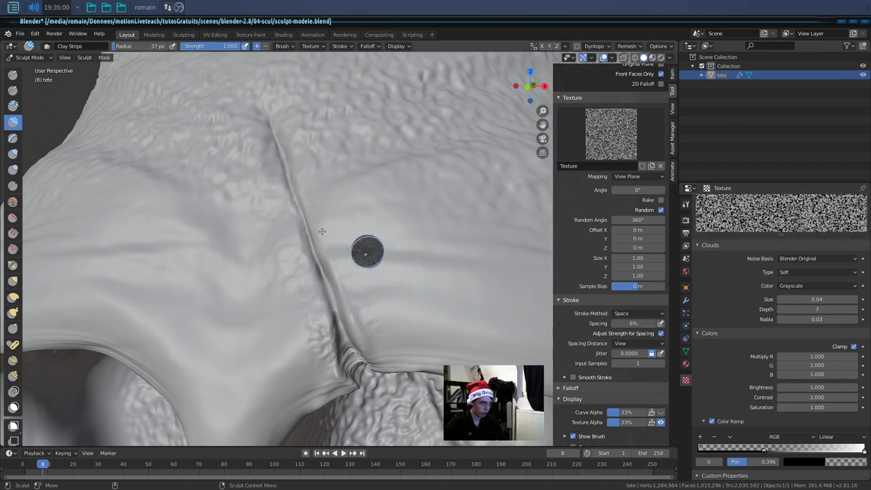
mouse_move(302, 159)
left_mouse_down()
mouse_move(324, 242)
mouse_move(410, 211)
left_mouse_up()
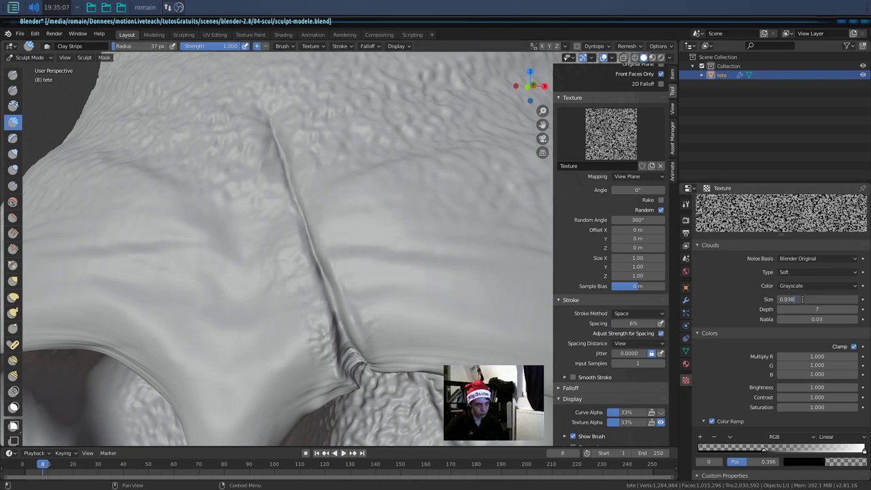
type("0.11")
key("Return")
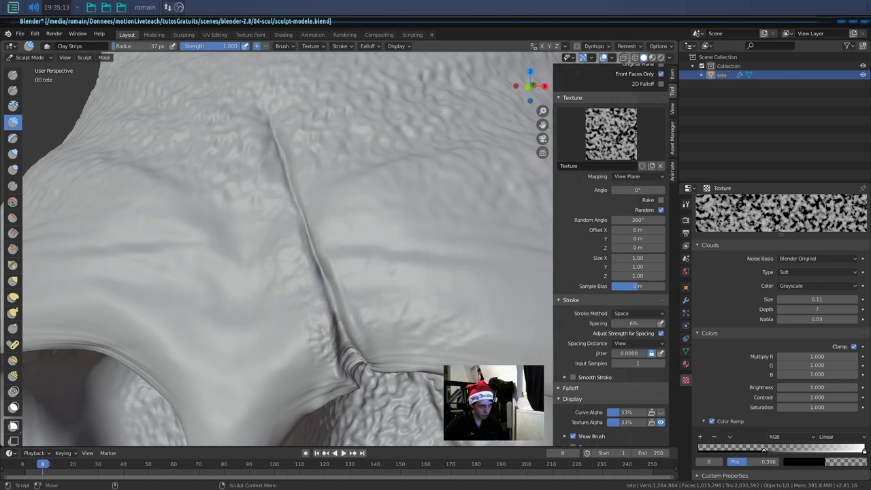
- Sculpt textured clay up and down the crease, then lower strength to 0.758
mouse_move(282, 126)
left_mouse_down()
mouse_move(373, 336)
mouse_move(288, 140)
mouse_move(363, 310)
left_mouse_up()
mouse_move(356, 345)
left_mouse_down()
mouse_move(352, 288)
mouse_move(302, 150)
mouse_move(417, 345)
mouse_move(381, 249)
mouse_move(439, 340)
mouse_move(298, 307)
mouse_move(311, 383)
mouse_move(268, 330)
mouse_move(277, 332)
mouse_move(268, 387)
mouse_move(271, 272)
mouse_move(253, 274)
left_mouse_up()
key("shift+f")
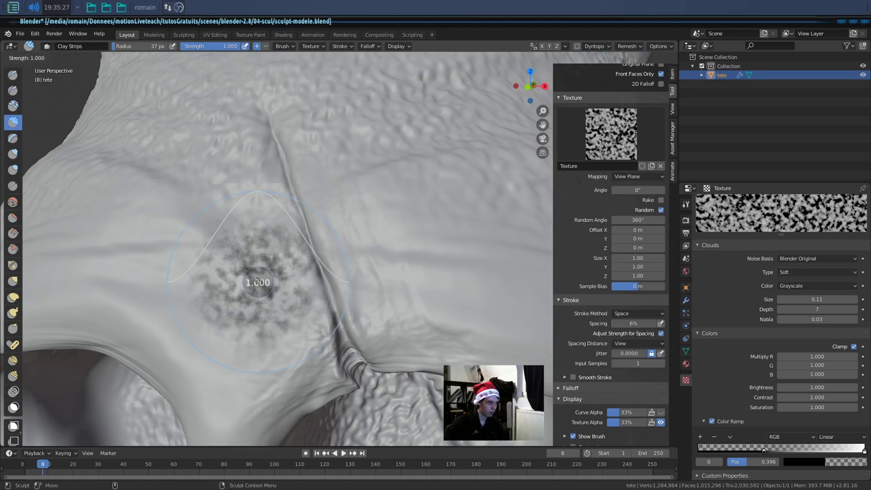
left_click(249, 268)
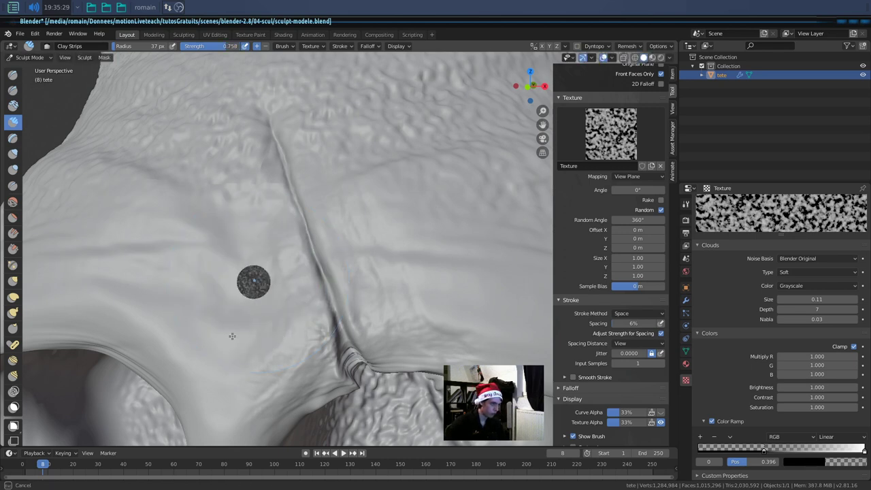
- Add a textured clay stroke on the forehead near the crease
middle_click_drag(253, 230, 268, 232)
left_click_drag(268, 232, 321, 182)
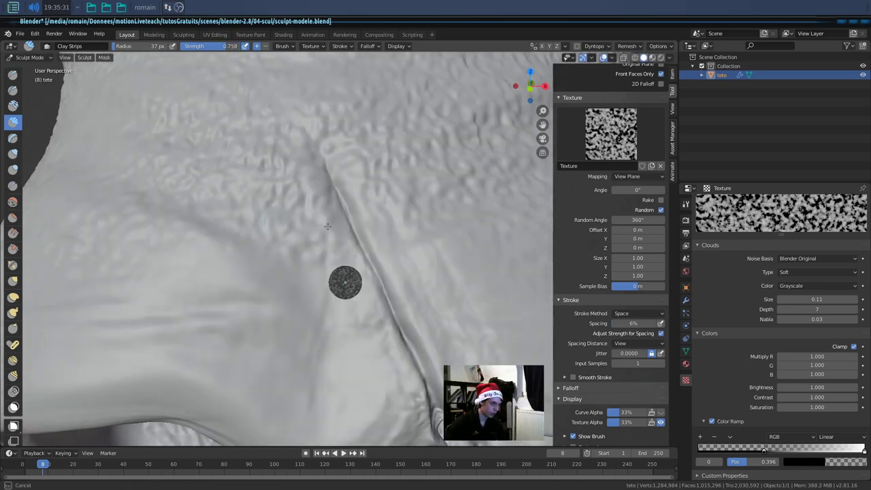
scroll(331, 204, "down", 5)
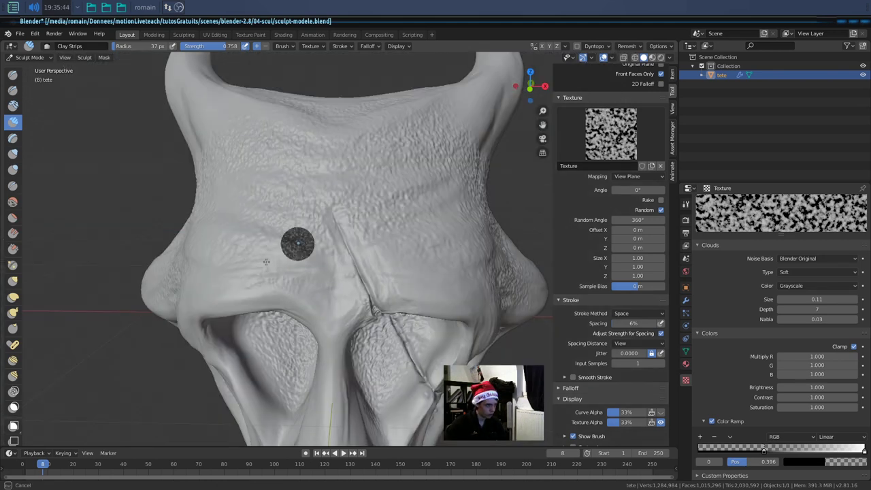
scroll(343, 274, "up", 5)
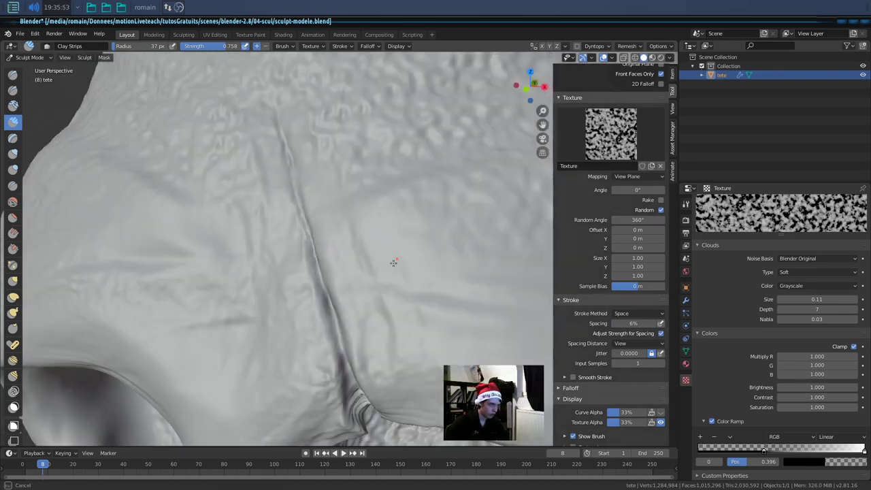
- Work more noisy texture along the forehead groove, then unlink the clouds texture
left_click_drag(422, 311, 405, 274)
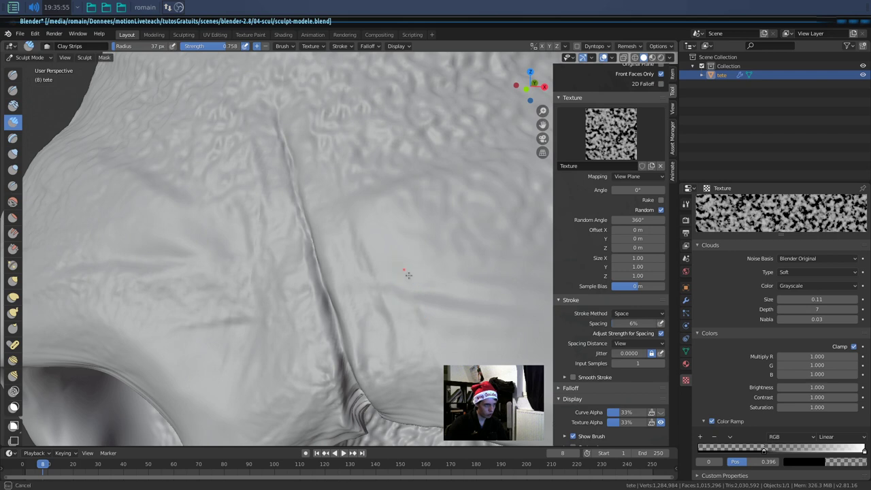
mouse_move(399, 307)
left_mouse_down()
mouse_move(277, 172)
mouse_move(282, 146)
mouse_move(317, 288)
mouse_move(290, 200)
left_mouse_up()
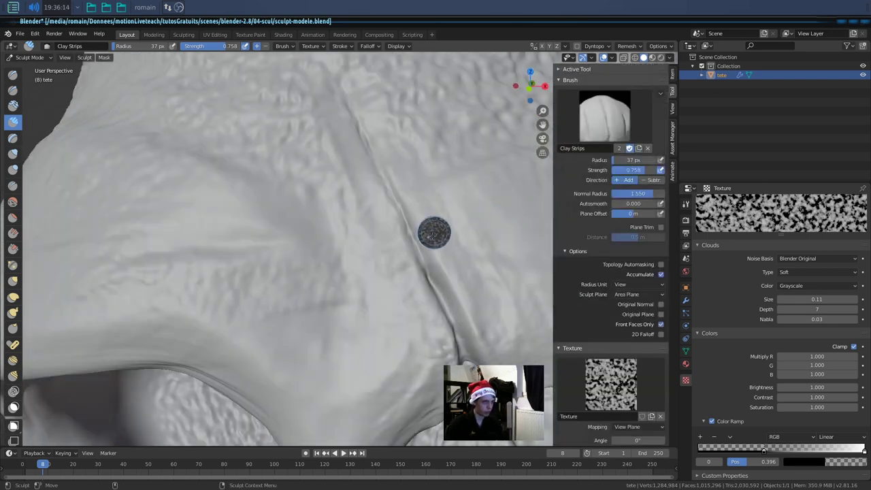
middle_click_drag(387, 271, 449, 300)
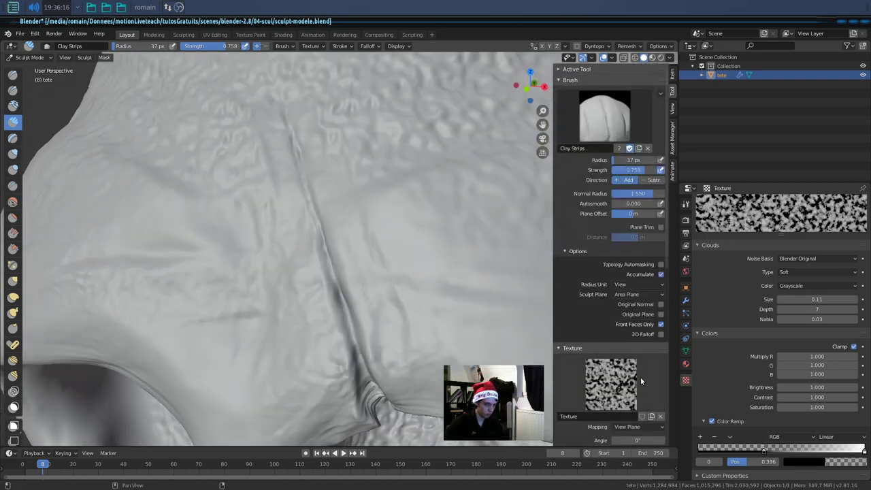
left_click(660, 416)
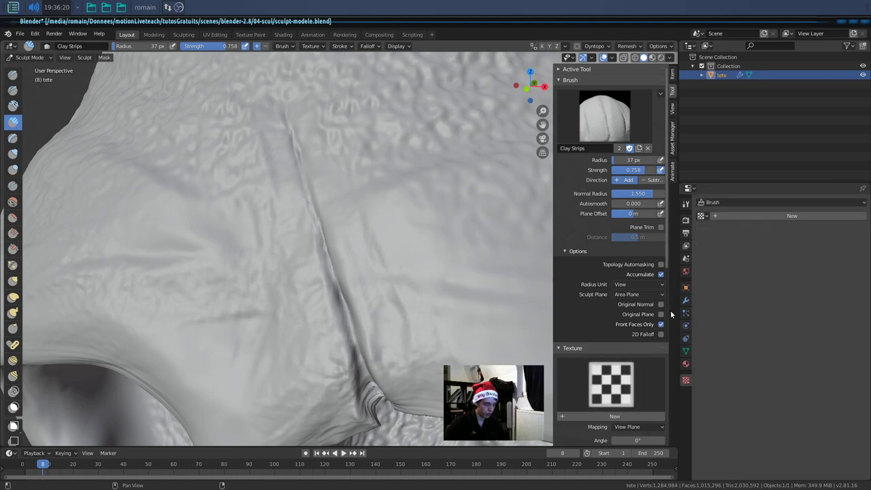
- Set the untextured Clay Strips brush radius to 22 px
left_click_drag(668, 268, 668, 352)
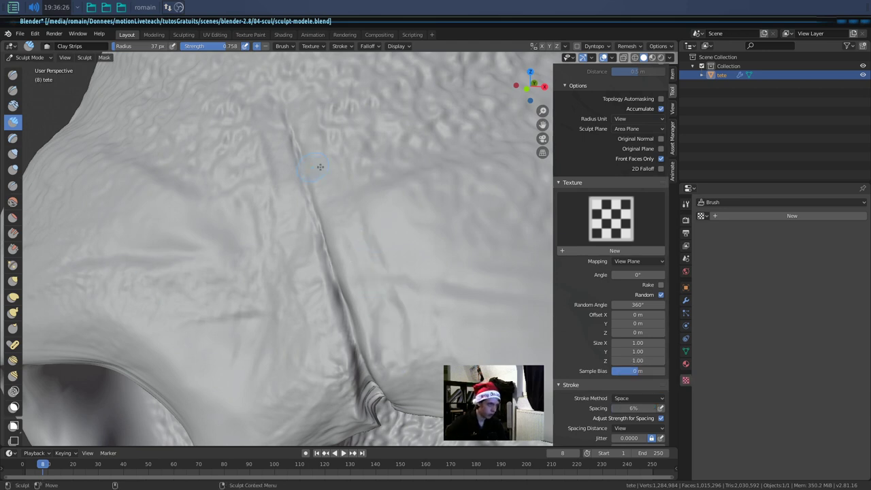
key("f")
left_click(326, 196)
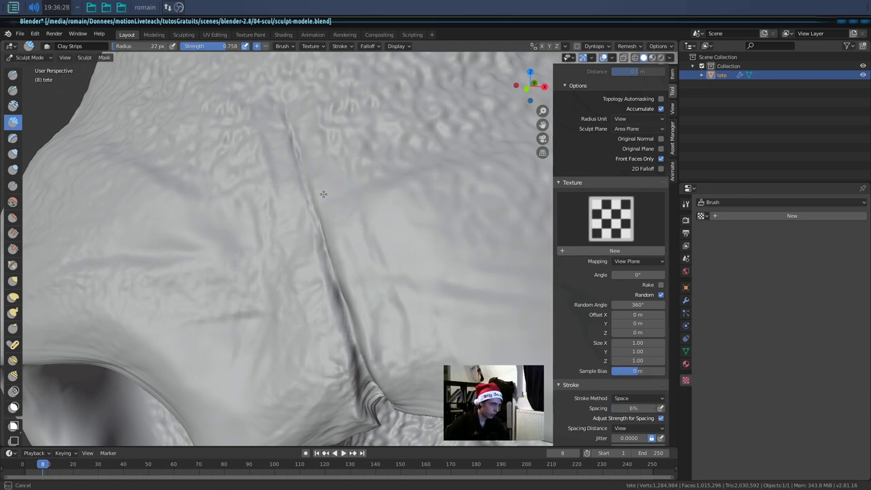
- Zoom and pan the view in close over the forehead crease
middle_click_drag(310, 158, 321, 251)
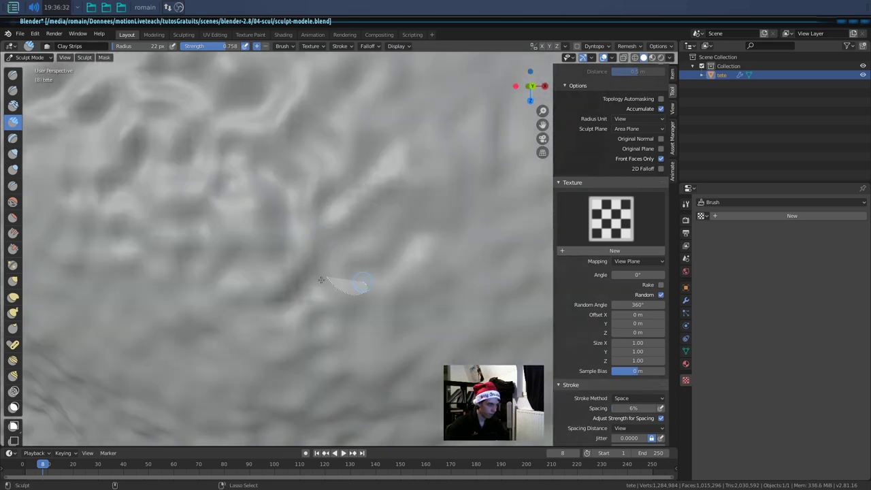
scroll(327, 251, "down", 5)
middle_click_drag(326, 251, 323, 276)
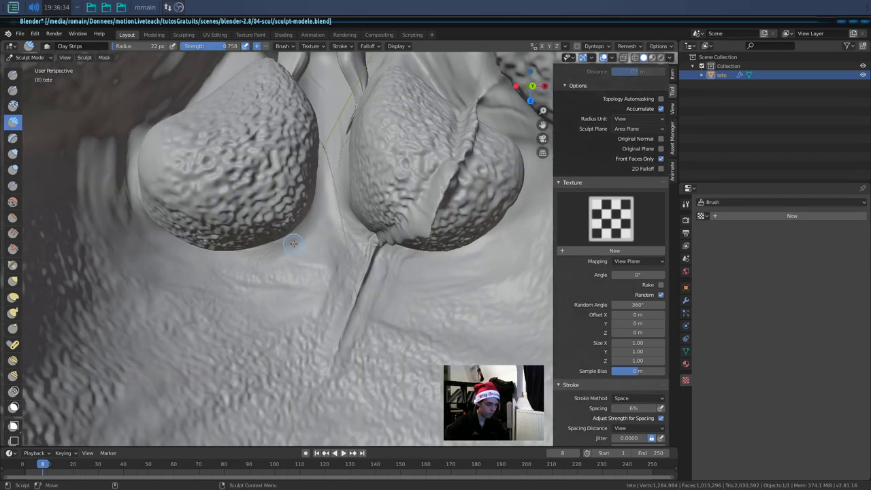
scroll(292, 243, "up", 4)
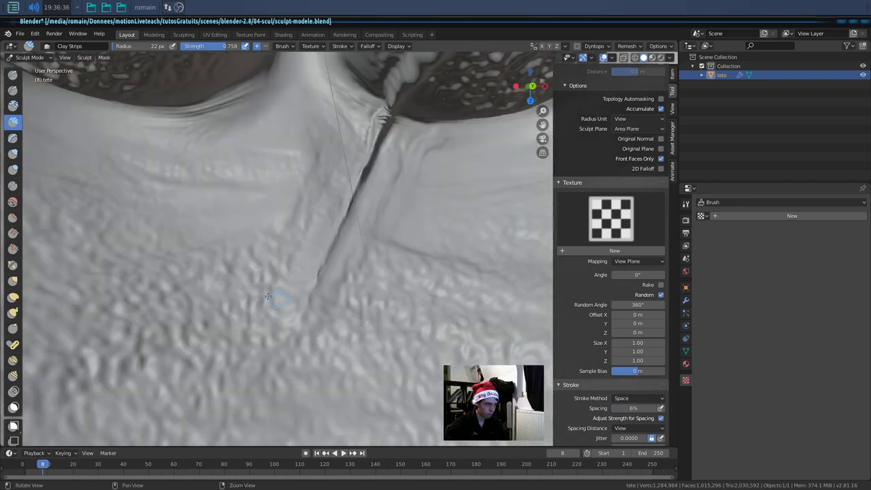
middle_click_drag(274, 297, 308, 153, "shift")
scroll(285, 223, "up", 3)
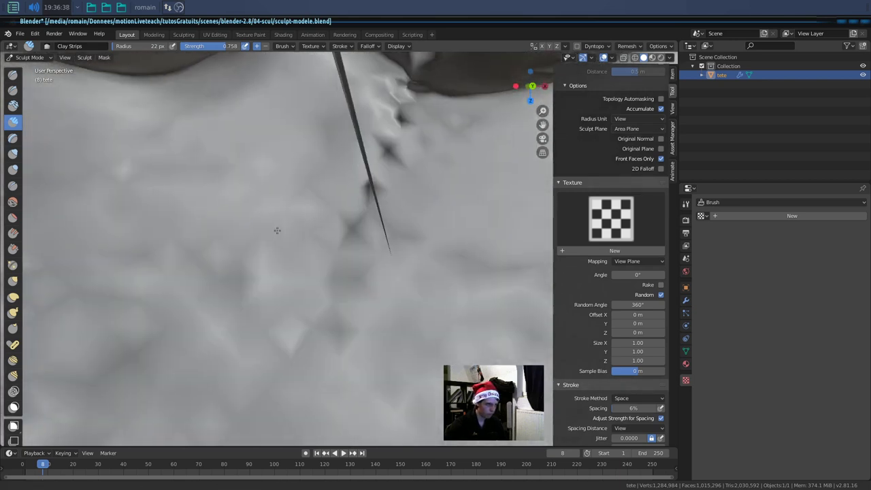
scroll(299, 221, "up", 3)
scroll(309, 220, "up", 2)
scroll(324, 218, "up", 3)
scroll(324, 219, "up", 3)
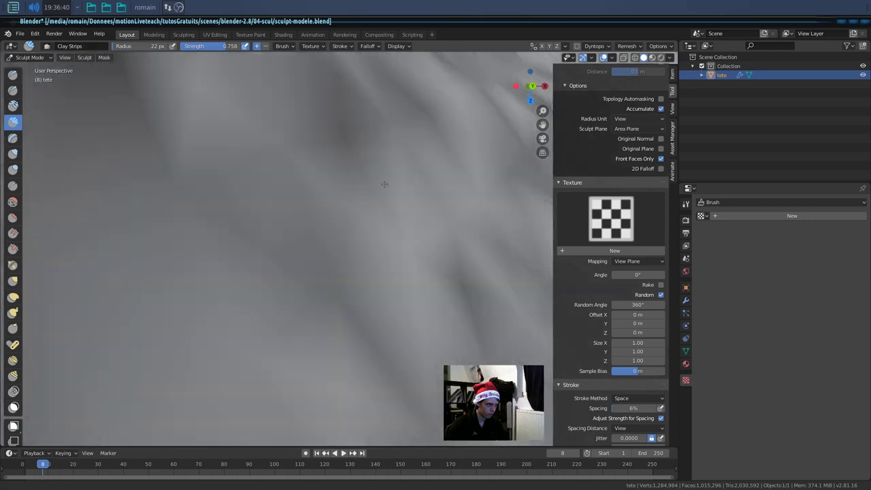
scroll(324, 218, "up", 2)
mouse_move(324, 219)
middle_mouse_down()
mouse_move(393, 214)
mouse_move(310, 241)
mouse_move(219, 298)
mouse_move(202, 244)
mouse_move(356, 169)
mouse_move(229, 233)
mouse_move(186, 272)
mouse_move(283, 142)
middle_mouse_up()
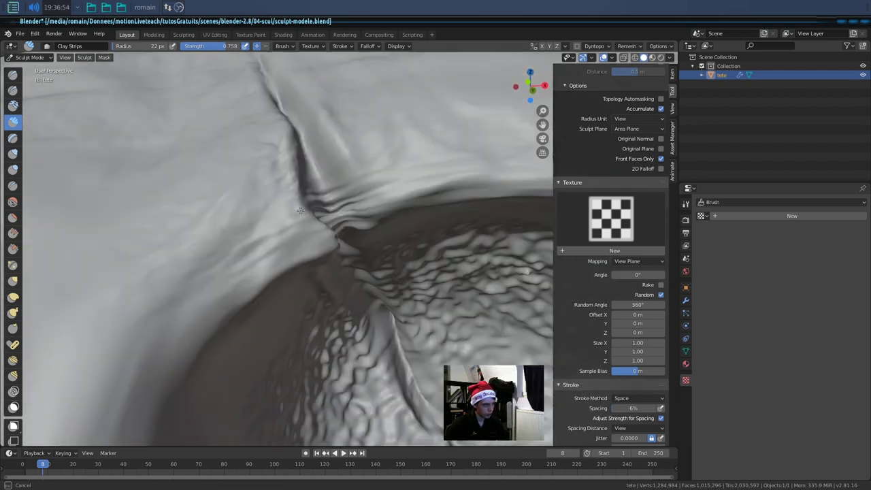
mouse_move(305, 247)
middle_mouse_down()
mouse_move(254, 280)
mouse_move(265, 232)
mouse_move(238, 265)
middle_mouse_up()
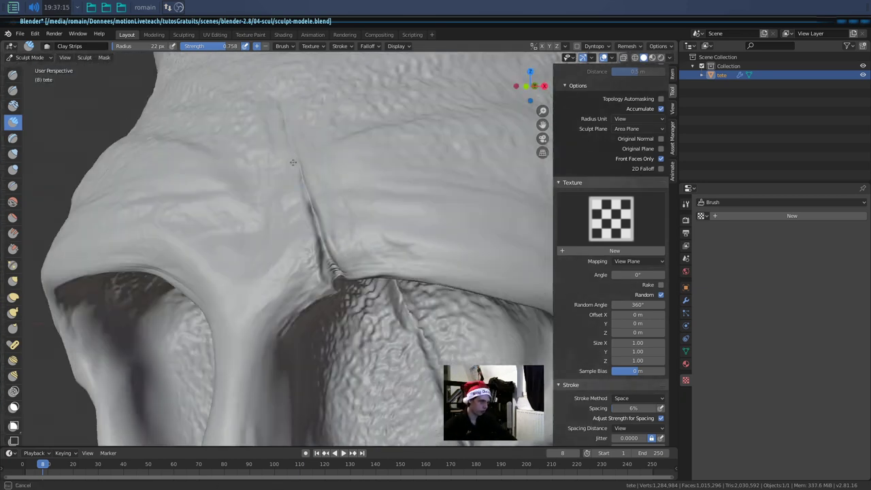
mouse_move(259, 340)
middle_mouse_down()
mouse_move(264, 366)
mouse_move(289, 248)
middle_mouse_up()
middle_click_drag(344, 224, 315, 287)
scroll(326, 258, "down", 4)
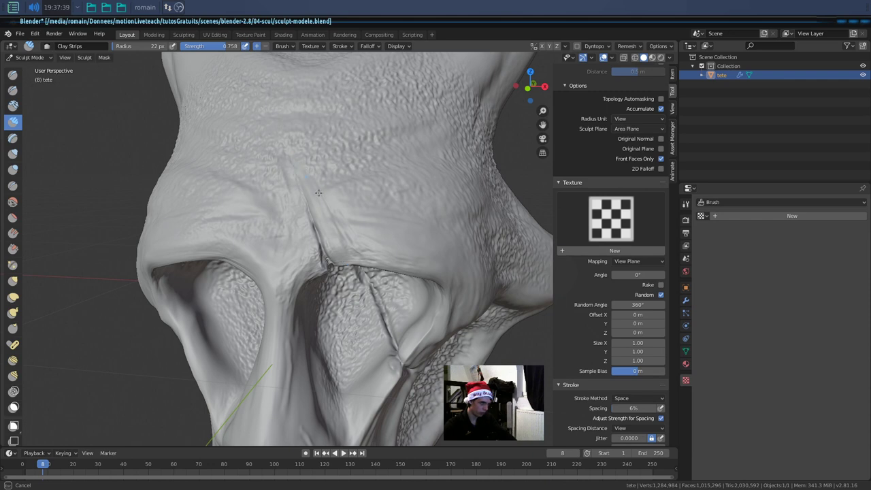
scroll(337, 246, "down", 3)
scroll(338, 246, "up", 4)
mouse_move(337, 246)
middle_mouse_down()
mouse_move(333, 226)
mouse_move(371, 234)
middle_mouse_up()
scroll(332, 225, "down", 3)
scroll(333, 226, "up", 4)
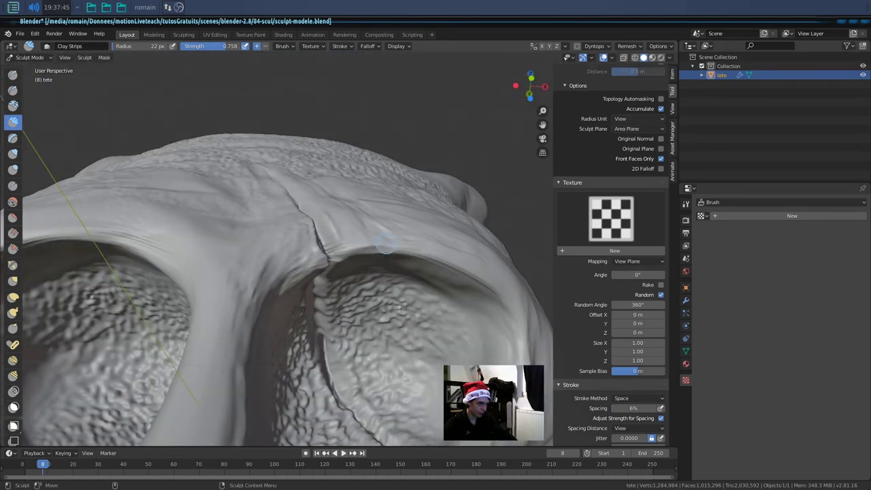
- Switch to Flatten/Contrast at 61 px radius and flatten the ridge beside the brow crease
left_click(12, 218)
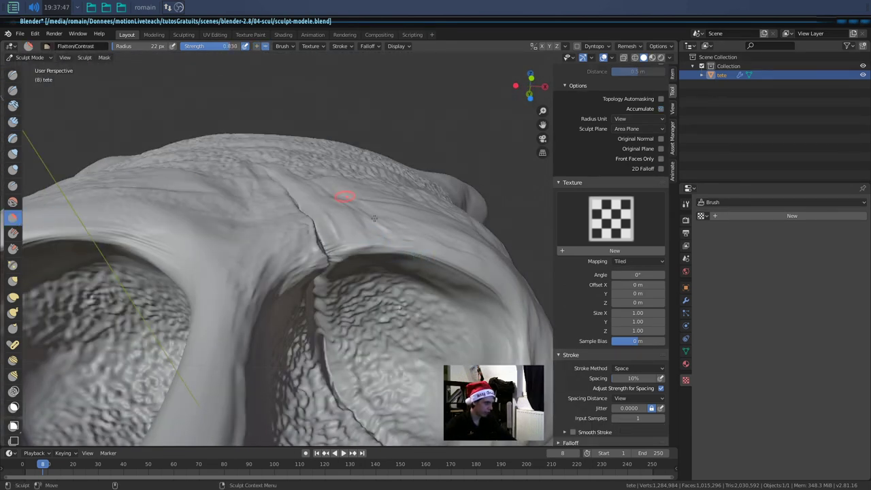
key("f")
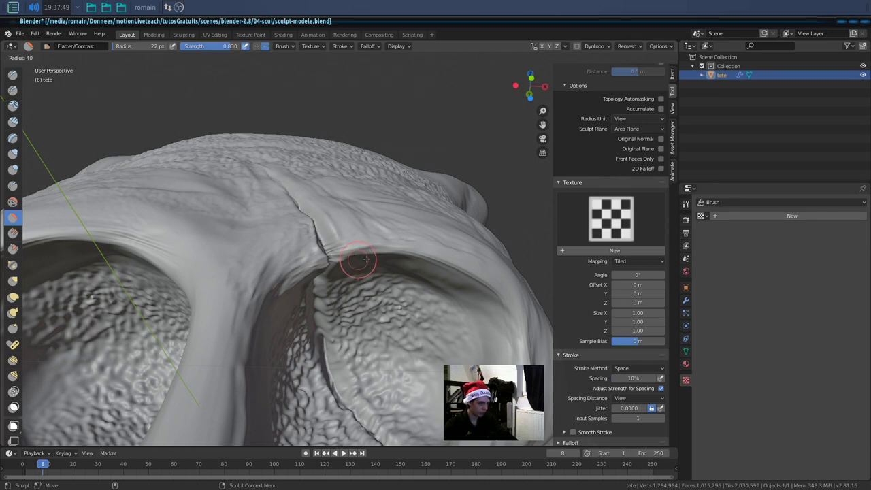
left_click(371, 264)
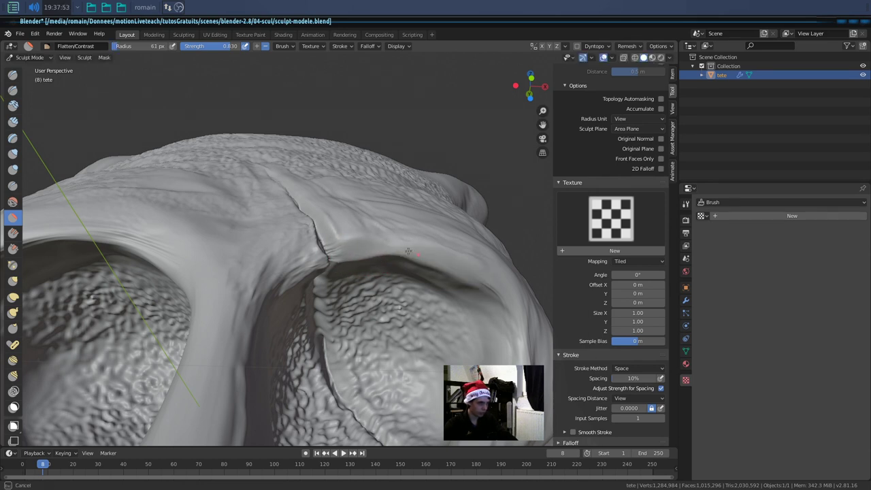
left_click_drag(414, 274, 347, 250)
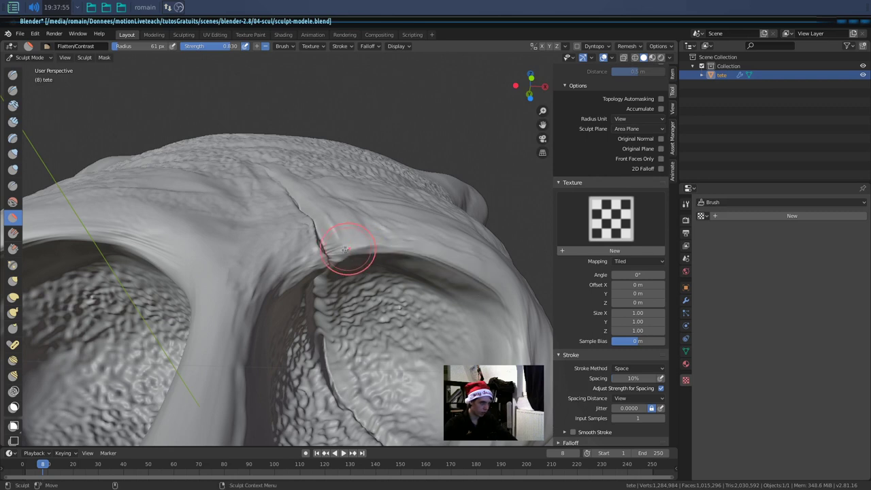
- Flatten the surface along the brow edge from another angle
middle_click_drag(415, 249, 321, 268)
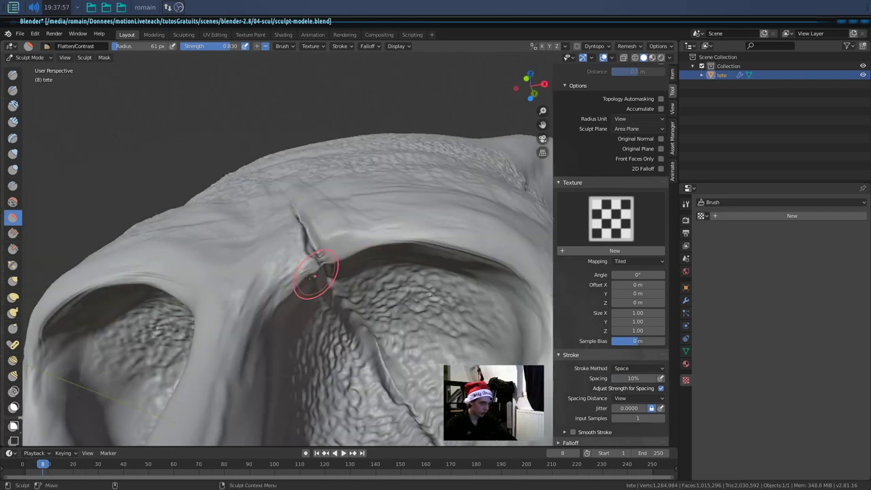
mouse_move(257, 325)
middle_mouse_down()
mouse_move(331, 281)
mouse_move(187, 248)
mouse_move(159, 264)
middle_mouse_up()
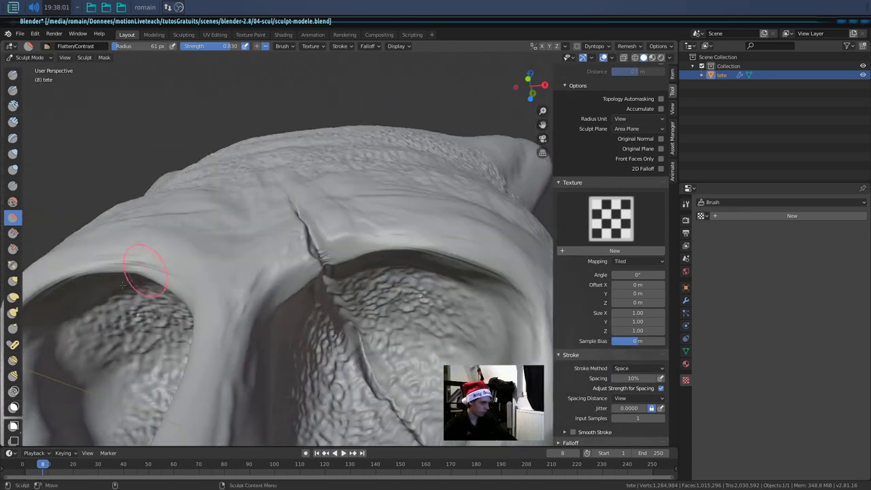
left_click_drag(84, 275, 47, 291)
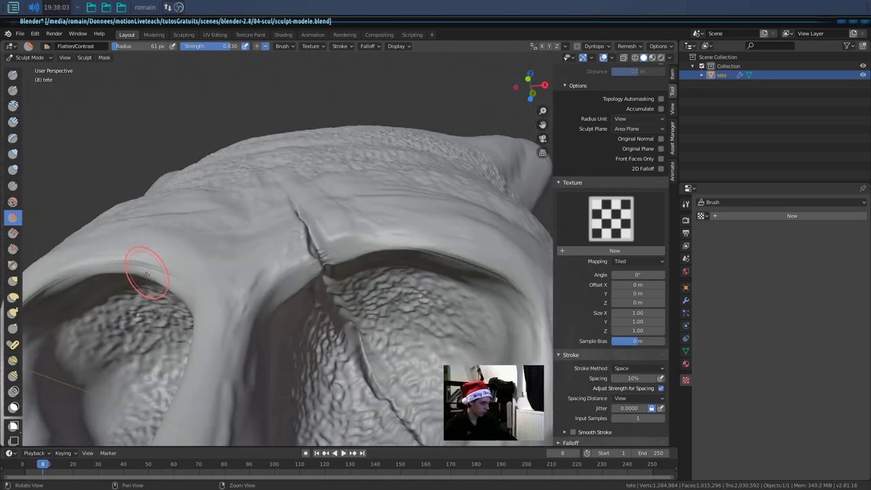
middle_click_drag(146, 272, 188, 274)
mouse_move(102, 229)
middle_mouse_down()
mouse_move(136, 284)
mouse_move(350, 282)
middle_mouse_up()
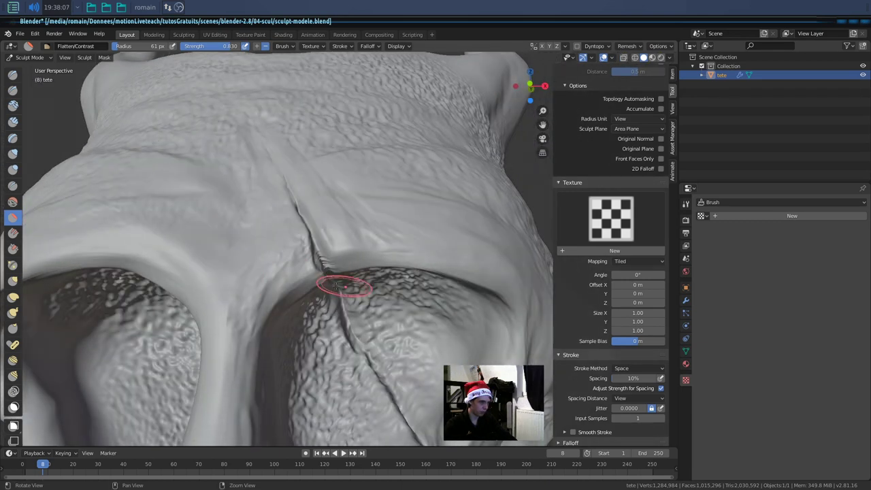
scroll(311, 291, "up", 3)
scroll(308, 293, "down", 4)
- Orbit to a three-quarter view showing the eye socket, brow and a horn
mouse_move(291, 379)
middle_mouse_down()
mouse_move(315, 320)
mouse_move(308, 293)
mouse_move(319, 310)
middle_mouse_up()
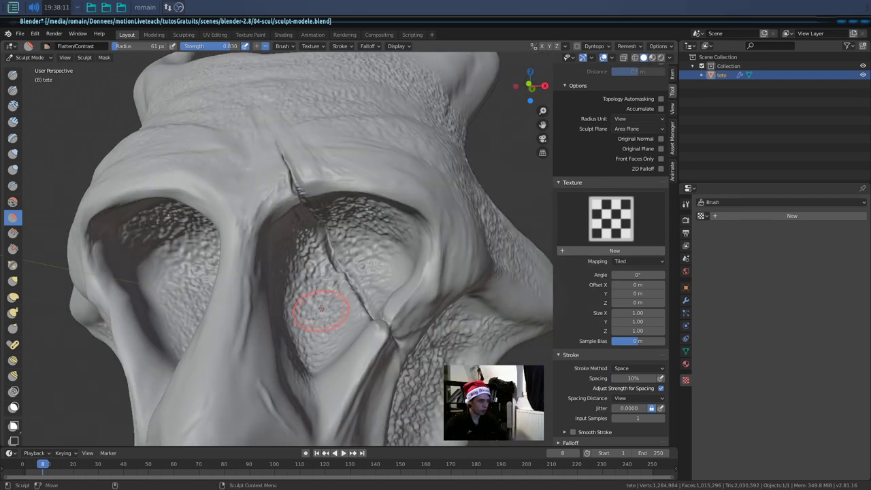
scroll(319, 268, "down", 5)
scroll(266, 355, "down", 1)
mouse_move(266, 356)
middle_mouse_down()
mouse_move(330, 301)
mouse_move(320, 287)
middle_mouse_up()
middle_click_drag(402, 241, 324, 272)
mouse_move(384, 252)
middle_mouse_down()
mouse_move(291, 281)
mouse_move(313, 248)
mouse_move(326, 245)
middle_mouse_up()
scroll(291, 281, "up", 3)
scroll(341, 233, "up", 3)
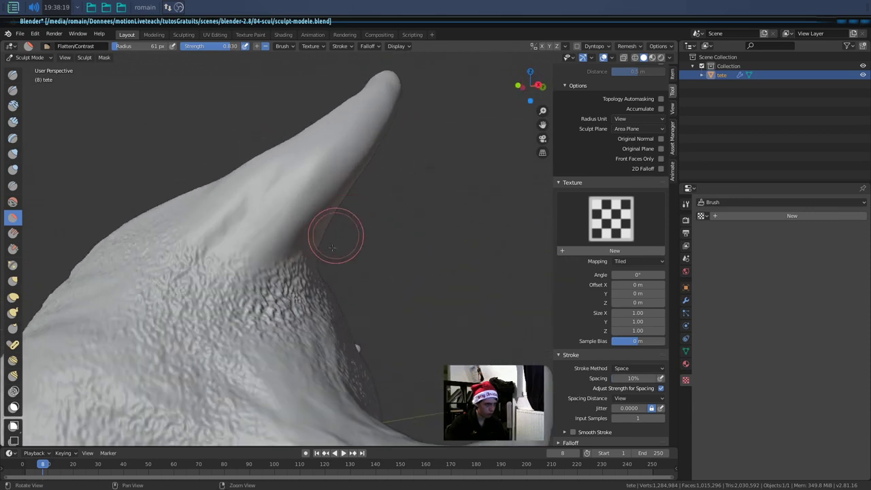
- Cut a sharp line on the horn with the Draw Sharp brush, radius set to 45 px
left_click(13, 90)
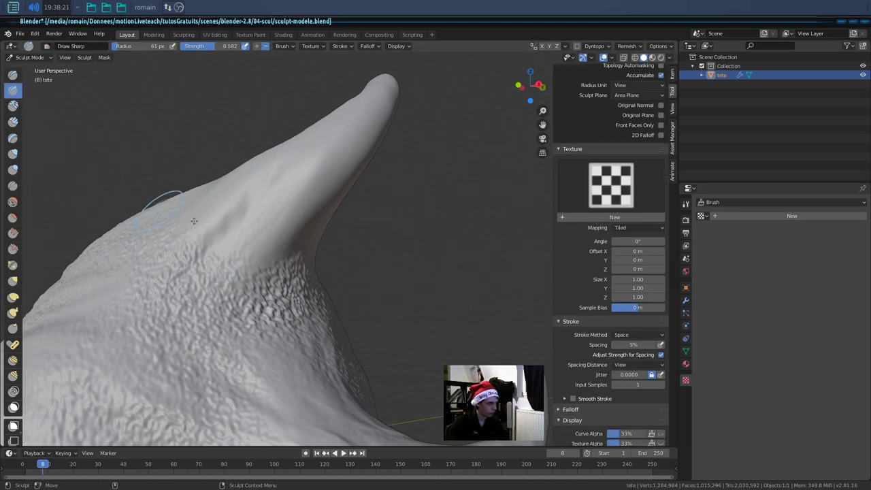
left_click_drag(214, 240, 247, 254)
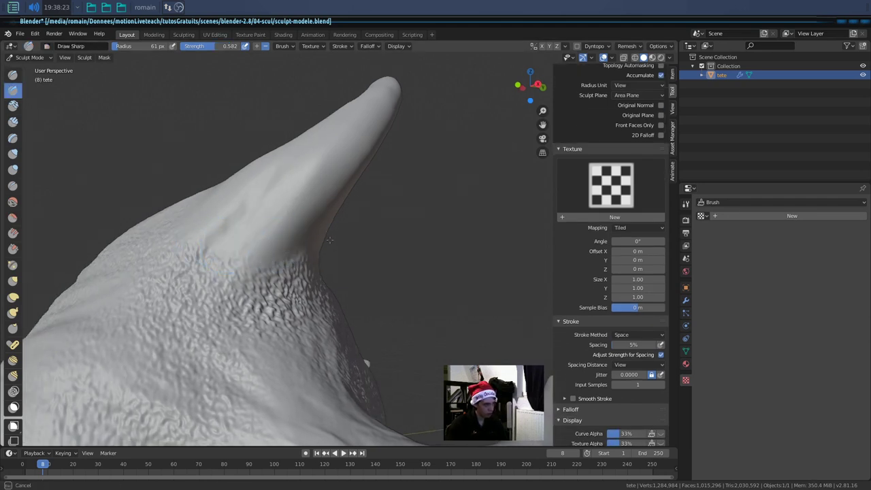
mouse_move(358, 253)
middle_mouse_down()
mouse_move(340, 234)
mouse_move(306, 267)
middle_mouse_up()
key("f")
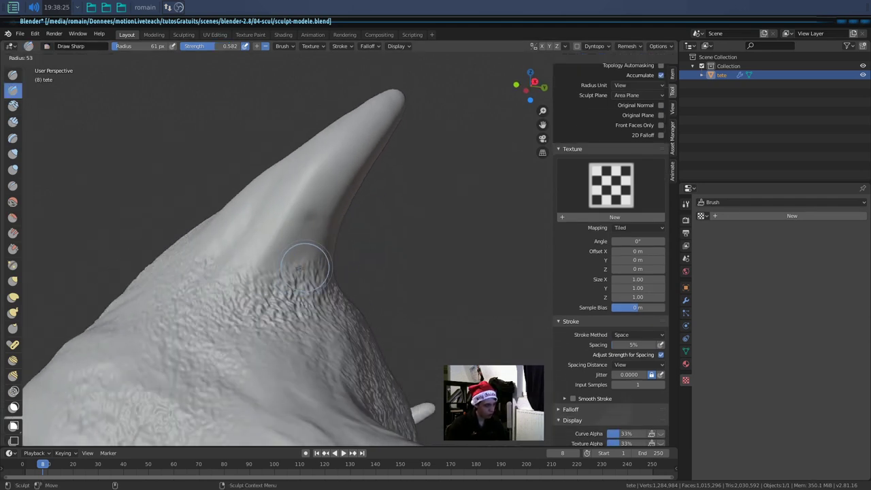
left_click(298, 271)
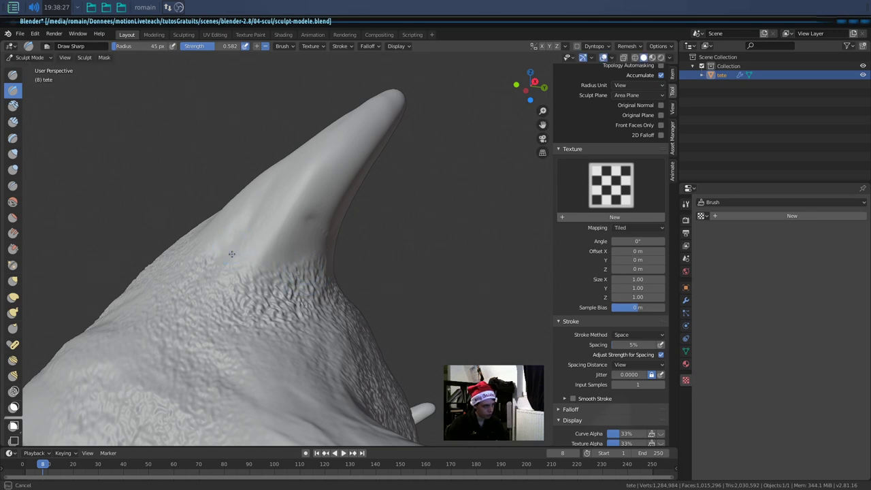
- Expand the Symmetry settings, inspect the horn base, and pick the Pinch/Magnify brush
mouse_move(355, 264)
middle_mouse_down()
mouse_move(371, 234)
mouse_move(242, 272)
middle_mouse_up()
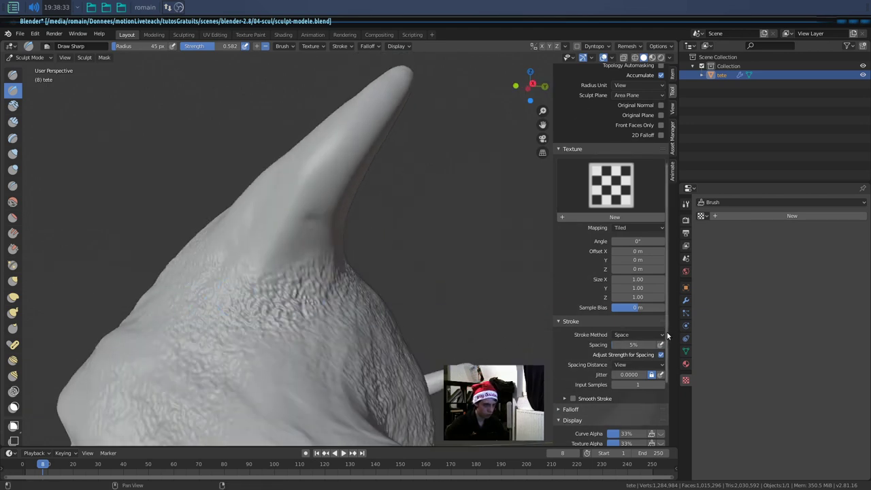
scroll(667, 334, "down", 5)
left_click(563, 400)
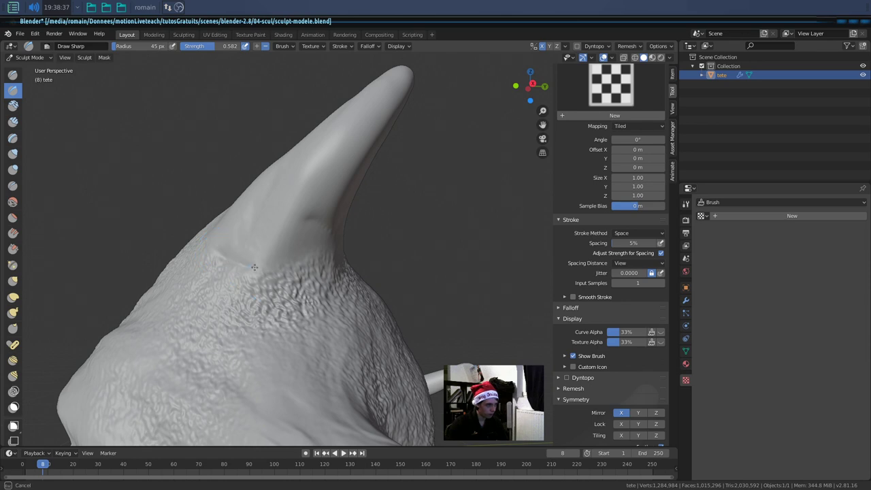
middle_click_drag(319, 252, 372, 242)
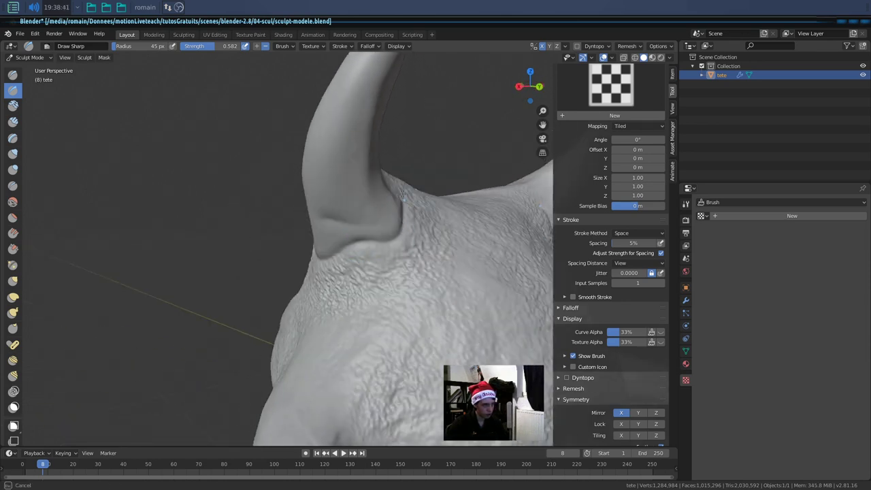
middle_click_drag(403, 196, 301, 274)
mouse_move(249, 277)
middle_mouse_down()
mouse_move(388, 245)
mouse_move(357, 252)
middle_mouse_up()
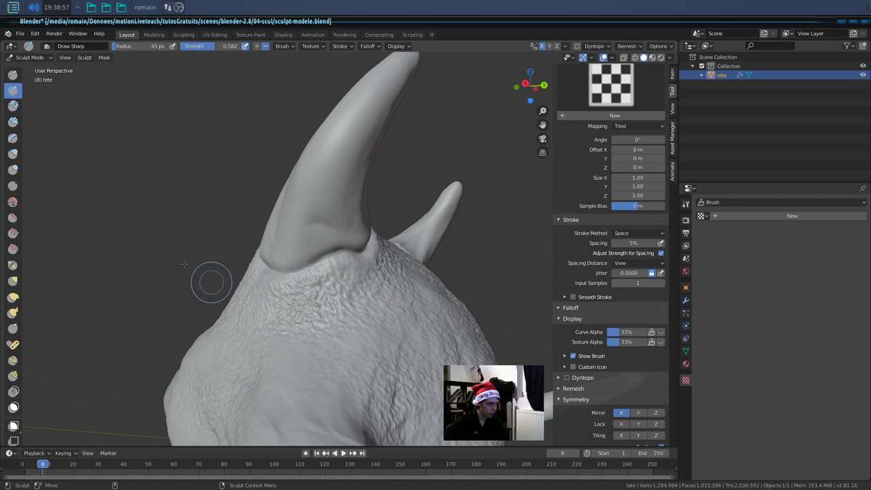
left_click(13, 265)
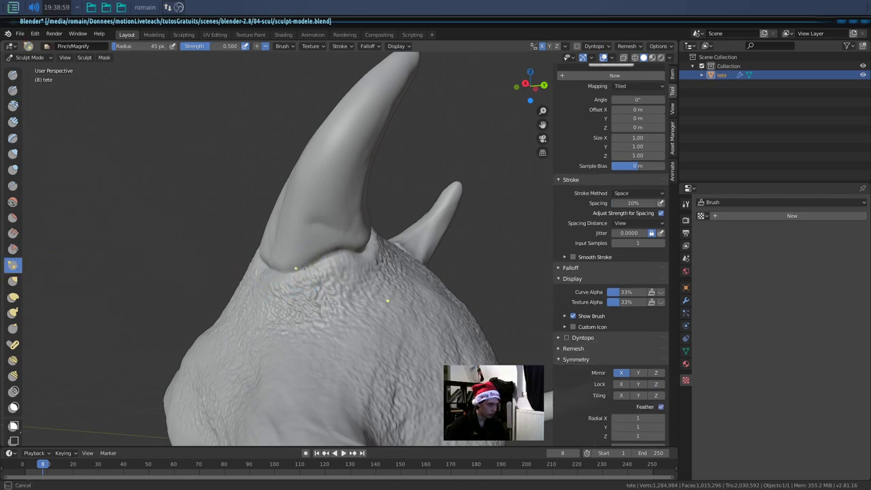
- View the horn from a lower angle and save sculpt-modele.blend
middle_click_drag(338, 255, 379, 248)
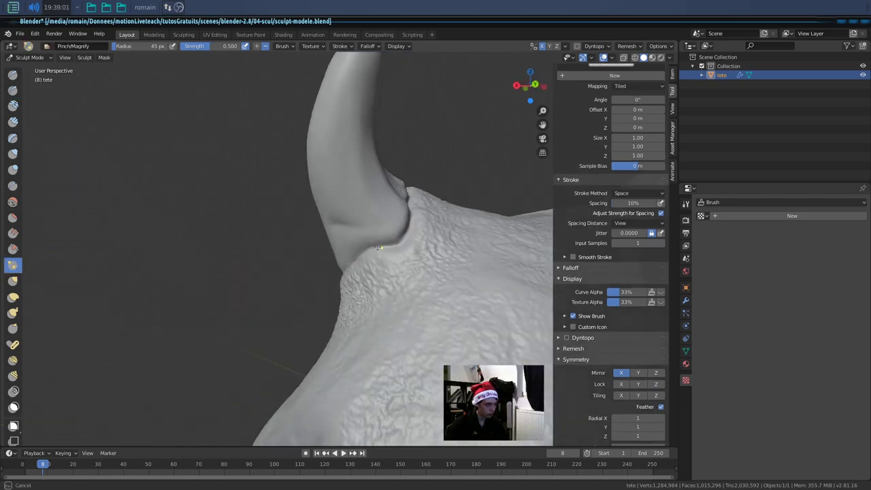
middle_click_drag(367, 249, 424, 232)
mouse_move(431, 197)
middle_mouse_down()
mouse_move(344, 234)
mouse_move(213, 185)
middle_mouse_up()
key("ctrl+s")
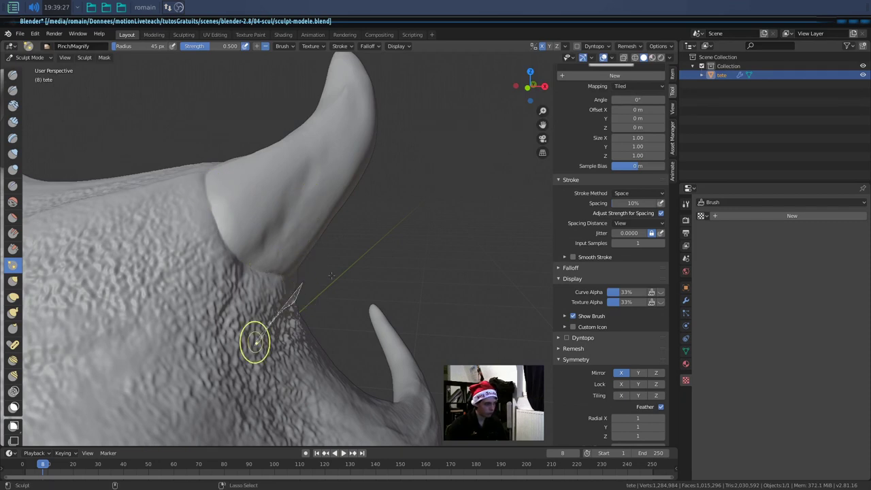
- Close in on the horn base, alternating between the Draw Sharp and Pinch/Magnify brushes
scroll(255, 340, "down", 3)
mouse_move(255, 341)
middle_mouse_down()
mouse_move(381, 255)
mouse_move(352, 291)
mouse_move(381, 287)
middle_mouse_up()
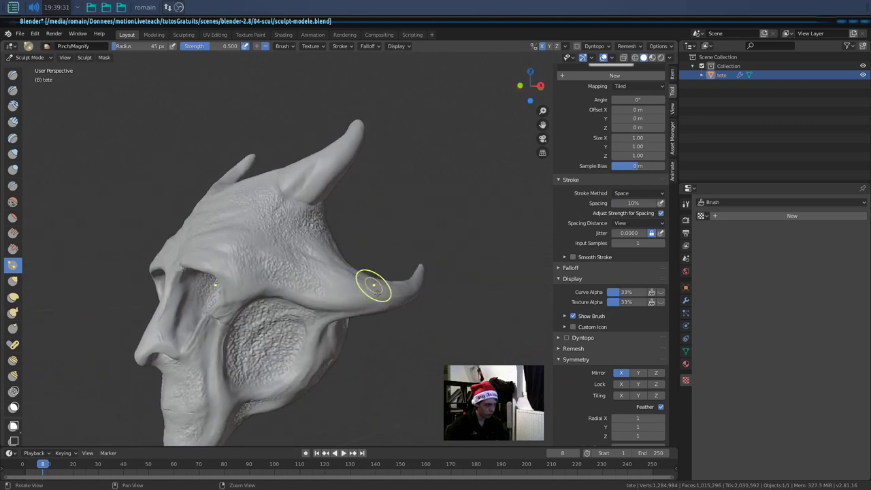
scroll(373, 285, "up", 5)
middle_click_drag(393, 219, 14, 101)
left_click(13, 89)
mouse_move(273, 204)
middle_mouse_down()
mouse_move(299, 191)
mouse_move(278, 184)
mouse_move(331, 311)
mouse_move(357, 339)
middle_mouse_up()
key("p")
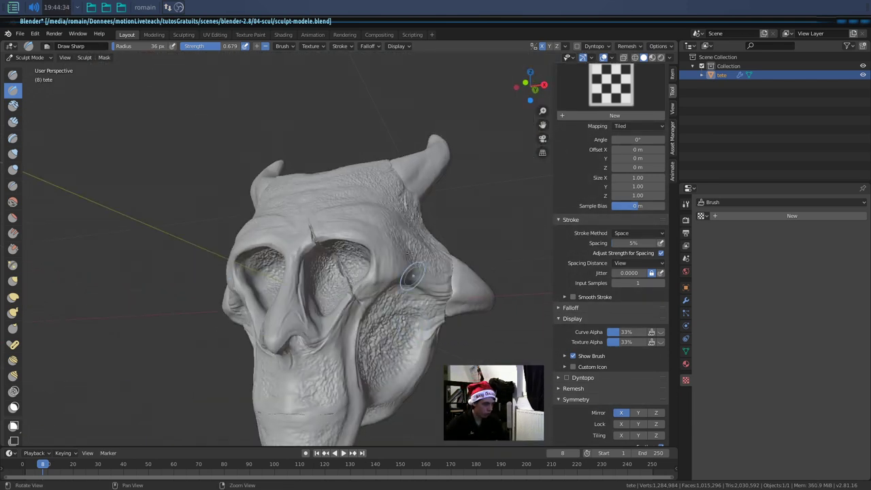
- Switch the head to Object Mode and reselect it
middle_click_drag(457, 289, 403, 298)
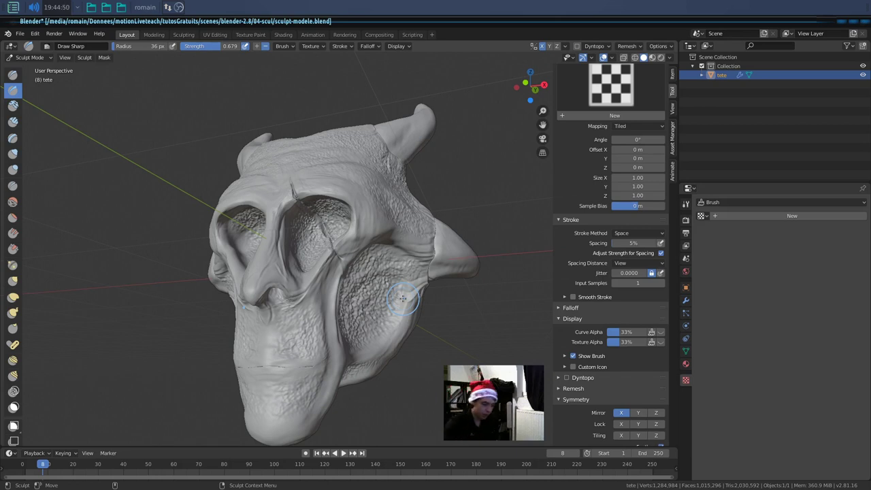
left_click(30, 58)
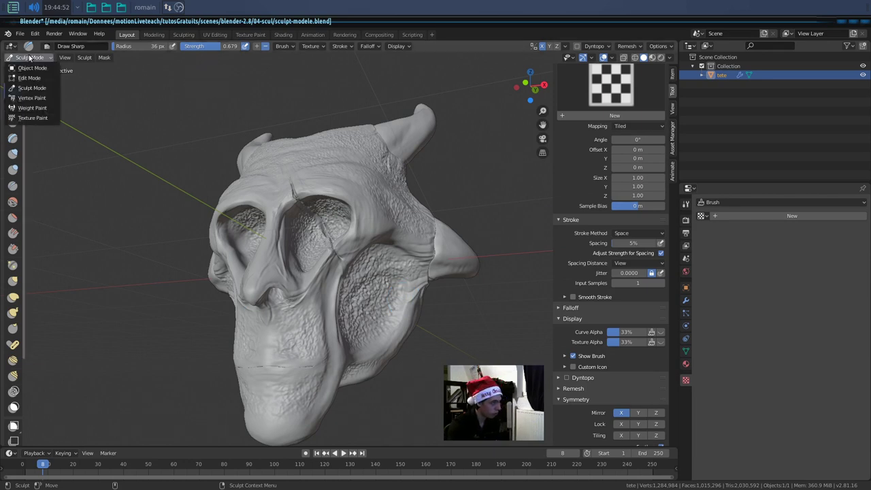
left_click(31, 68)
scroll(373, 237, "down", 3)
mouse_move(372, 236)
middle_mouse_down()
mouse_move(355, 245)
mouse_move(410, 327)
mouse_move(318, 283)
middle_mouse_up()
left_click(410, 326)
left_click(334, 289)
- Try rotating the head twice and cancel, keeping it front-facing
key("r")
key("r")
key("Escape")
key("r")
key("r")
key("Escape")
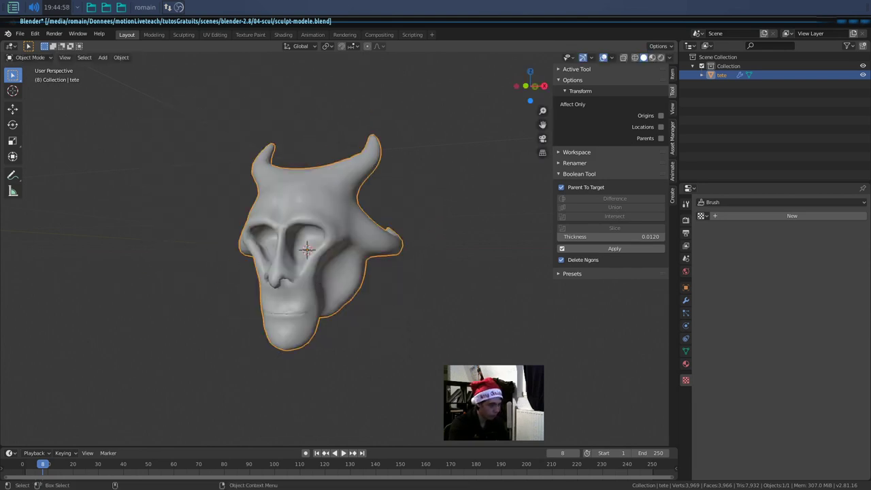
- Toggle into Sculpt Mode and back to Object Mode, viewing the head from the front
left_click(28, 58)
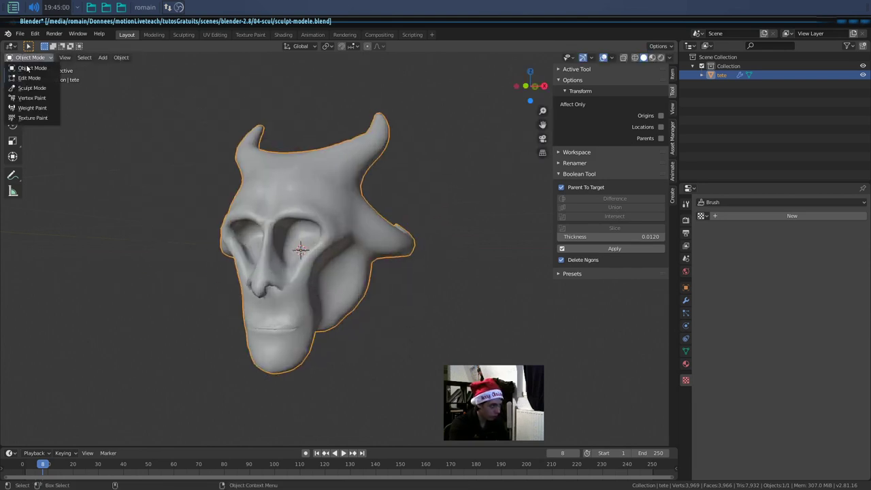
left_click(32, 89)
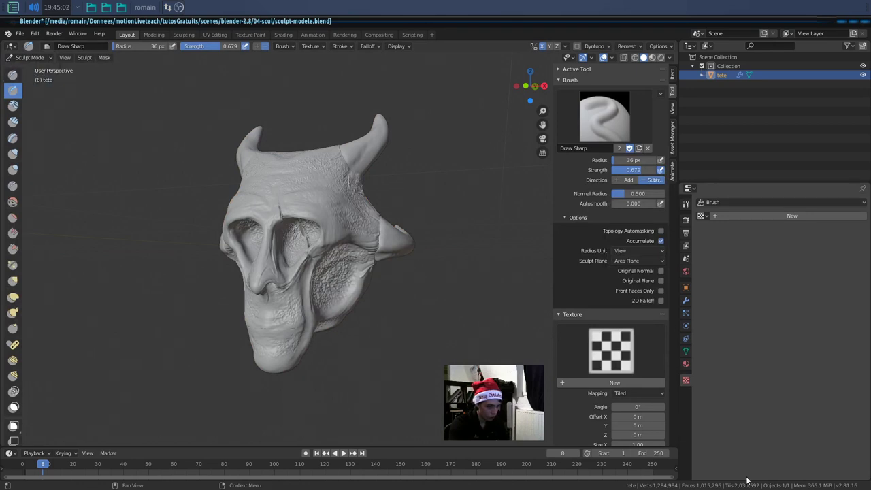
left_click(27, 58)
left_click(31, 65)
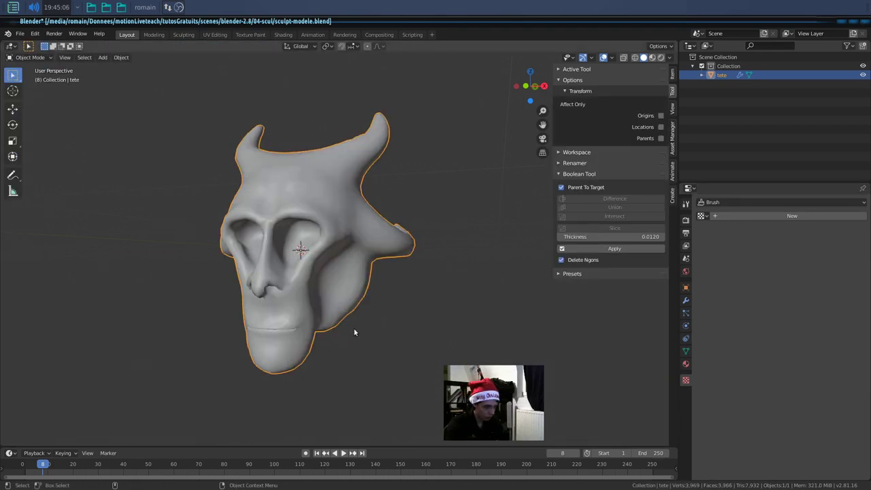
middle_click_drag(320, 289, 337, 309)
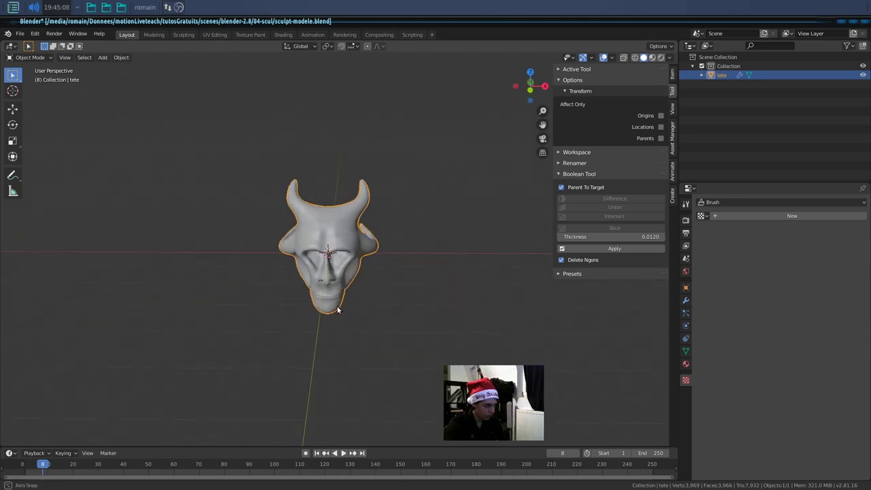
- Add a sun light, place it above-right of the head, and rotate it to aim
key("shift+a")
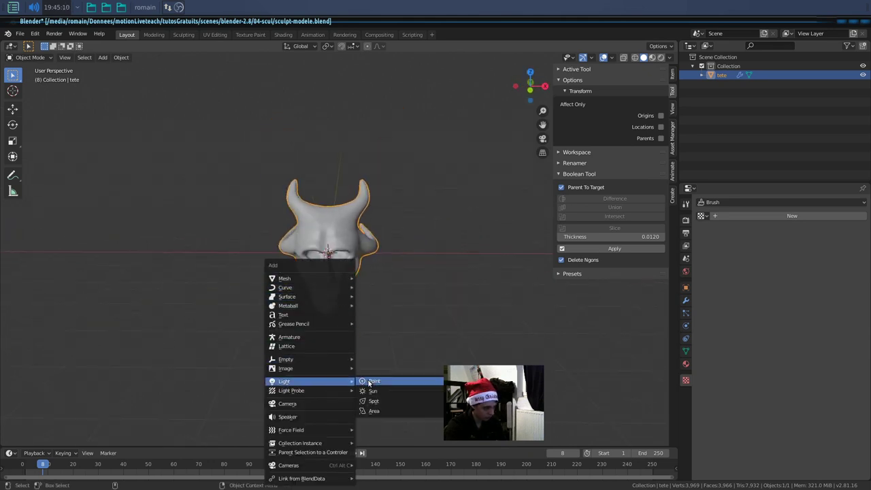
left_click(373, 391)
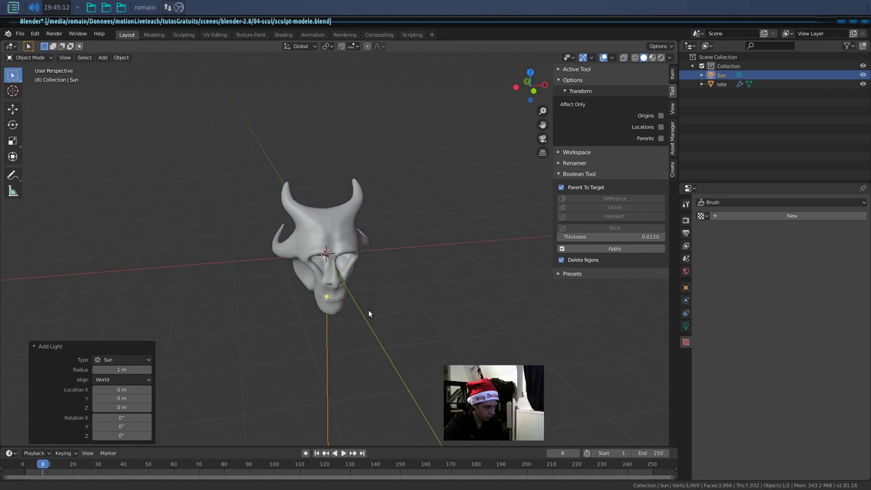
key("g")
left_click(438, 225)
key("r")
key("r")
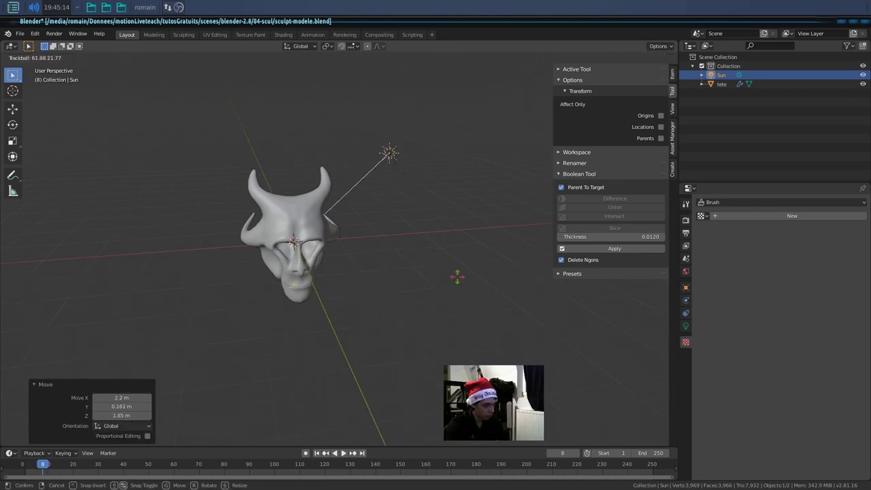
left_click(499, 266)
mouse_move(408, 265)
middle_mouse_down()
mouse_move(360, 273)
mouse_move(408, 276)
middle_mouse_up()
scroll(408, 276, "up", 2)
- Add a camera framing the head, save sculpt-modele.blend, and render with F12
key("shift+a")
left_click(359, 297)
key("ctrl+alt+KP_0")
key("ctrl+s")
key("F12")
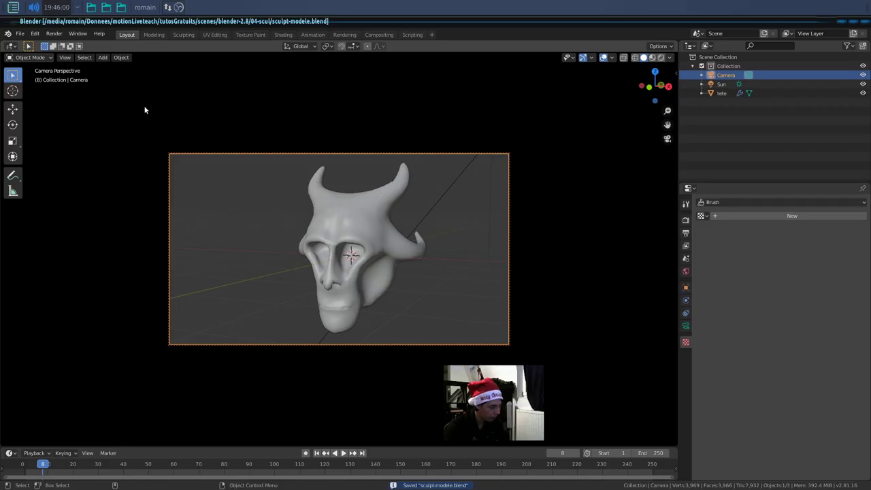
- Launch Blender 2.8 by searching 'blend' in the launcher, then dismiss the splash screen
key("super")
type("blend")
key("Down")
key("Down")
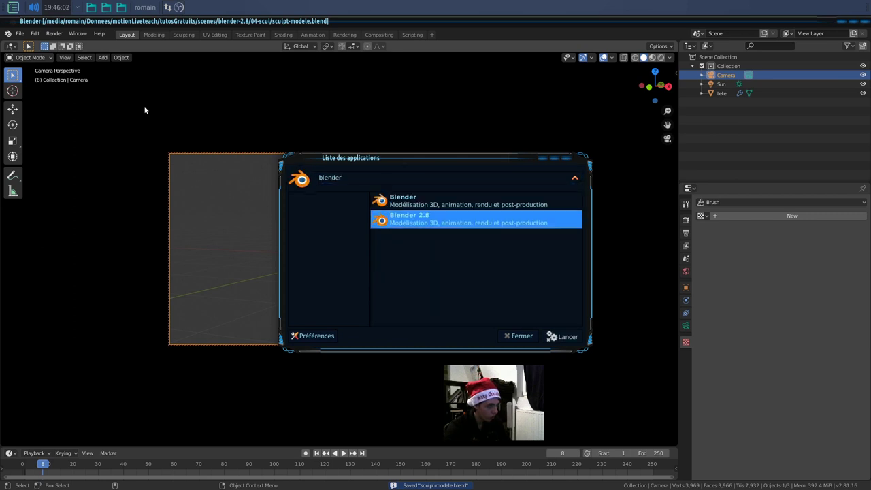
key("Return")
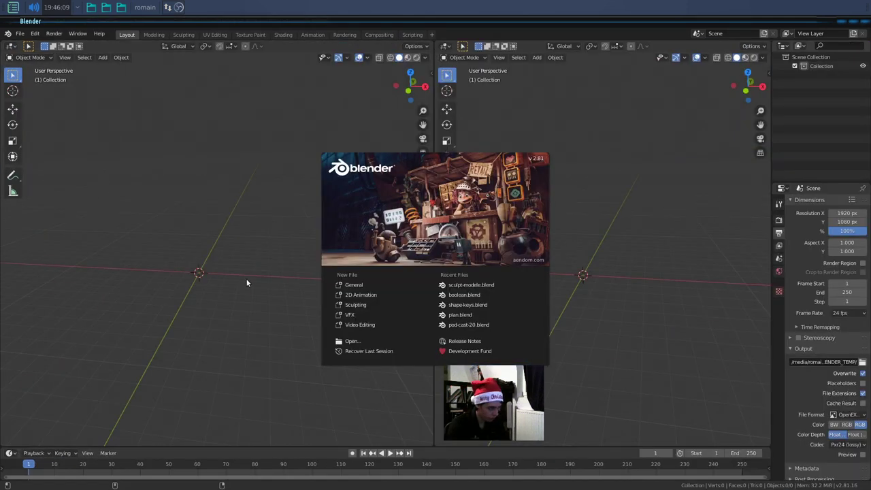
left_click(247, 282)
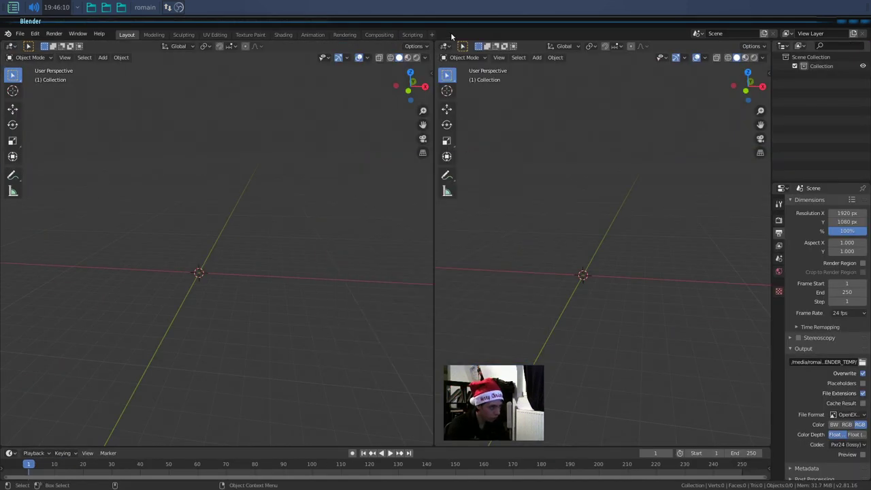
- Merge the viewports into one, add a cube, and give it a level-3 subdivision
left_click_drag(431, 45, 408, 118)
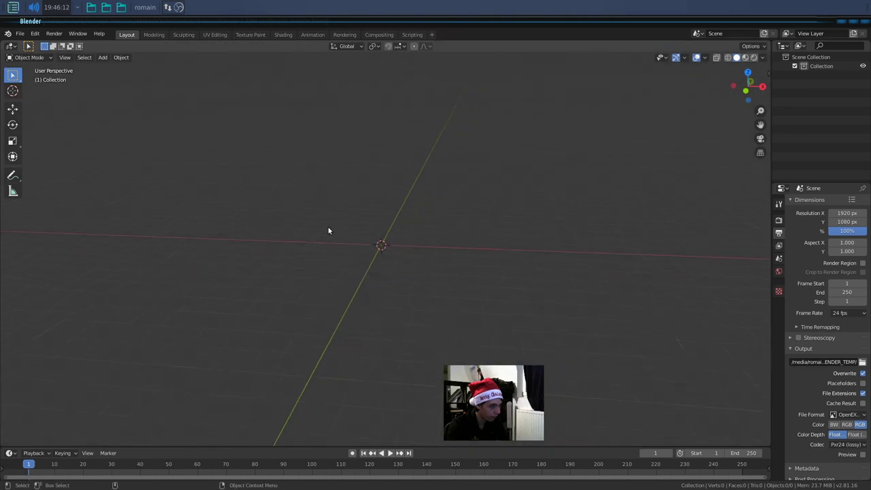
key("shift+a")
left_click(366, 251)
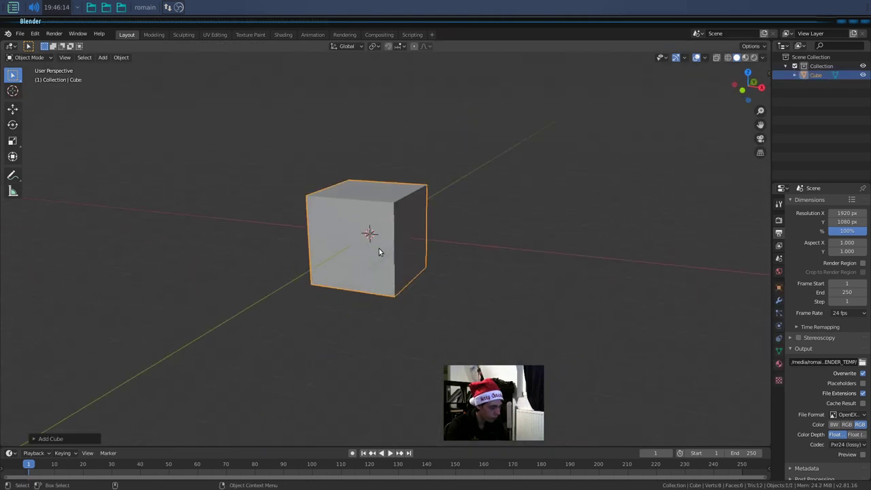
key("ctrl+3")
- Apply the Subdivision modifier to make a 386-vertex sphere
left_click(779, 299)
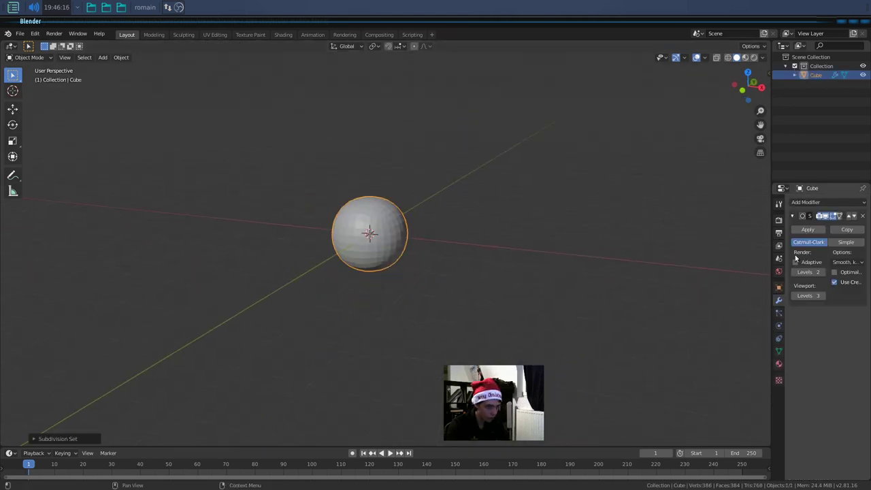
left_click_drag(771, 258, 625, 252)
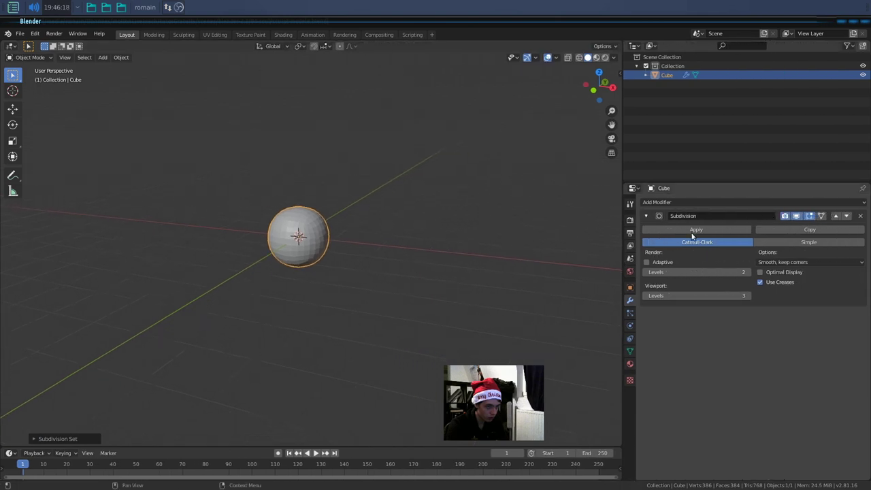
left_click(690, 235)
scroll(251, 274, "up", 1)
scroll(307, 278, "up", 3)
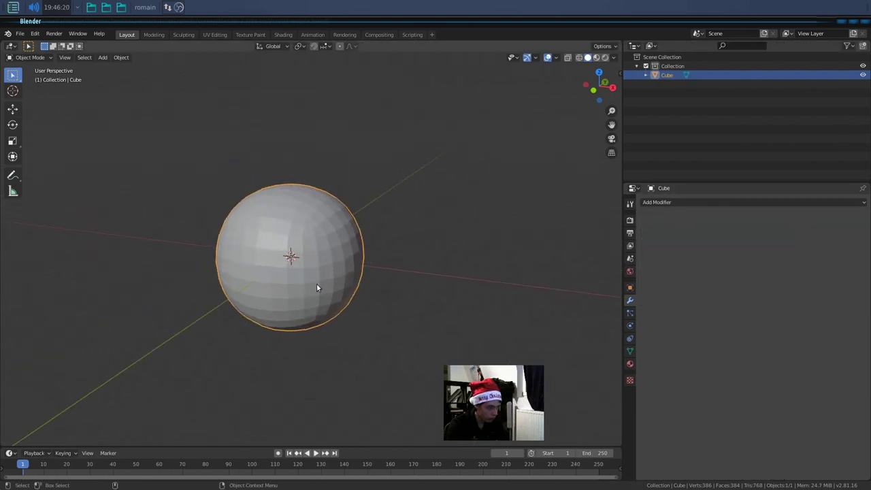
scroll(339, 285, "up", 2)
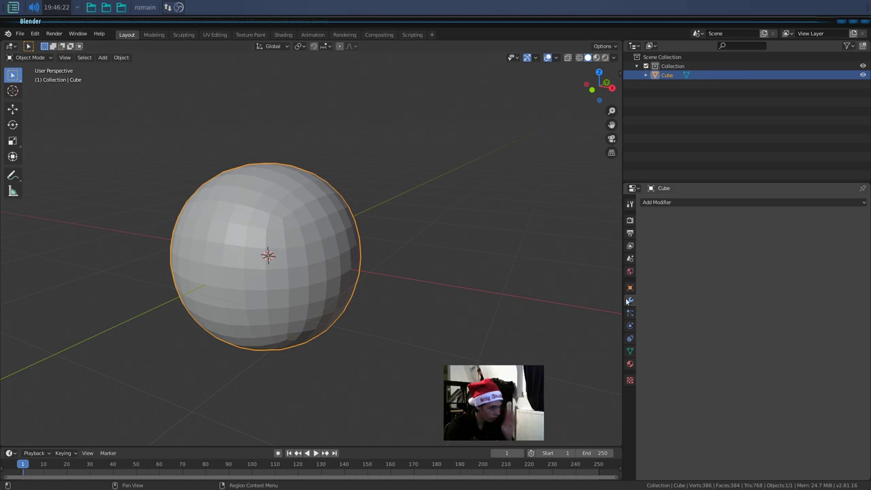
- Set the Remesh voxel size to 0.01 m and voxel-remesh the sphere
left_click(629, 351)
left_click(656, 379)
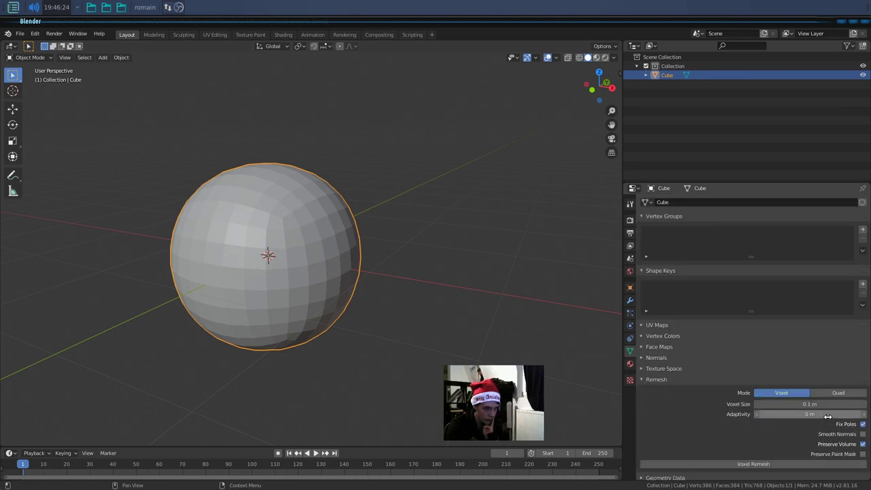
scroll(761, 399, "down", 1)
left_click(806, 380)
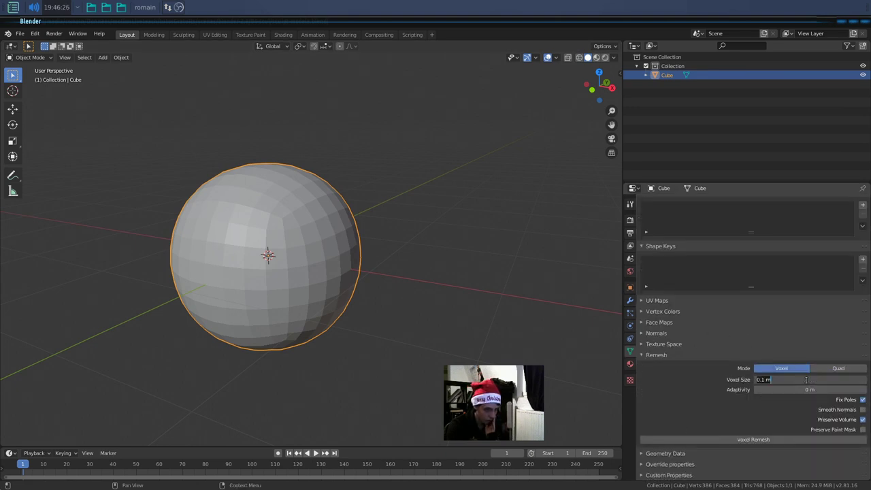
type("1")
key("Return")
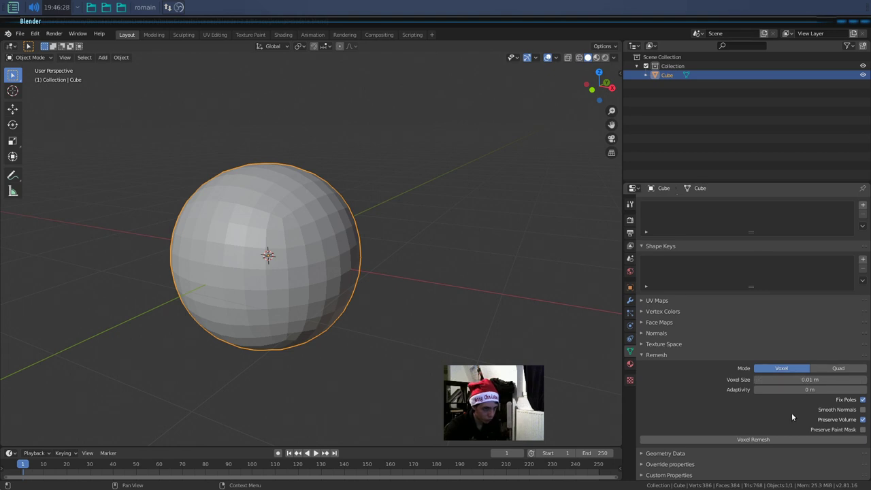
left_click(776, 440)
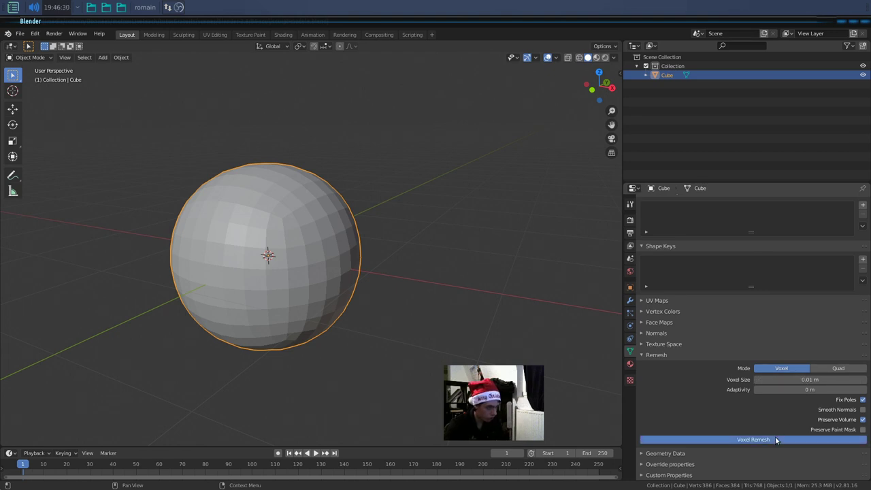
- Inspect the dense remeshed topology, then enter Sculpt Mode on the sphere
key("Tab")
key("Tab")
middle_click_drag(366, 311, 411, 328, "shift")
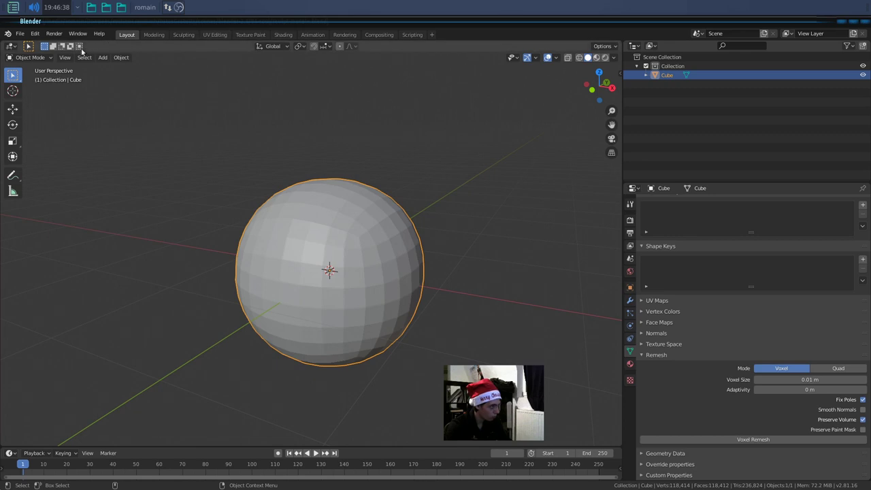
left_click(30, 57)
left_click(32, 88)
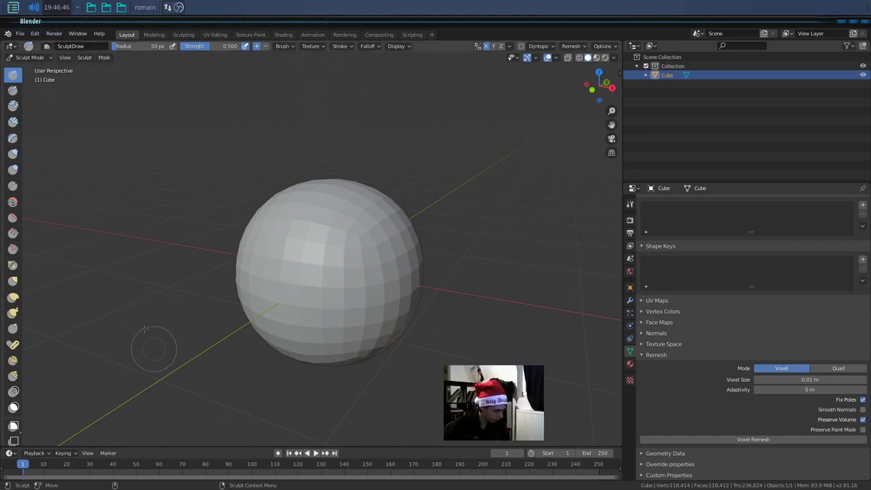
- Paint two eye-shaped patches with the Mask brush and invert the mask with Ctrl+I
left_click(13, 407)
mouse_move(338, 232)
left_mouse_down()
mouse_move(259, 252)
mouse_move(340, 272)
mouse_move(311, 259)
mouse_move(343, 282)
mouse_move(350, 270)
left_mouse_up()
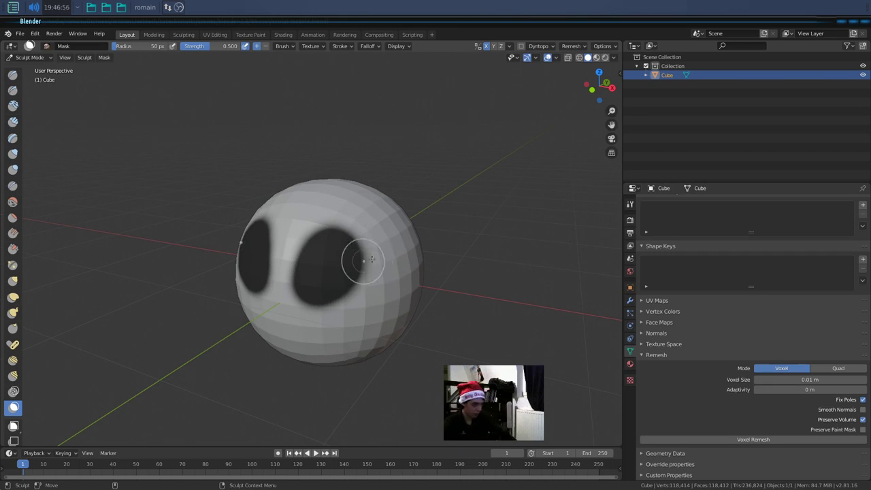
mouse_move(378, 247)
left_mouse_down()
mouse_move(314, 278)
mouse_move(346, 317)
left_mouse_up()
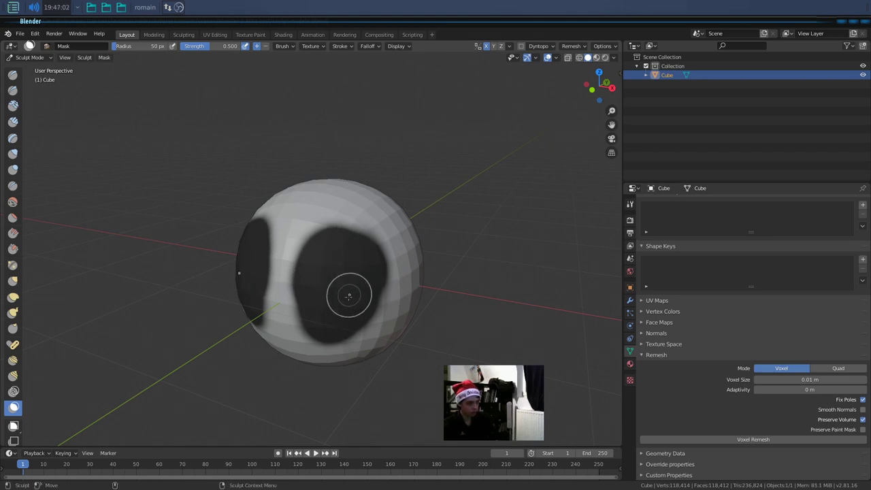
left_click(63, 58)
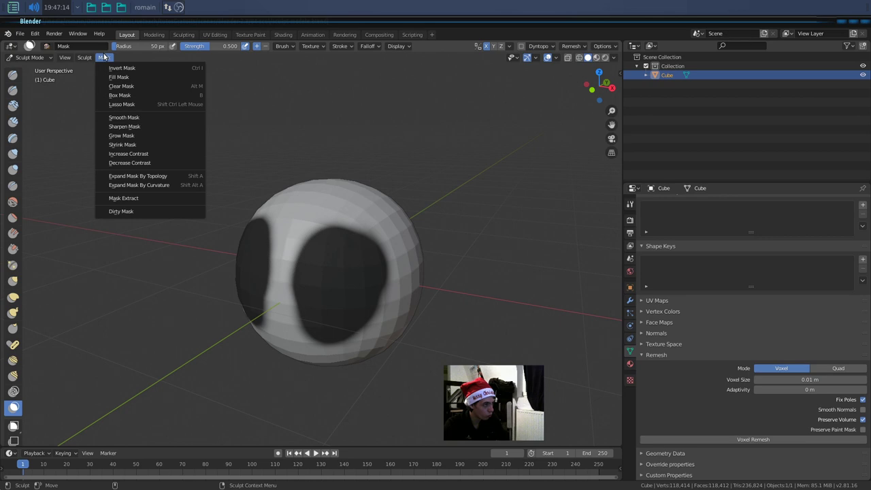
left_click(167, 96)
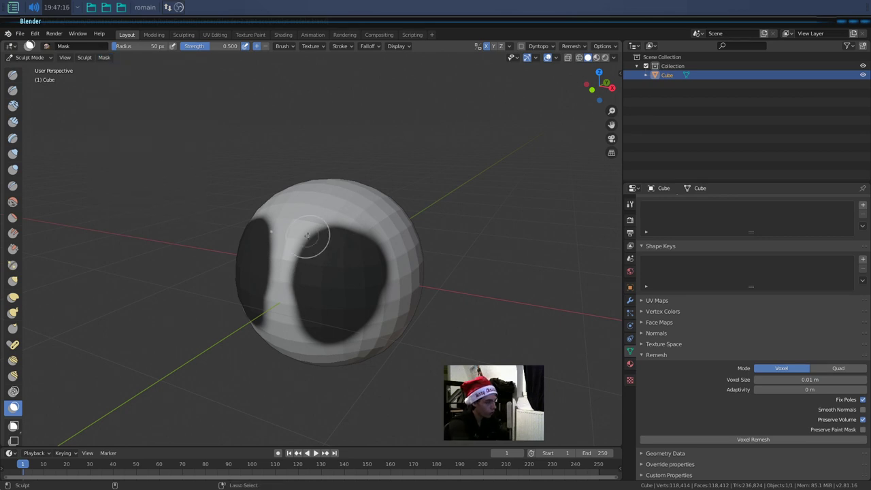
key("ctrl+i")
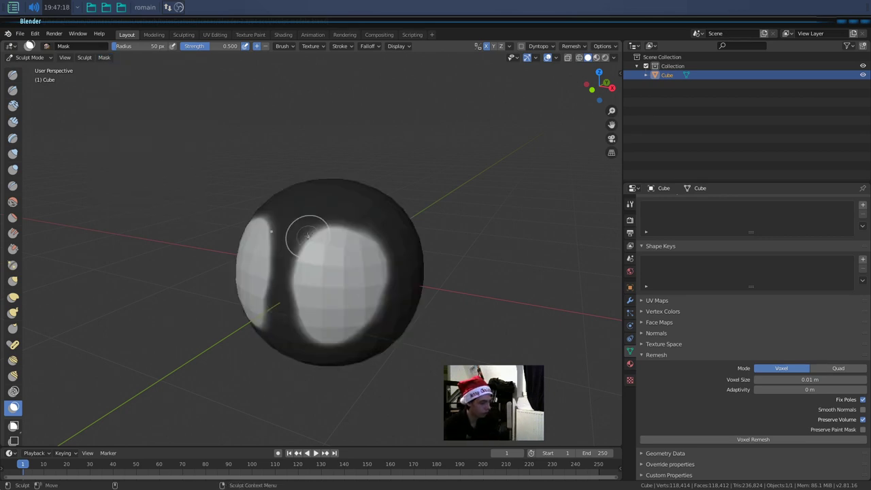
middle_click_drag(328, 249, 357, 190)
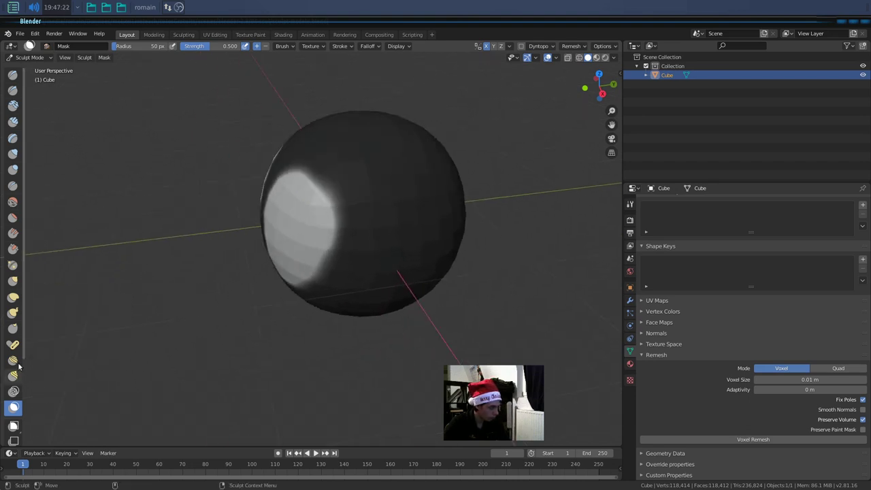
- Pull the unmasked patch out into a long tube with the Move tool
left_click_drag(25, 355, 129, 347)
left_click(56, 370)
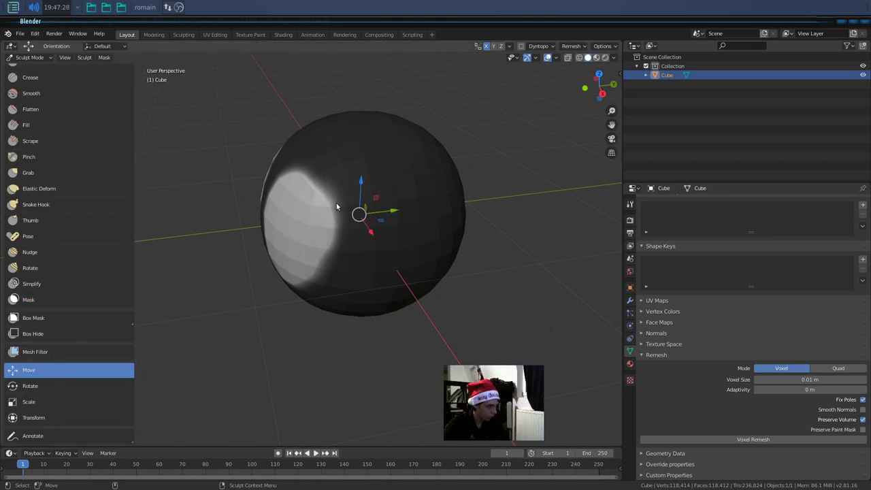
left_click_drag(393, 212, 311, 217)
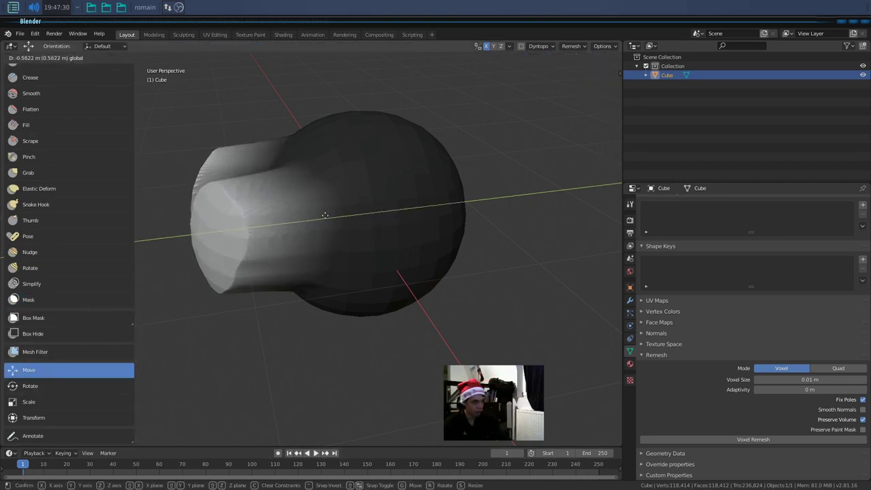
left_click_drag(311, 218, 285, 235)
mouse_move(304, 313)
middle_mouse_down()
mouse_move(278, 310)
mouse_move(315, 254)
middle_mouse_up()
scroll(186, 174, "up", 1)
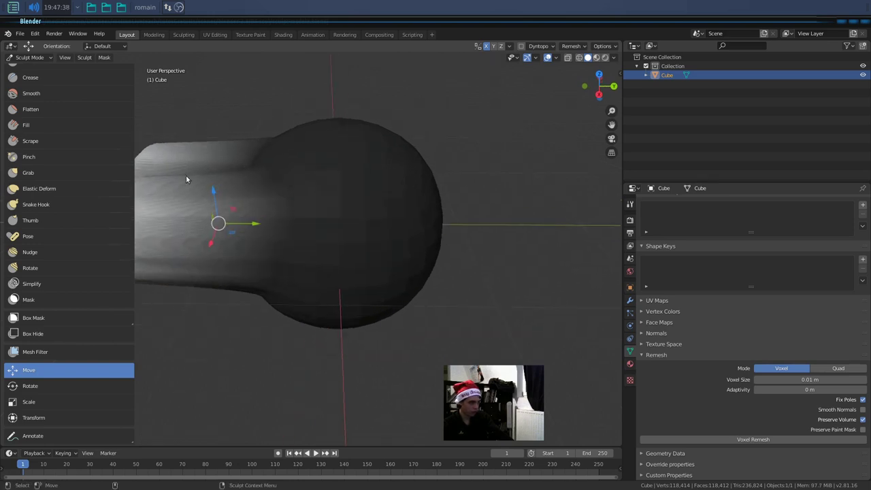
- Select the Crease brush and clear the mask from the whole mesh
left_click(55, 79)
middle_click_drag(224, 204, 272, 237)
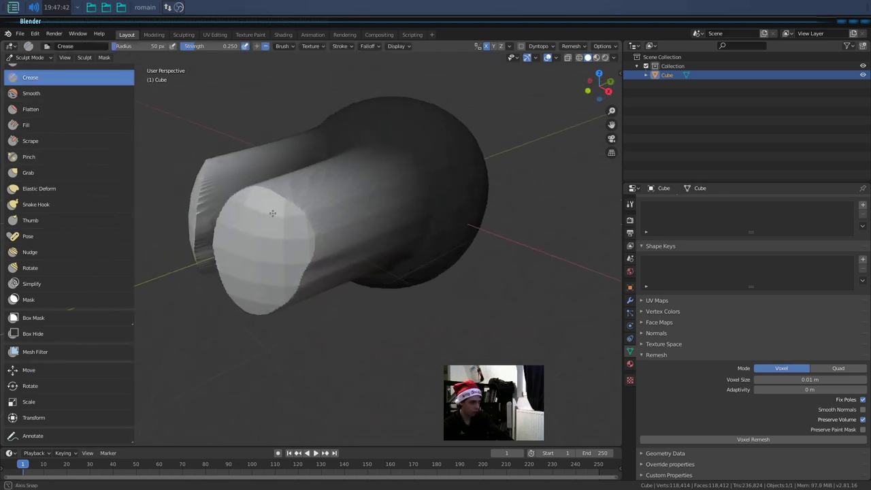
middle_click_drag(430, 154, 424, 206)
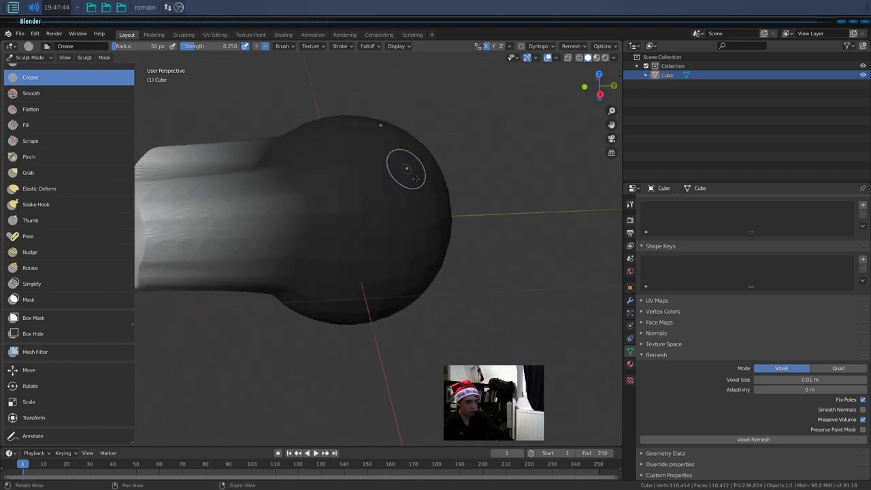
middle_click_drag(395, 233, 386, 240)
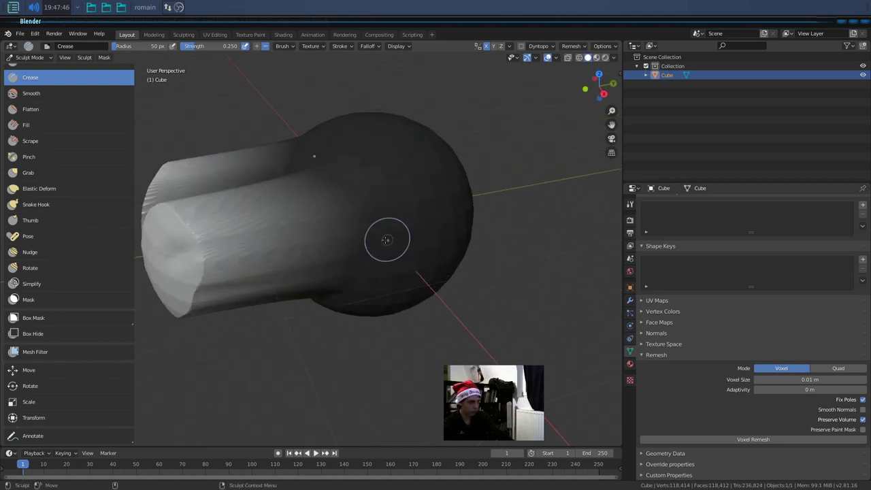
left_click(103, 57)
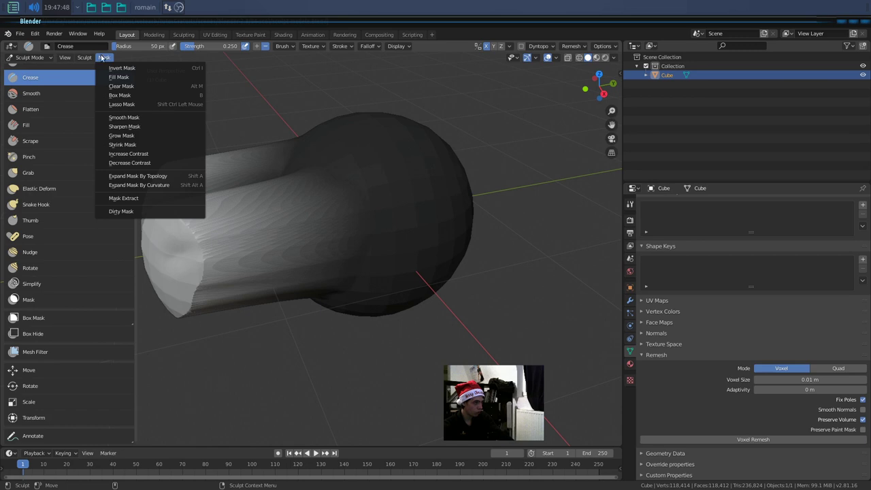
left_click(120, 87)
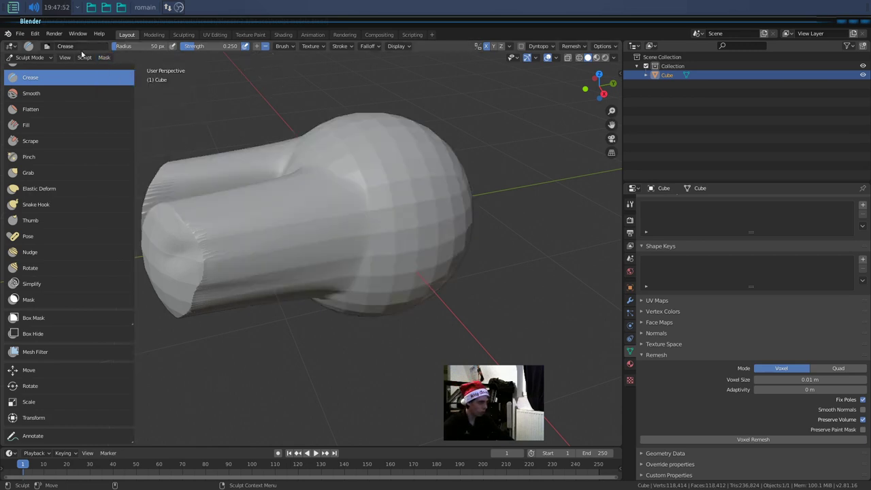
left_click(106, 57)
left_click(106, 60)
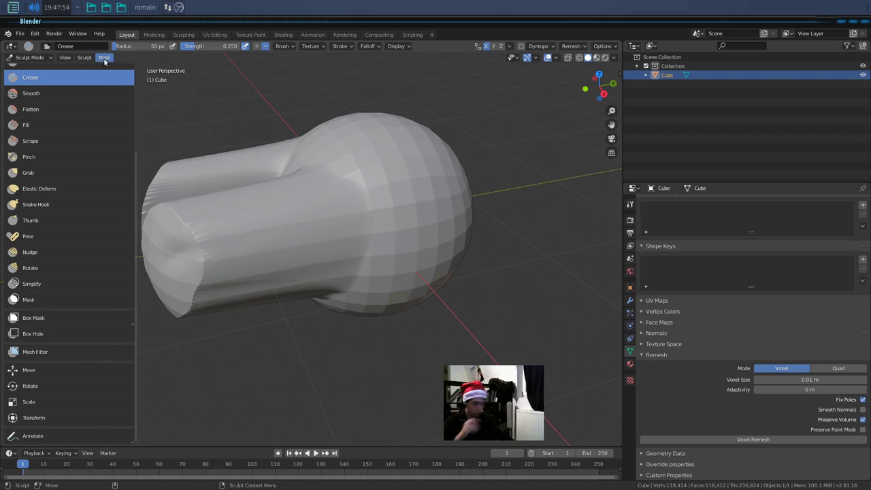
middle_click_drag(231, 211, 360, 210)
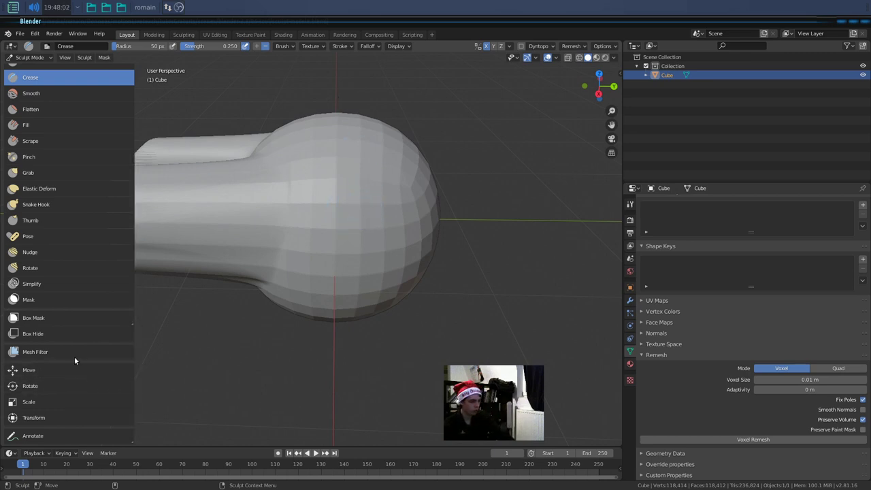
- Box-mask two square patches on the sphere and invert the mask so only they are free
left_click(66, 318)
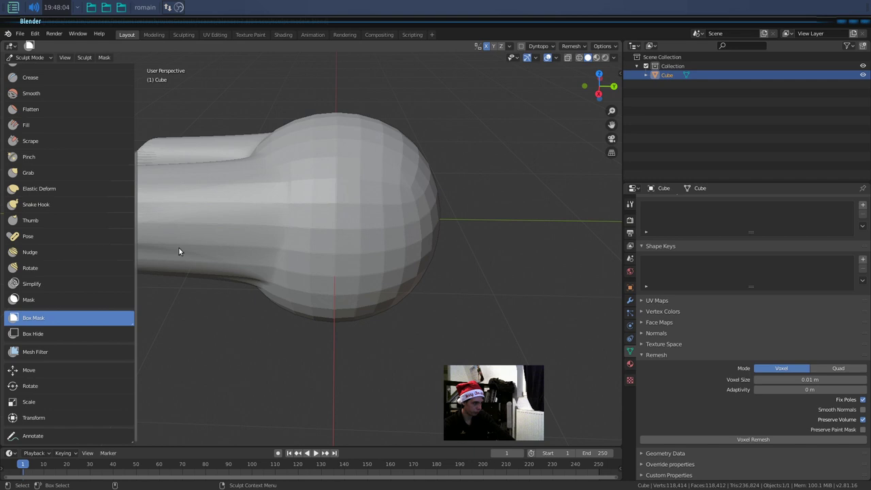
left_click_drag(344, 187, 408, 281)
mouse_move(388, 165)
left_mouse_down()
mouse_move(451, 130)
mouse_move(415, 211)
left_mouse_up()
mouse_move(415, 211)
middle_mouse_down()
mouse_move(383, 197)
mouse_move(456, 218)
mouse_move(476, 205)
mouse_move(389, 120)
middle_mouse_up()
key("alt+m")
left_click_drag(353, 238, 353, 238)
mouse_move(453, 244)
middle_mouse_down()
mouse_move(578, 216)
mouse_move(519, 238)
mouse_move(482, 228)
mouse_move(474, 231)
mouse_move(482, 241)
mouse_move(470, 236)
middle_mouse_up()
key("ctrl+i")
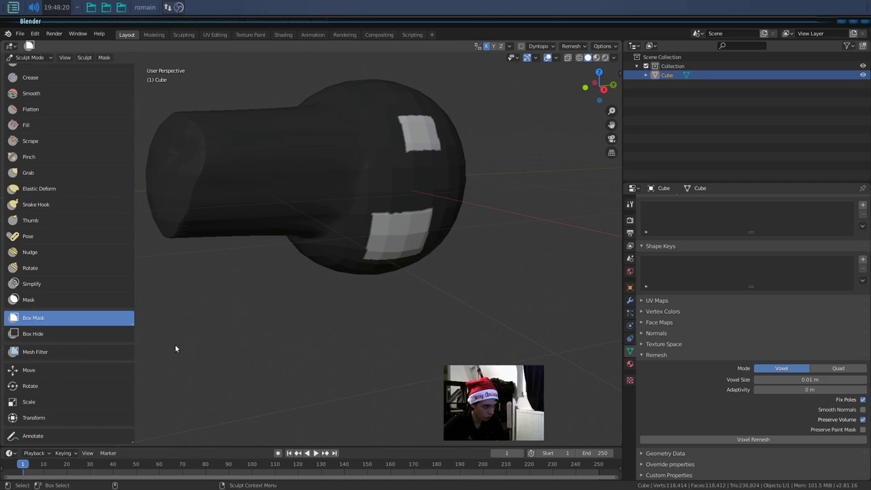
- Move the free patches outward, scale them along Z, and rotate them into angled slabs
left_click(82, 372)
middle_click_drag(363, 267, 327, 232)
left_click_drag(328, 232, 364, 252)
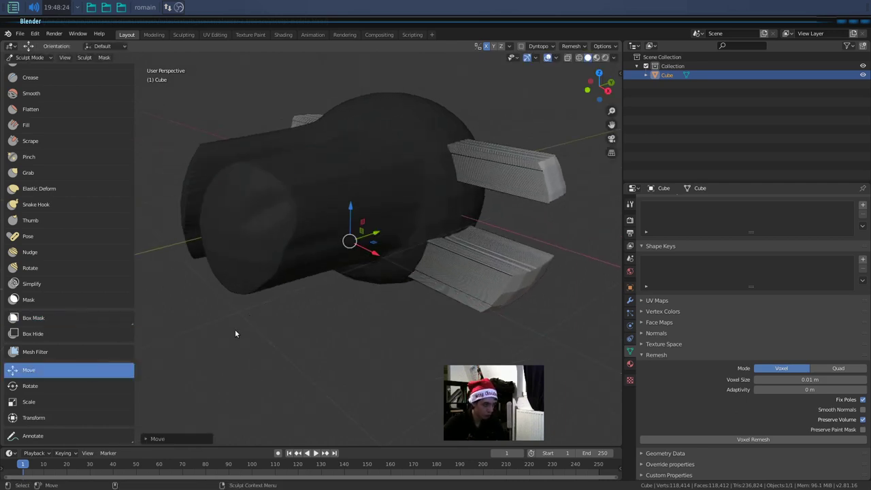
left_click(88, 401)
left_click_drag(350, 204, 350, 170)
left_click(109, 416)
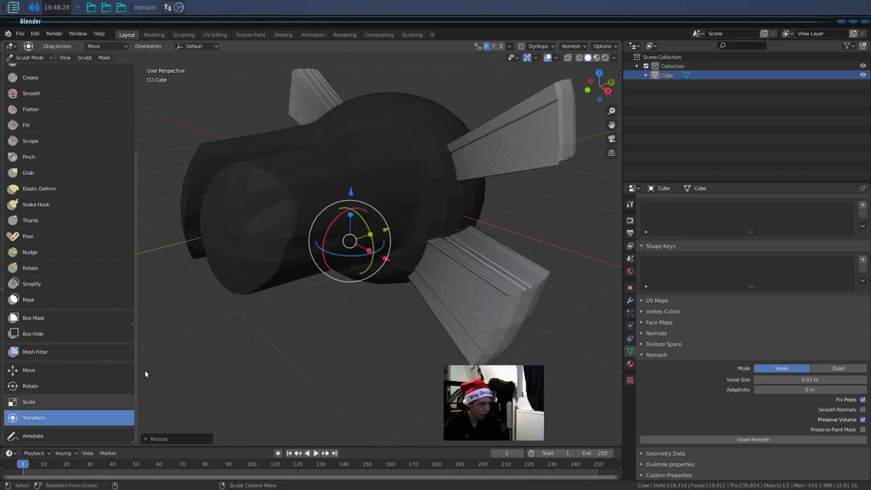
left_click_drag(349, 250, 335, 265)
mouse_move(336, 279)
middle_mouse_down()
mouse_move(346, 293)
mouse_move(396, 207)
mouse_move(422, 215)
mouse_move(388, 259)
mouse_move(431, 229)
mouse_move(420, 240)
middle_mouse_up()
- Clear the mask and box-hide the cylinder part of the mesh
key("Tab")
key("Tab")
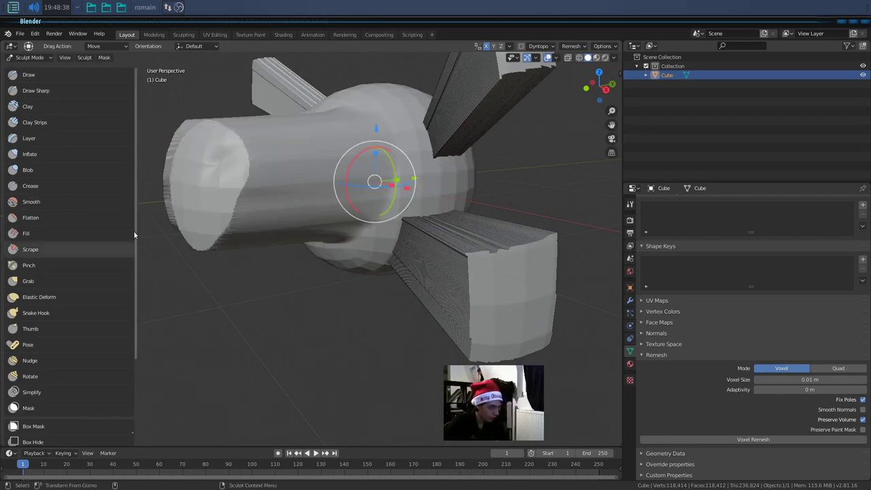
left_click(65, 440)
left_click_drag(166, 101, 313, 249)
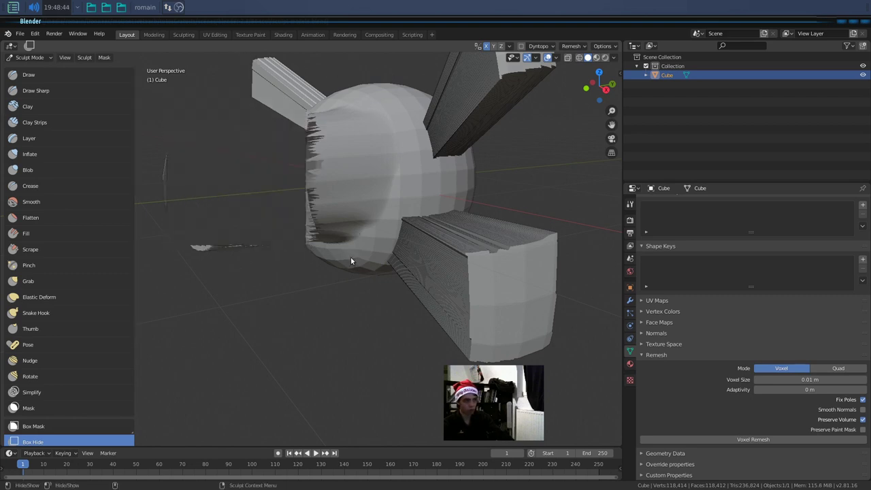
- Zoom out and box-hide several parts of the finned sculpt
scroll(341, 232, "down", 5)
key("h")
left_click_drag(340, 147, 254, 218)
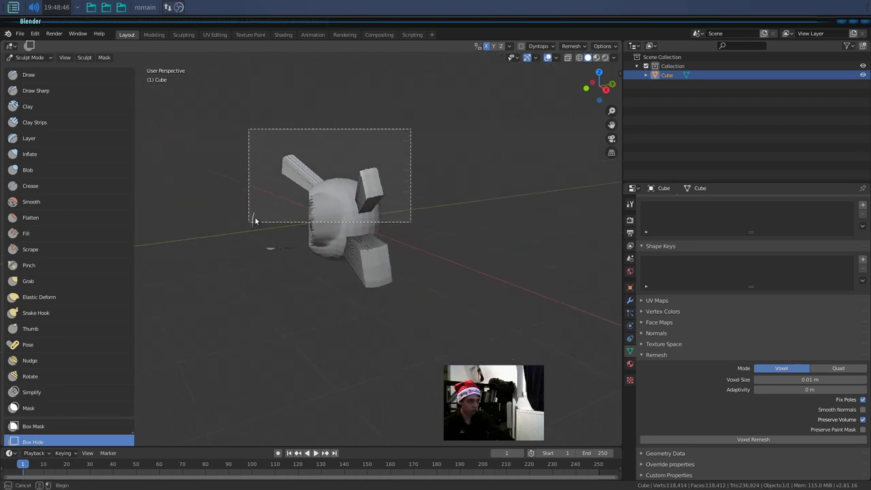
middle_click_drag(254, 218, 268, 161)
left_click_drag(268, 161, 304, 278)
mouse_move(270, 198)
middle_mouse_down()
mouse_move(290, 253)
mouse_move(311, 207)
mouse_move(185, 192)
middle_mouse_up()
- With the Draw brush active, apply Smooth Mask to the mesh
left_click(74, 75)
mouse_move(269, 130)
middle_mouse_down()
mouse_move(296, 210)
mouse_move(329, 206)
mouse_move(354, 231)
middle_mouse_up()
left_click(103, 58)
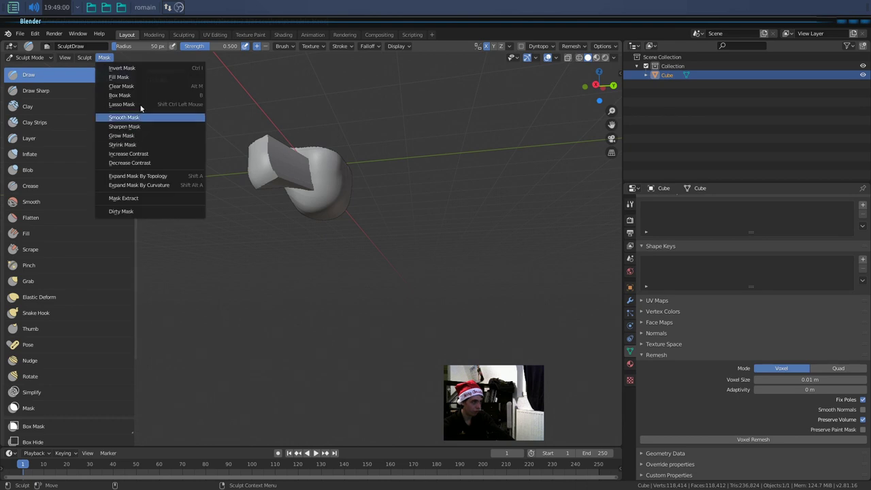
left_click(138, 136)
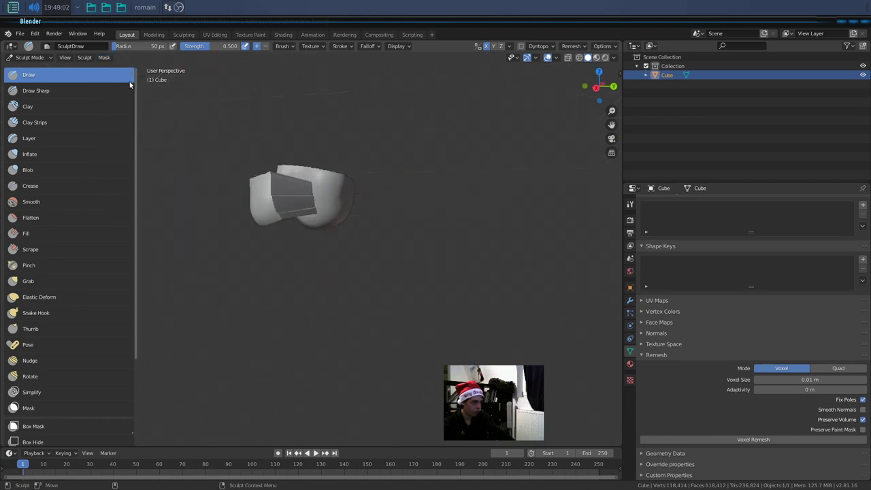
left_click(103, 57)
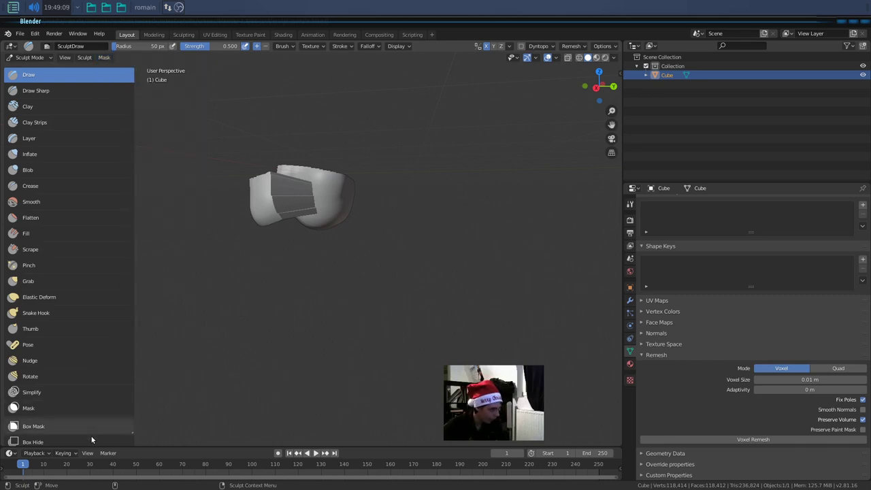
- Box-hide more regions of the mesh, then close the demo sculpt file
left_click(68, 441)
scroll(133, 347, "down", 5)
mouse_move(280, 344)
middle_mouse_down()
mouse_move(285, 302)
mouse_move(423, 303)
middle_mouse_up()
left_click_drag(237, 125, 397, 272)
mouse_move(457, 293)
left_mouse_down()
mouse_move(204, 48)
mouse_move(218, 80)
left_mouse_up()
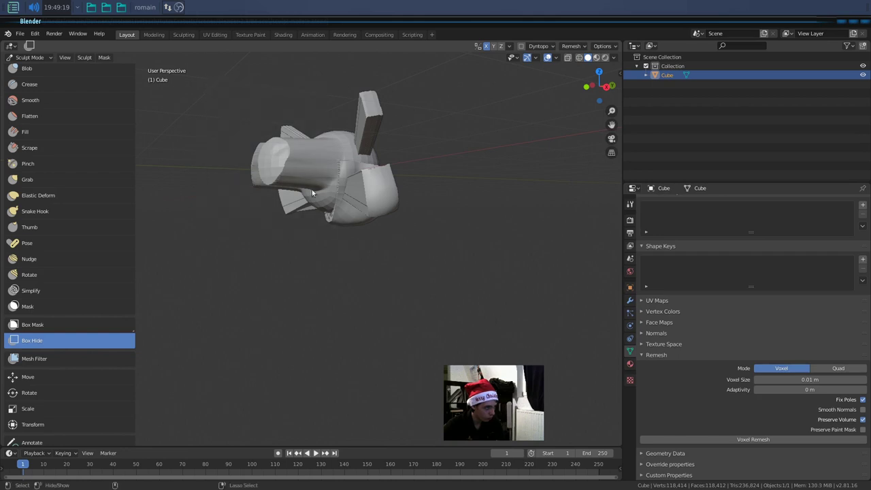
mouse_move(342, 169)
middle_mouse_down()
mouse_move(455, 255)
mouse_move(239, 221)
mouse_move(282, 204)
mouse_move(311, 152)
mouse_move(360, 161)
mouse_move(378, 204)
mouse_move(434, 245)
middle_mouse_up()
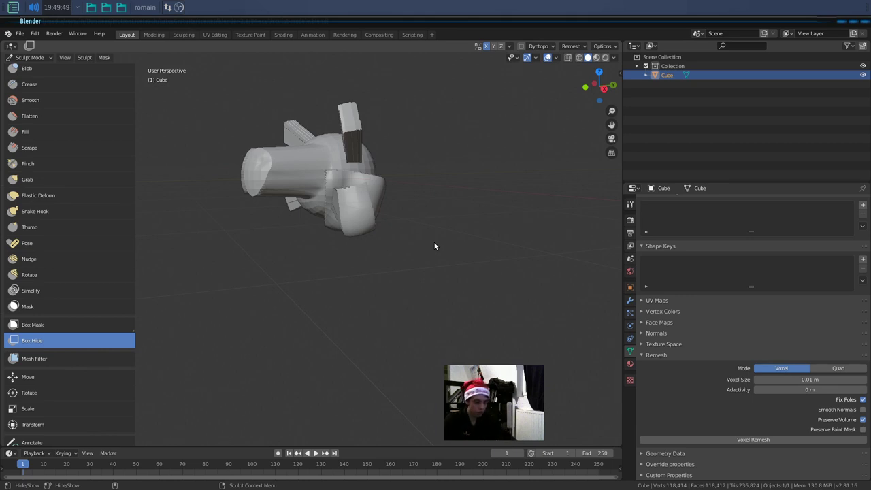
left_click(868, 24)
- Discard the demo sculpt's changes and bring the horned head back into view
left_click(365, 272)
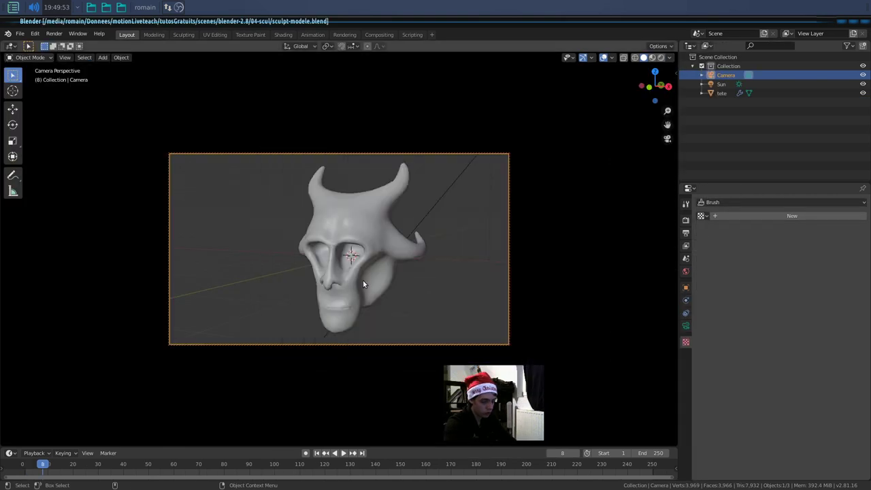
middle_click_drag(362, 280, 359, 282)
scroll(408, 272, "up", 3)
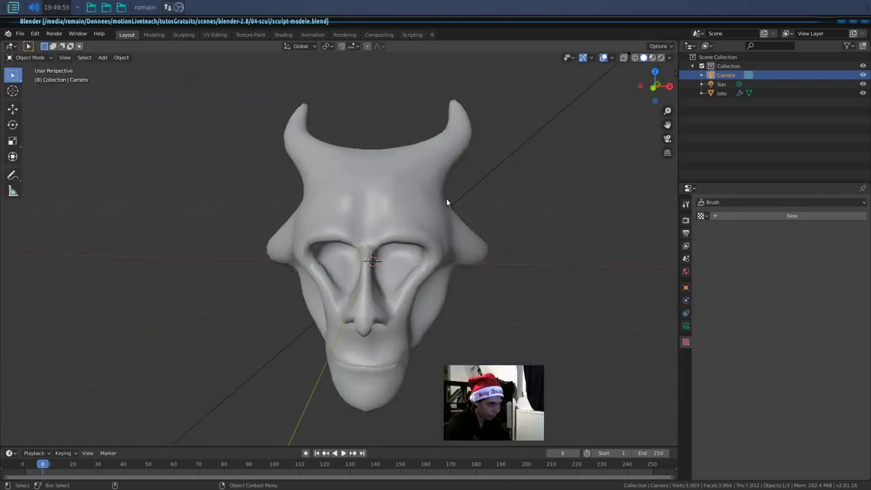
- Select the tete head object and save sculpt-modele.blend
left_click(440, 241)
mouse_move(440, 241)
middle_mouse_down()
mouse_move(406, 231)
mouse_move(405, 262)
middle_mouse_up()
scroll(403, 240, "down", 2)
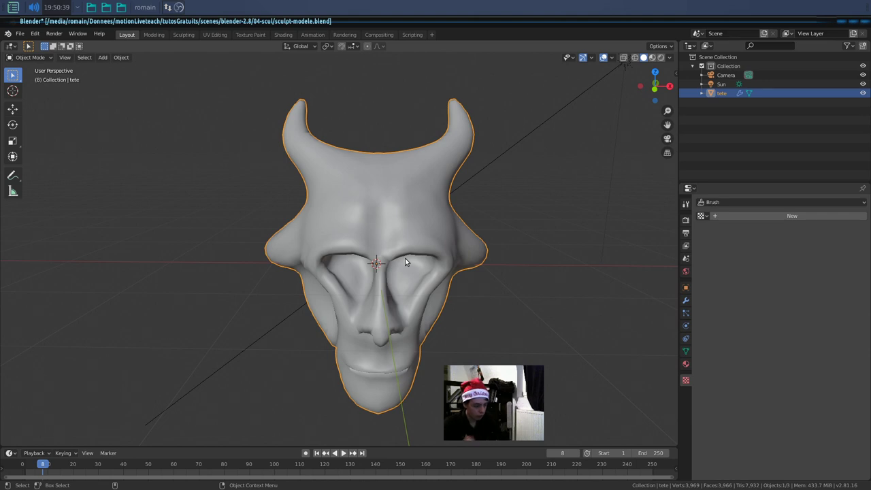
key("ctrl+s")
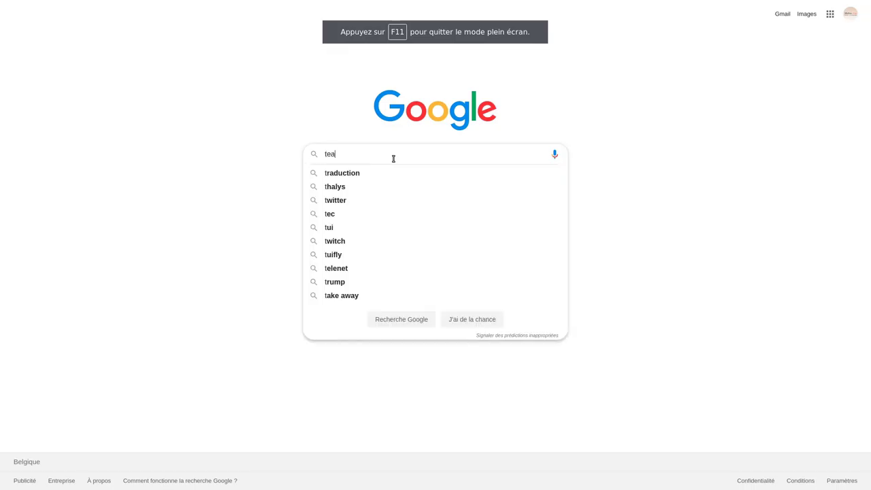
- Load teach.motion-live.com and scroll down to its free-courses introduction
type("ch")
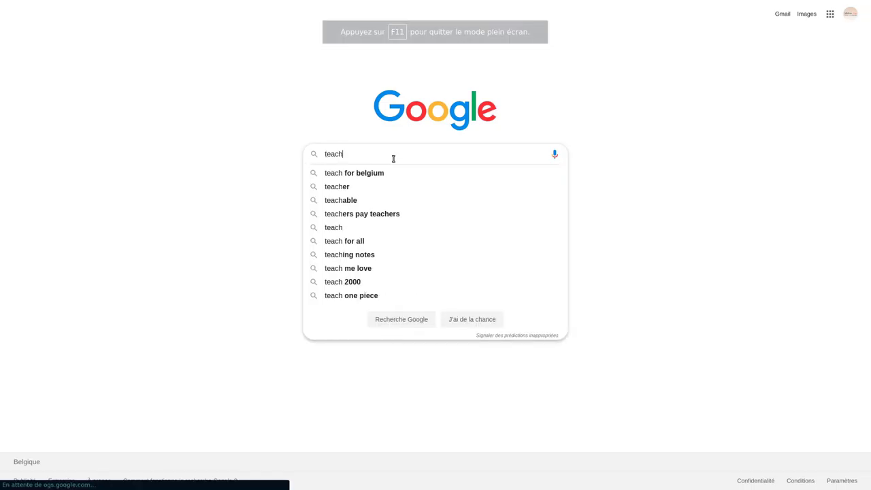
type(".motion-live.com")
key("Return")
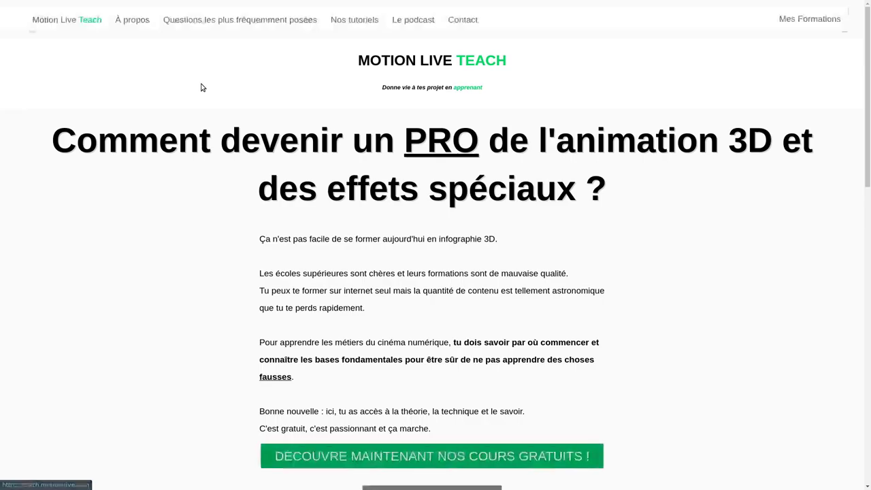
scroll(306, 163, "down", 5)
scroll(310, 183, "down", 5)
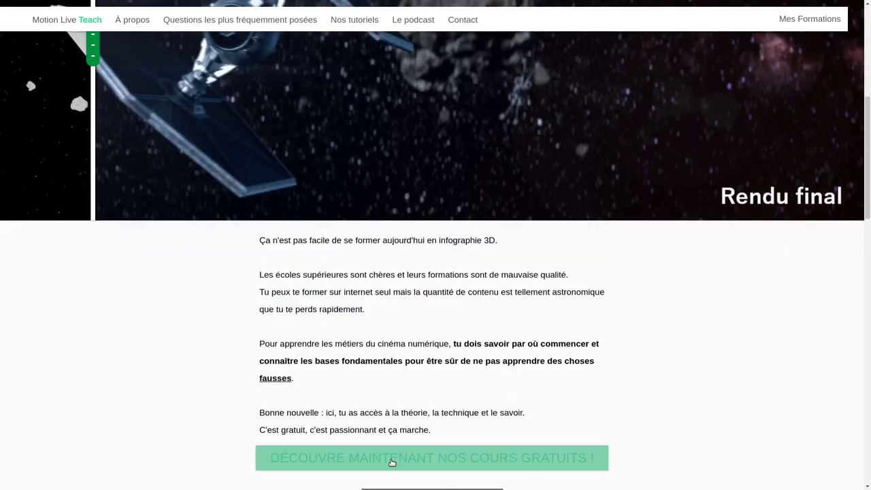